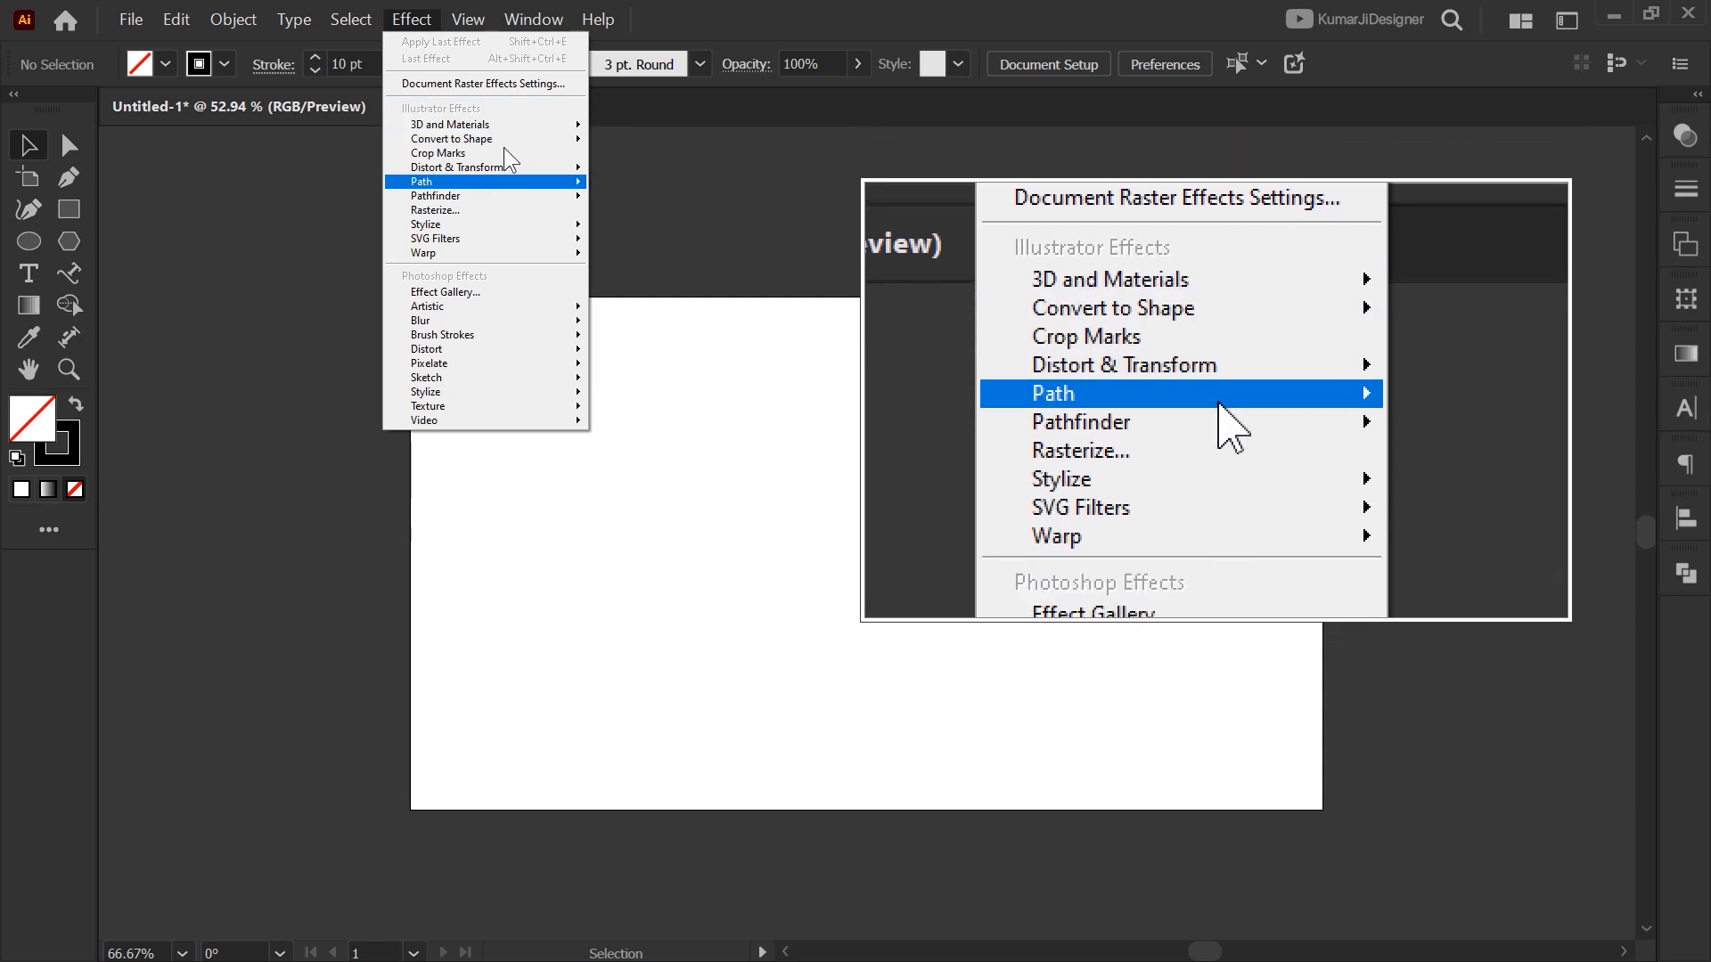
Open the 3D and Materials settings for applying a 3D effect
mouse_move(509, 126)
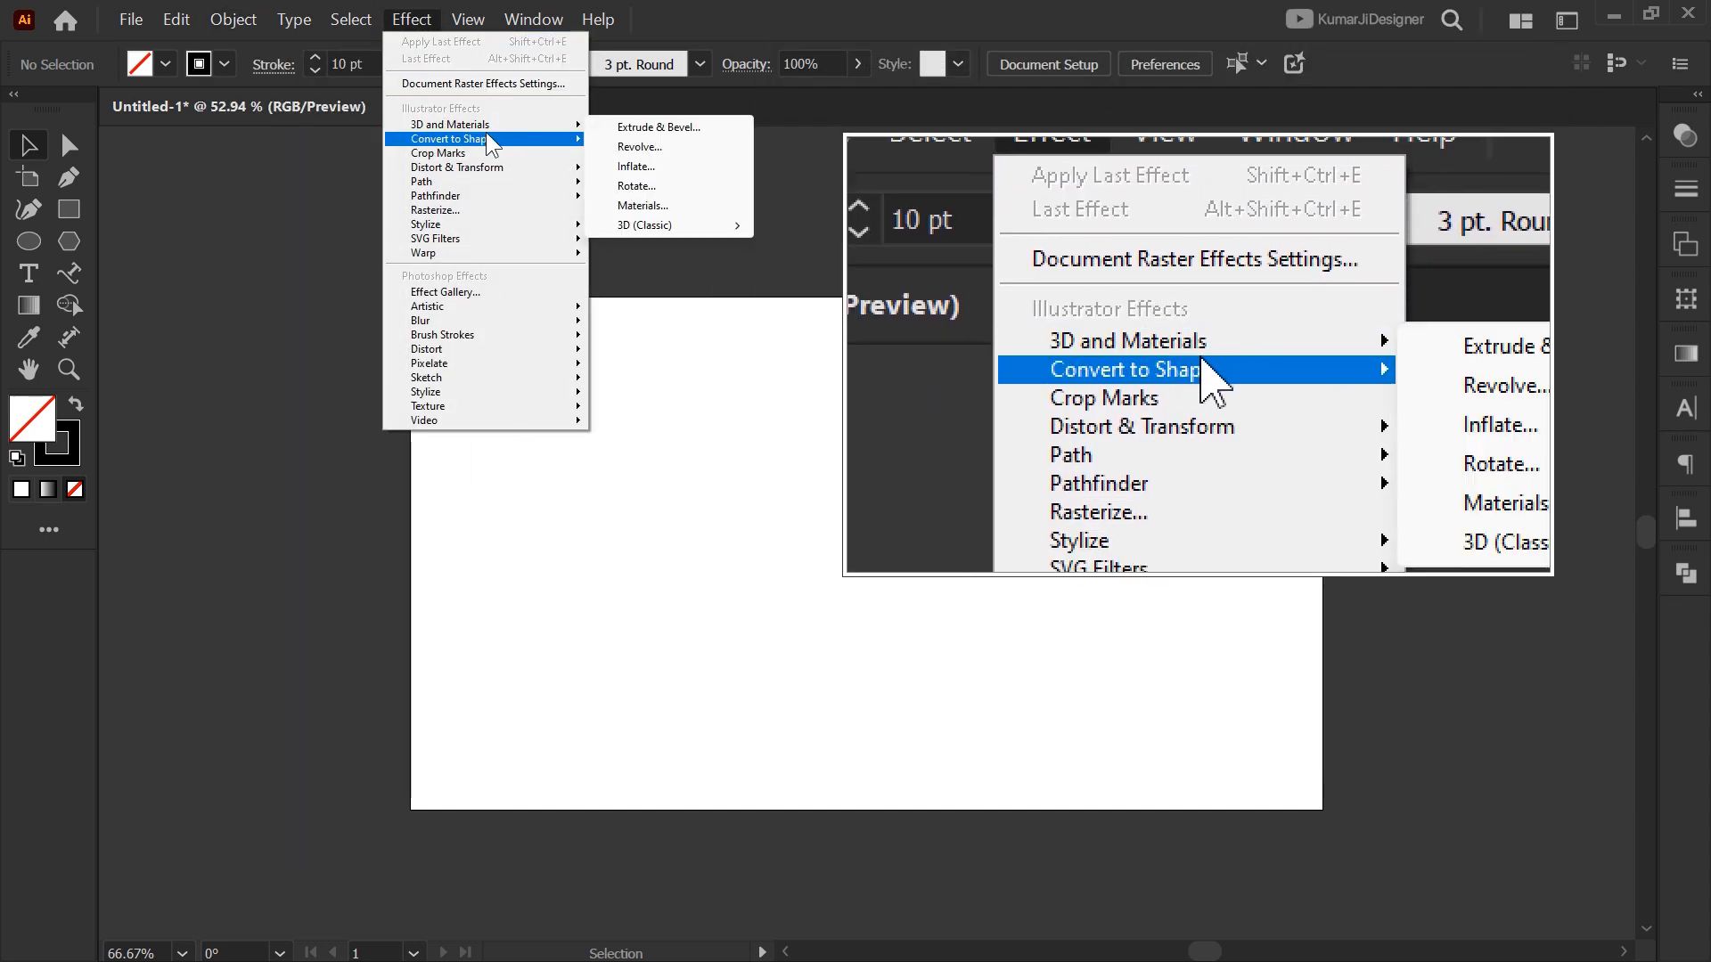
mouse_move(486, 166)
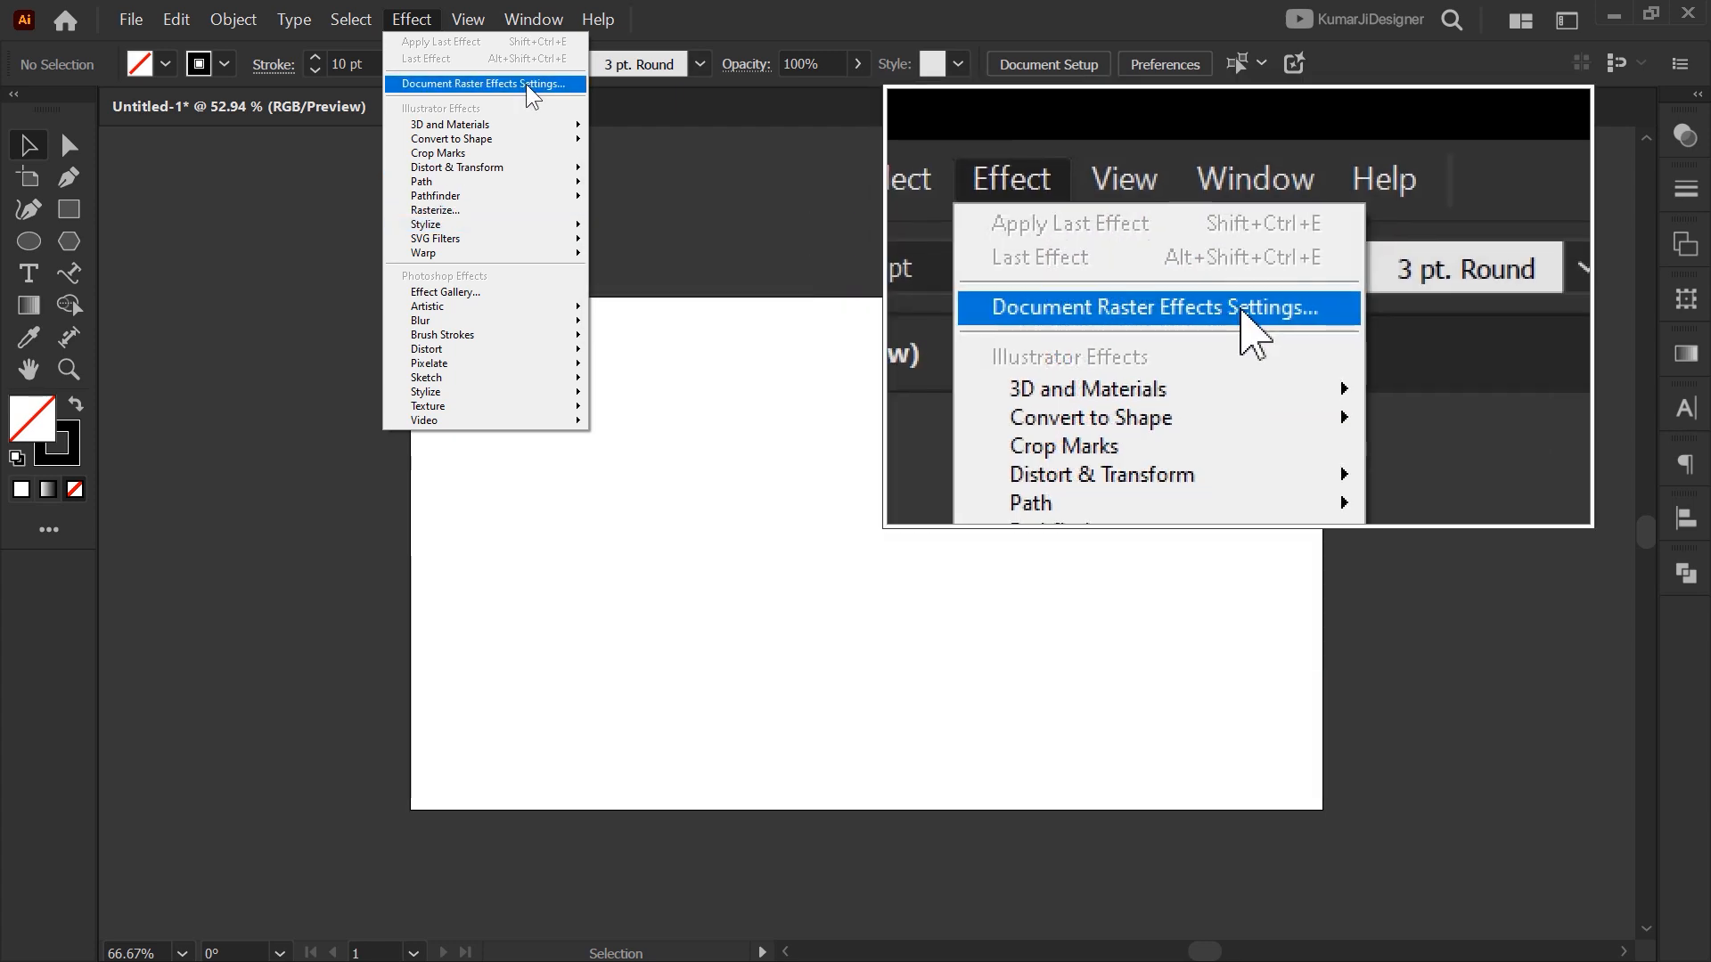
mouse_move(526, 125)
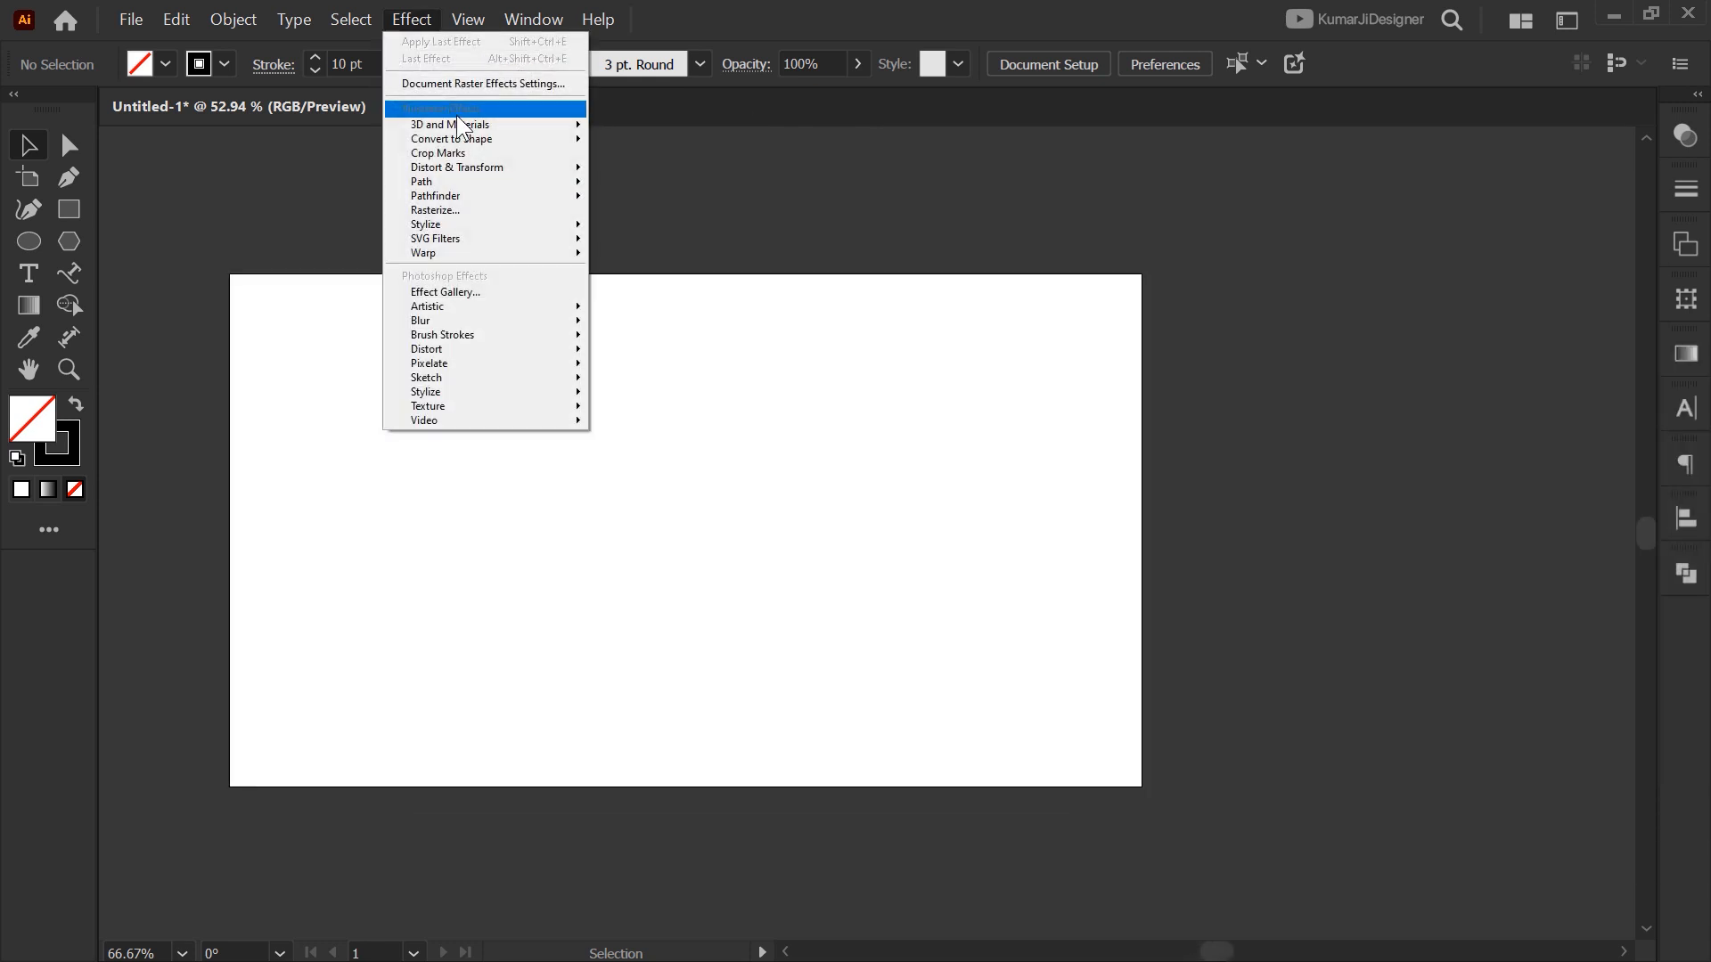
left_click(635, 123)
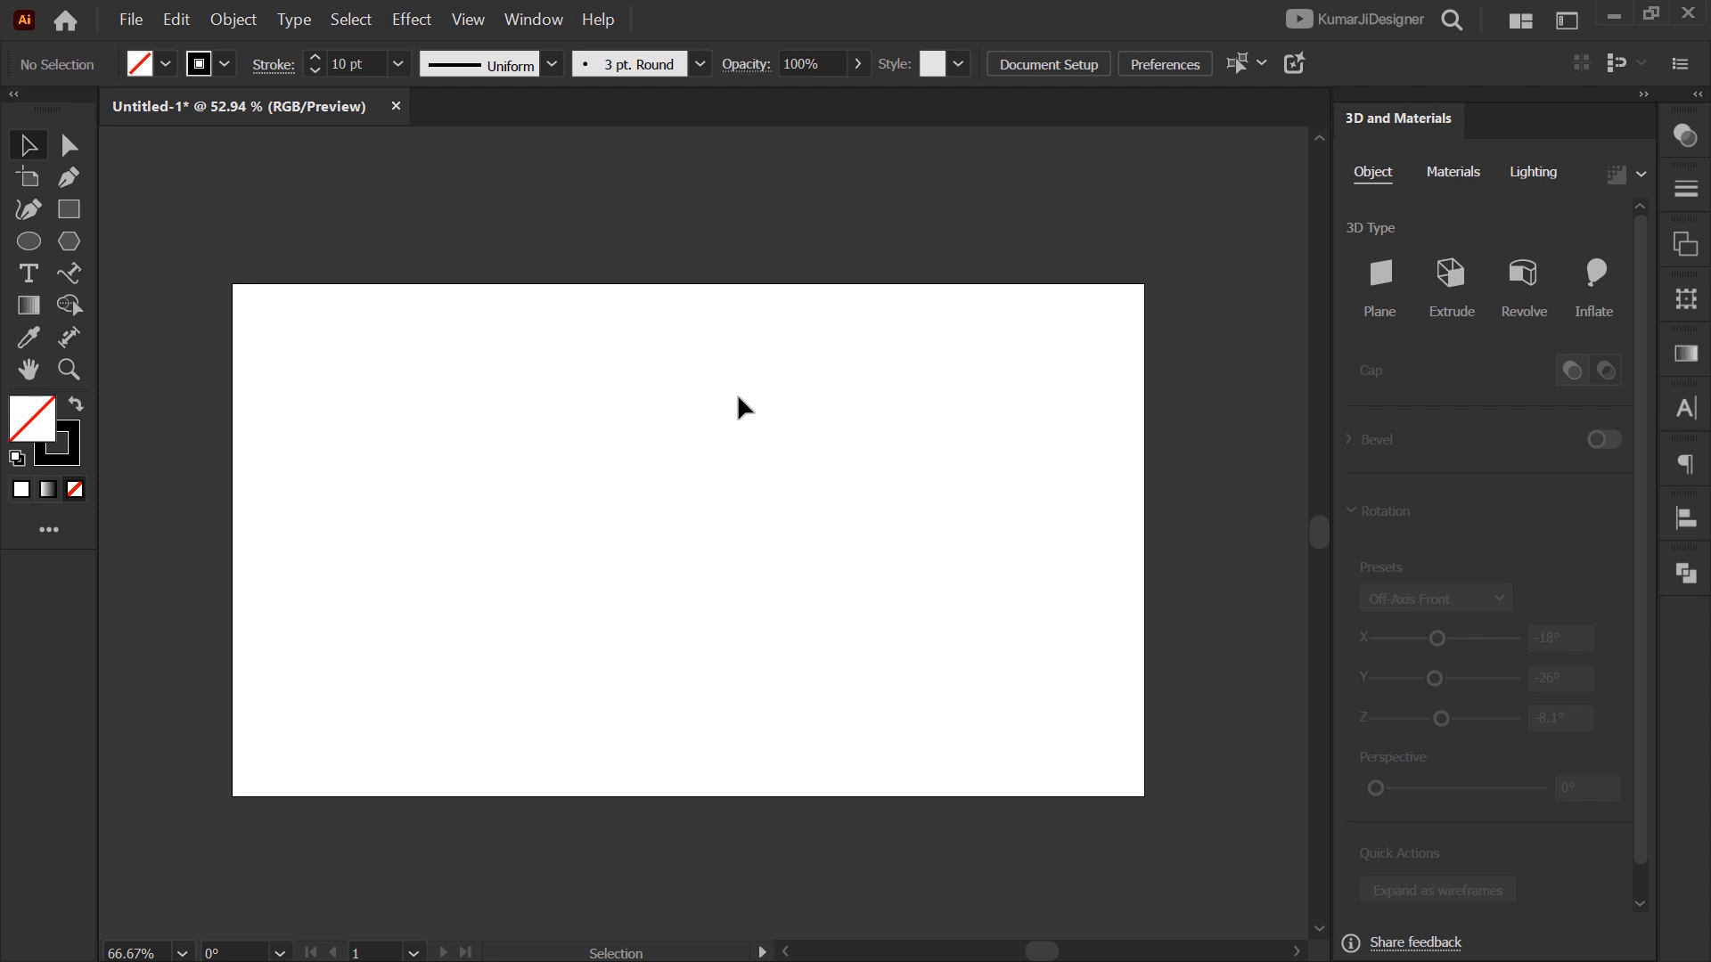
Draw an irregular closed freehand outline with the Pencil tool on the artboard and apply the 3D Revolve effect to it
key("n")
mouse_move(629, 523)
left_mouse_down()
mouse_move(669, 403)
mouse_move(795, 427)
mouse_move(866, 577)
mouse_move(808, 599)
mouse_move(644, 575)
mouse_move(641, 519)
left_mouse_up()
key("v")
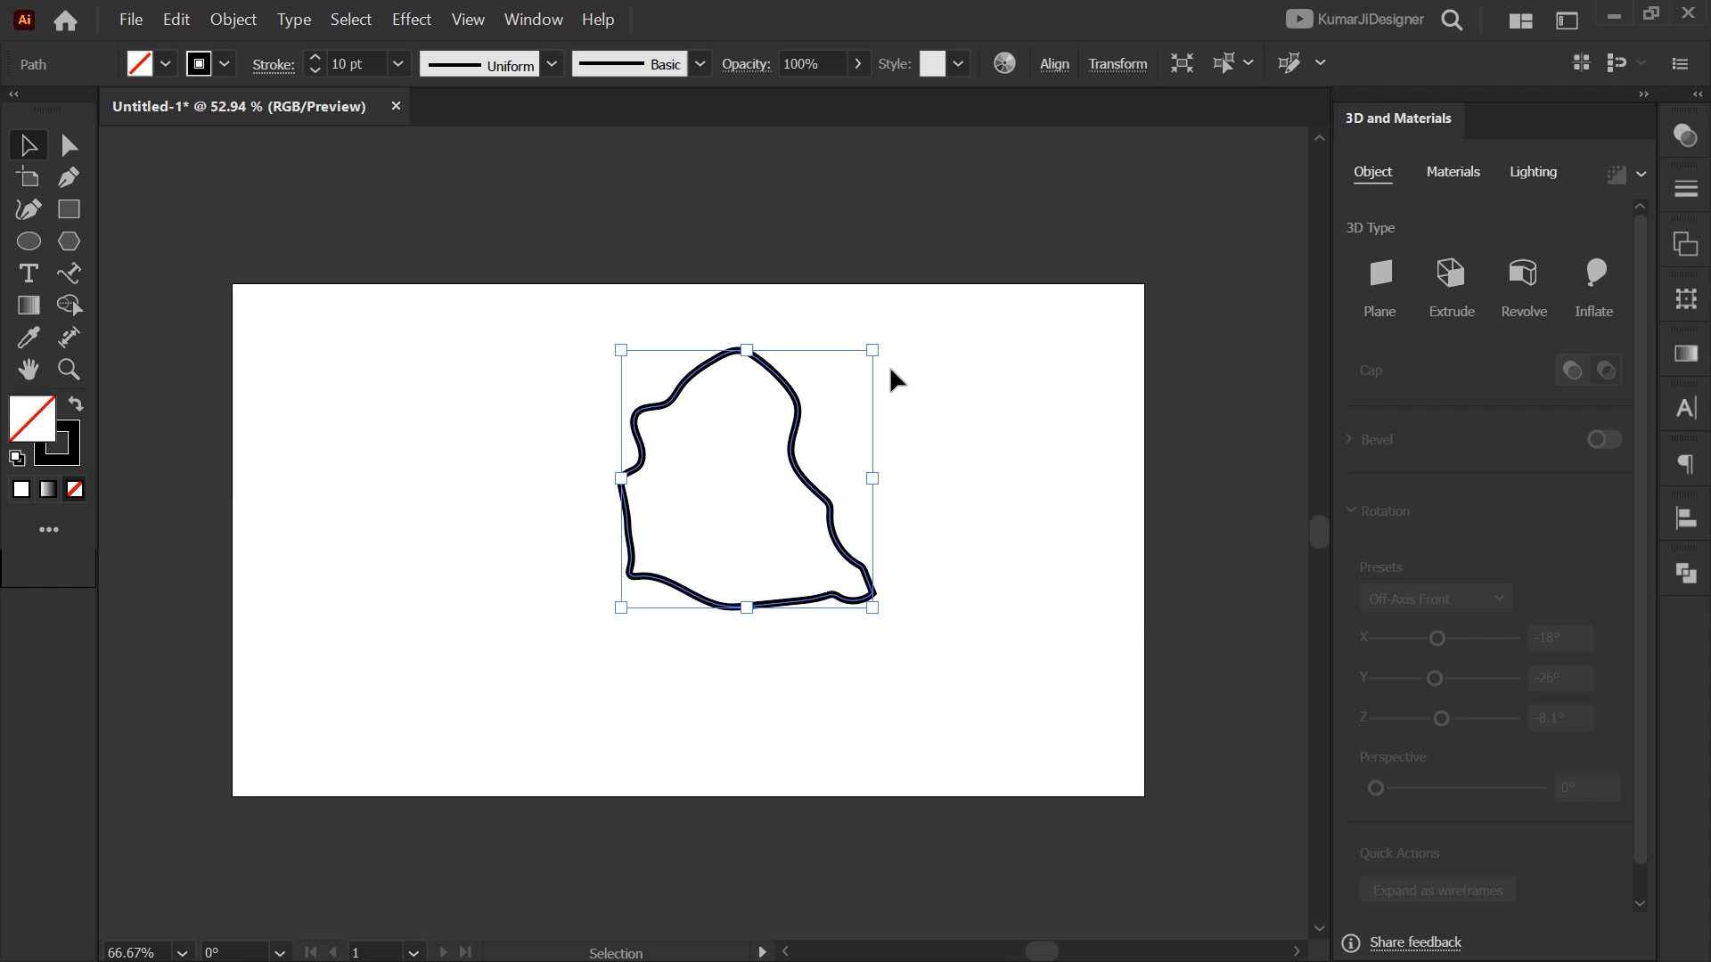
left_click(1505, 279)
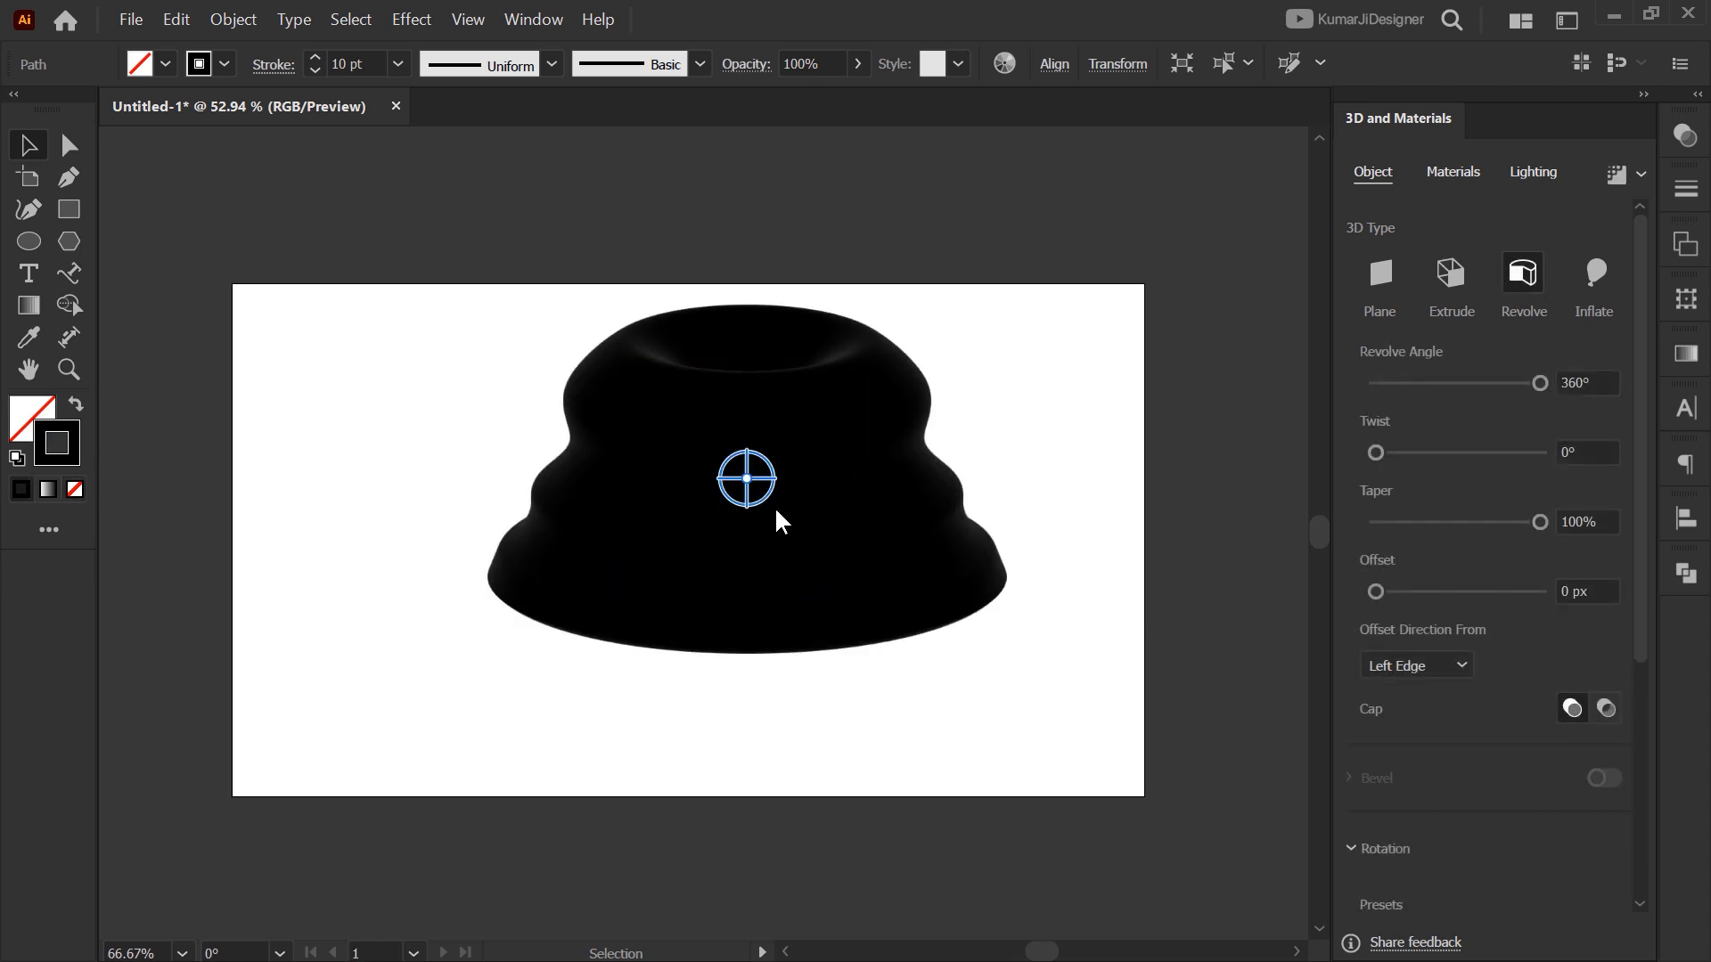
Set the stroke color of the revolved object to a bright red
left_click_drag(899, 231, 1340, 468)
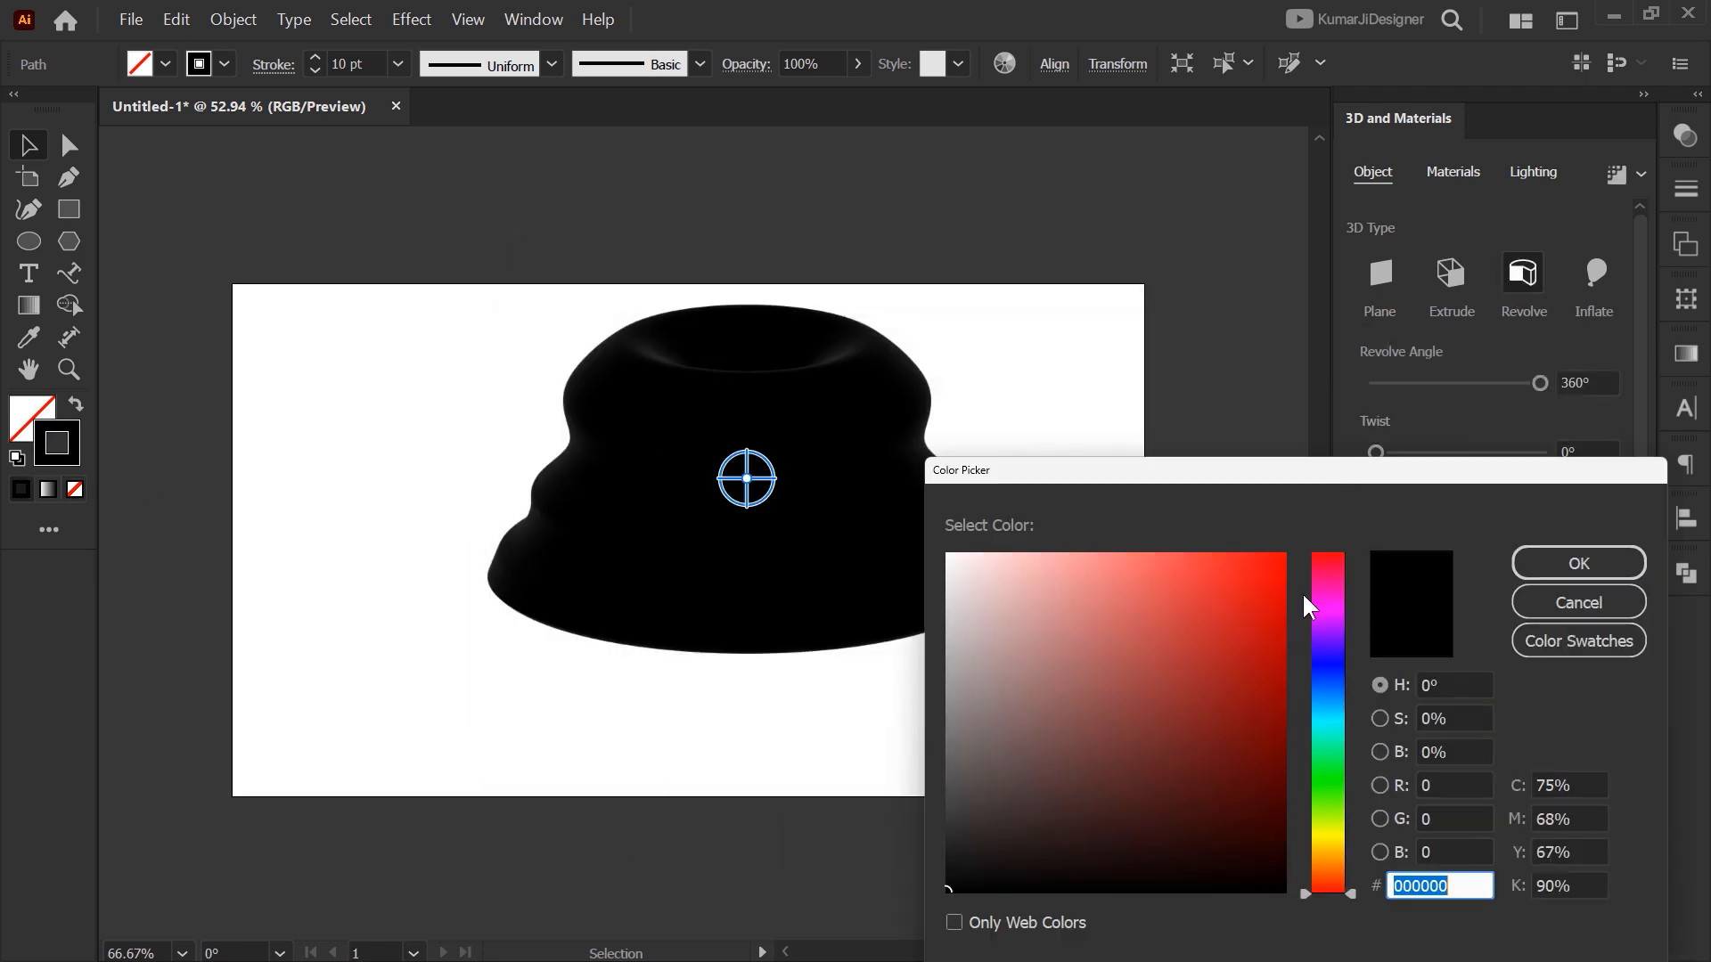
left_click_drag(1247, 621, 1283, 562)
left_click(1333, 639)
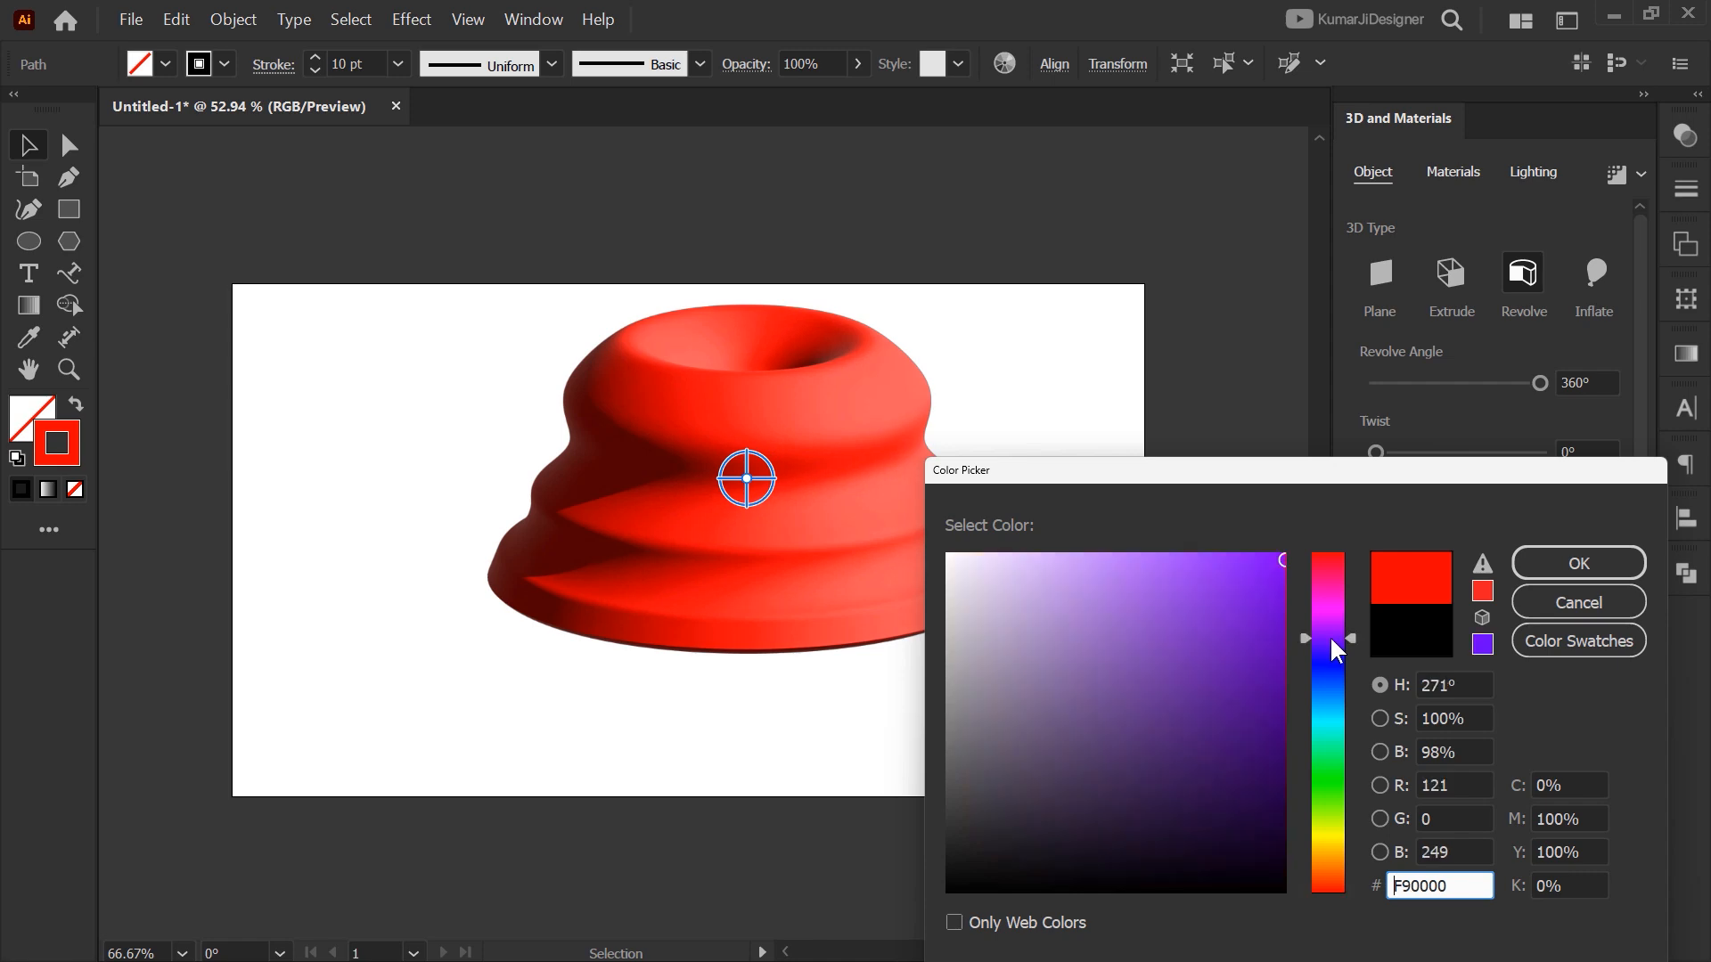
mouse_move(1336, 650)
left_mouse_down()
mouse_move(1333, 665)
mouse_move(1328, 621)
left_mouse_up()
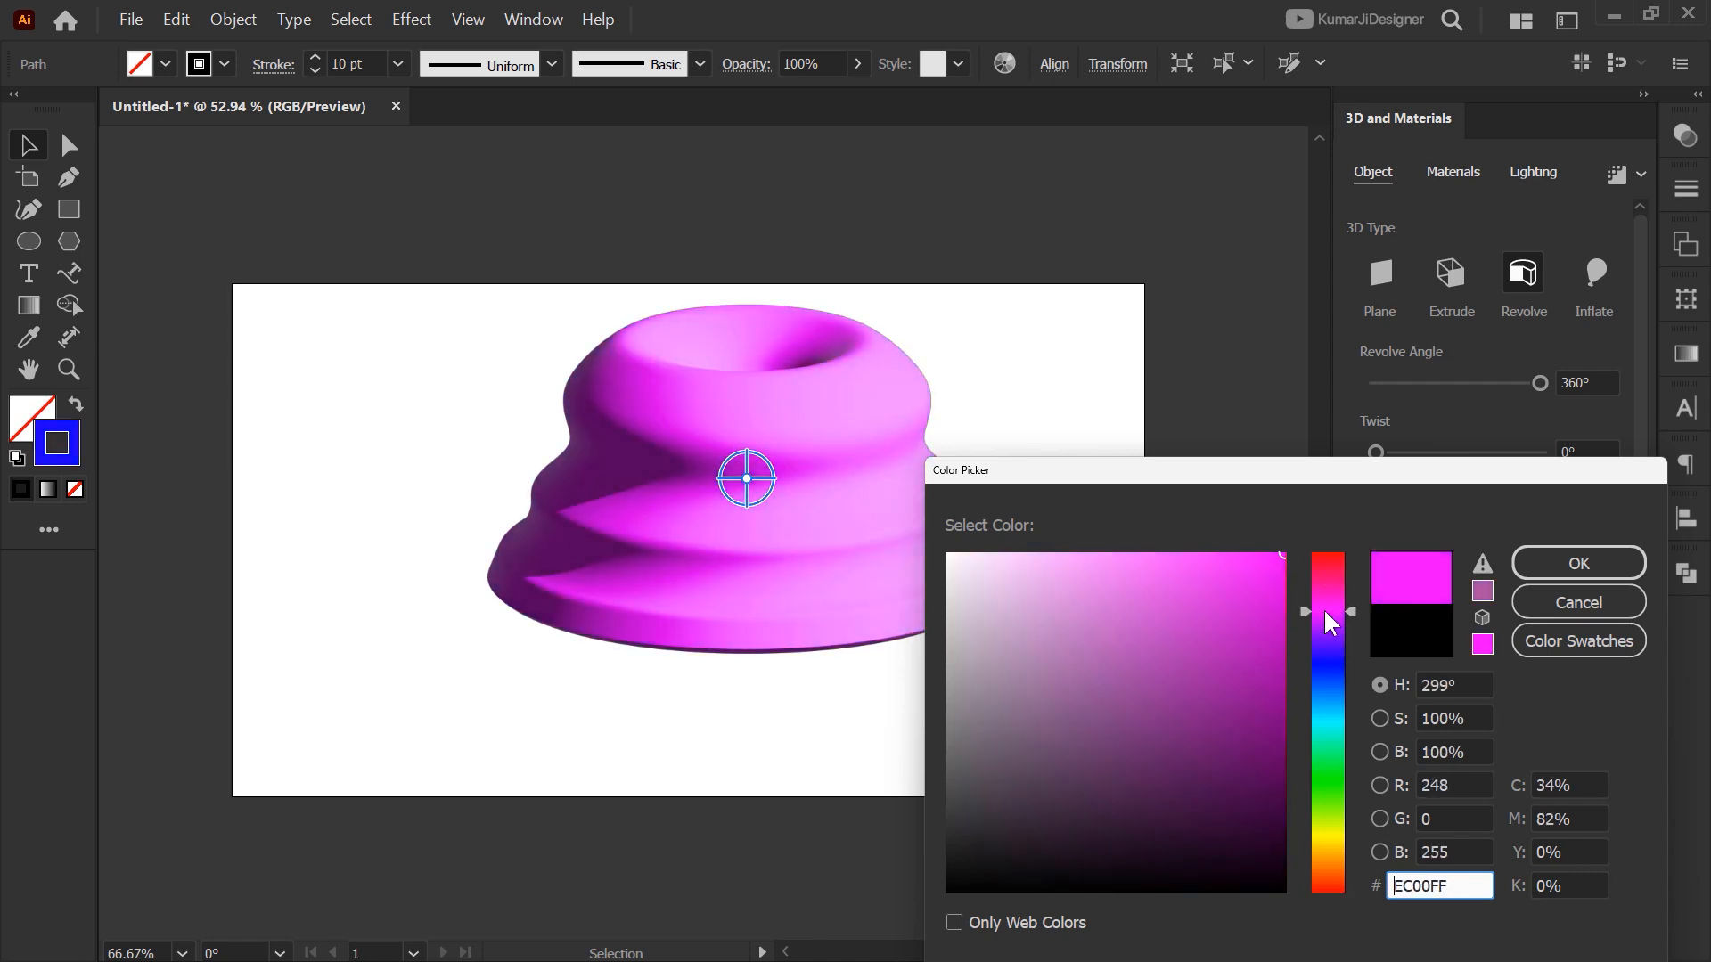
left_click_drag(1333, 687, 1305, 639)
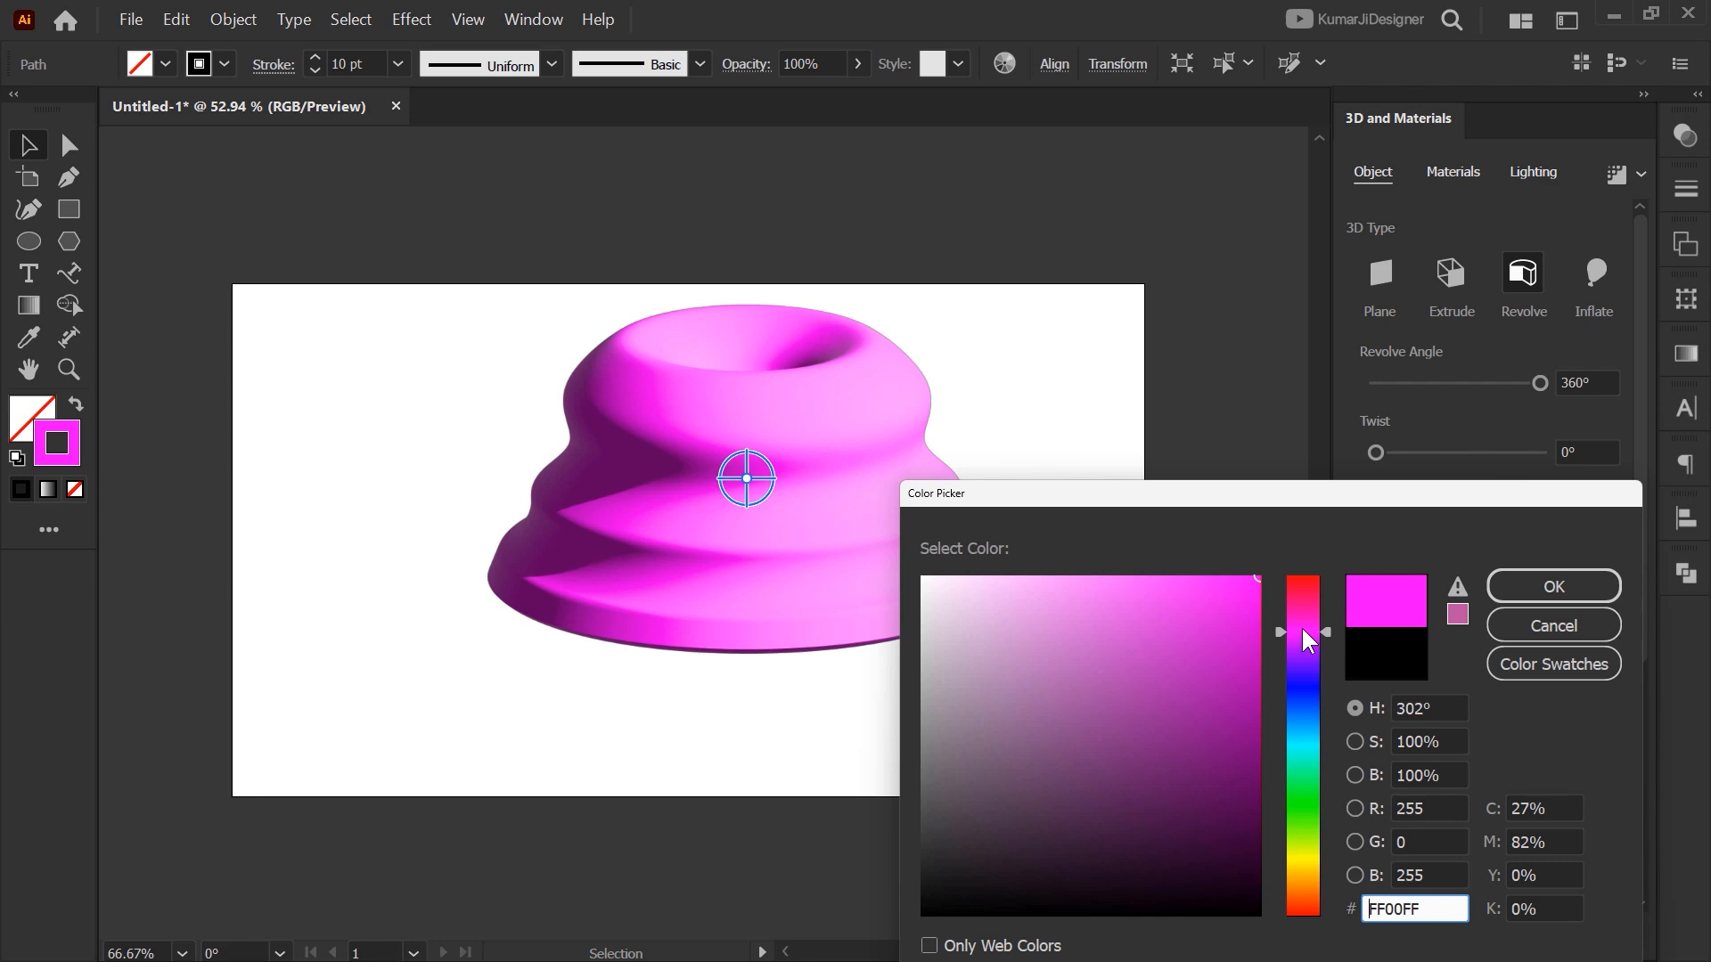
left_click_drag(1303, 629, 1313, 585)
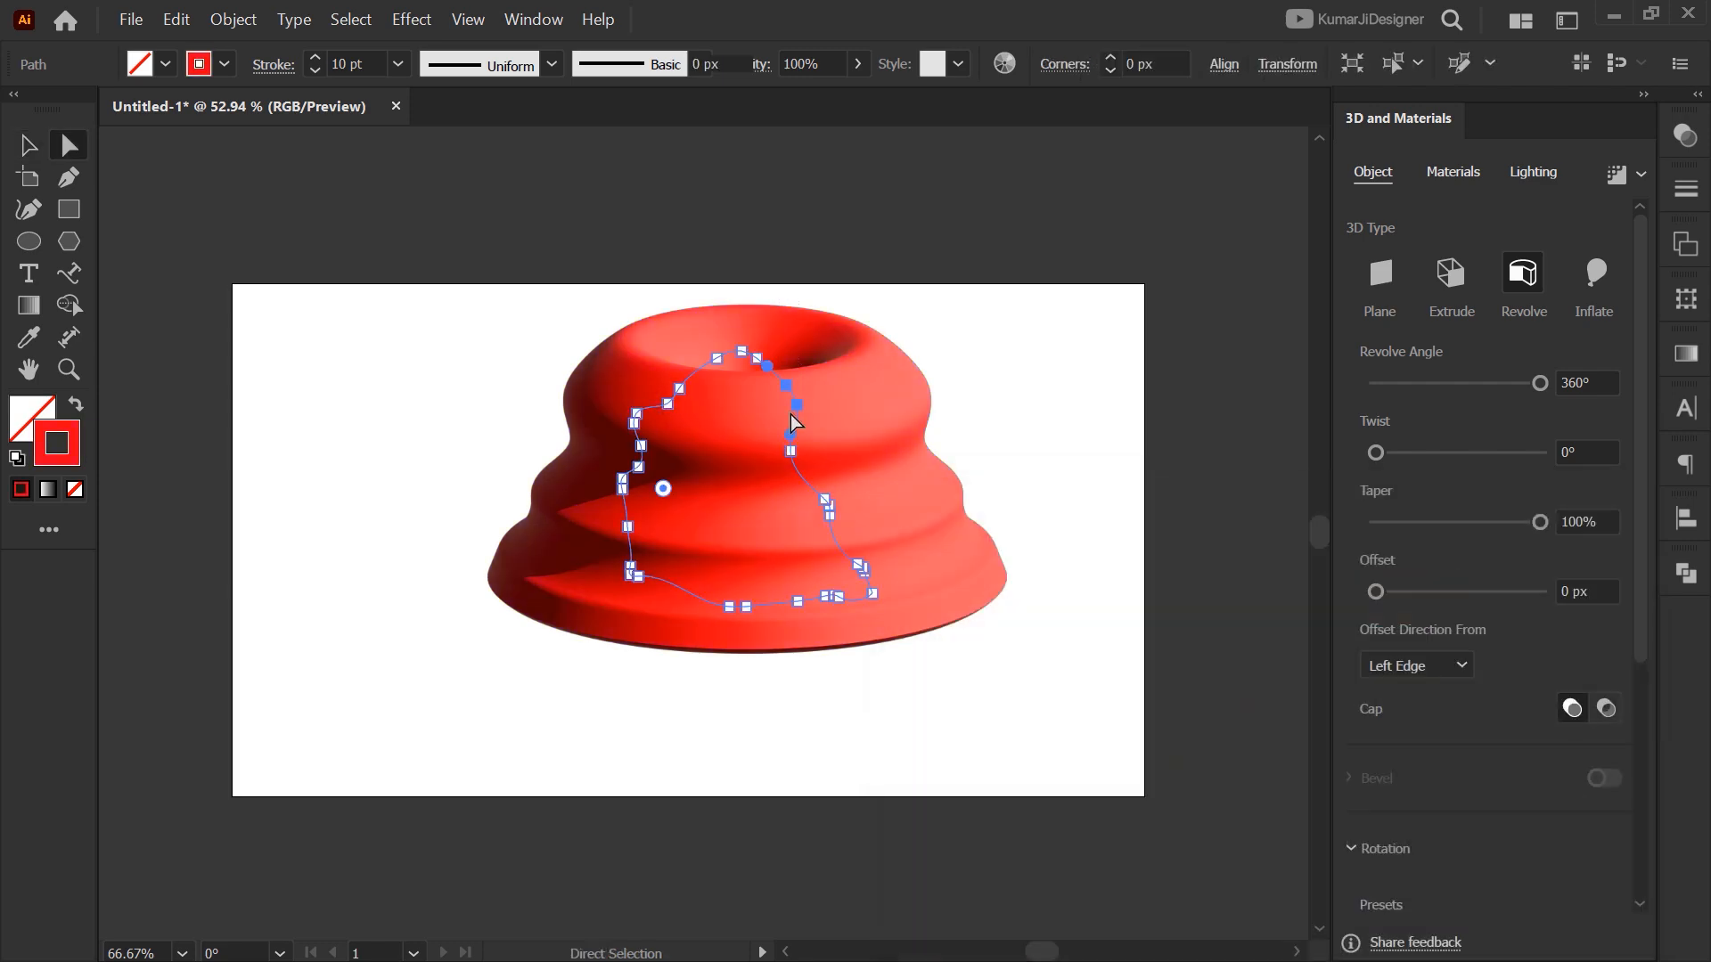
Reshape the revolved profile by moving the anchor points on its upper right side outward with the Direct Selection tool
left_click(799, 406)
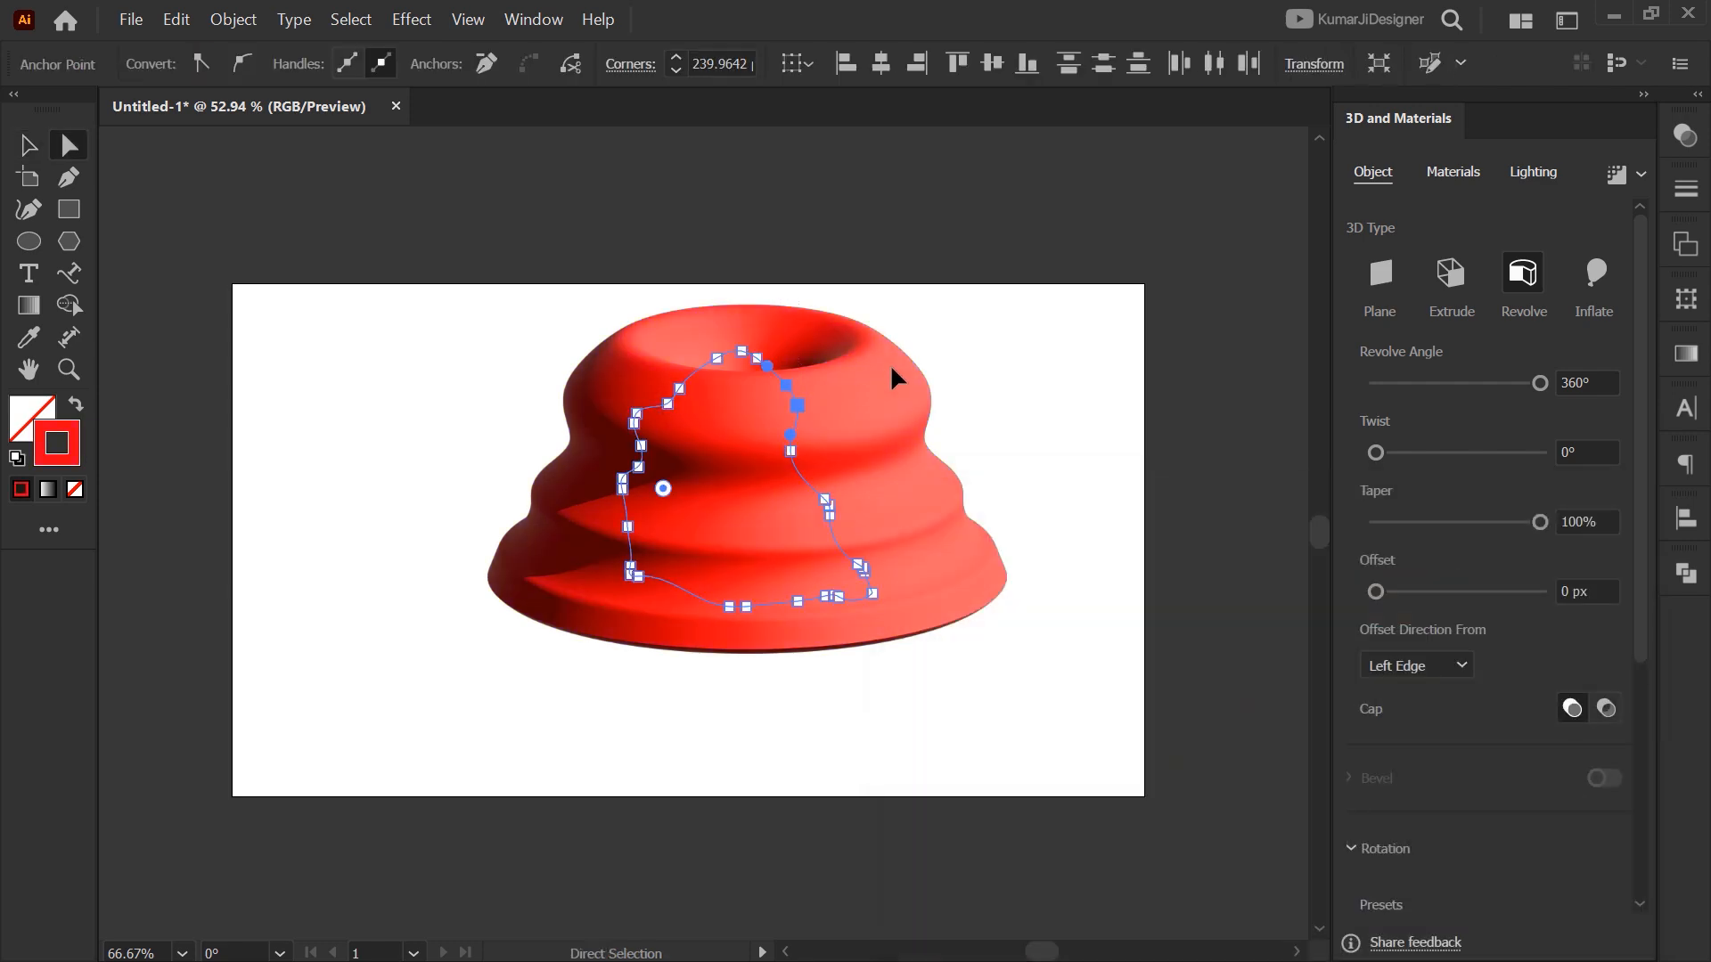
left_click_drag(896, 378, 901, 374)
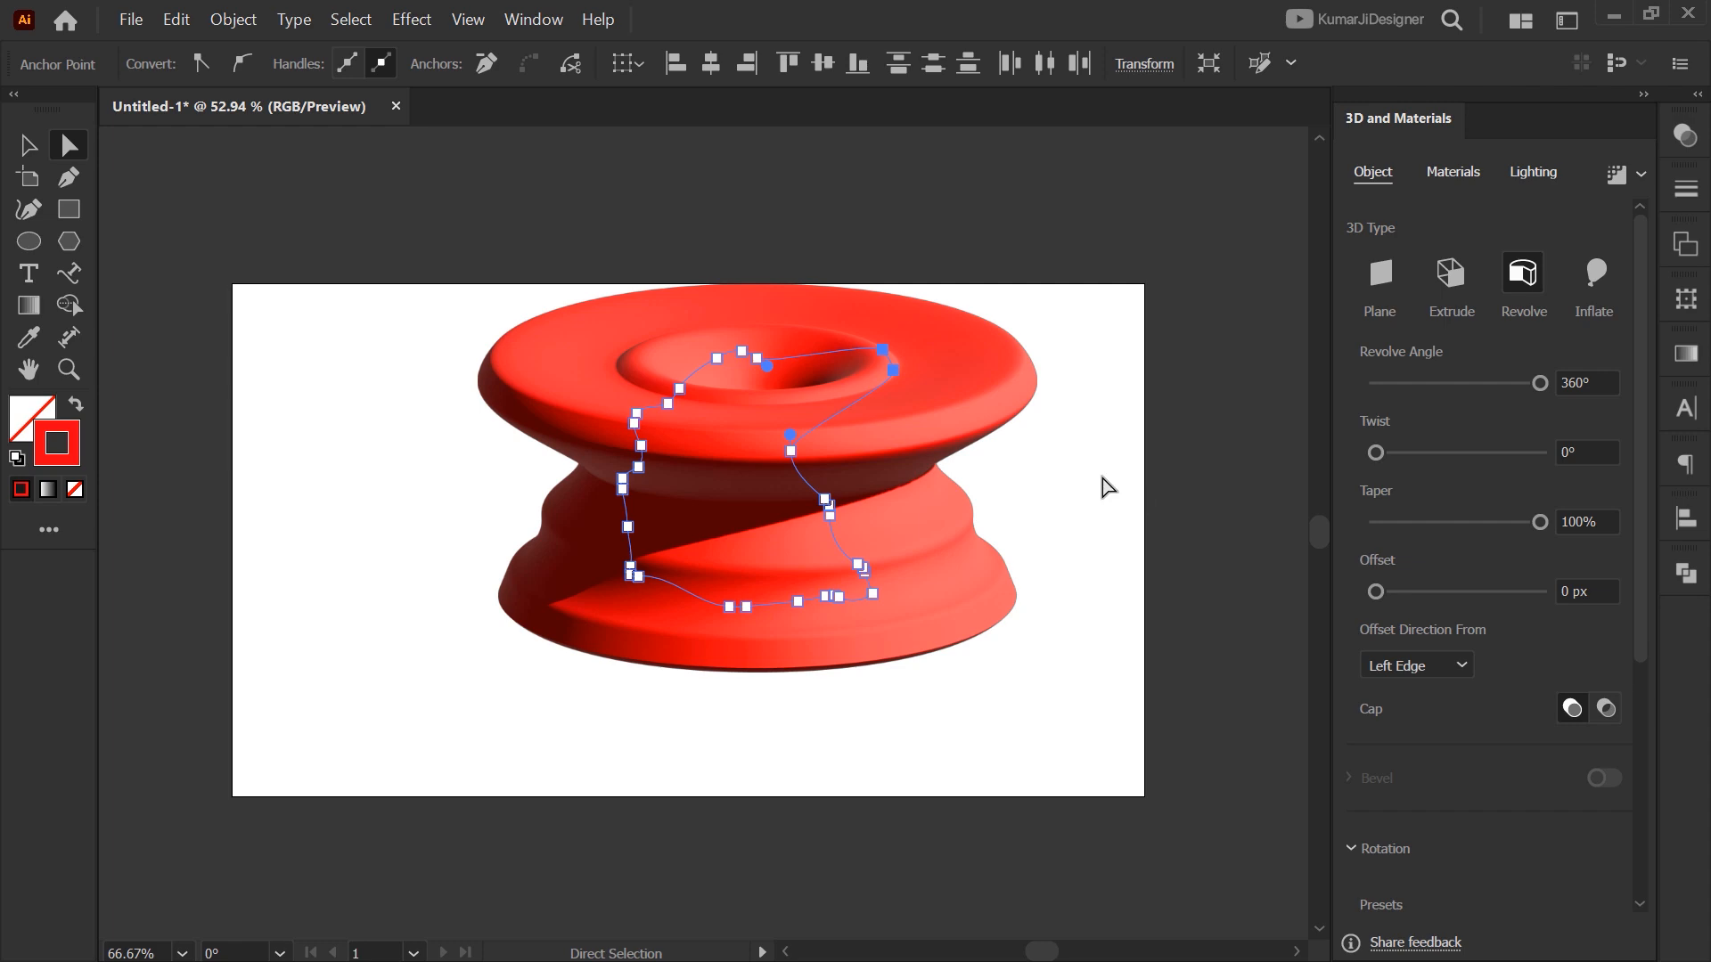
key("v")
left_click_drag(926, 506, 877, 570)
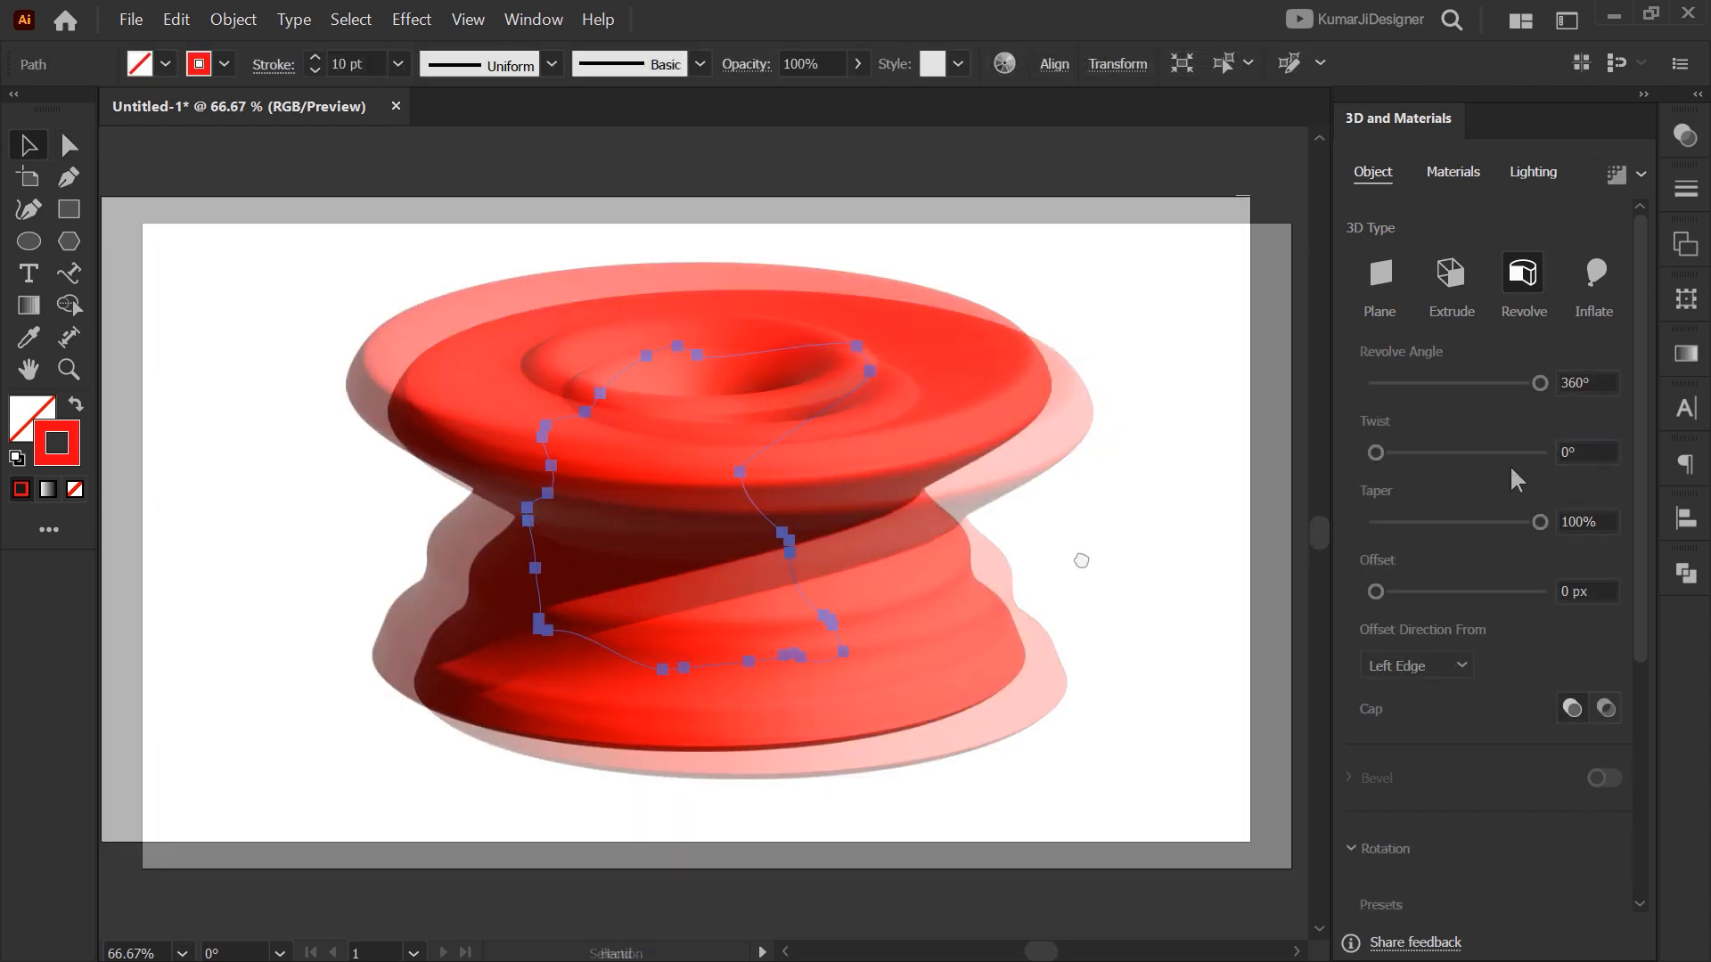
Apply the Ripstop Fabric material to the revolved object
scroll(1465, 704, "down", 5)
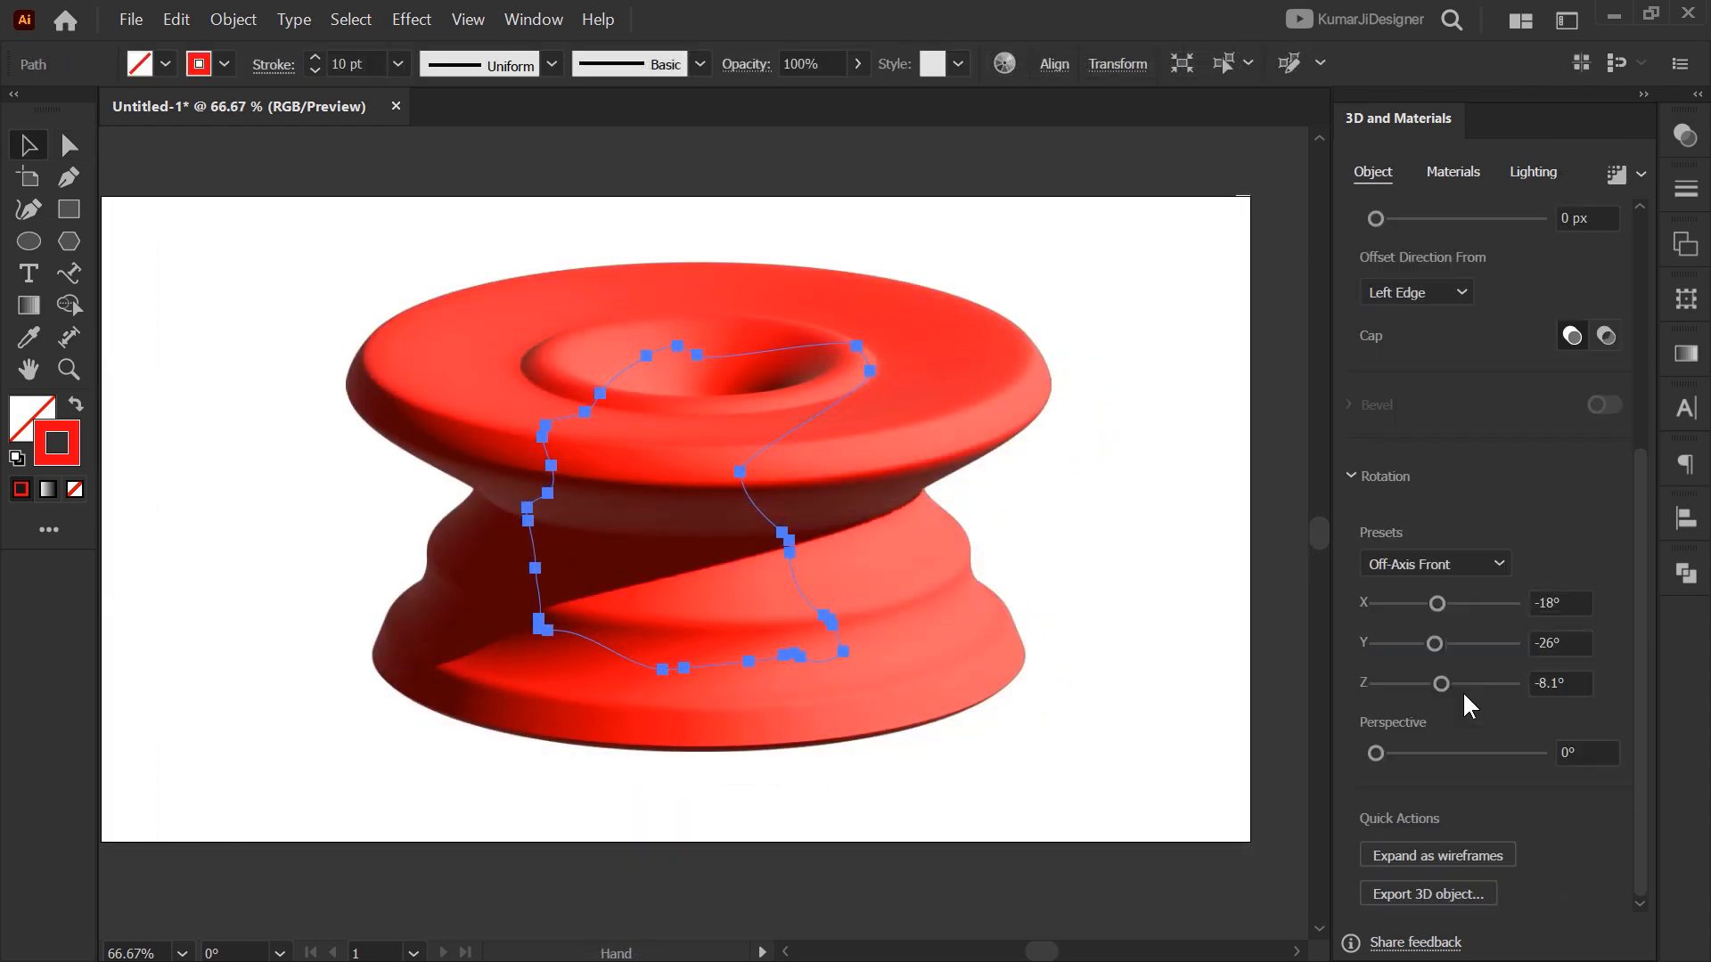
scroll(1489, 677, "up", 5)
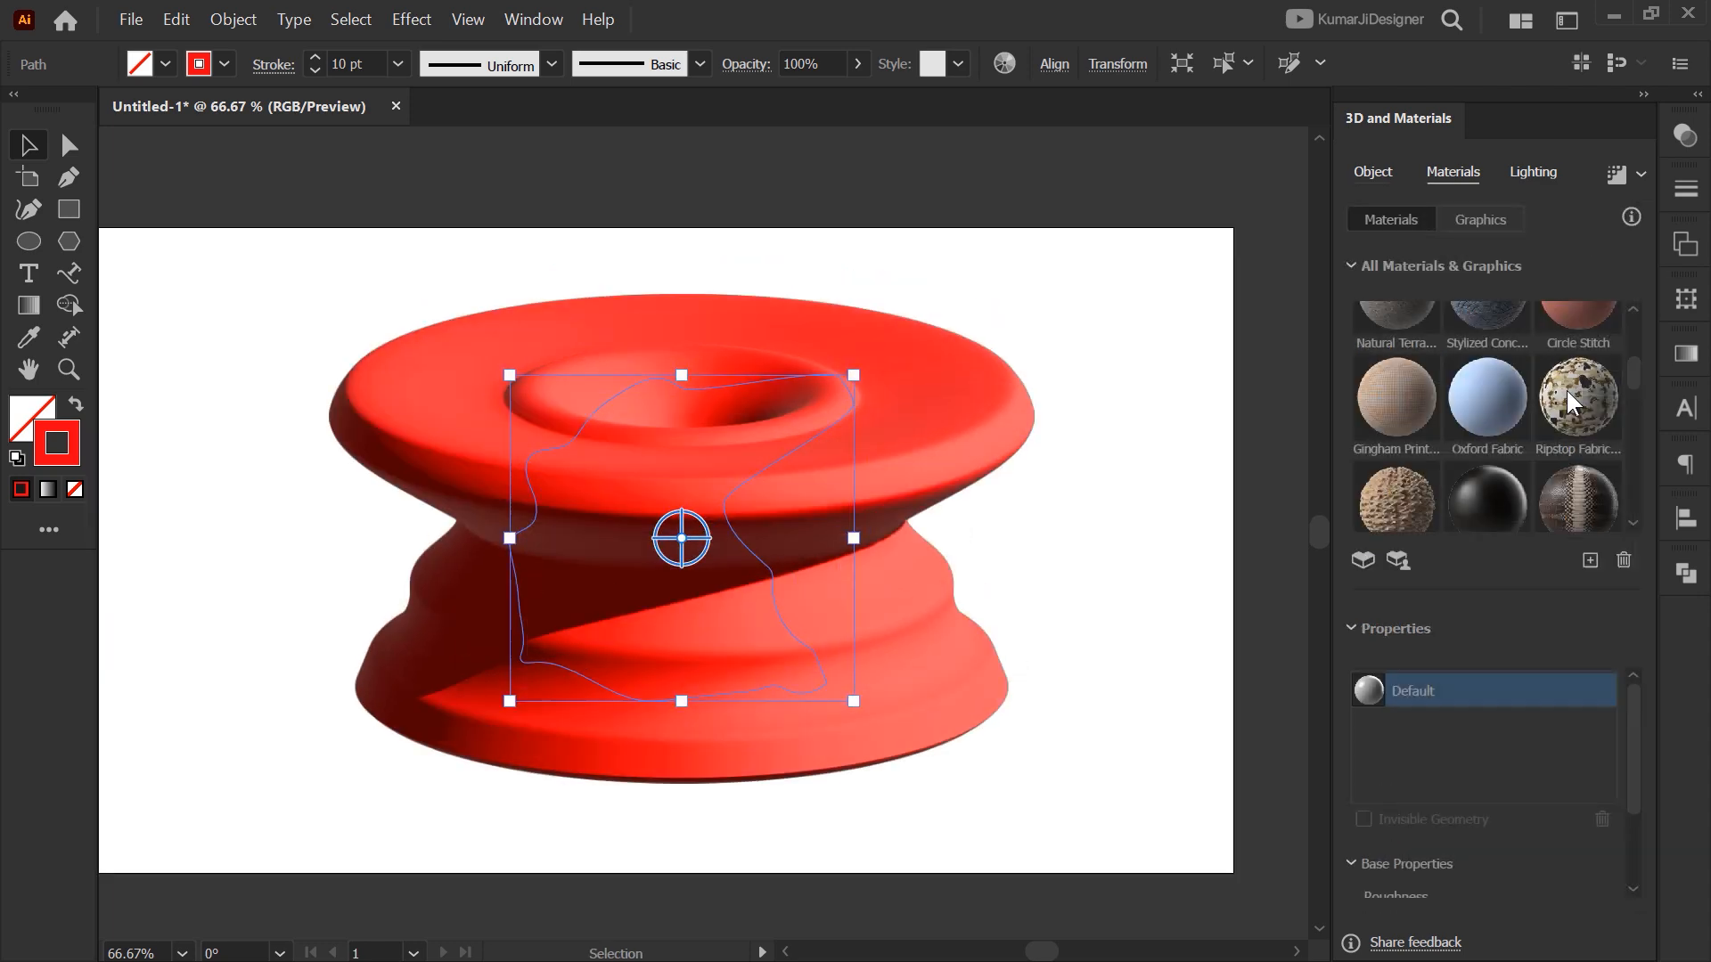
left_click(1575, 383)
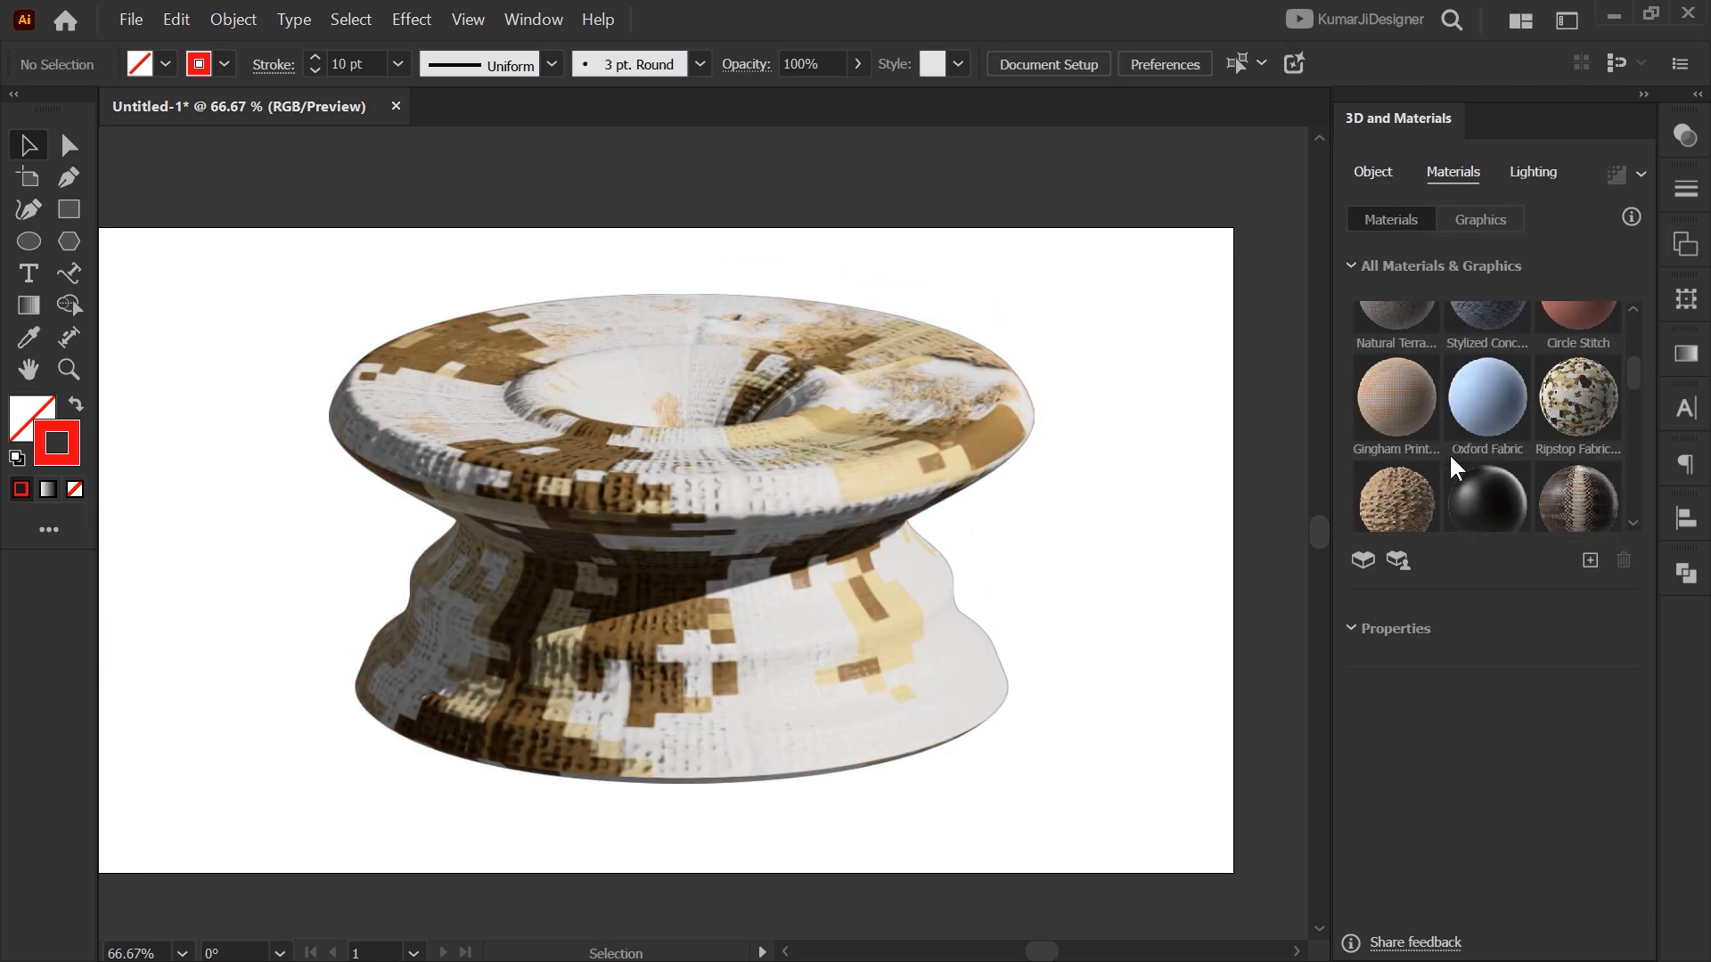
Apply the Gold Leaf Fold material to the revolved object
scroll(1434, 445, "down", 3)
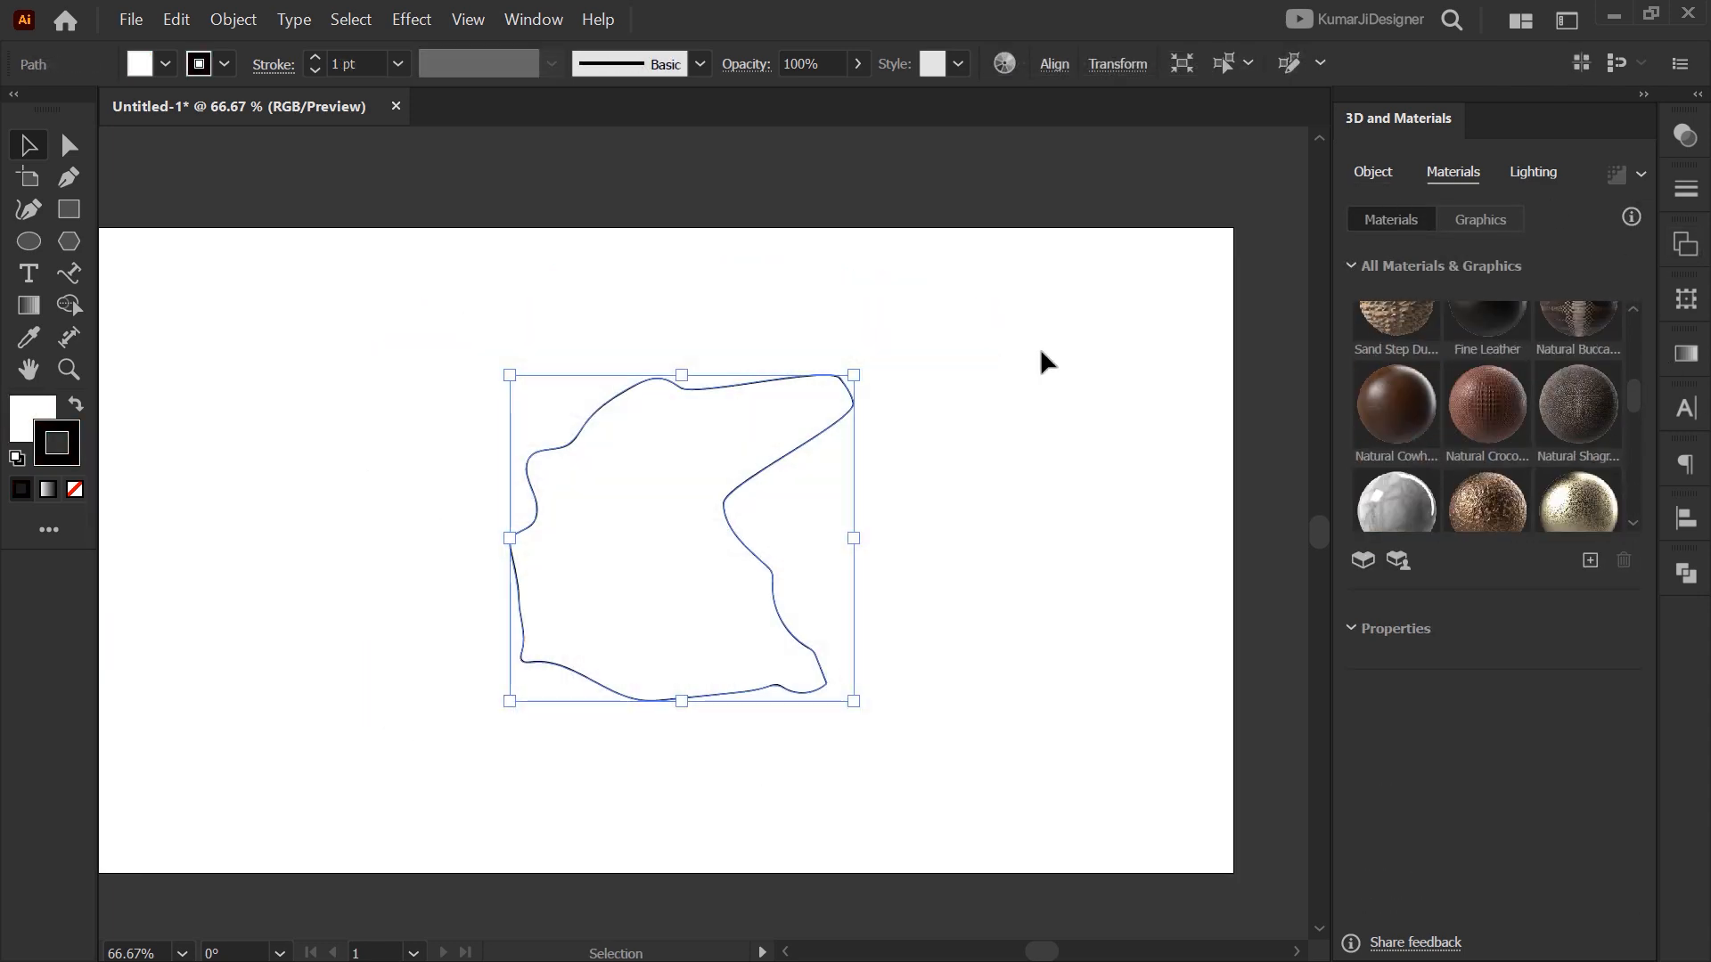
key("a")
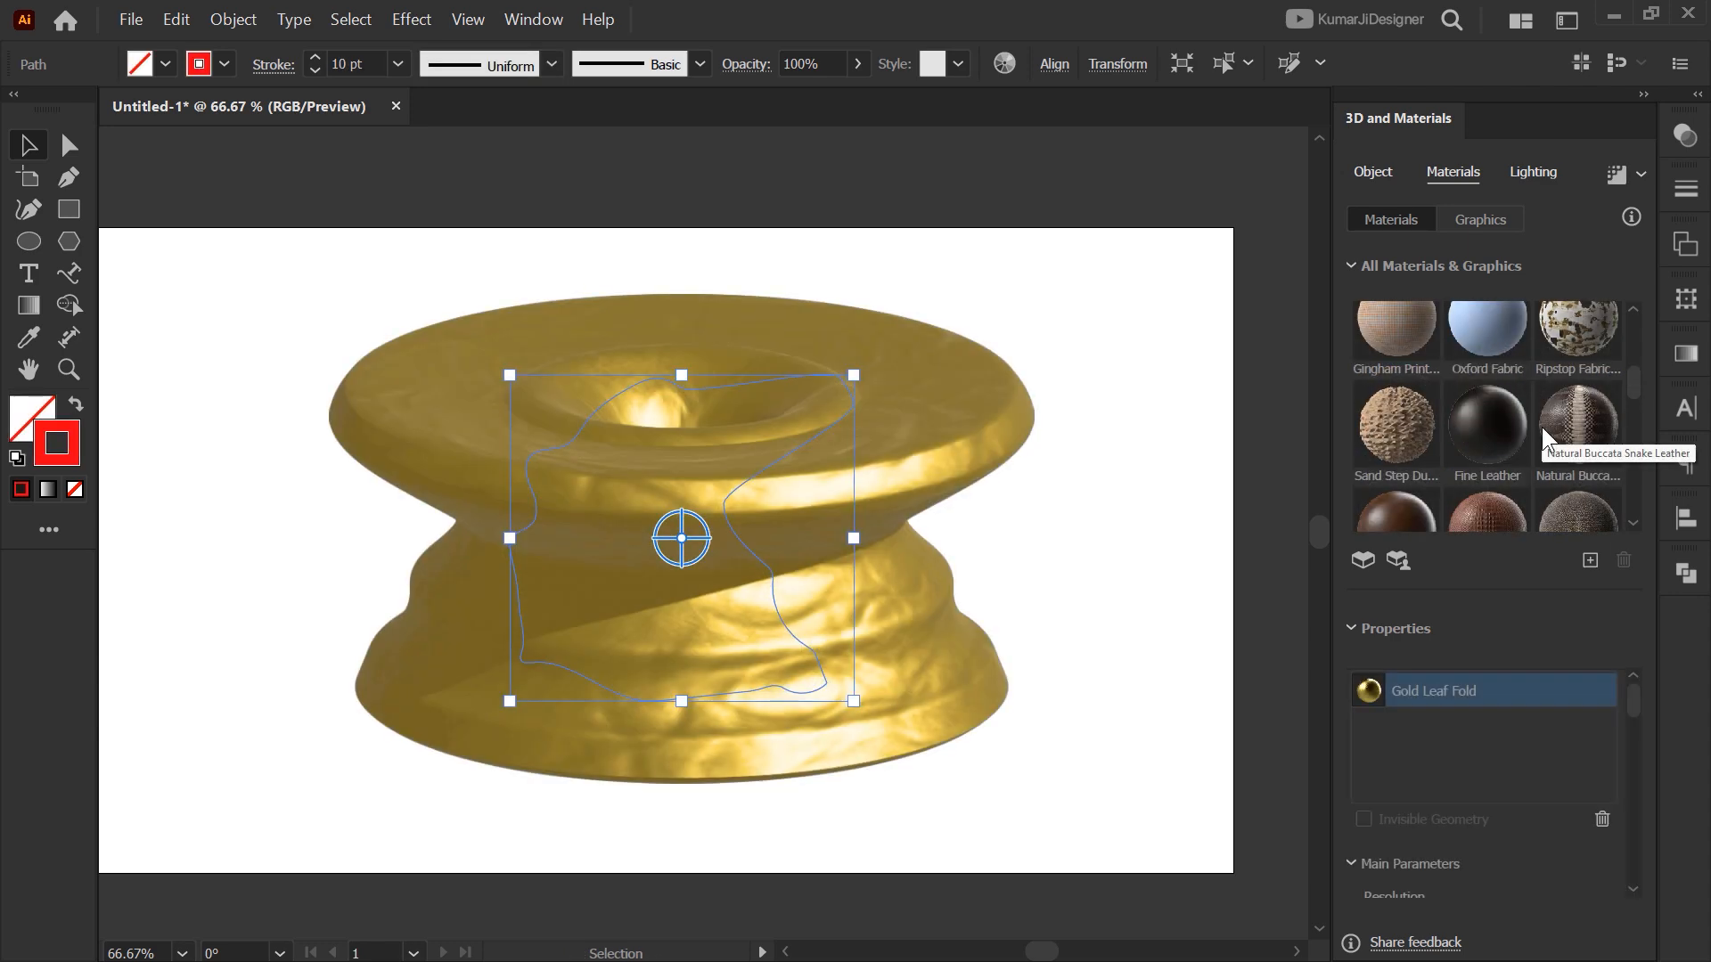
Look through the library of available 3D materials, including the leathers, metals, stones and woods
scroll(1542, 425, "down", 5)
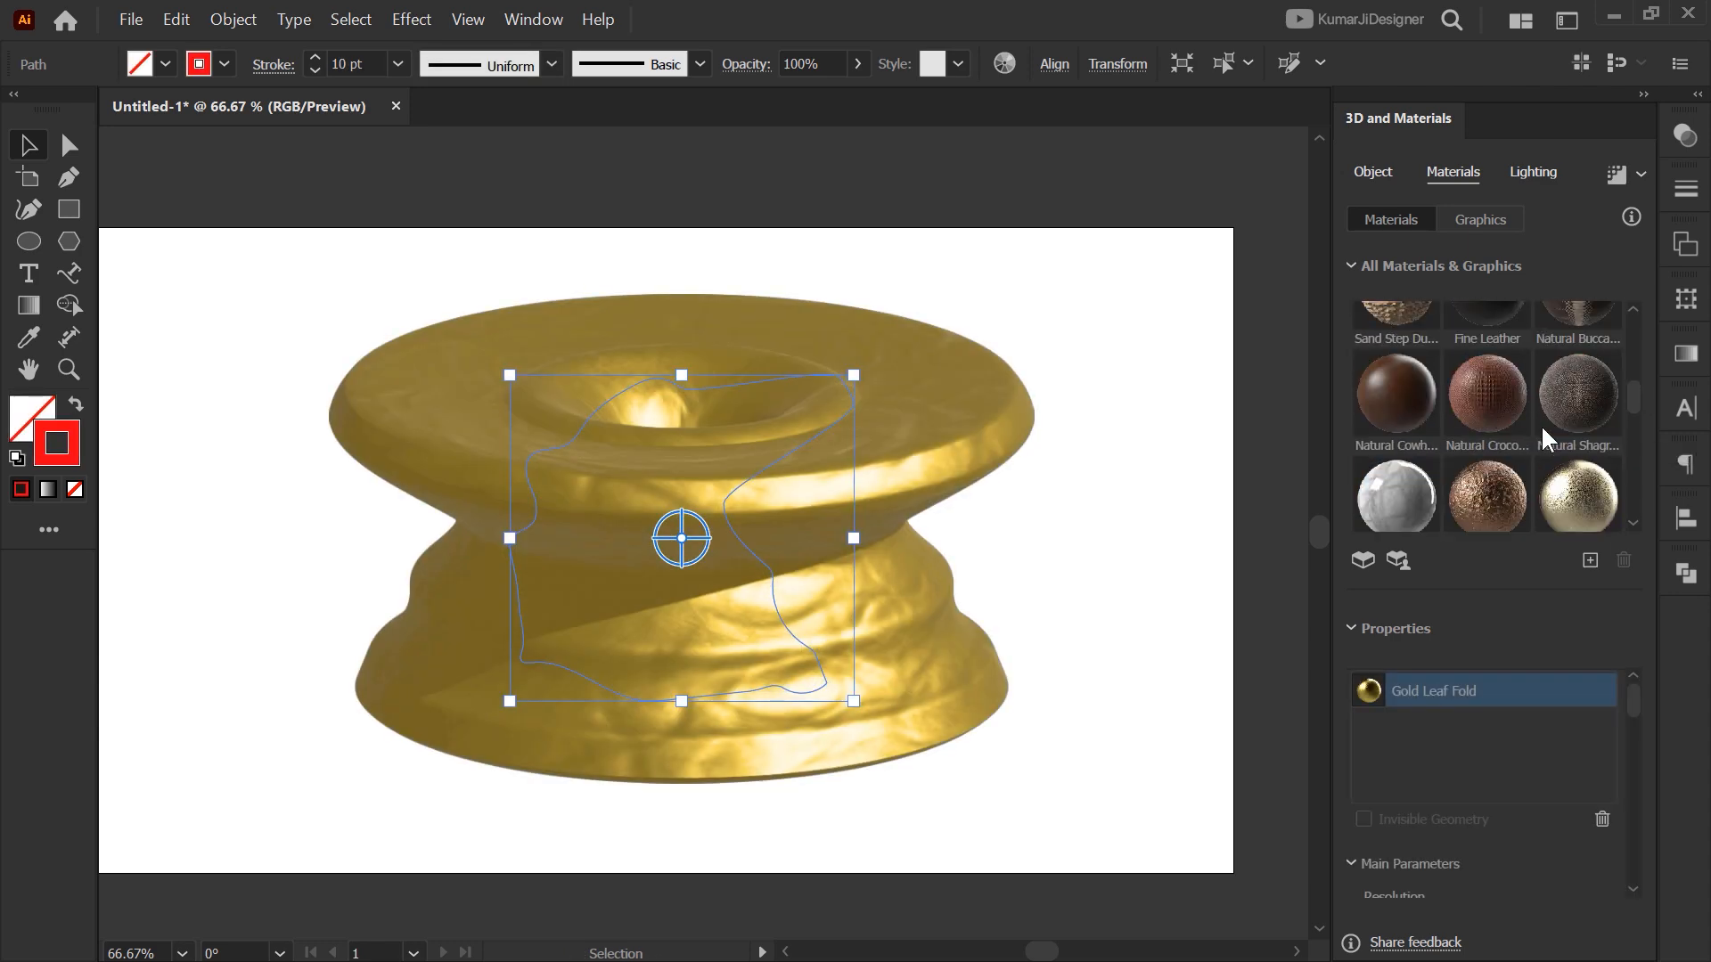
scroll(1541, 425, "down", 3)
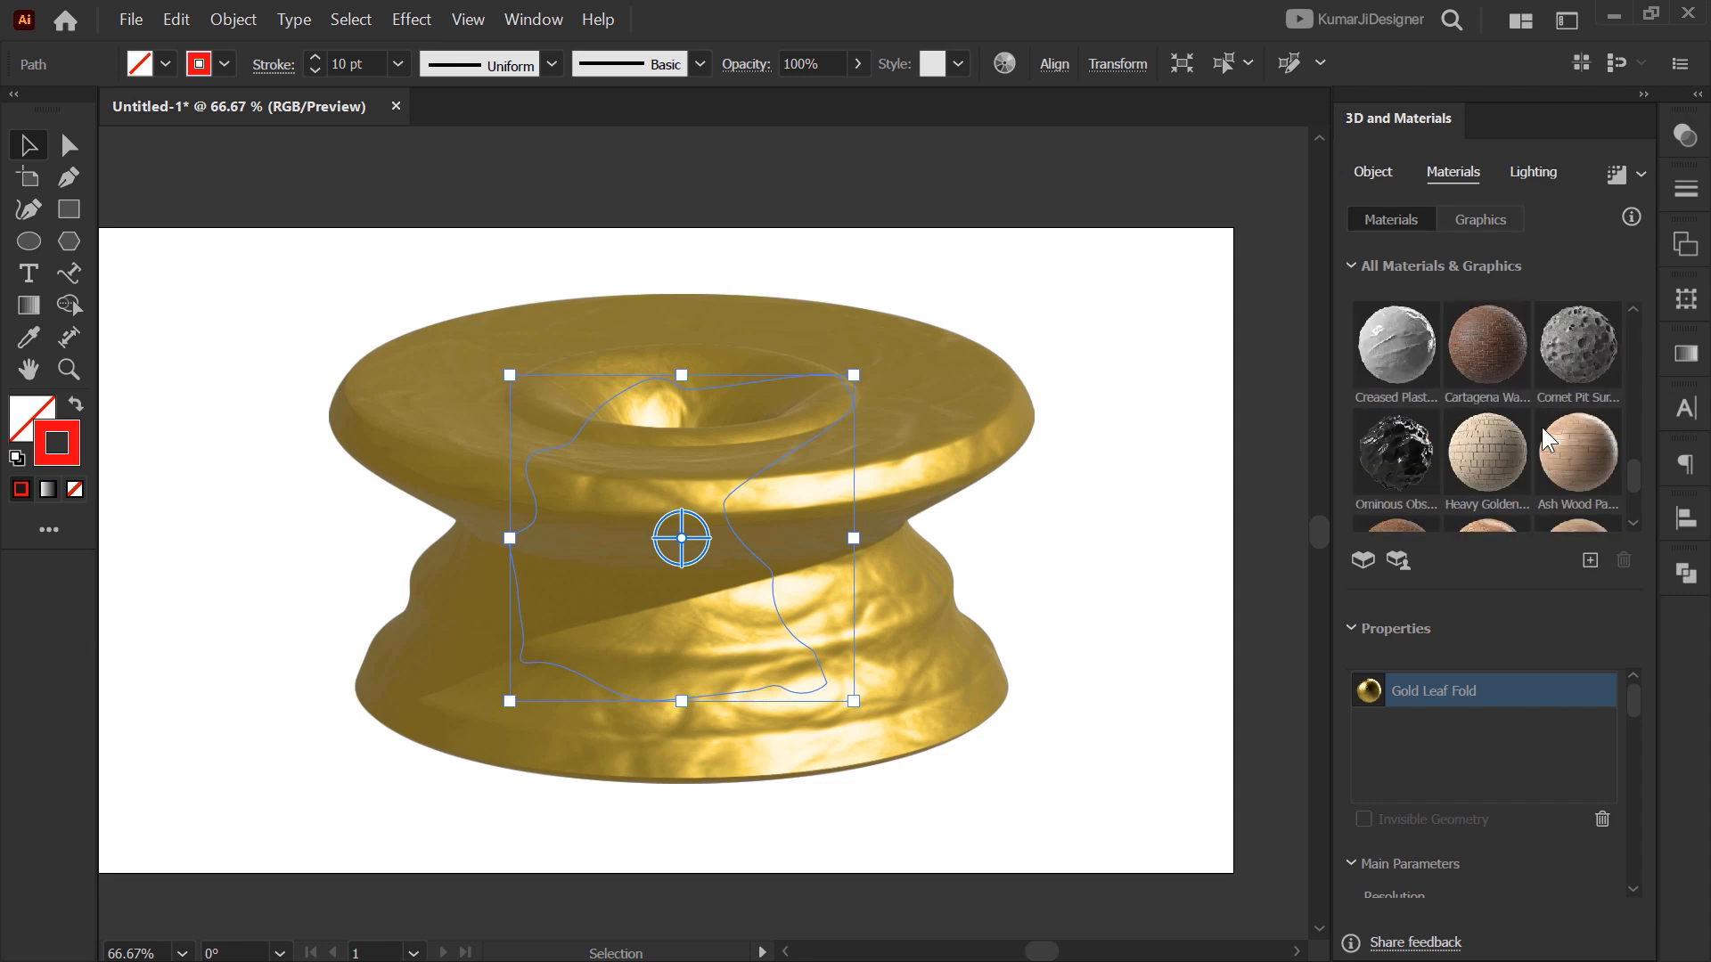
scroll(1541, 428, "up", 4)
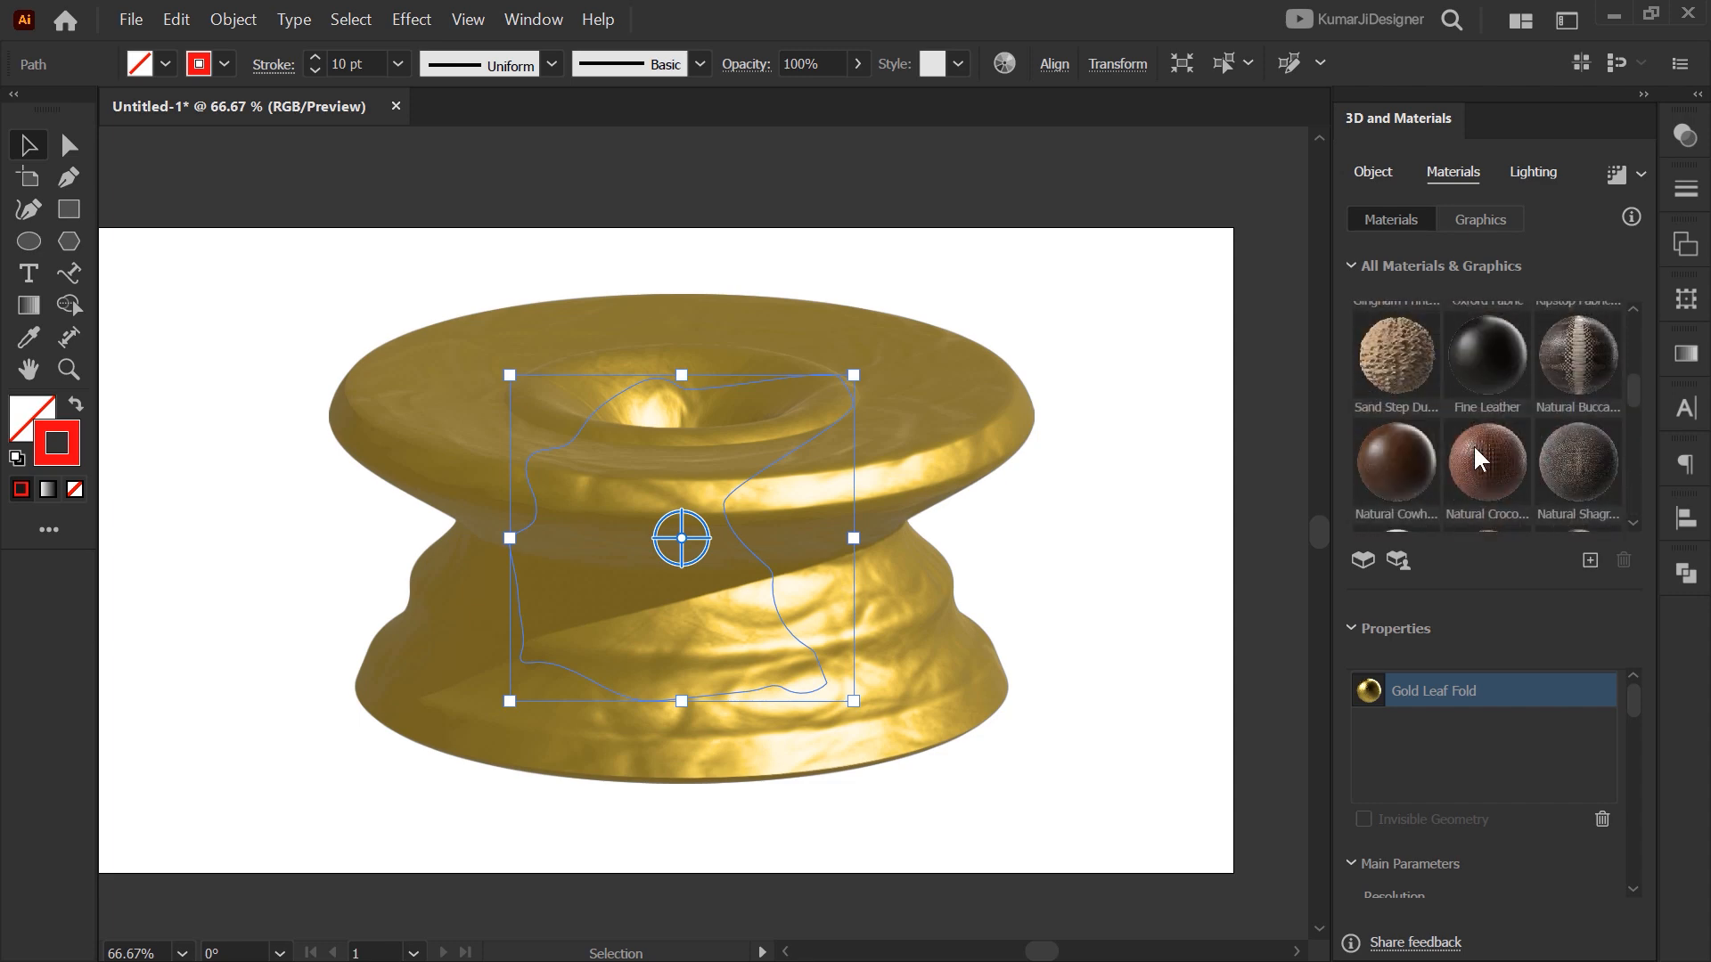
scroll(1477, 447, "up", 6)
scroll(1487, 444, "down", 4)
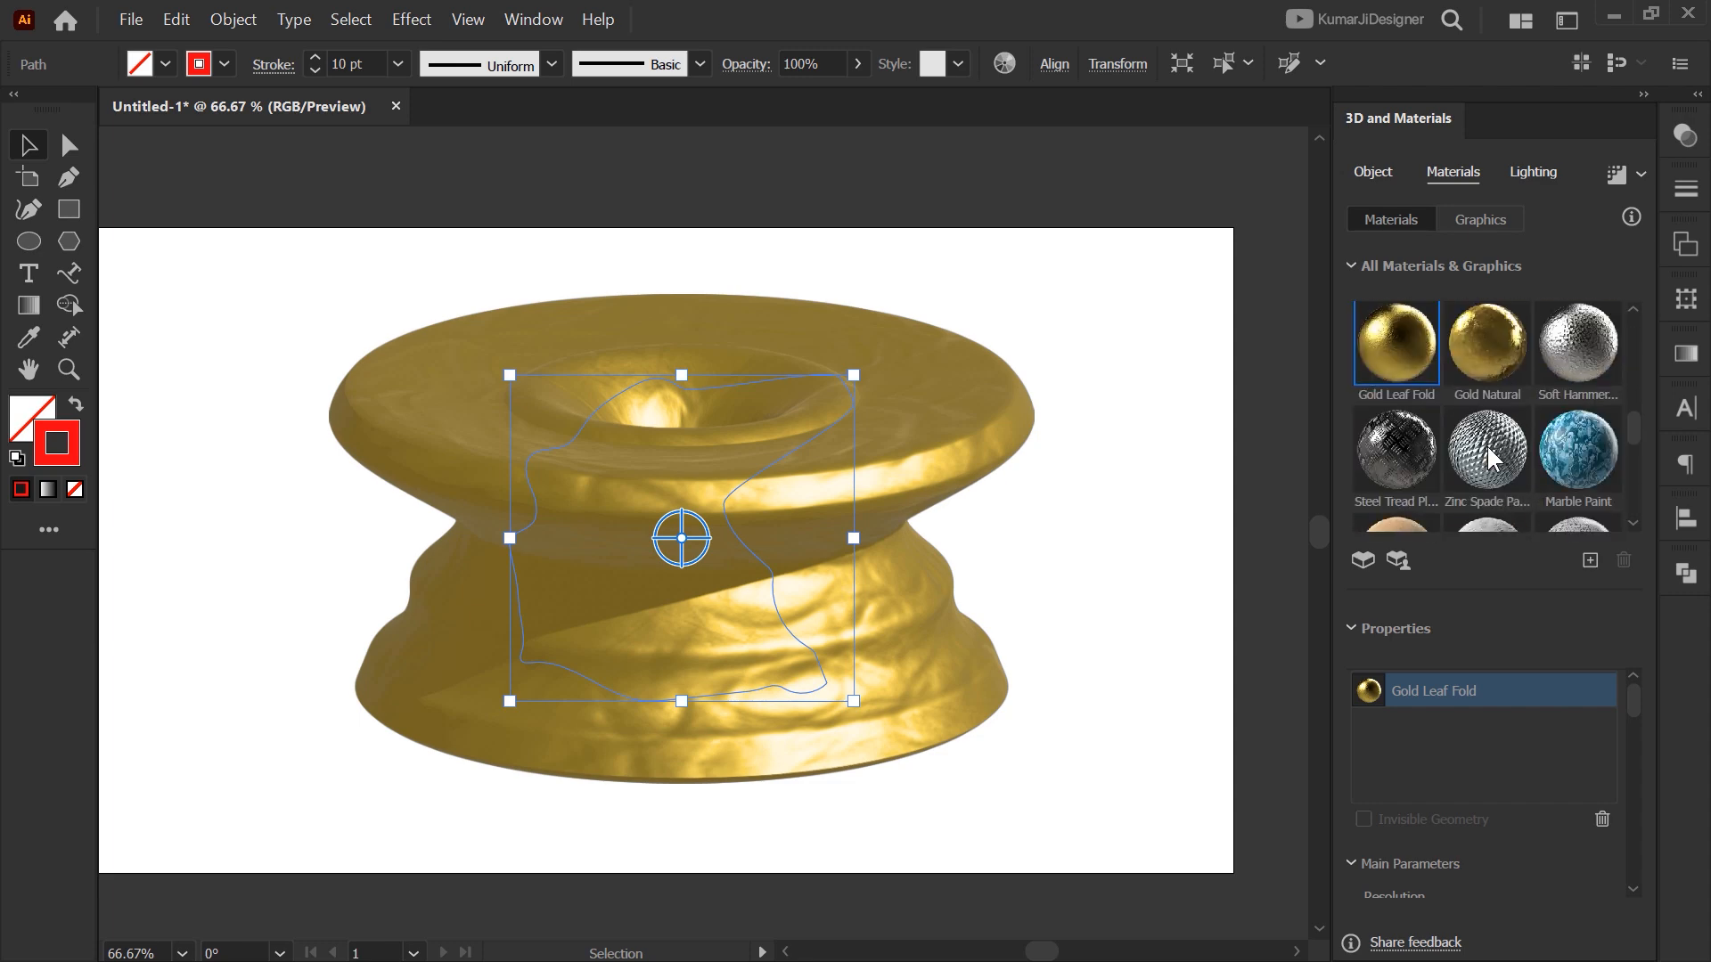
scroll(1488, 447, "down", 6)
scroll(1497, 453, "up", 6)
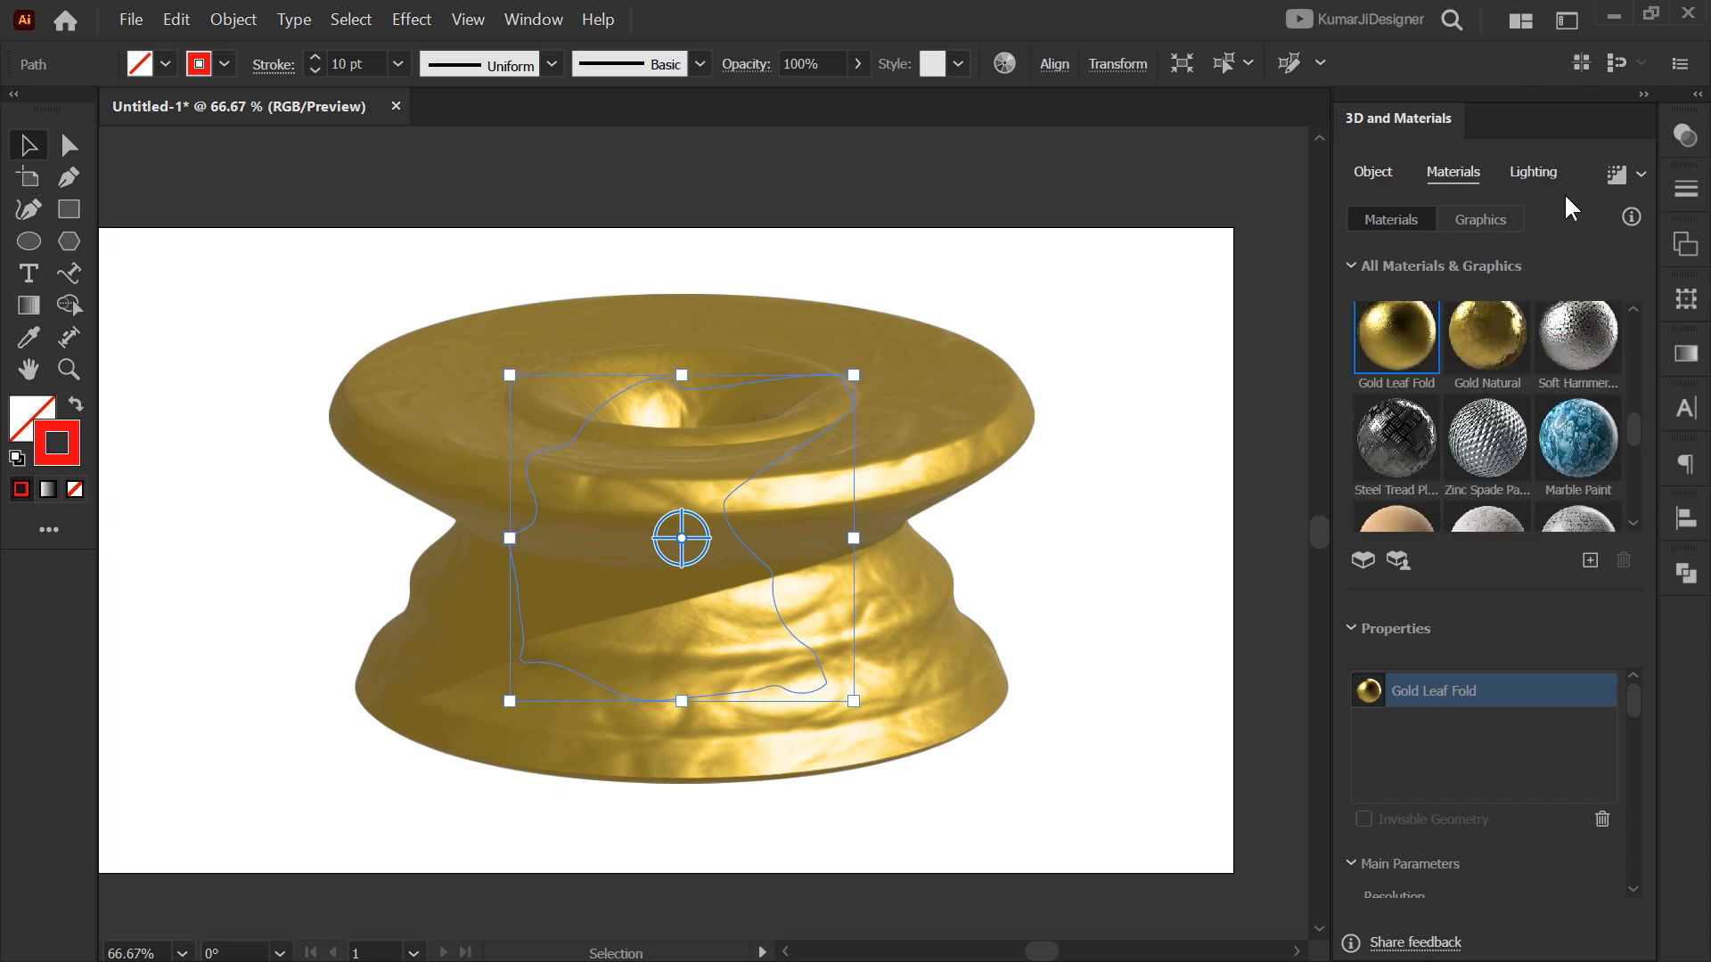
Reposition Light 1 near the top of the lighting sphere for the gold object and return to the 3D object settings
left_click(1530, 170)
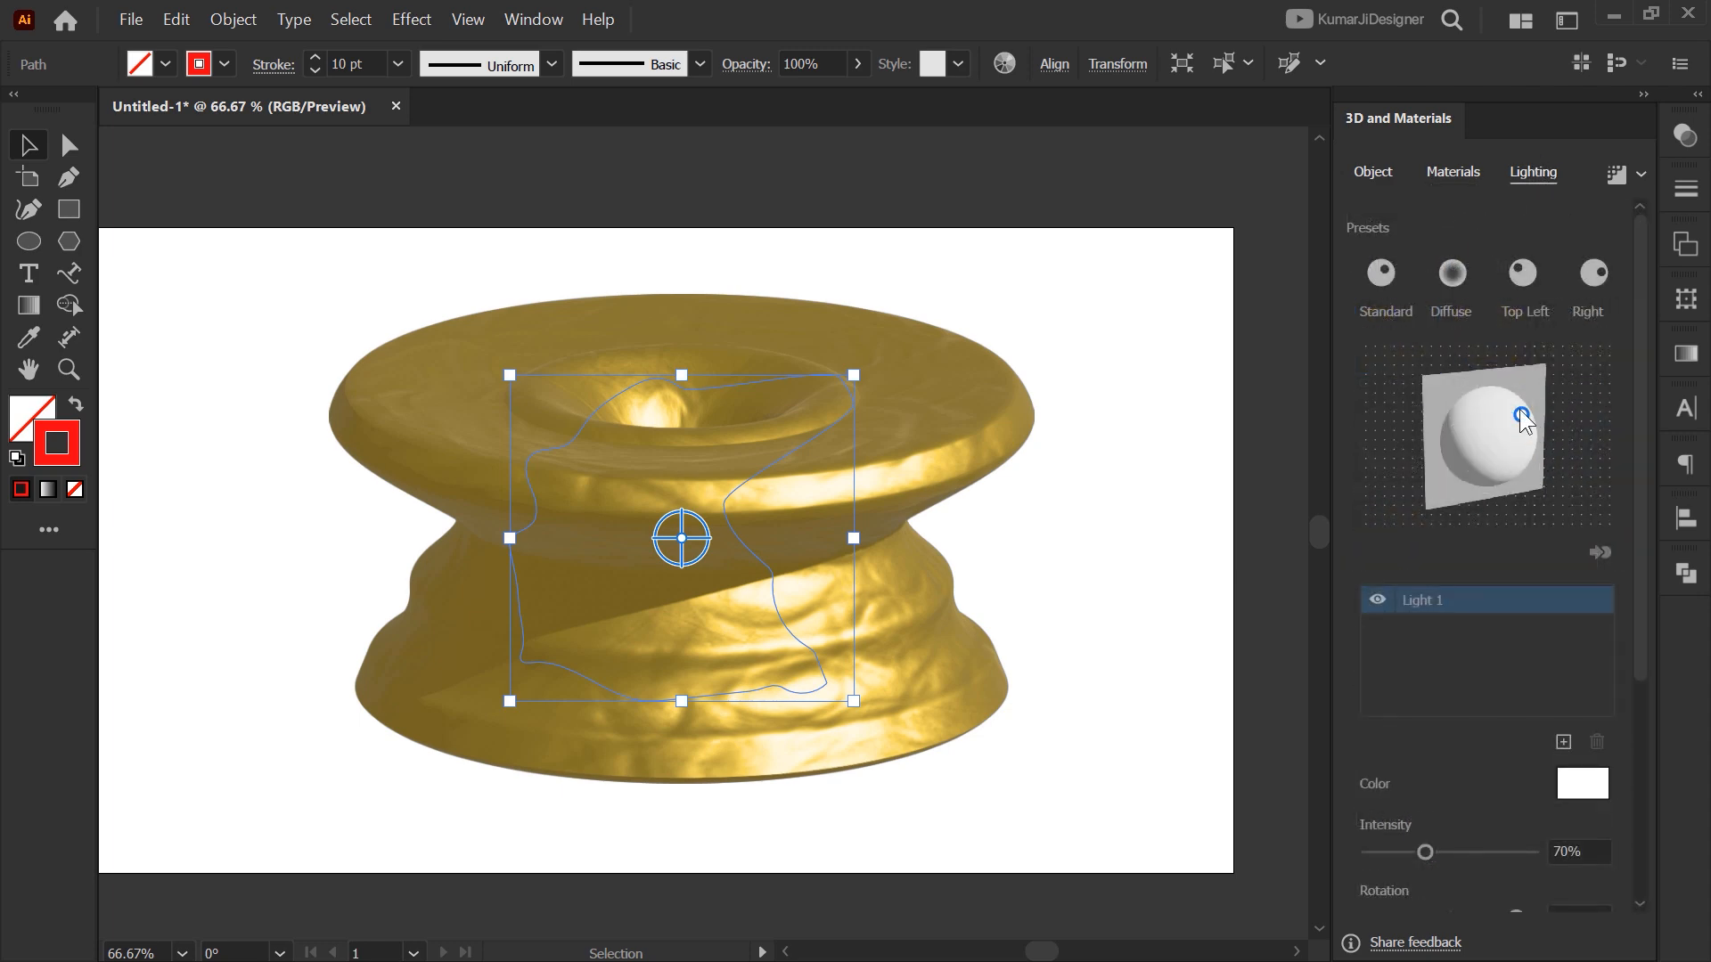
left_click_drag(1520, 413, 1455, 459)
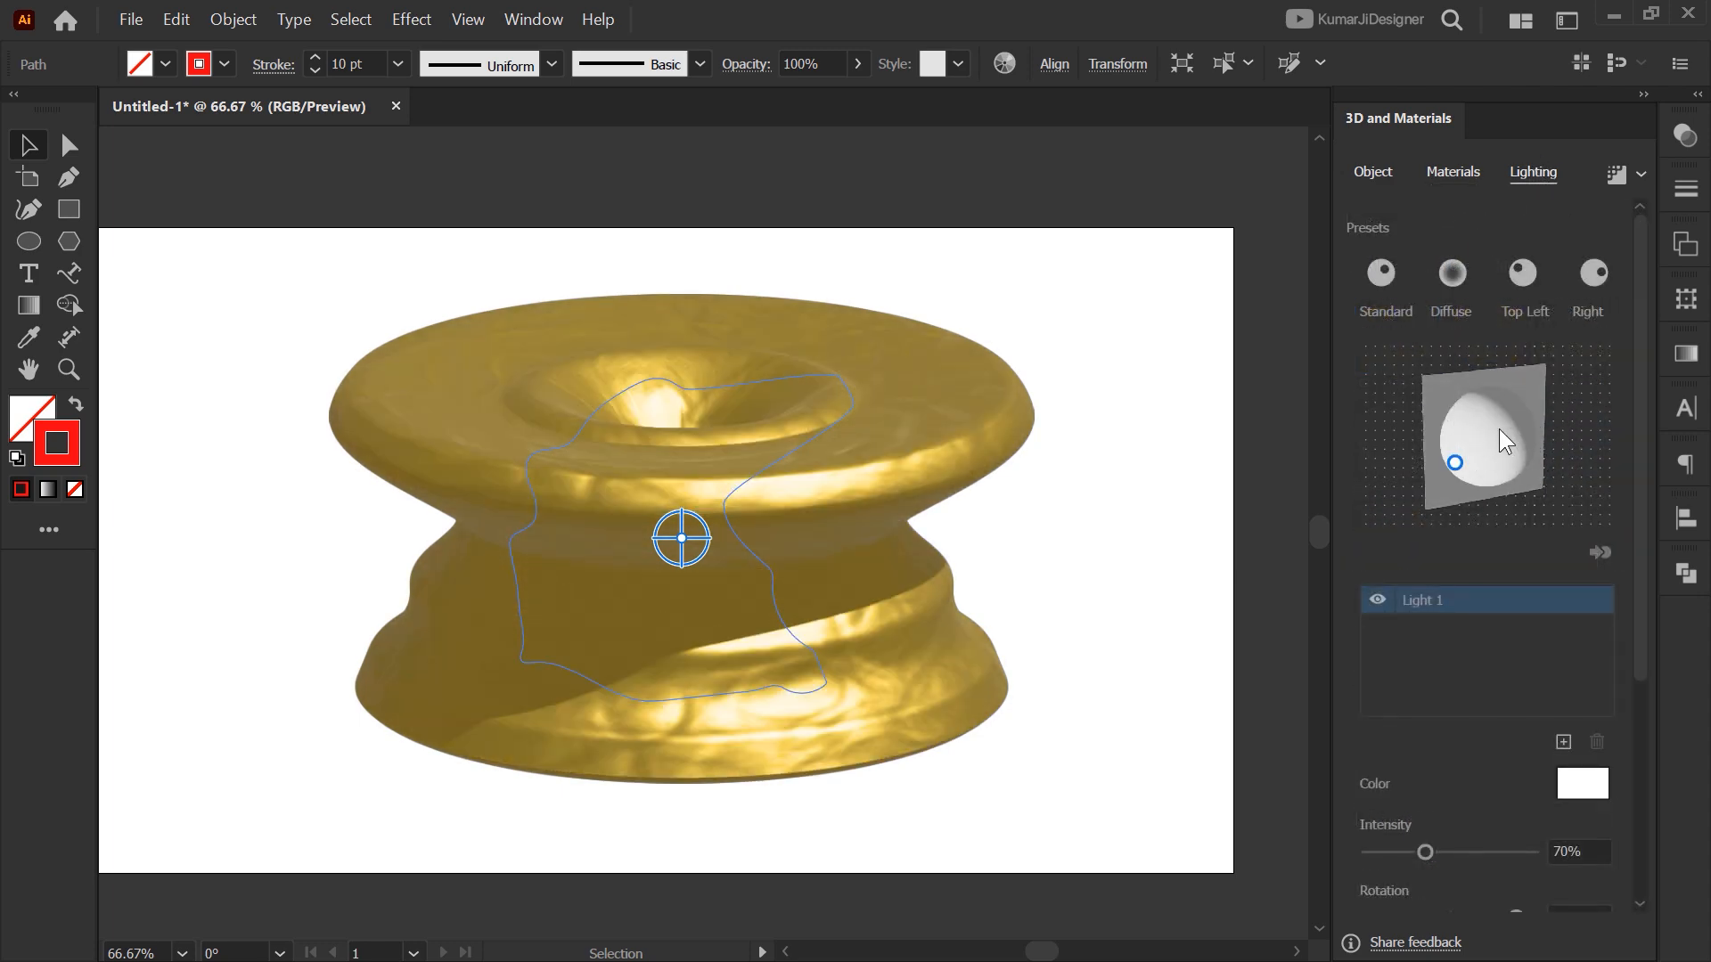
key("ctrl+z")
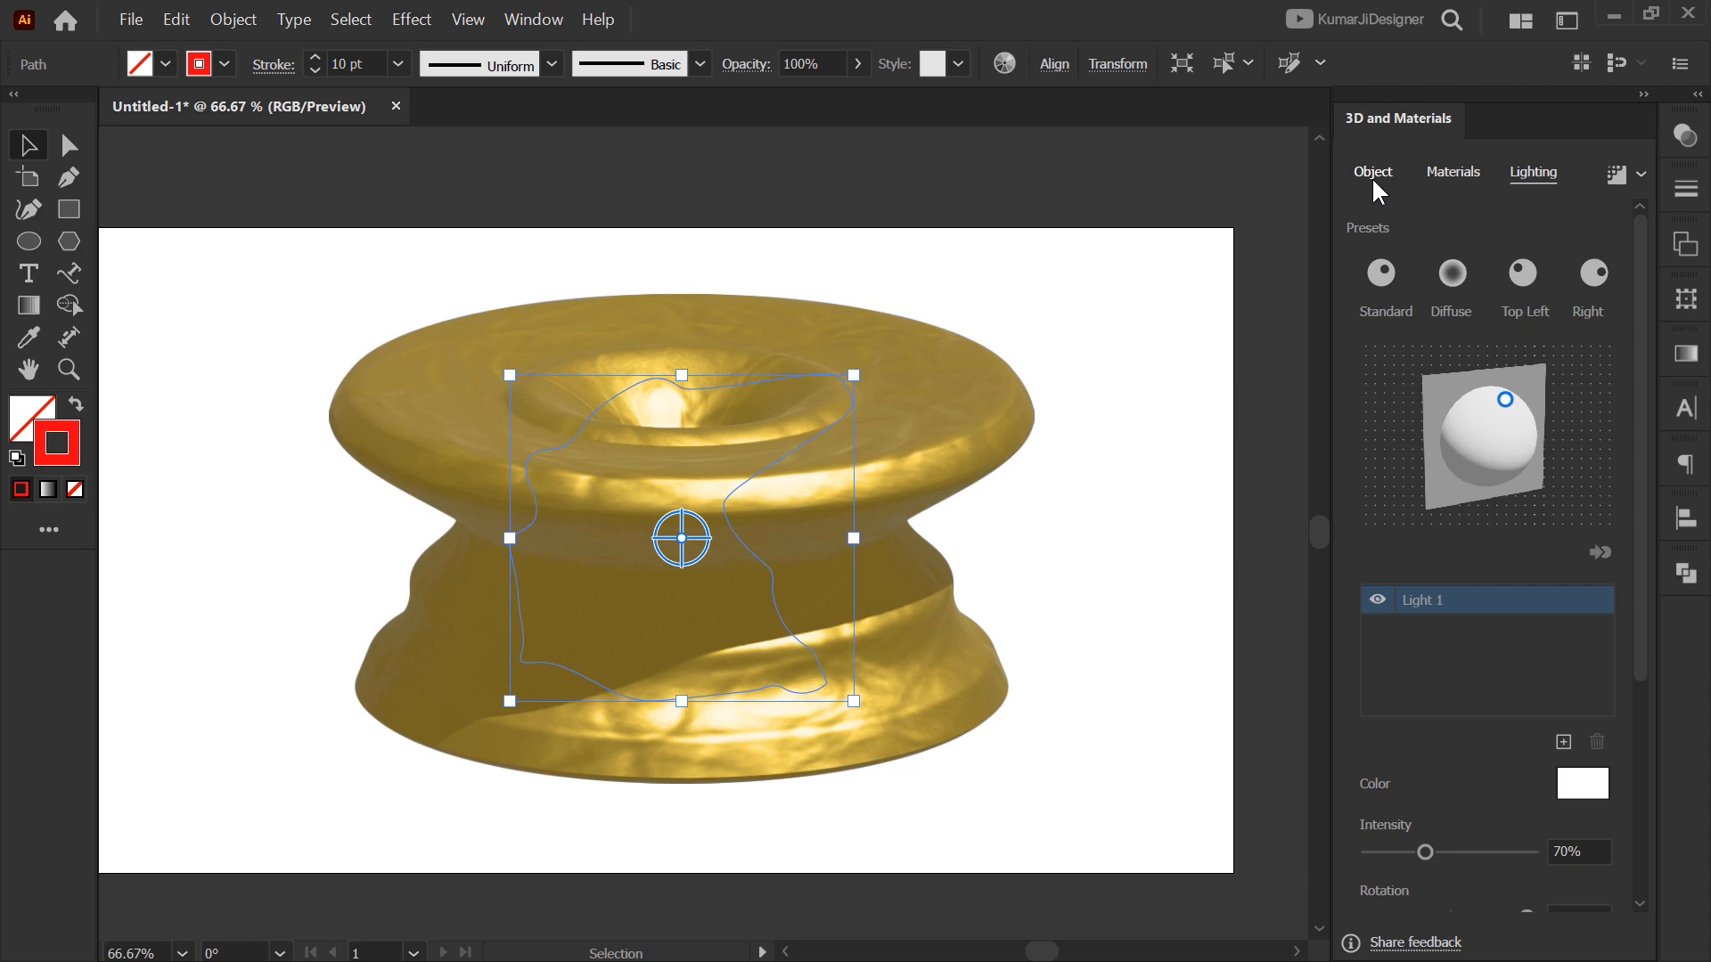
left_click(1372, 177)
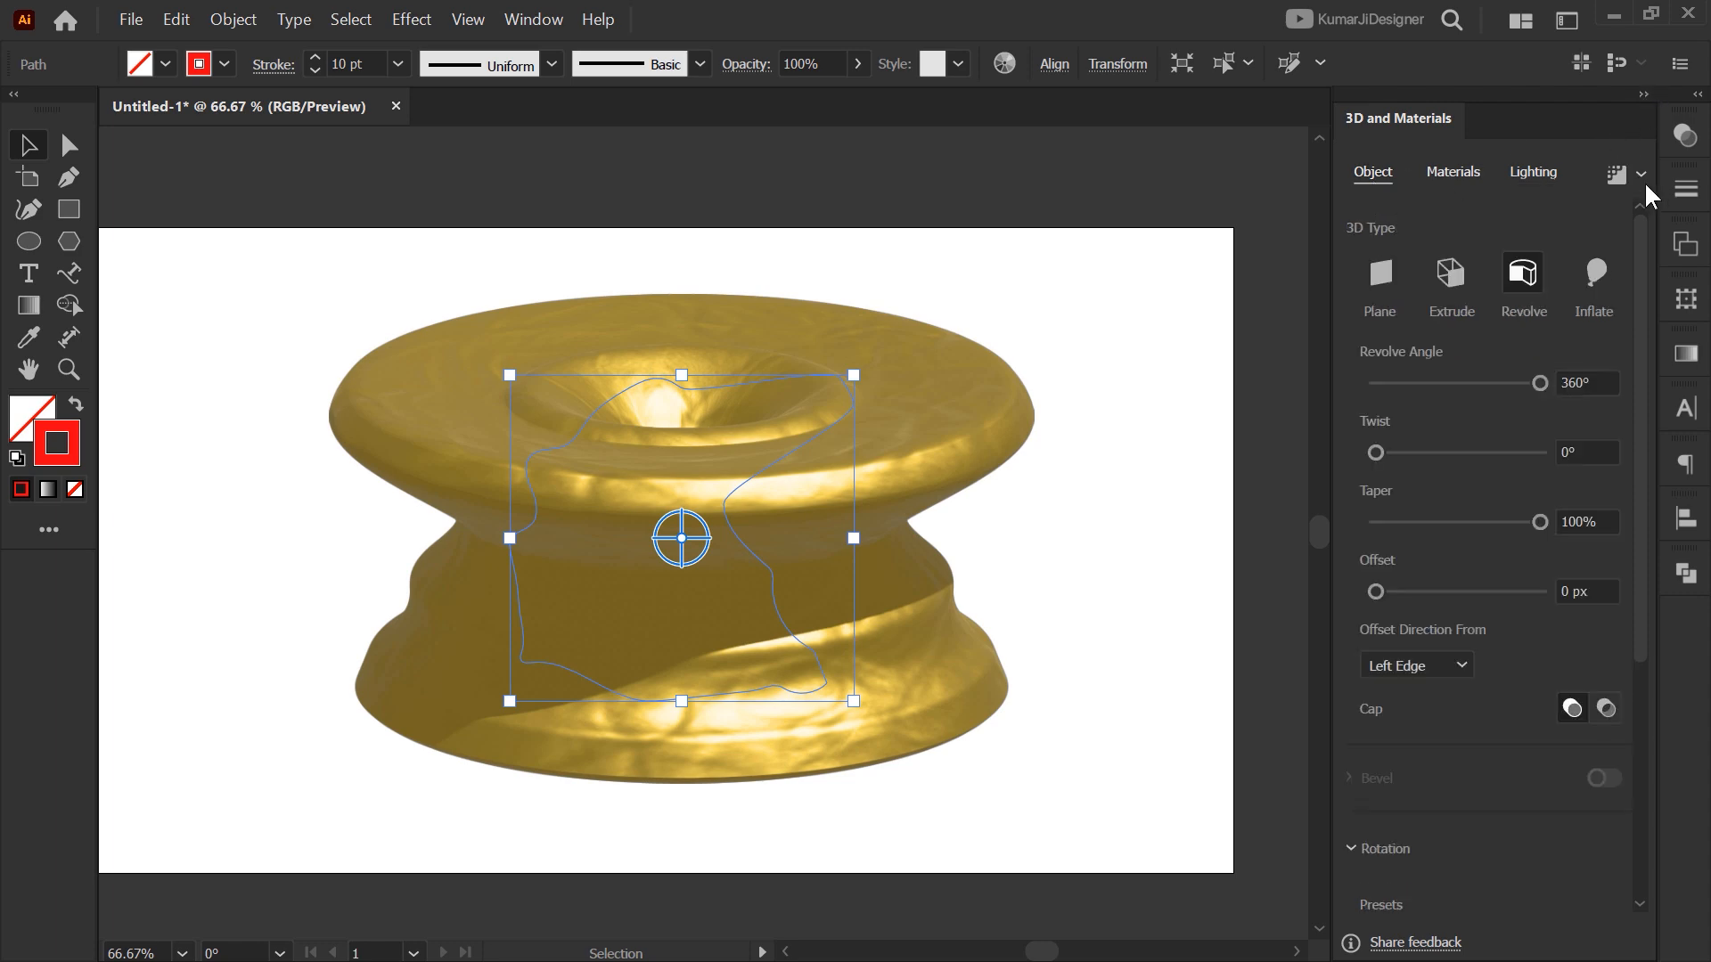
left_click_drag(1618, 115, 1356, 221)
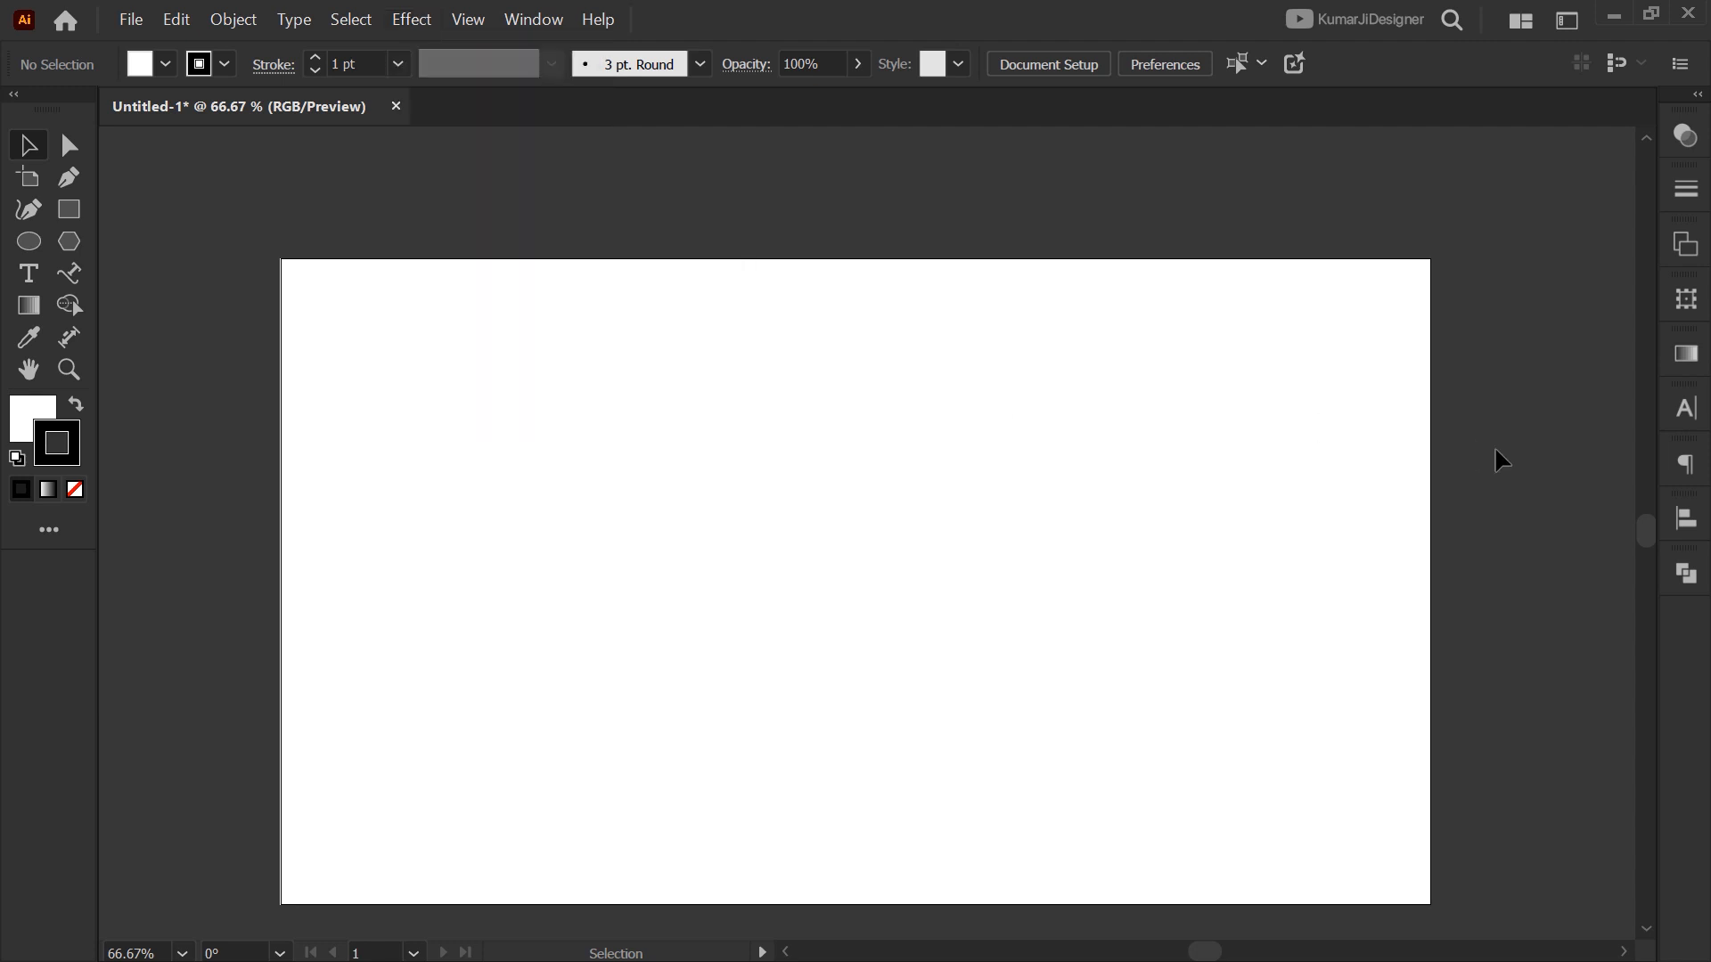
Show the Pathfinder panel and examine the list of Pathfinder effects for comparison
left_click(1687, 574)
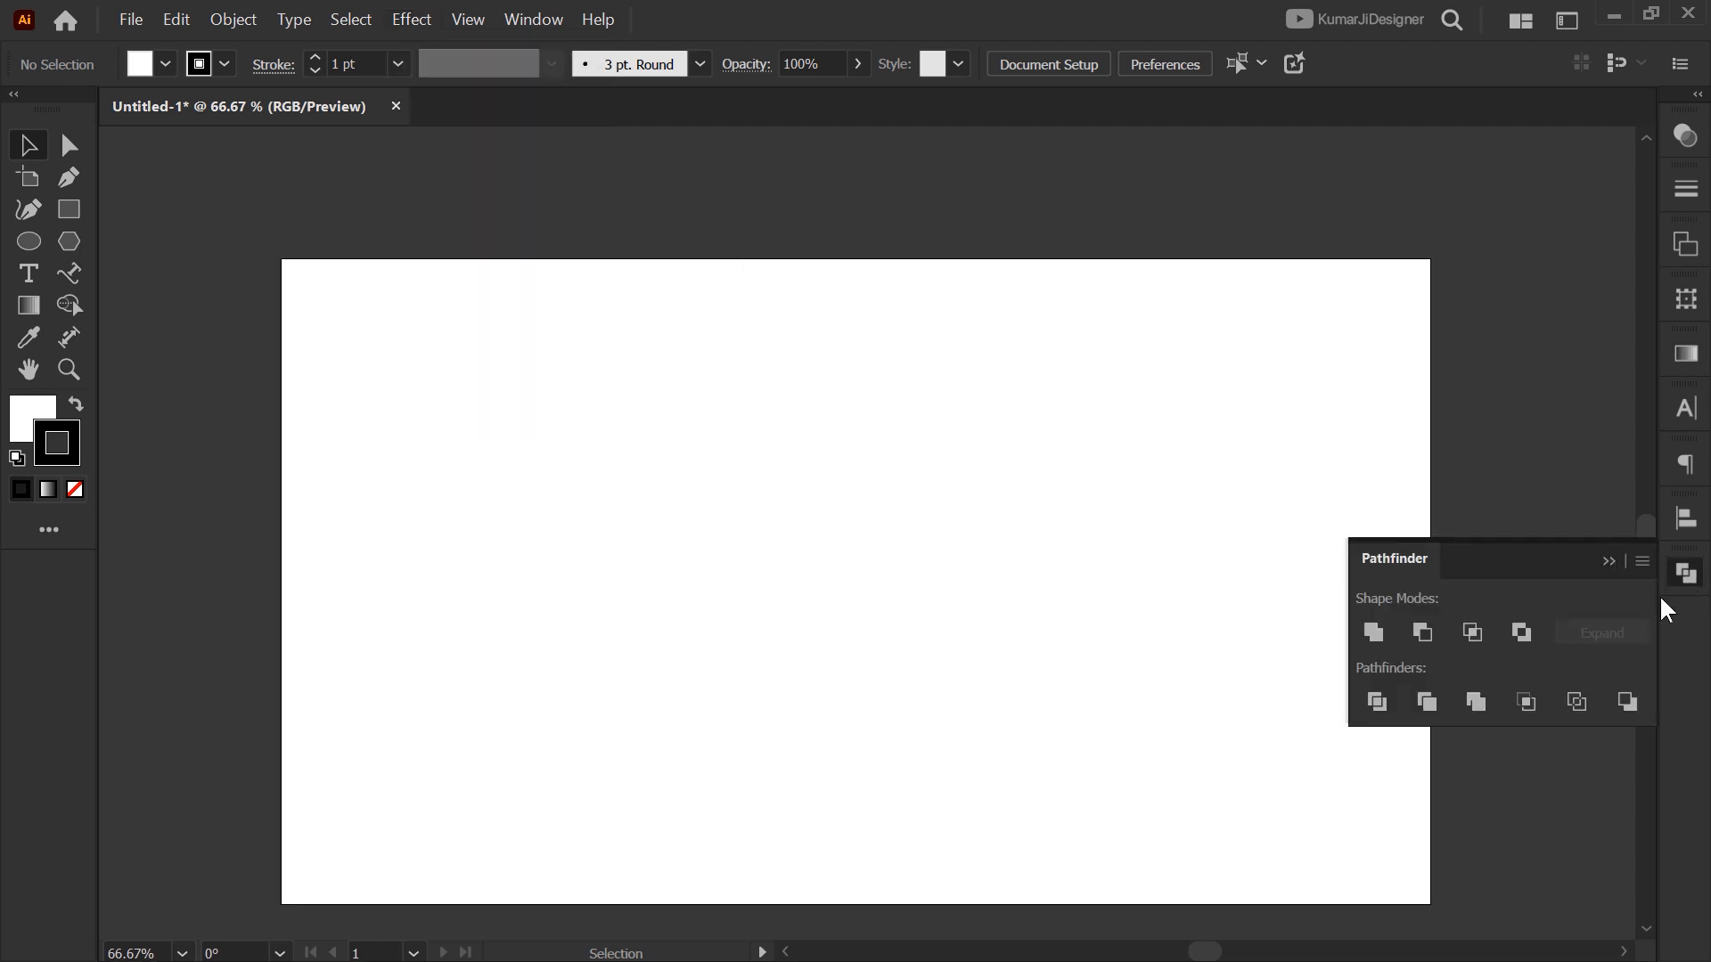
left_click(412, 19)
mouse_move(535, 196)
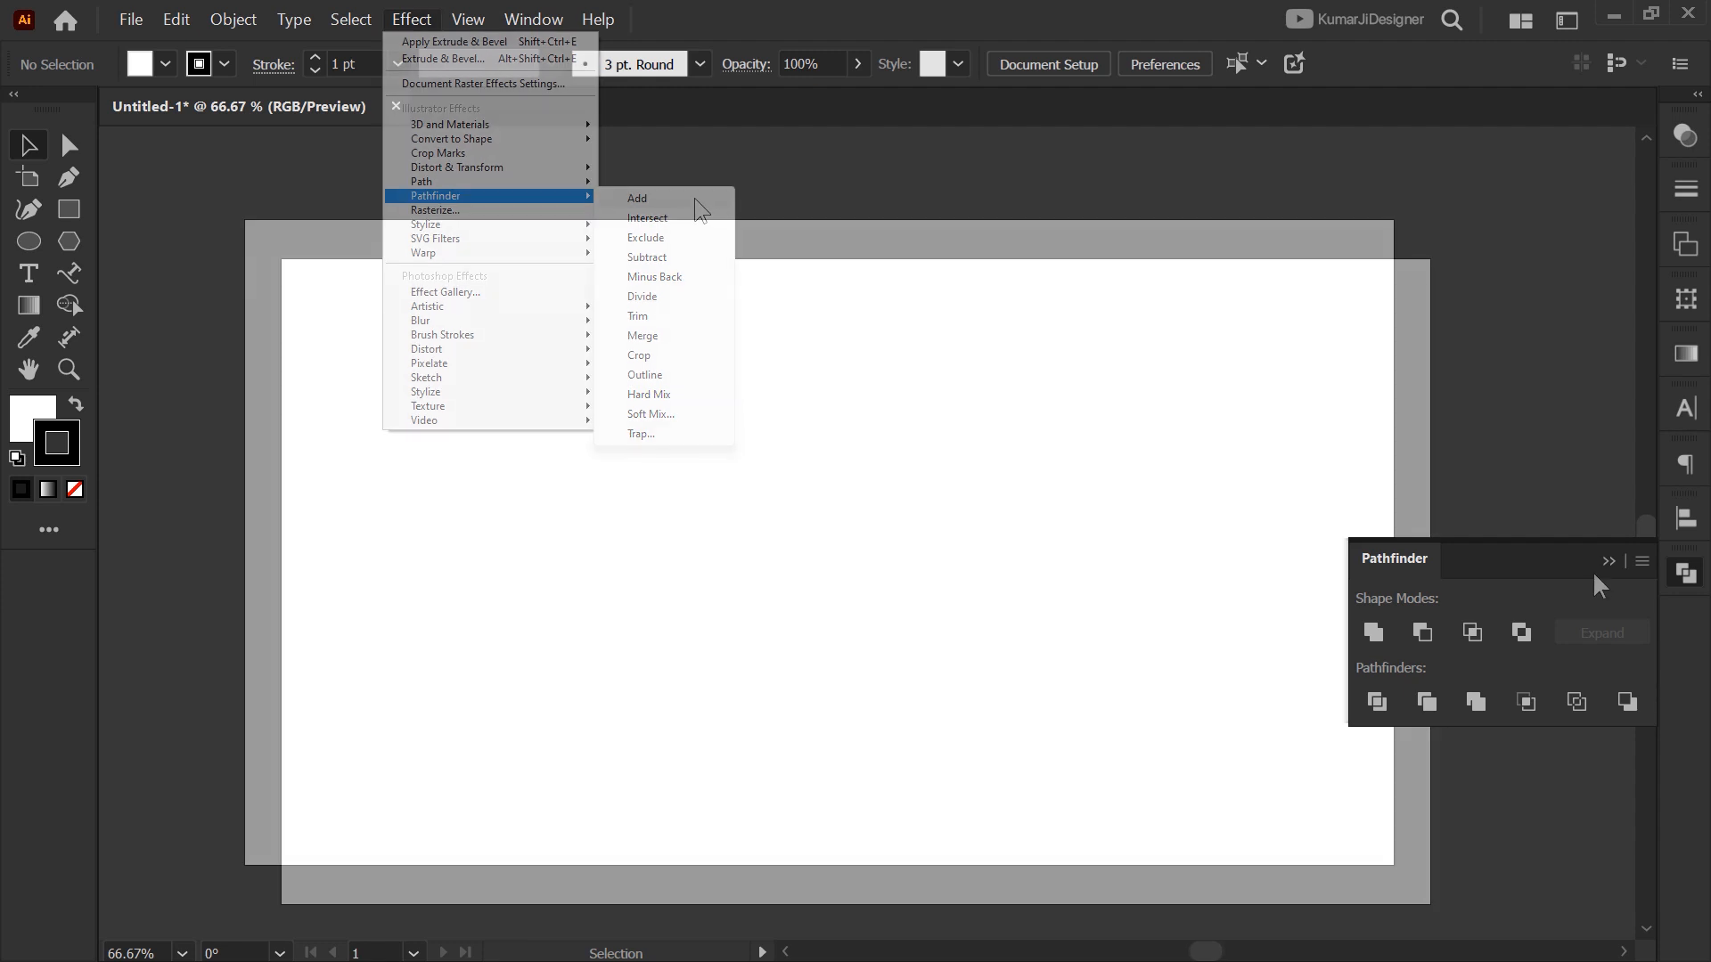
Create trim marks around the selected rectangle as separate objects
left_click(423, 25)
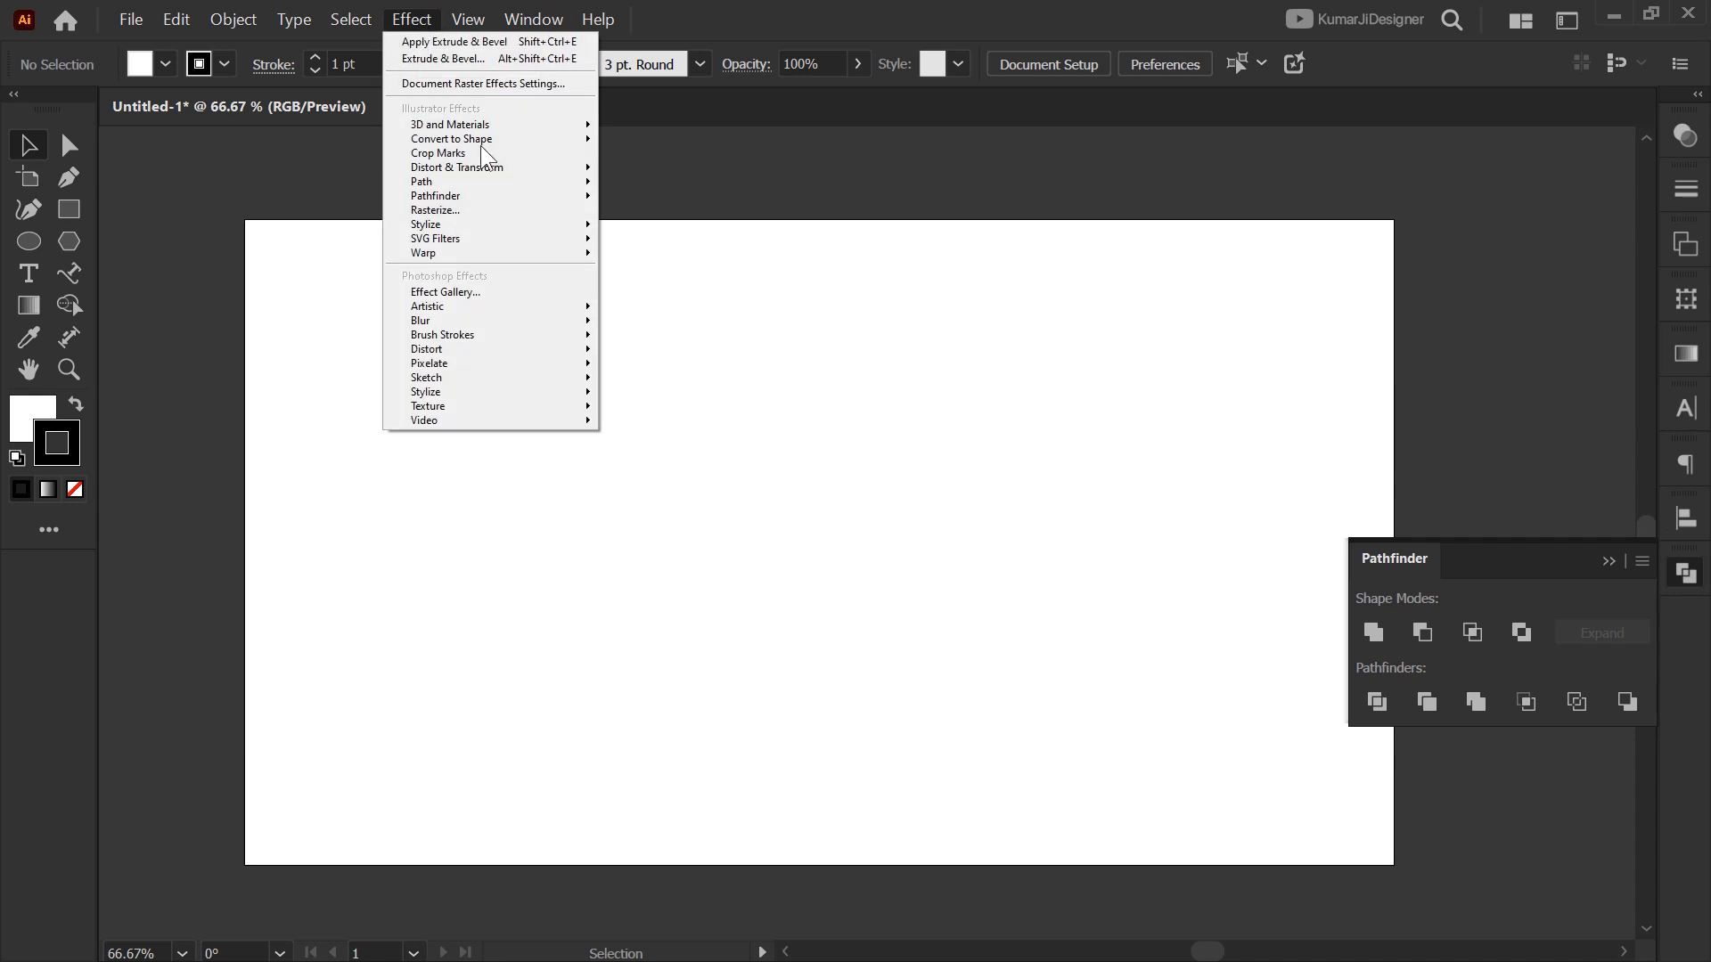
mouse_move(534, 141)
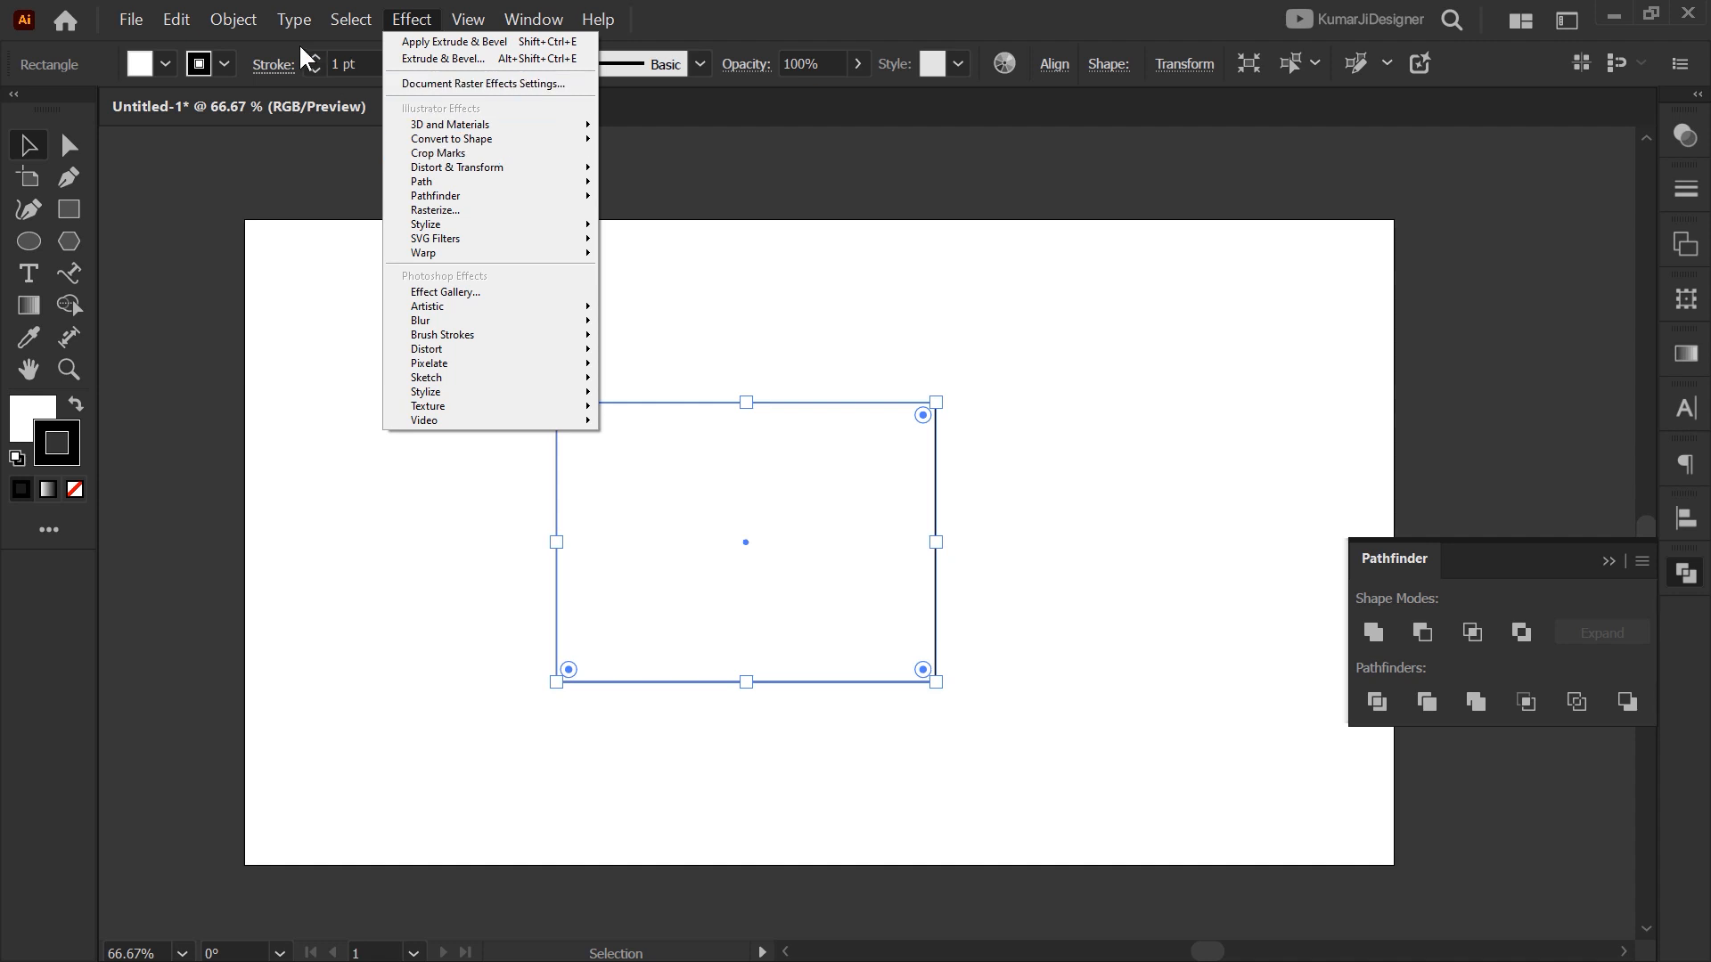
mouse_move(258, 21)
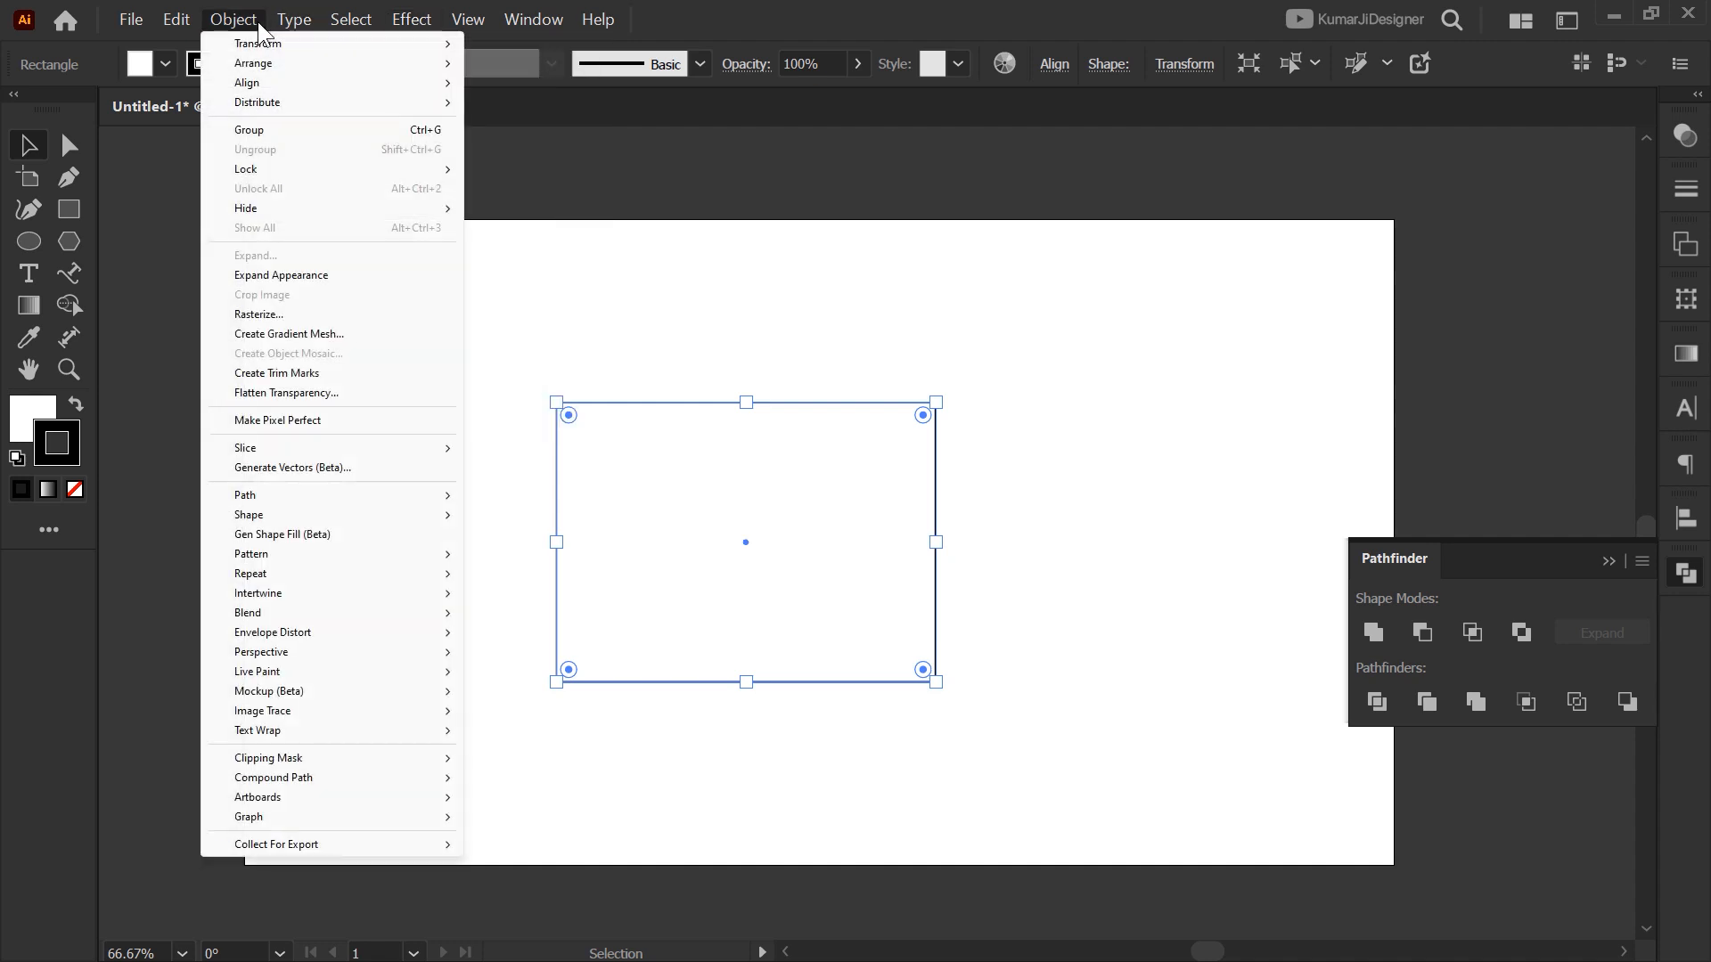
left_click(326, 373)
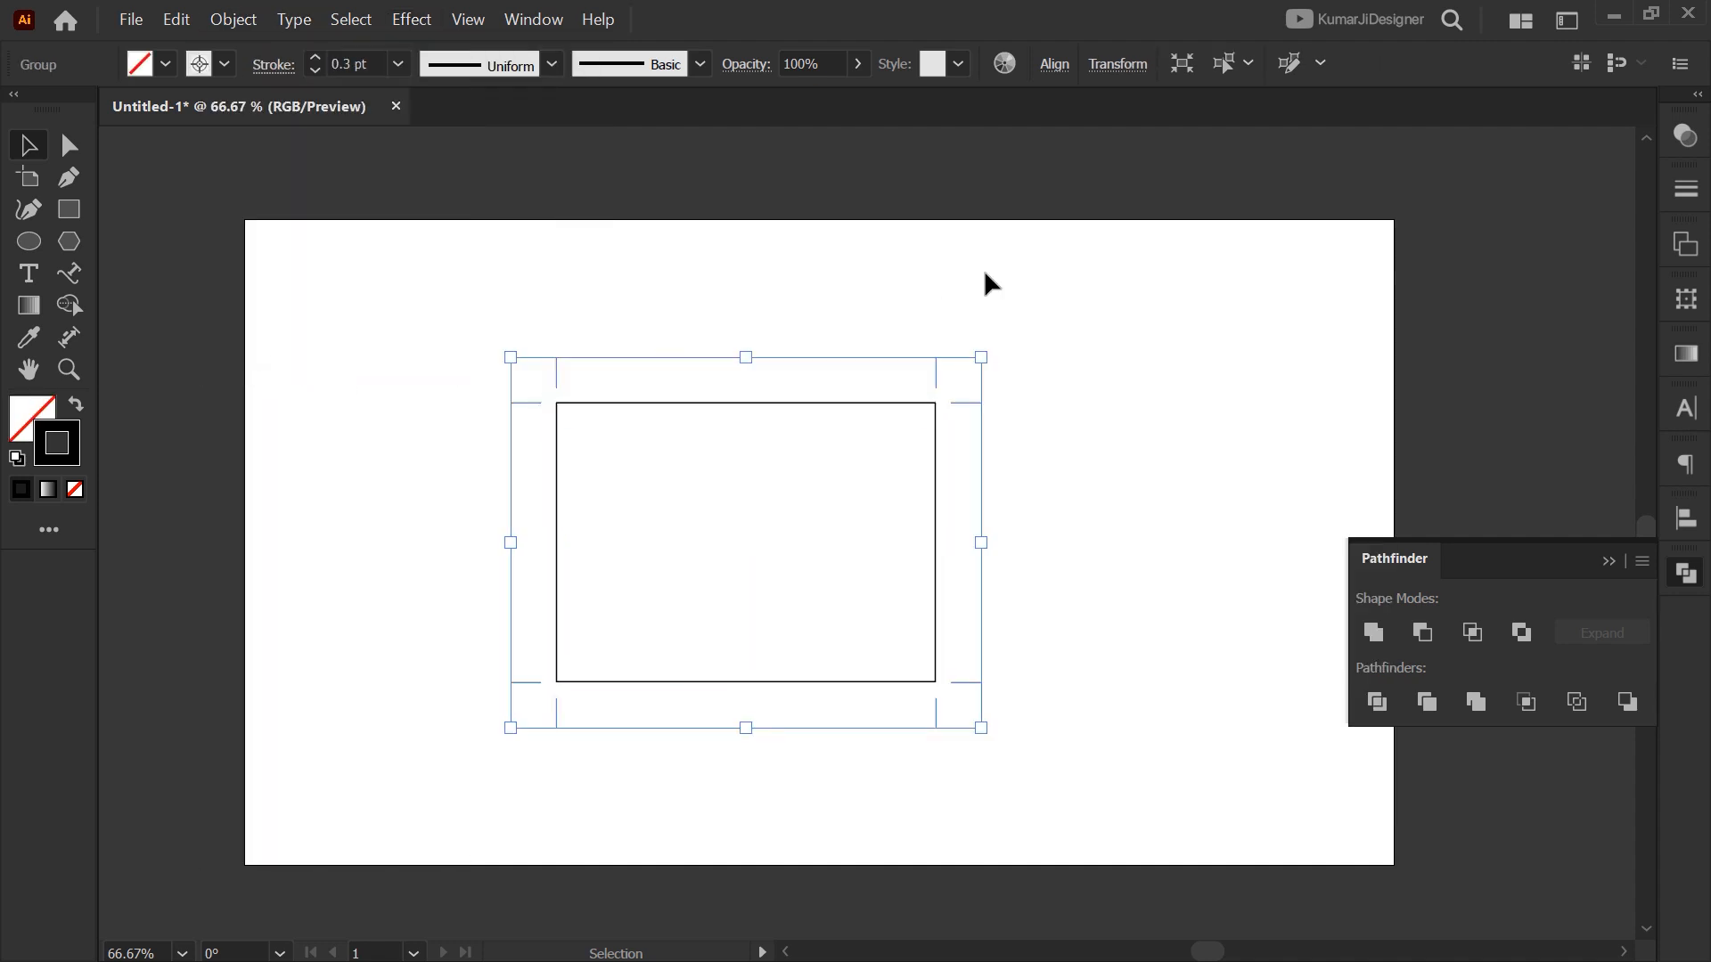
Deselect the trim marks and close the Pathfinder panel
left_click(802, 588)
key("ctrl+1")
left_click_drag(1105, 497, 1054, 513)
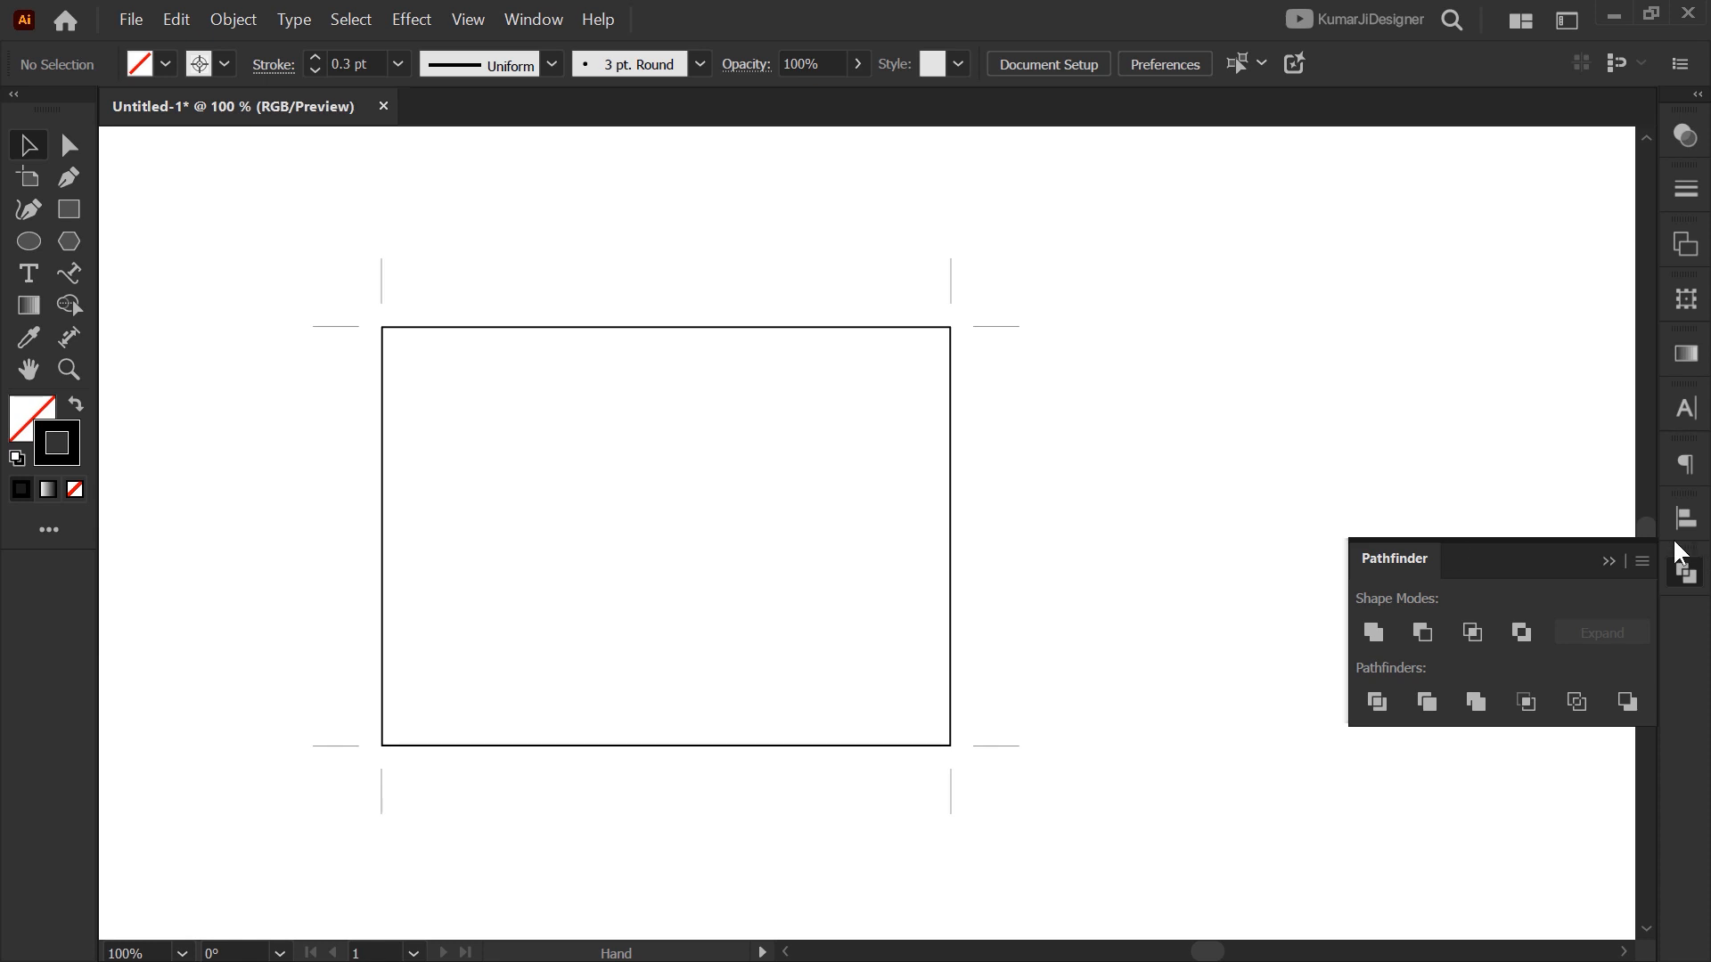
left_click(1686, 573)
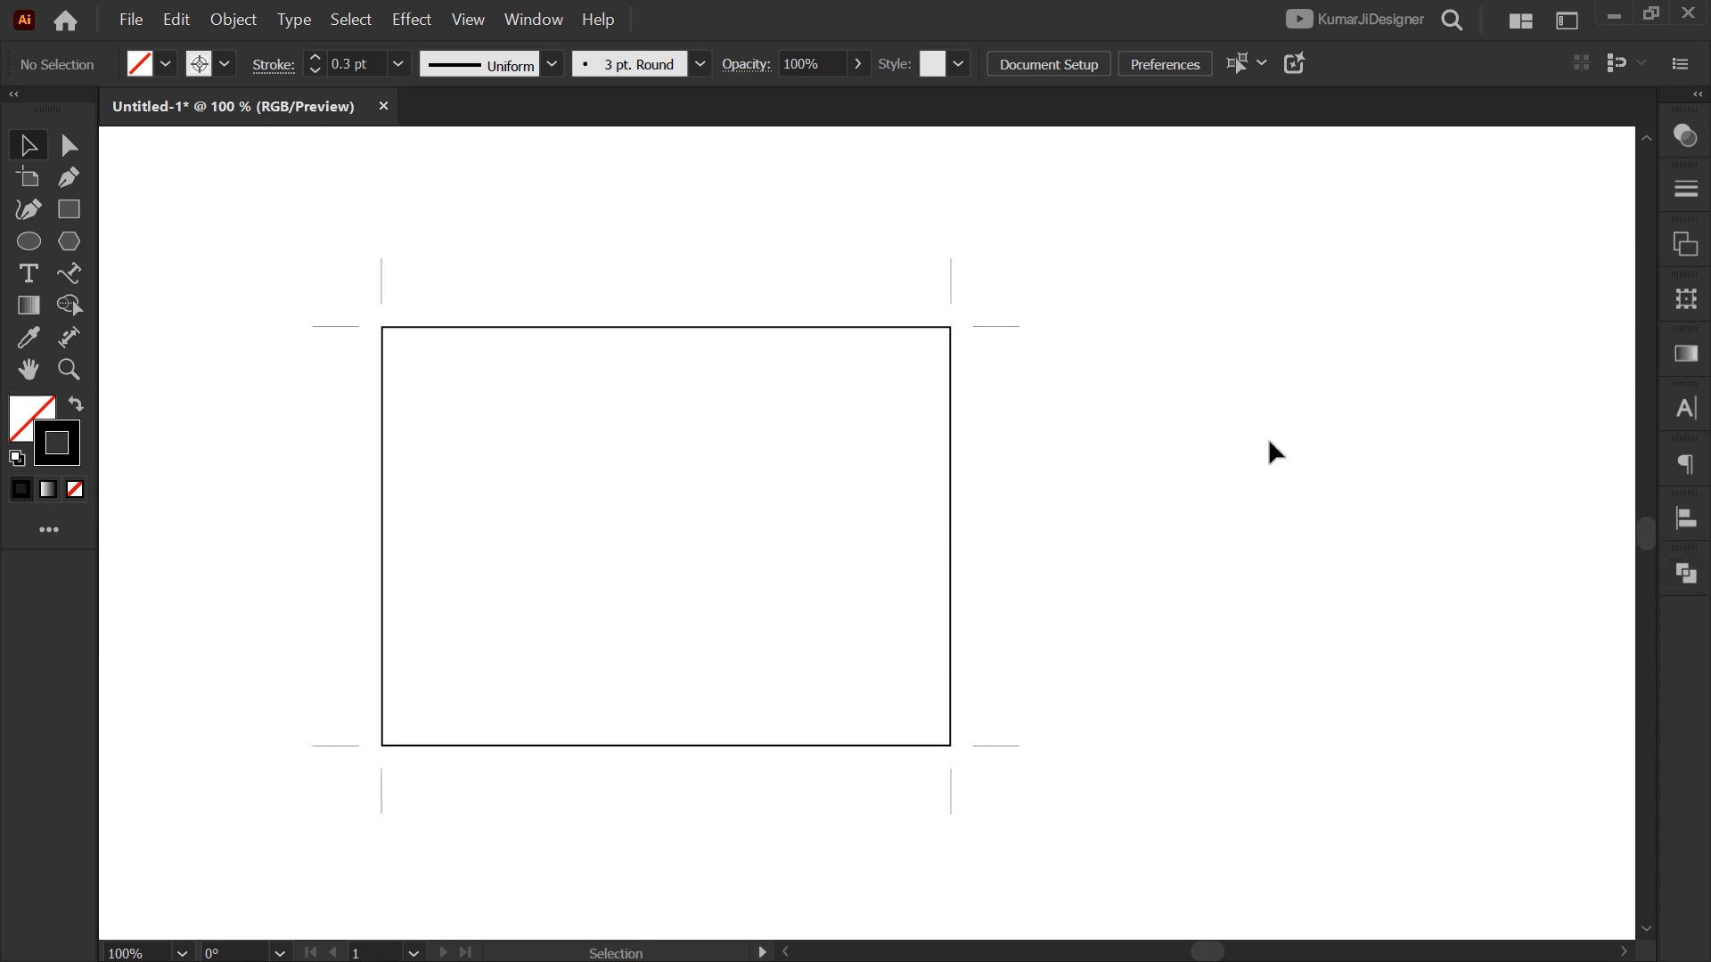
Undo the trim marks created around the rectangle
left_click_drag(1081, 212, 825, 475)
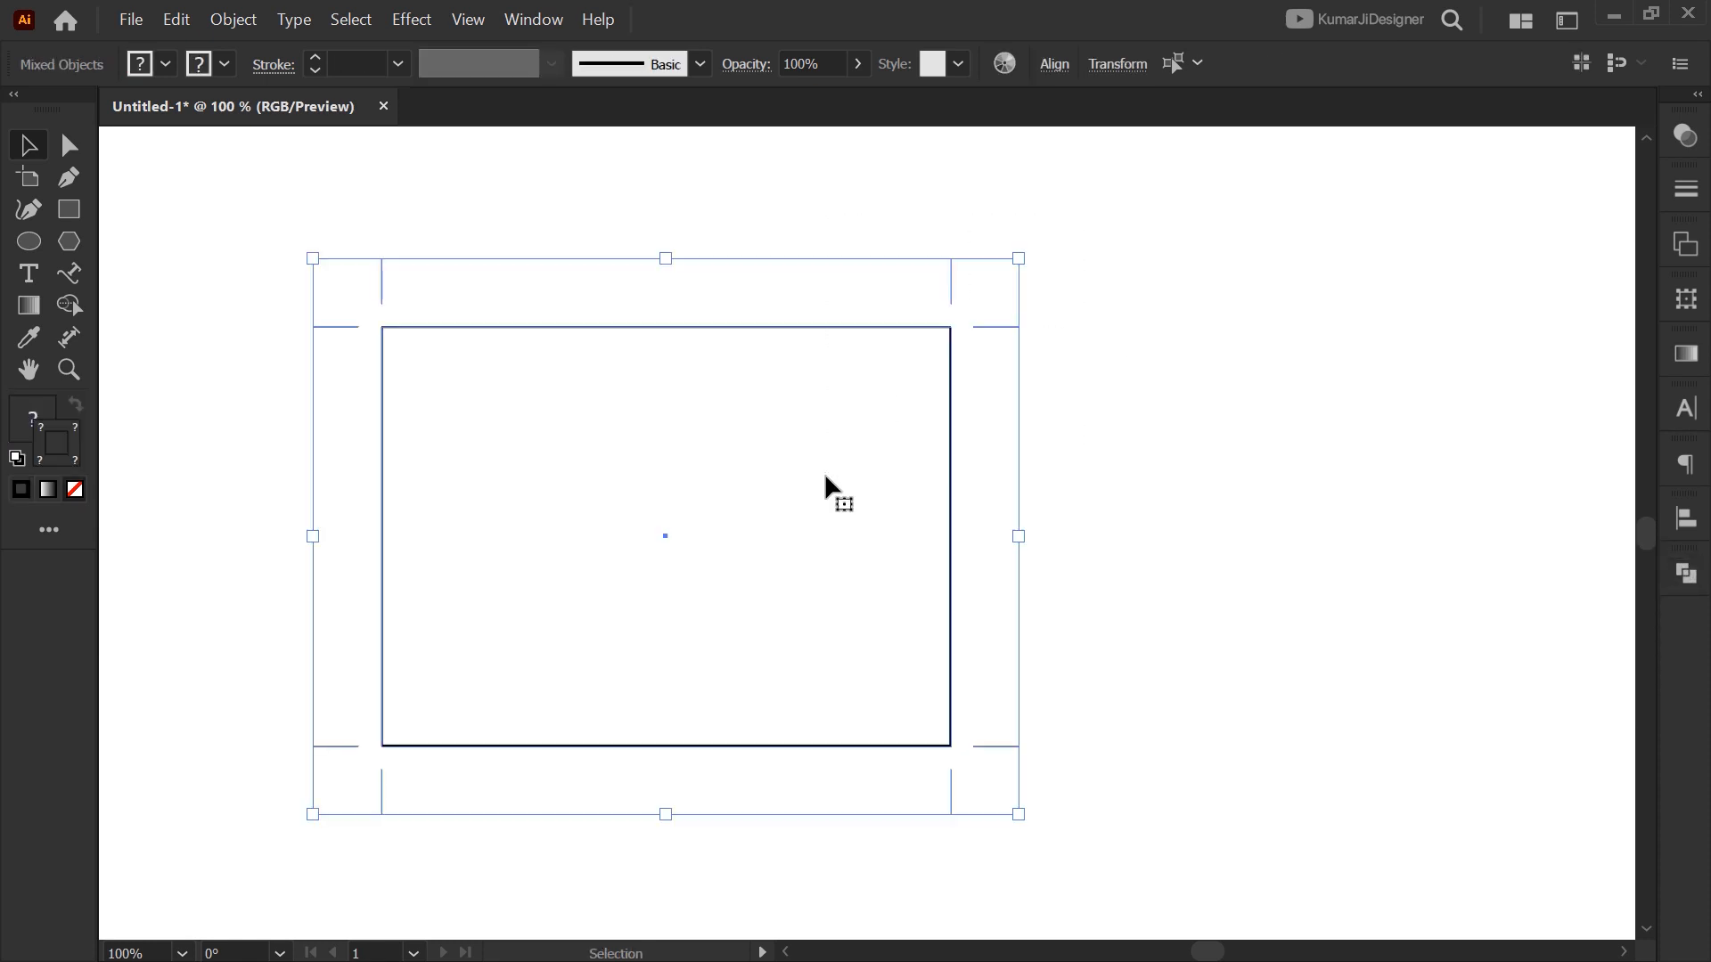
key("a")
key("ctrl+z")
key("v")
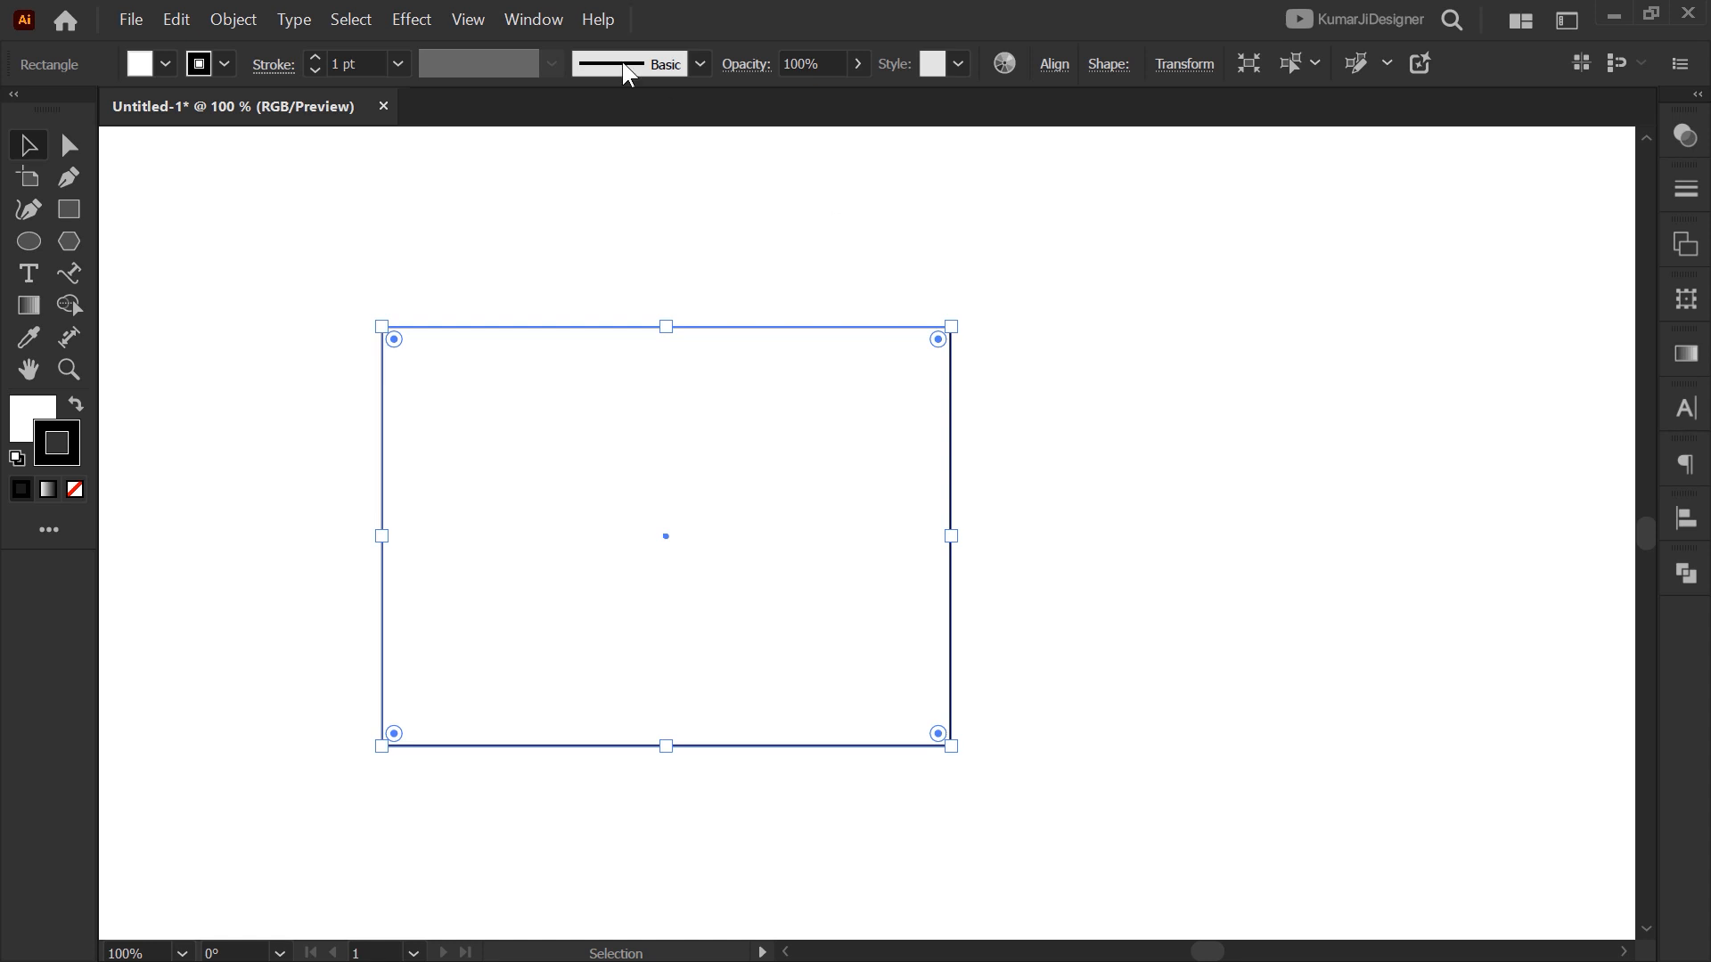
Apply the Crop Marks effect to the rectangle, try selecting the marks, and undo the effect
left_click(412, 19)
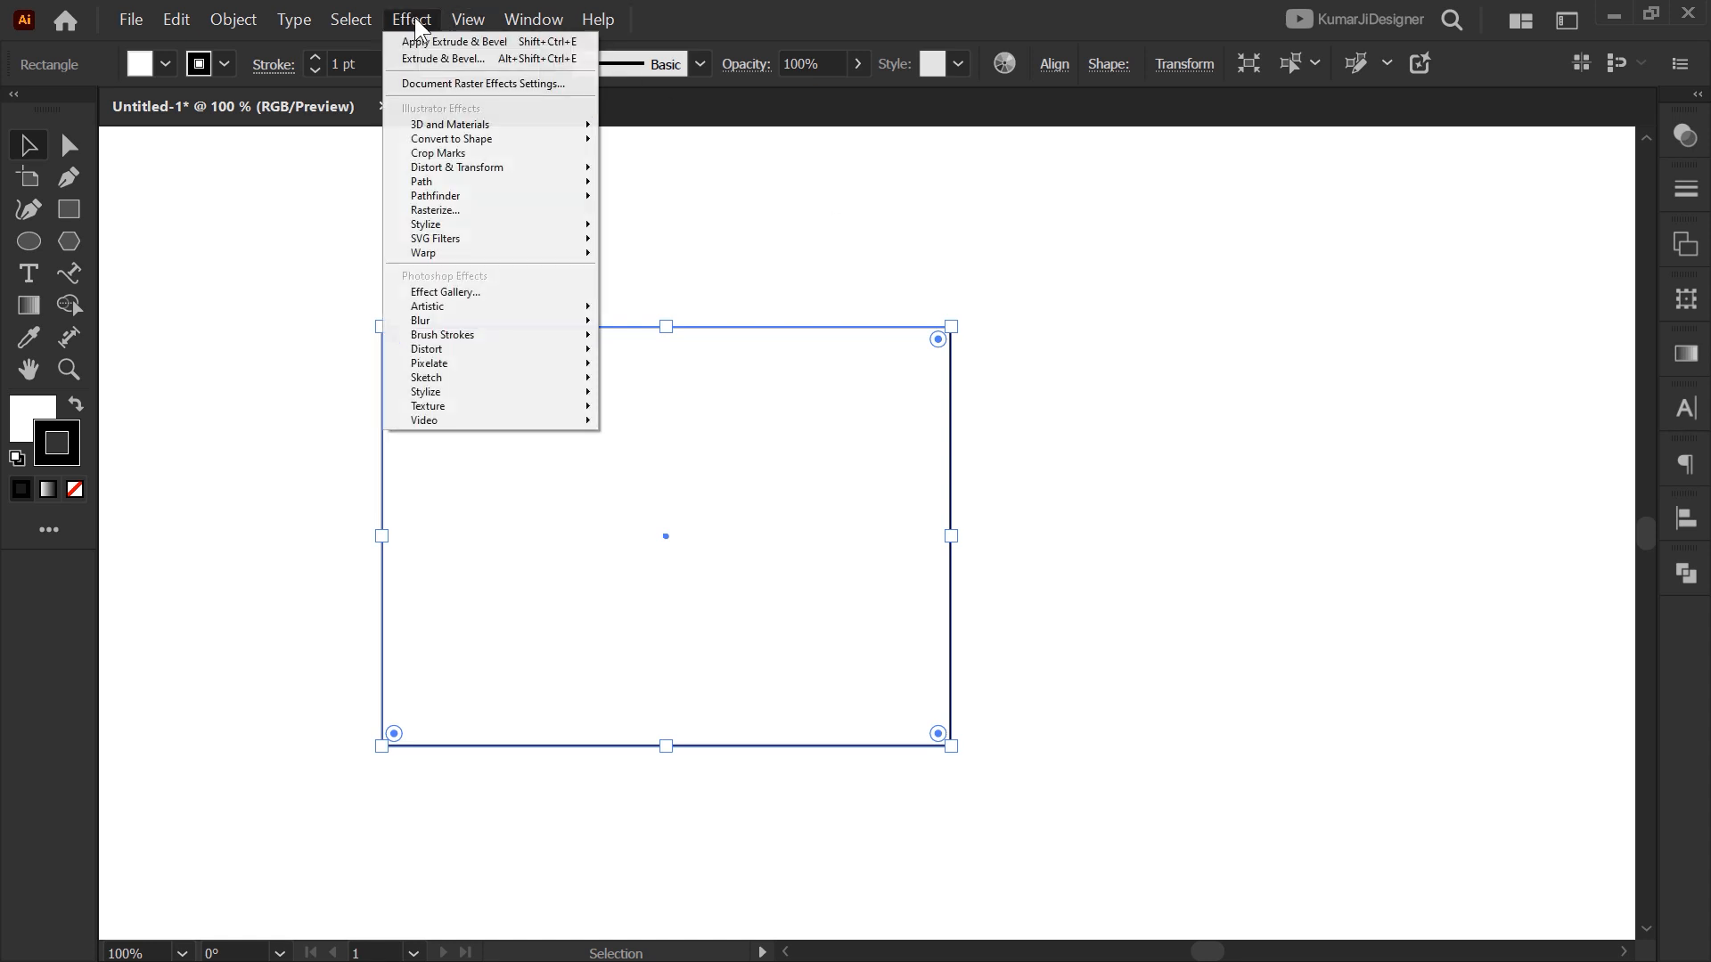
left_click(495, 152)
left_click(1111, 271)
left_click_drag(1111, 267, 953, 410)
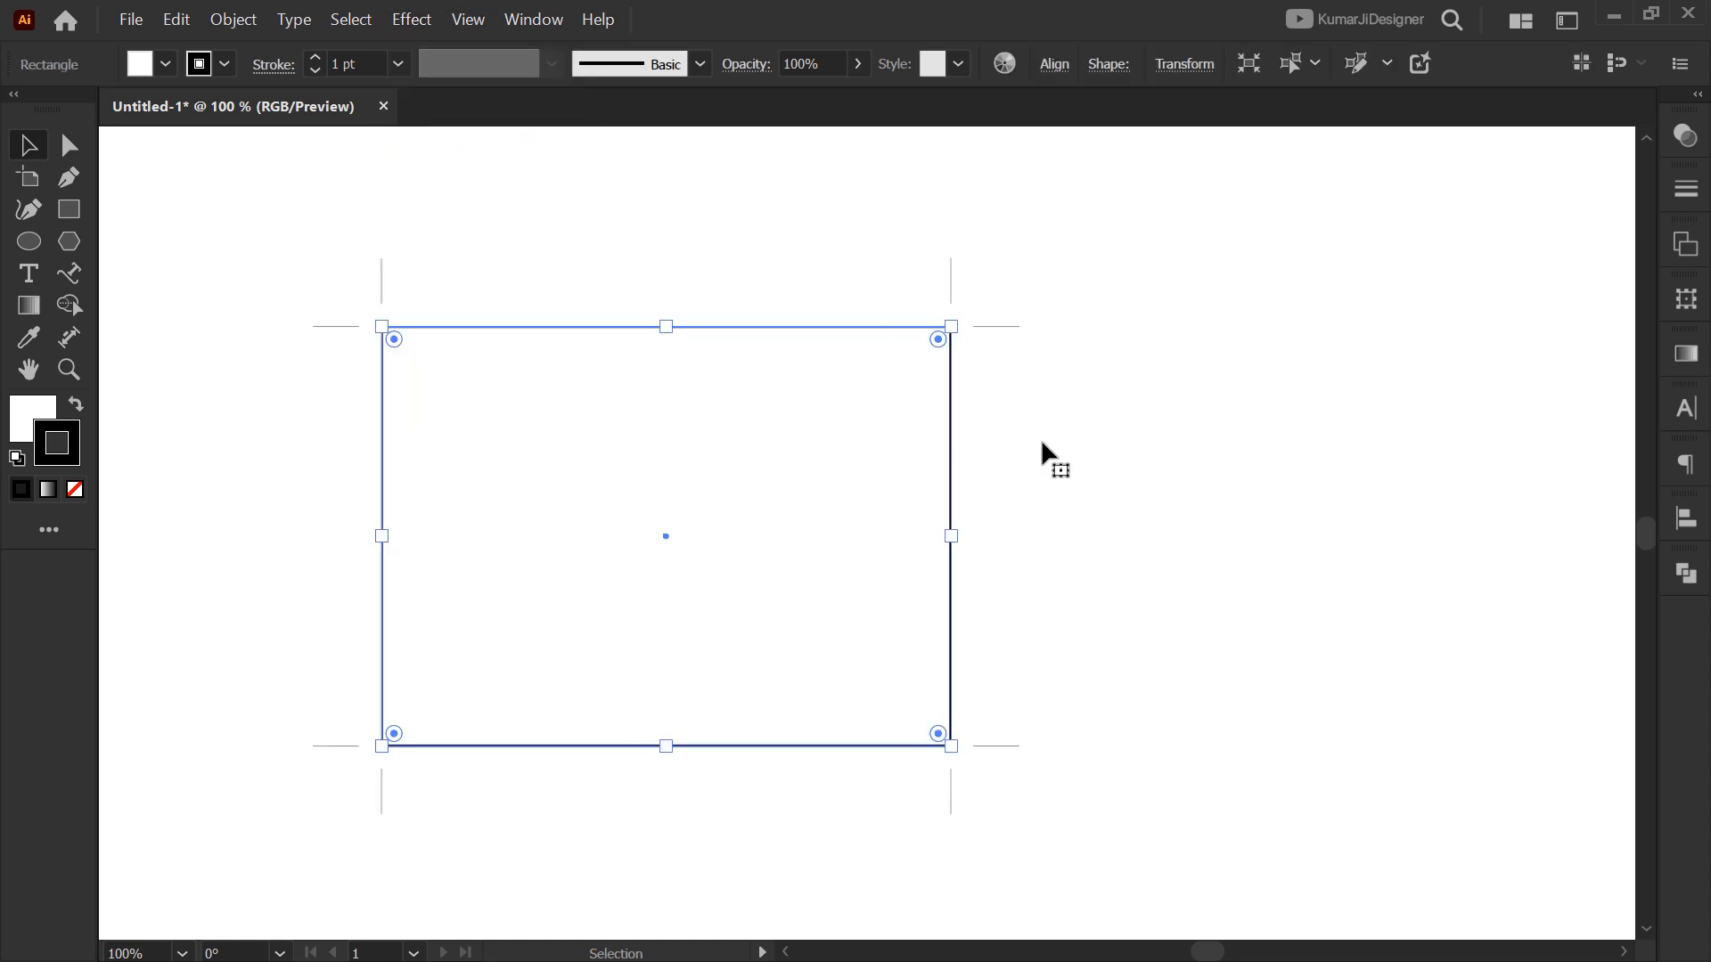
key("ctrl+z")
Apply a Pucker & Bloat effect of 126% to the rectangle and undo it
left_click(413, 19)
mouse_move(527, 168)
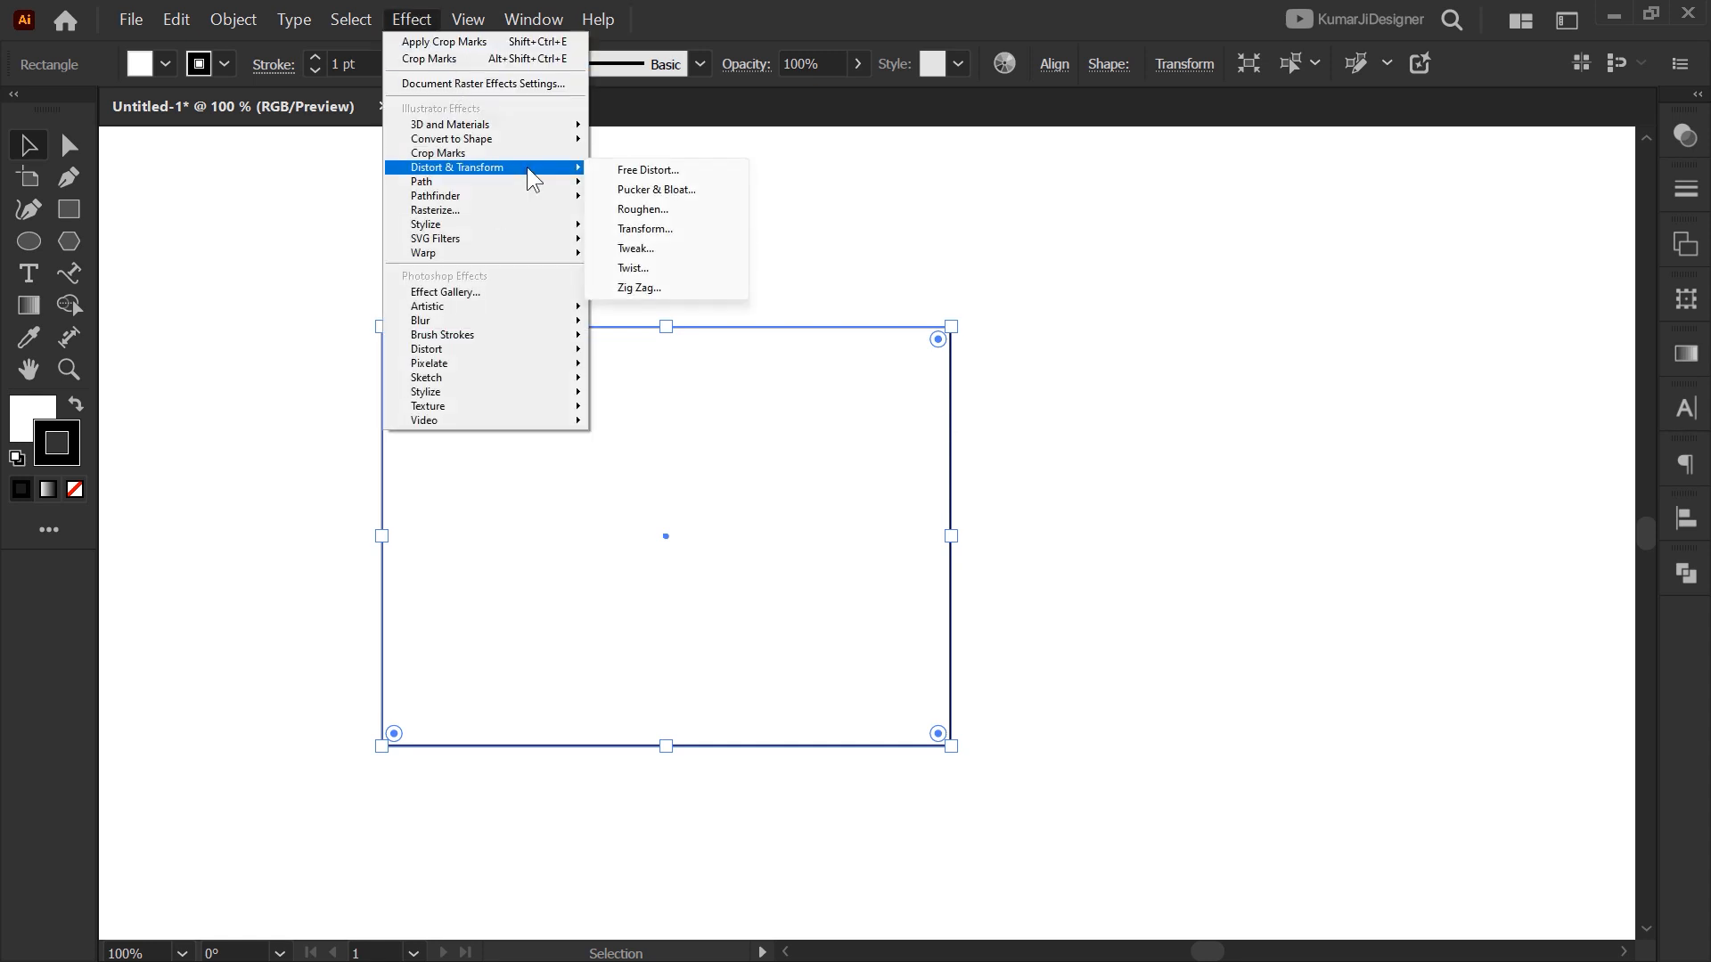
left_click(694, 189)
mouse_move(1302, 489)
left_mouse_down()
mouse_move(1322, 490)
mouse_move(1189, 517)
mouse_move(1174, 483)
mouse_move(1315, 494)
left_mouse_up()
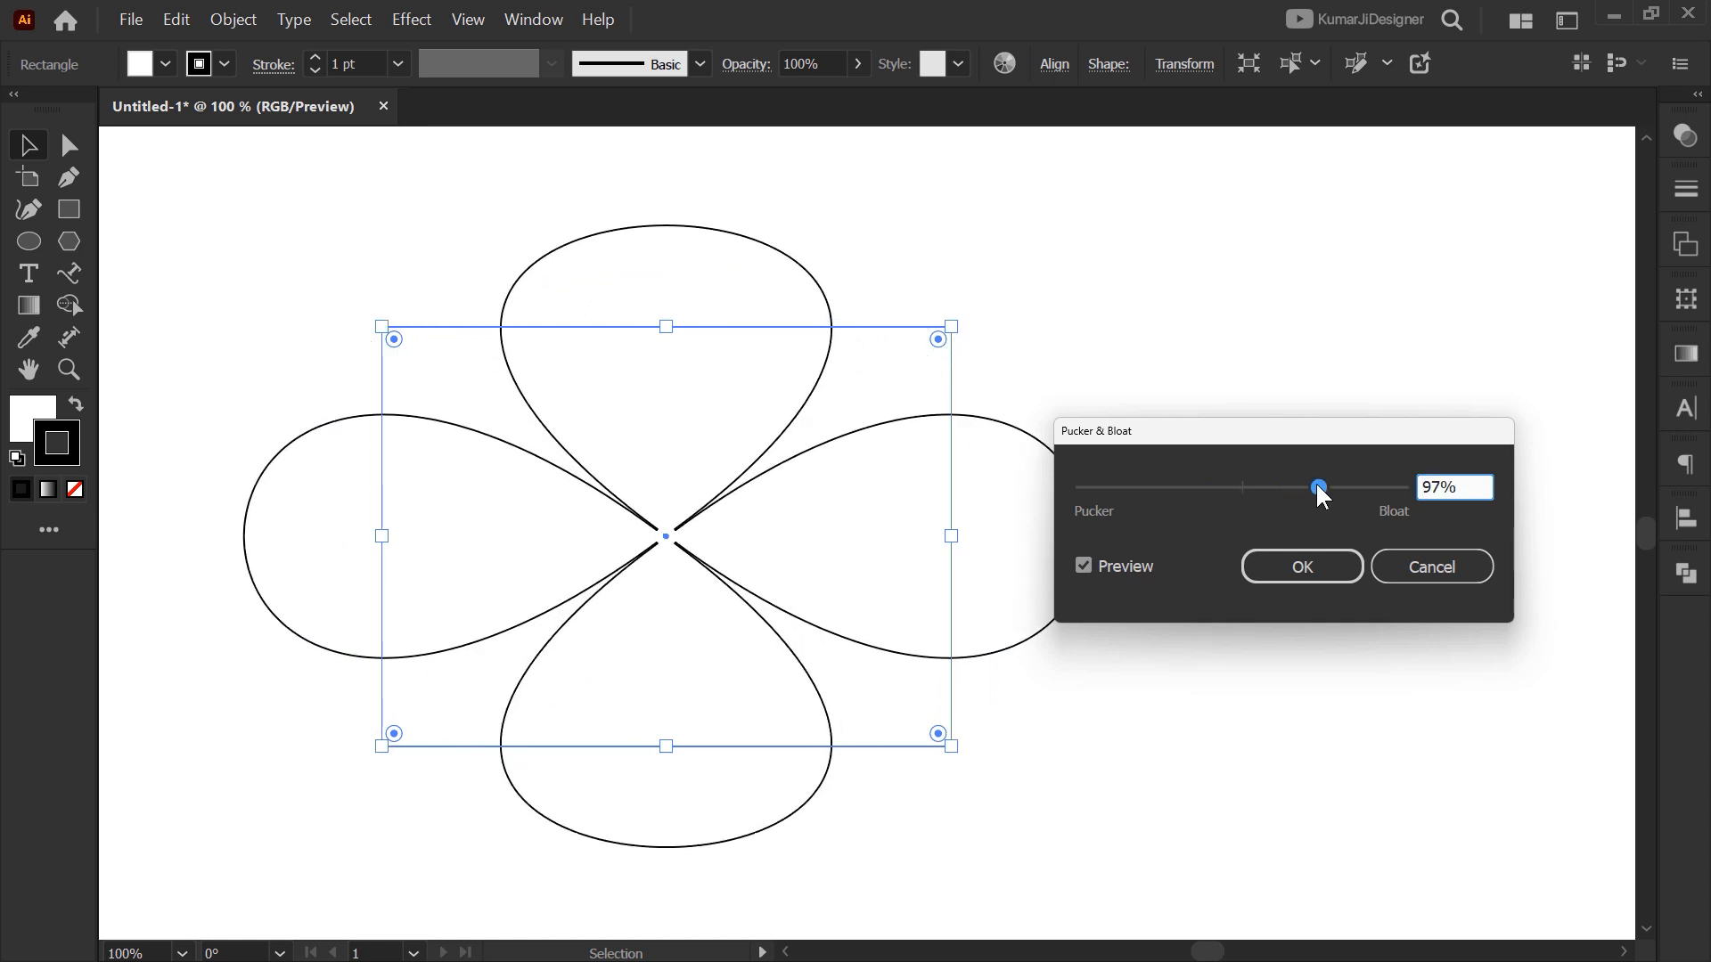
mouse_move(1324, 493)
left_mouse_down()
mouse_move(1398, 493)
mouse_move(1188, 490)
mouse_move(1346, 496)
left_mouse_up()
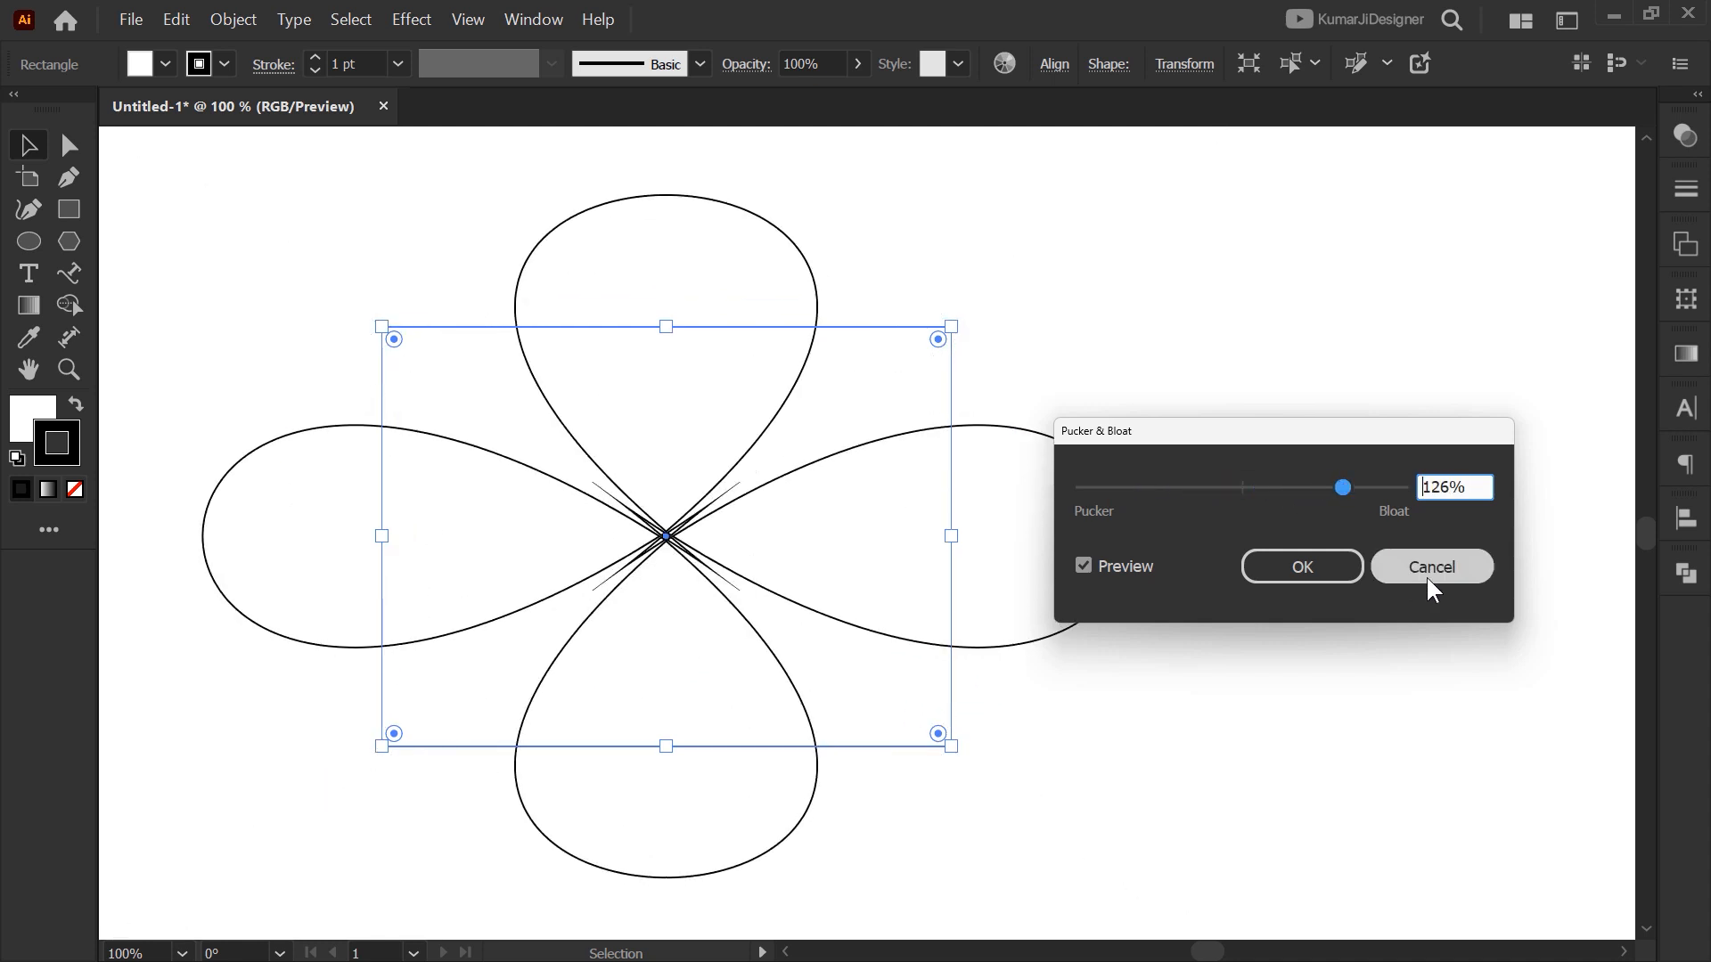
left_click(1302, 575)
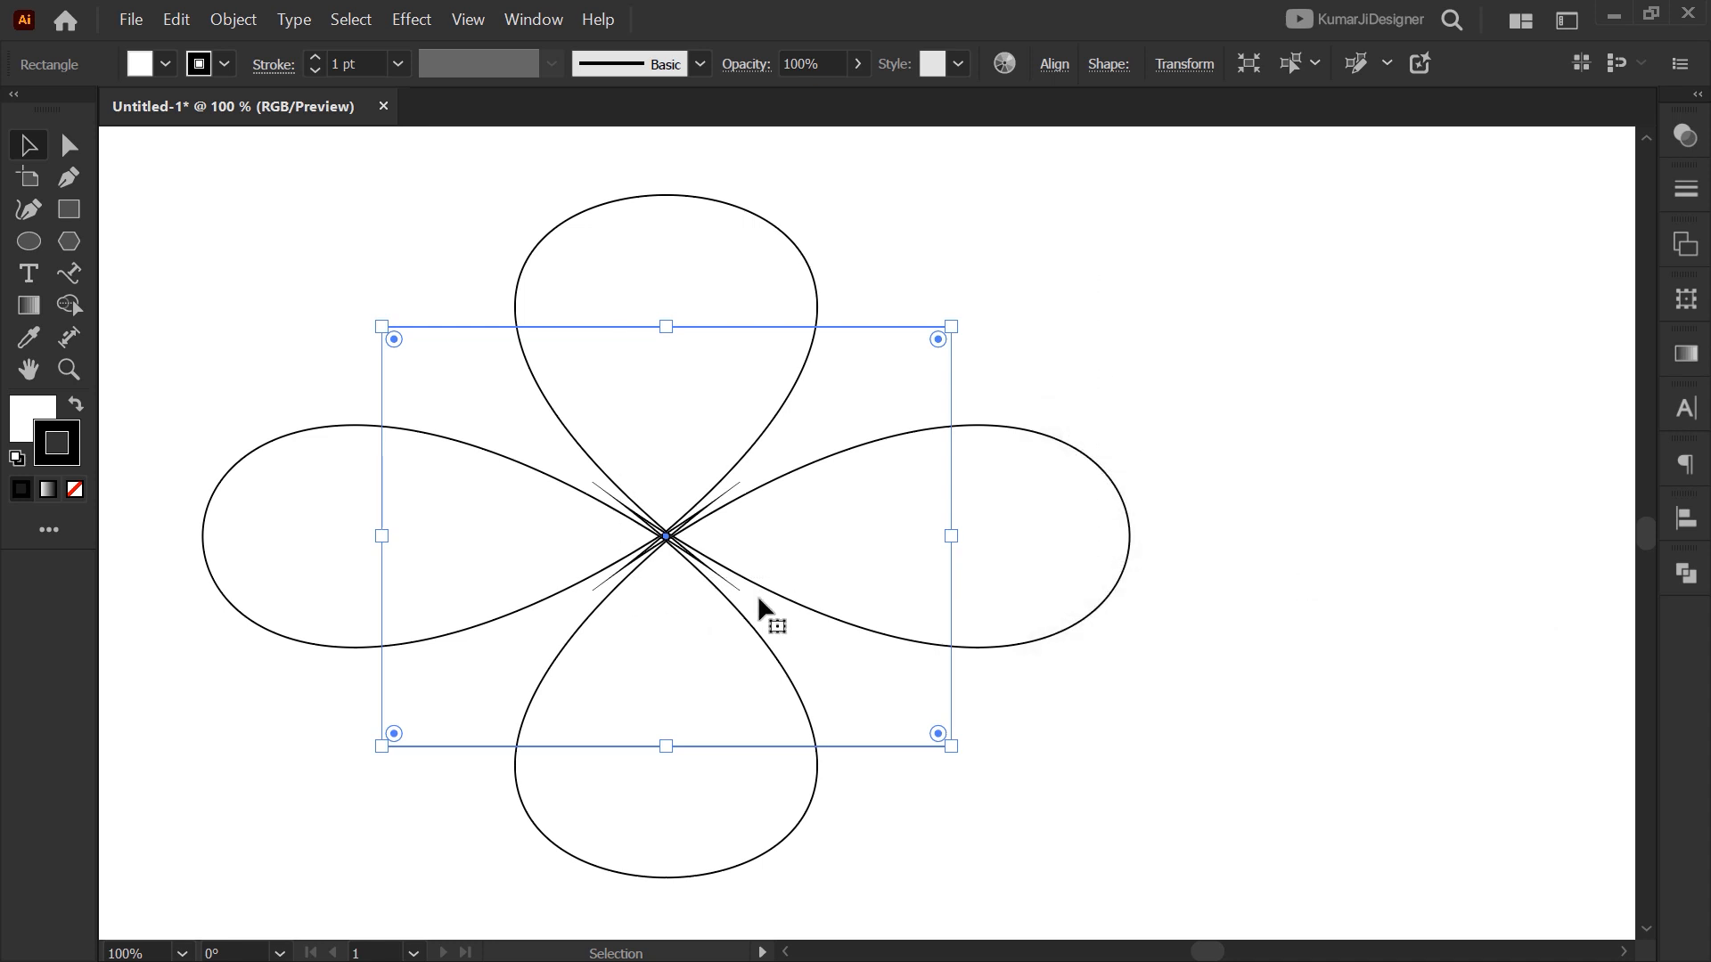
key("ctrl+z")
Try a Roughen effect on the rectangle with an absolute size of 17 px, detail of 5/in and smooth points, and cancel it
left_click(410, 19)
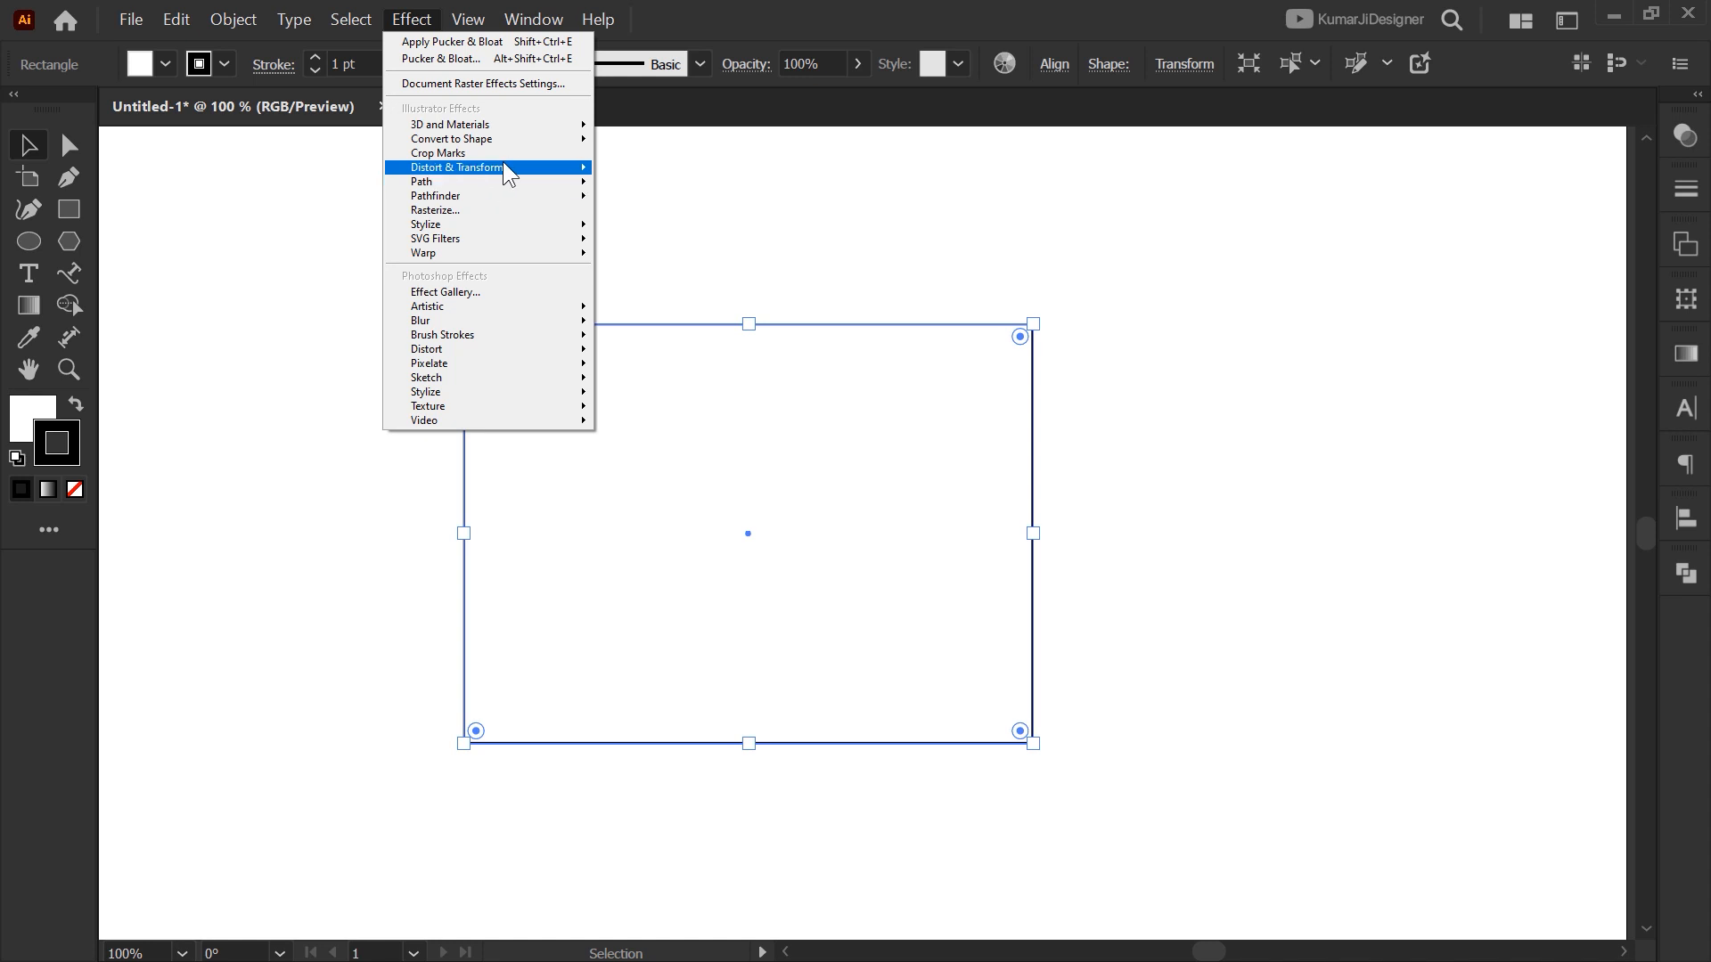
mouse_move(508, 172)
left_click(648, 209)
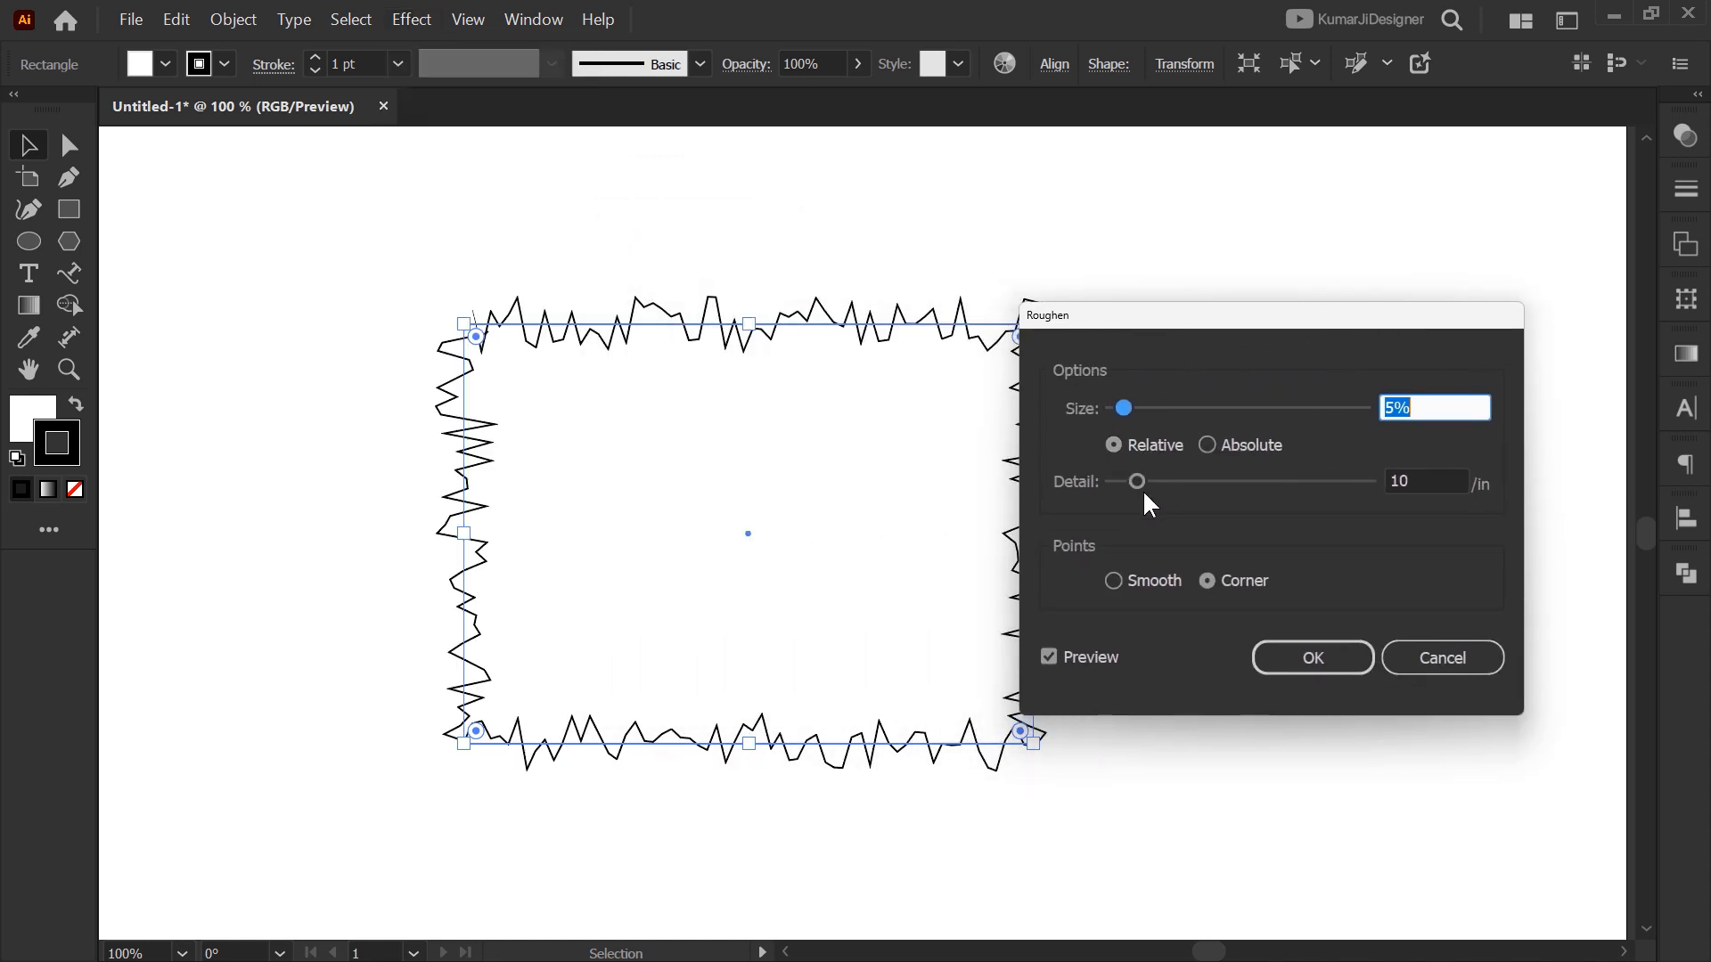
left_click_drag(1137, 482, 1200, 483)
left_click_drag(1192, 323, 1302, 403)
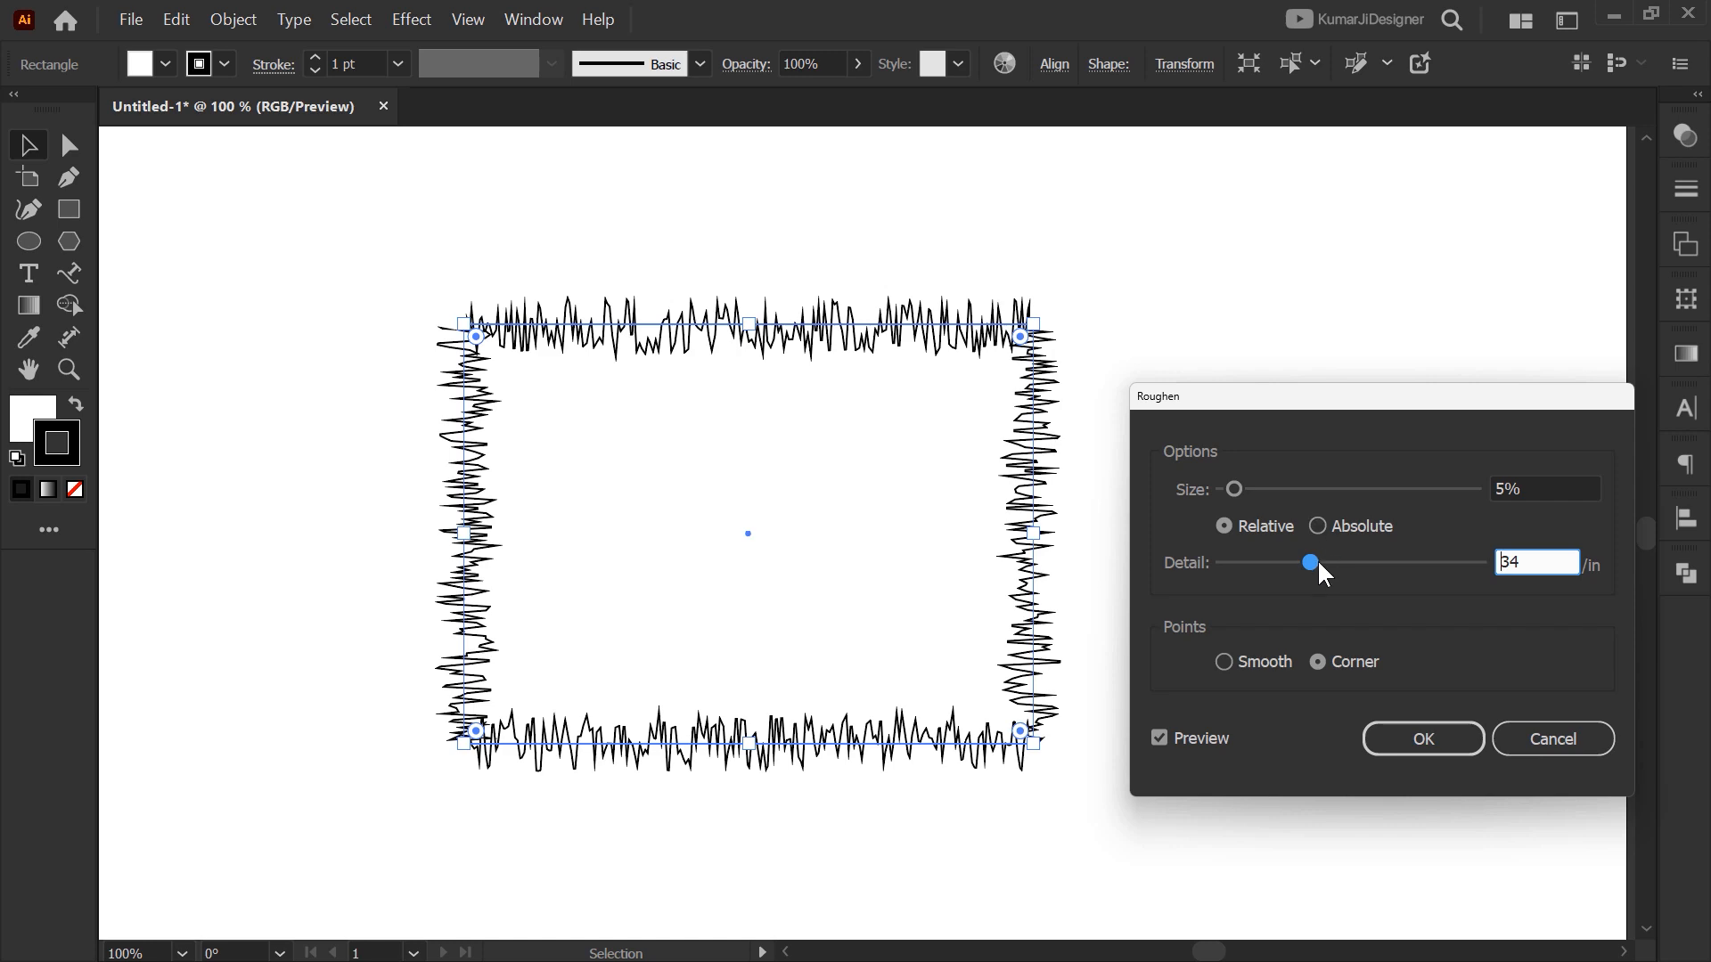
left_click_drag(1325, 575, 1345, 573)
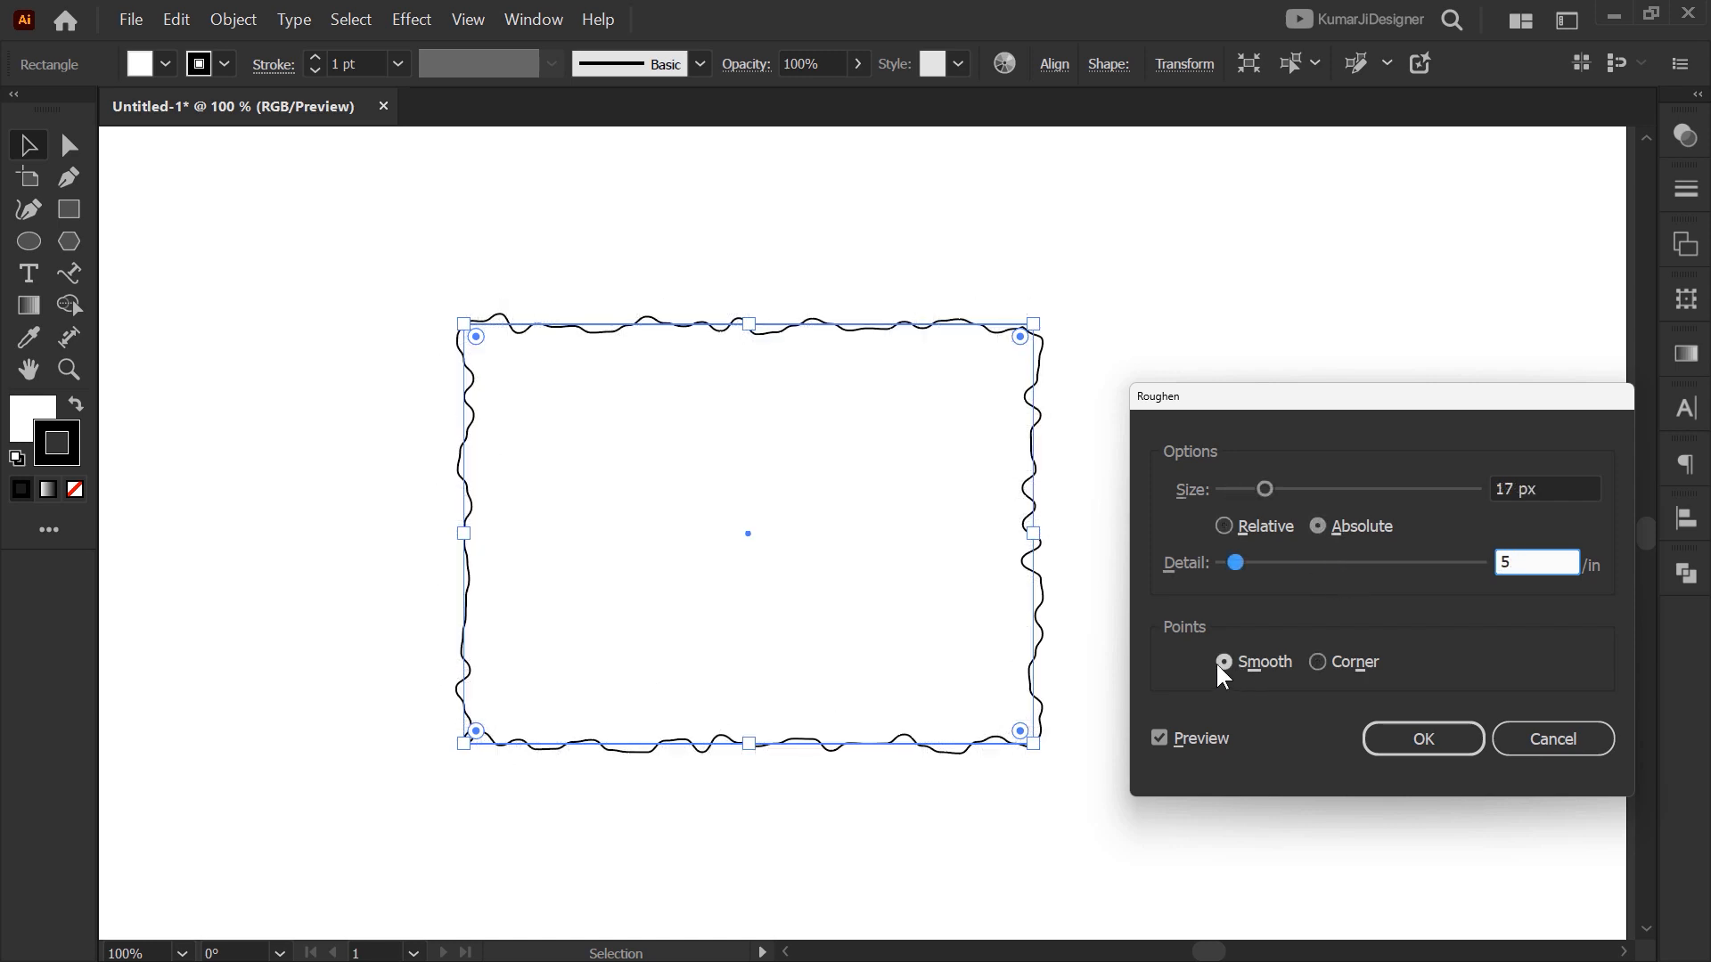
left_click(1547, 740)
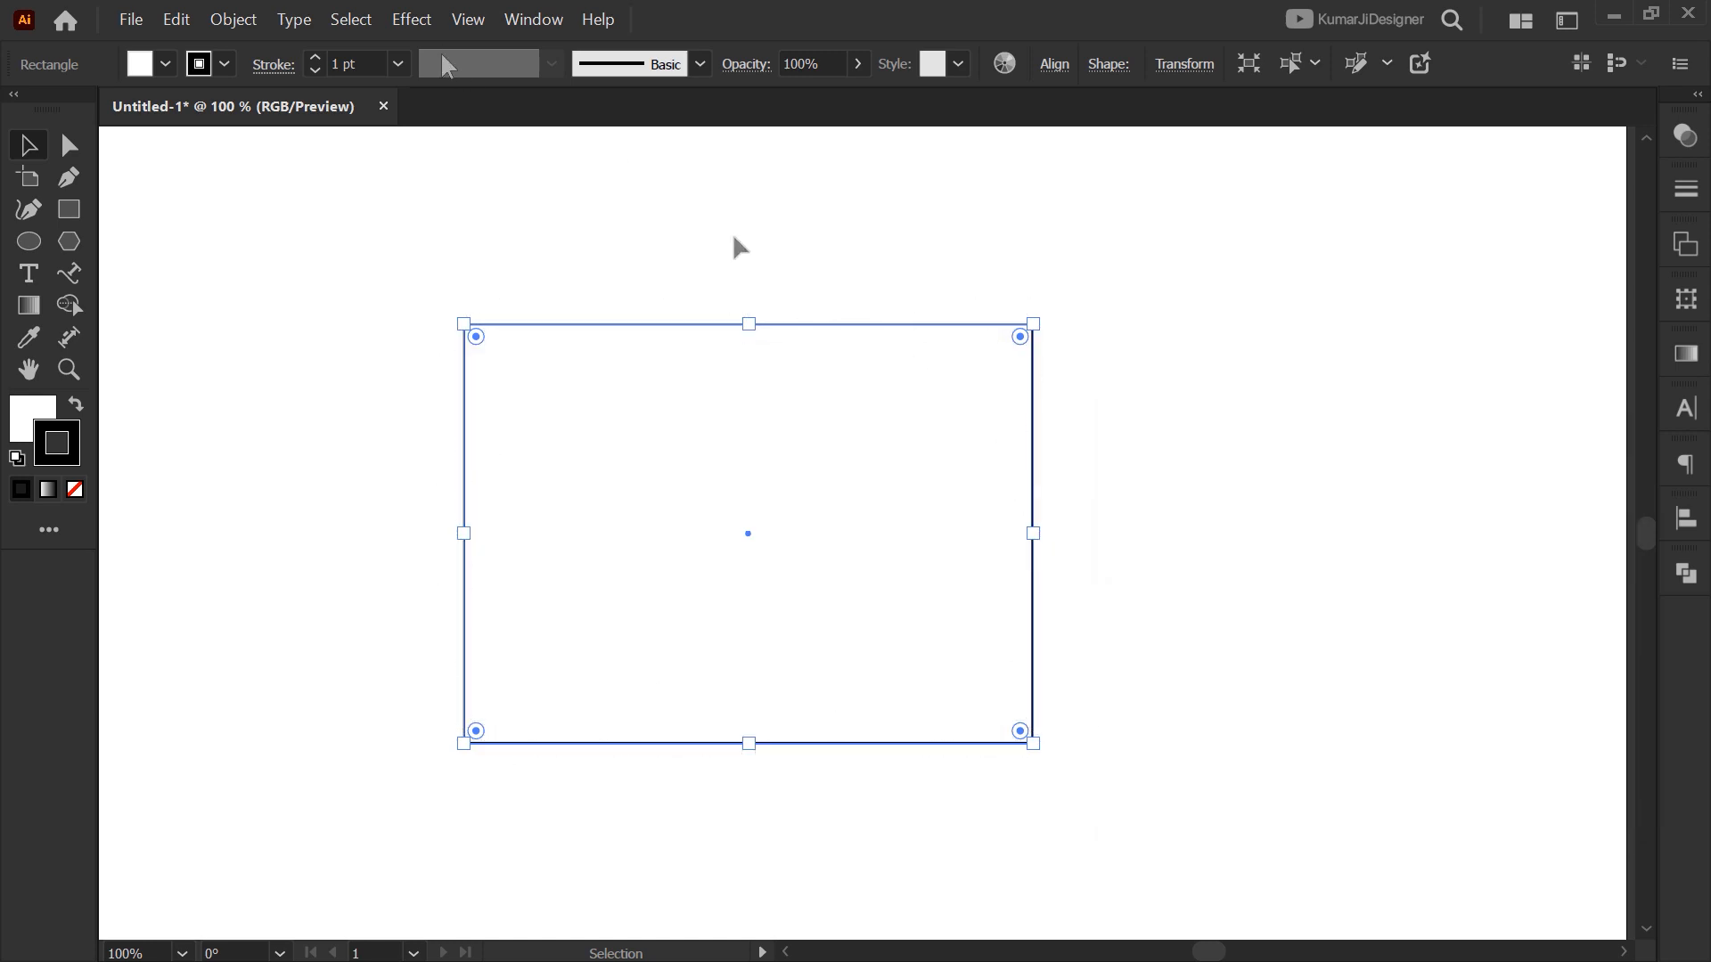
Set up a Transform effect on the narrow vertical rectangle with Reflect X, Reflect Y and 10 copies
left_click(412, 18)
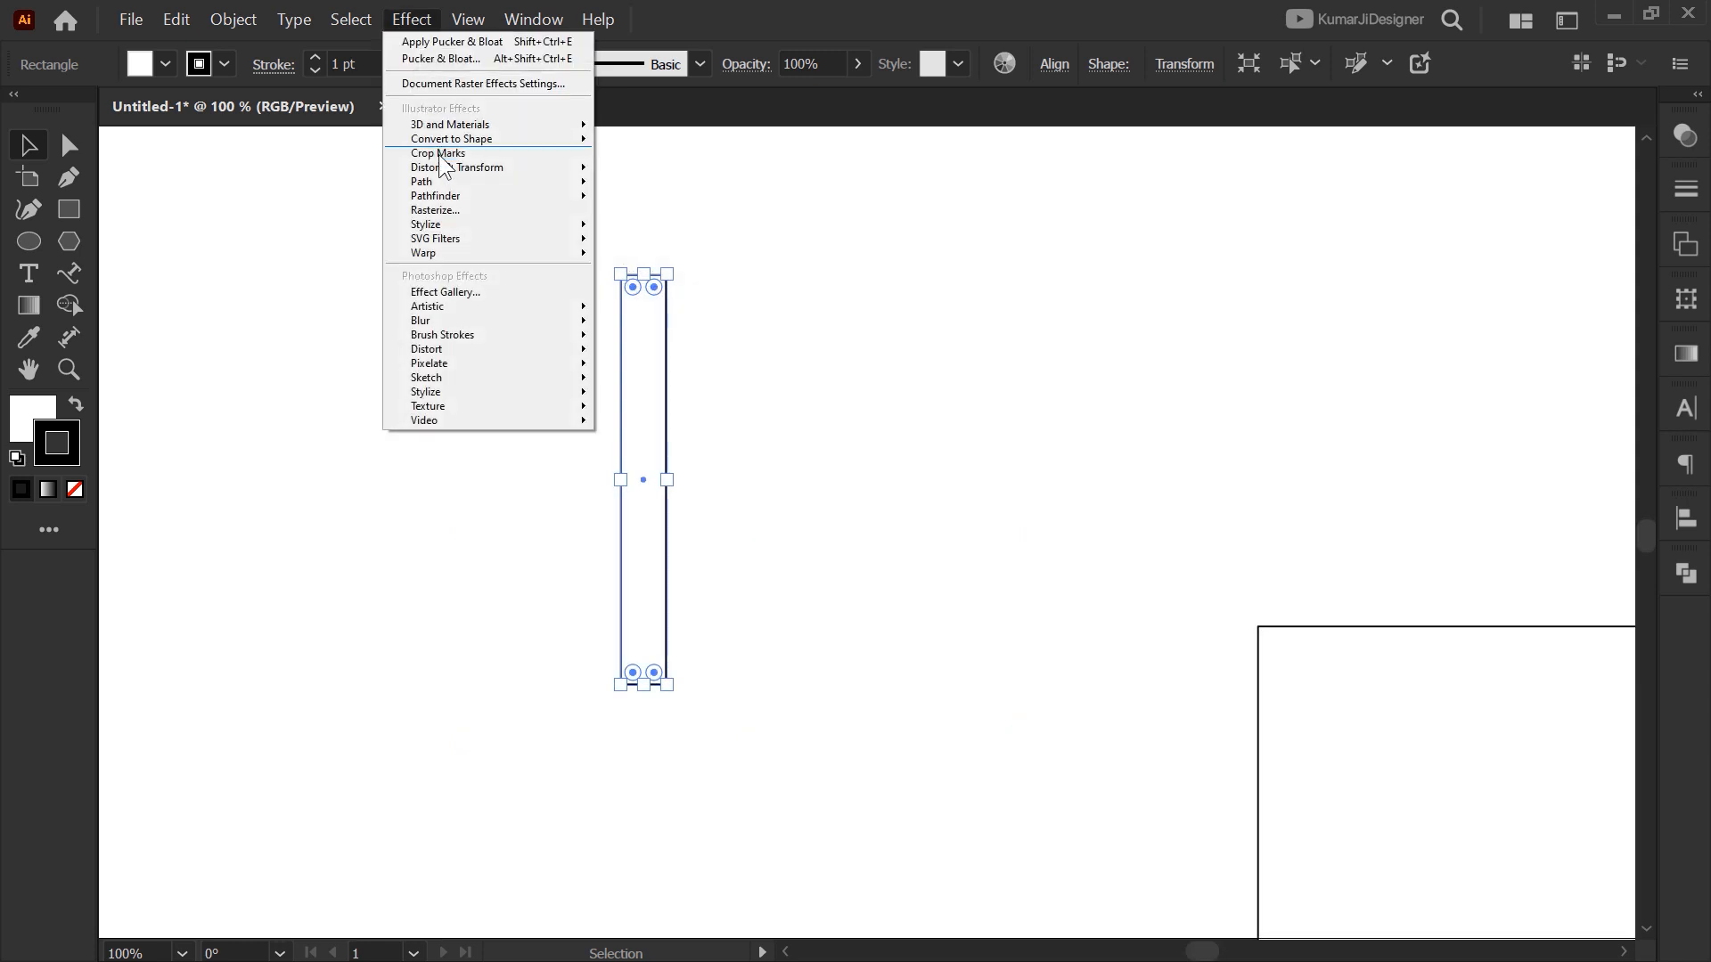
mouse_move(443, 167)
left_click(655, 225)
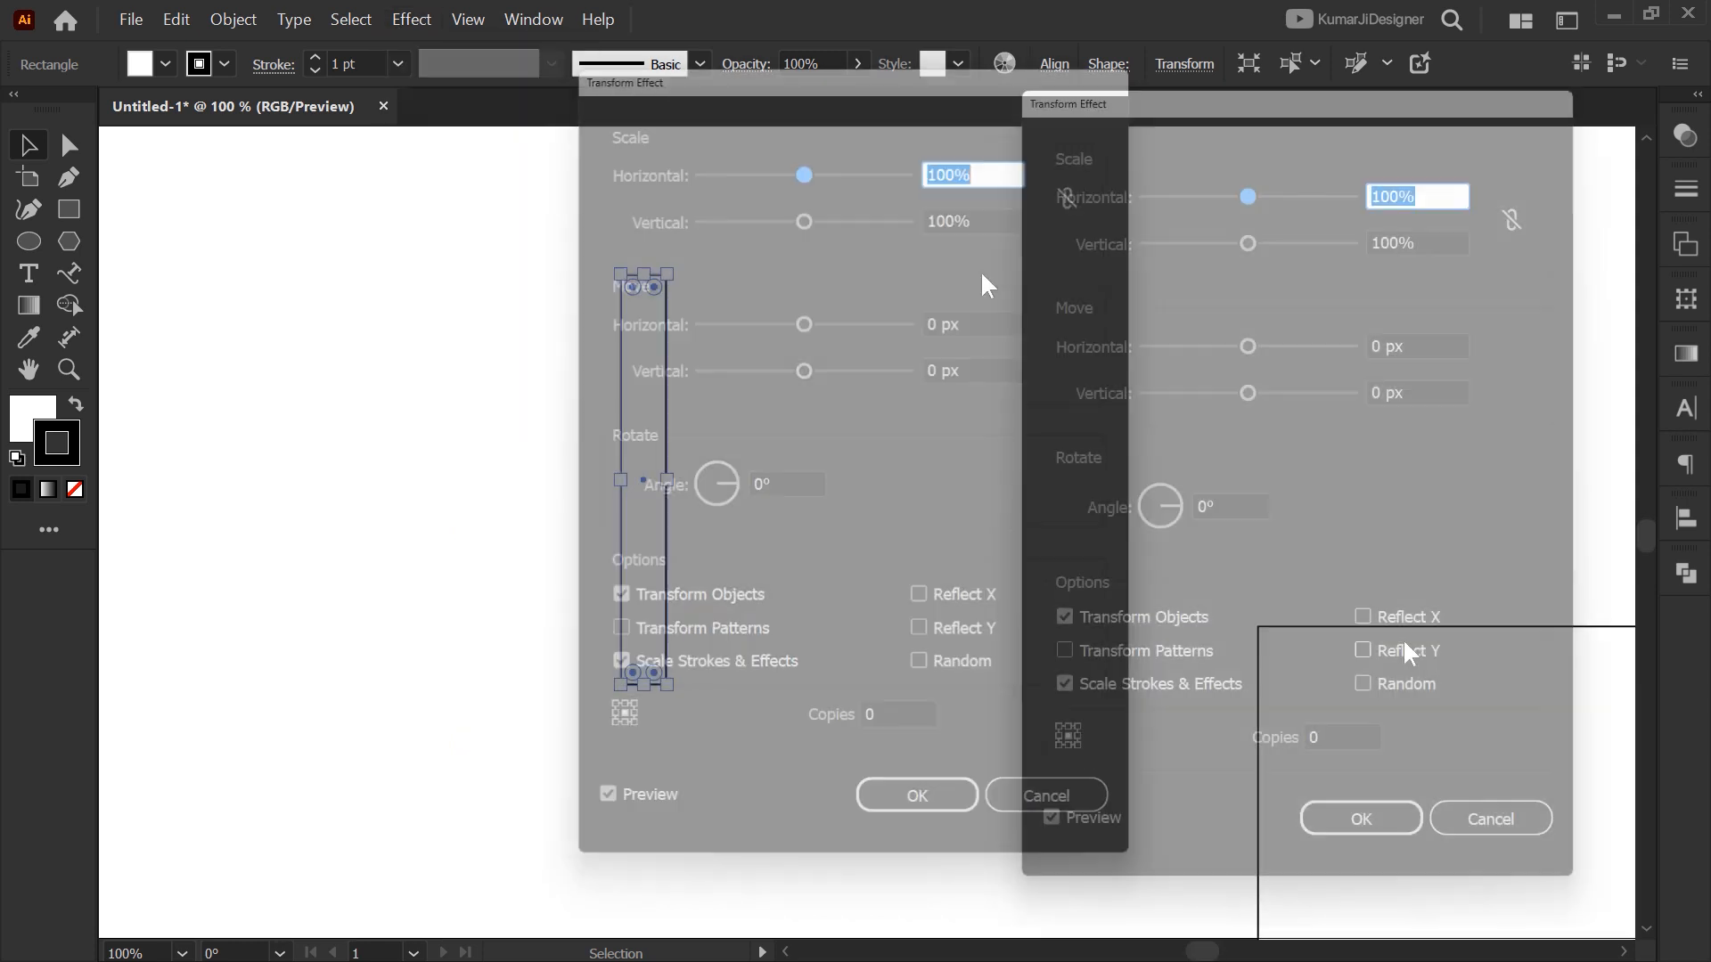
left_click(1406, 651)
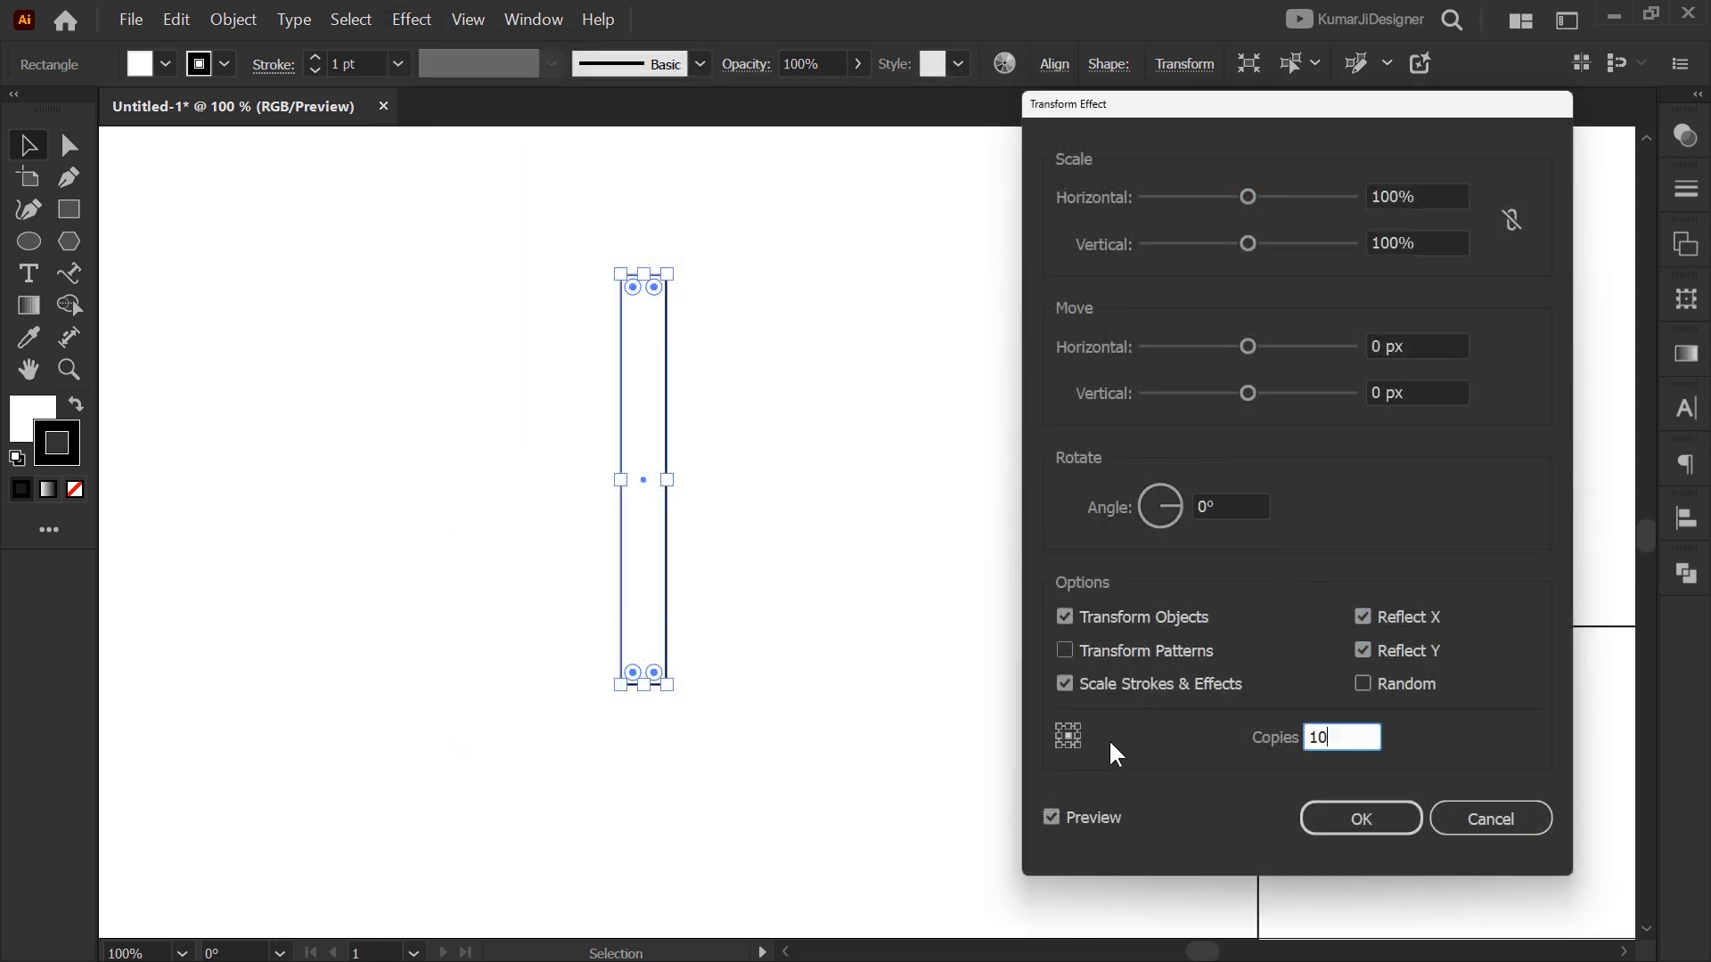
Set the Transform effect's rotation angle to 17°, trying nearby angles on the way
left_click(1209, 507)
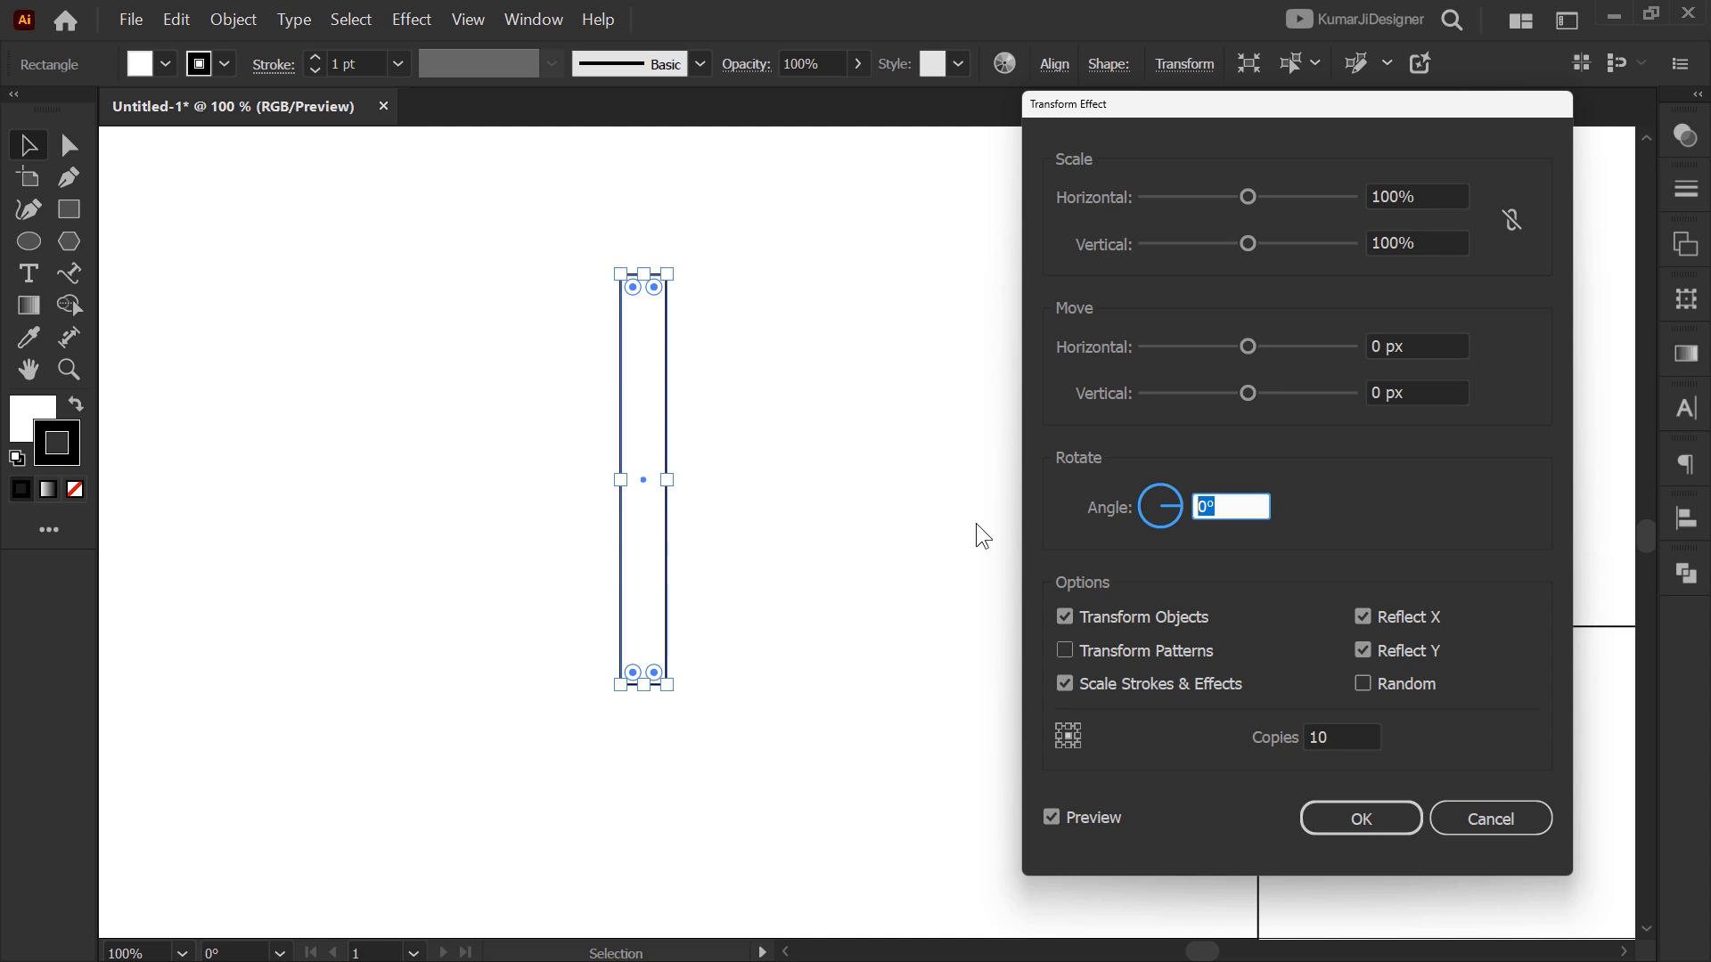
key("shift+Up")
key("shift+Up")
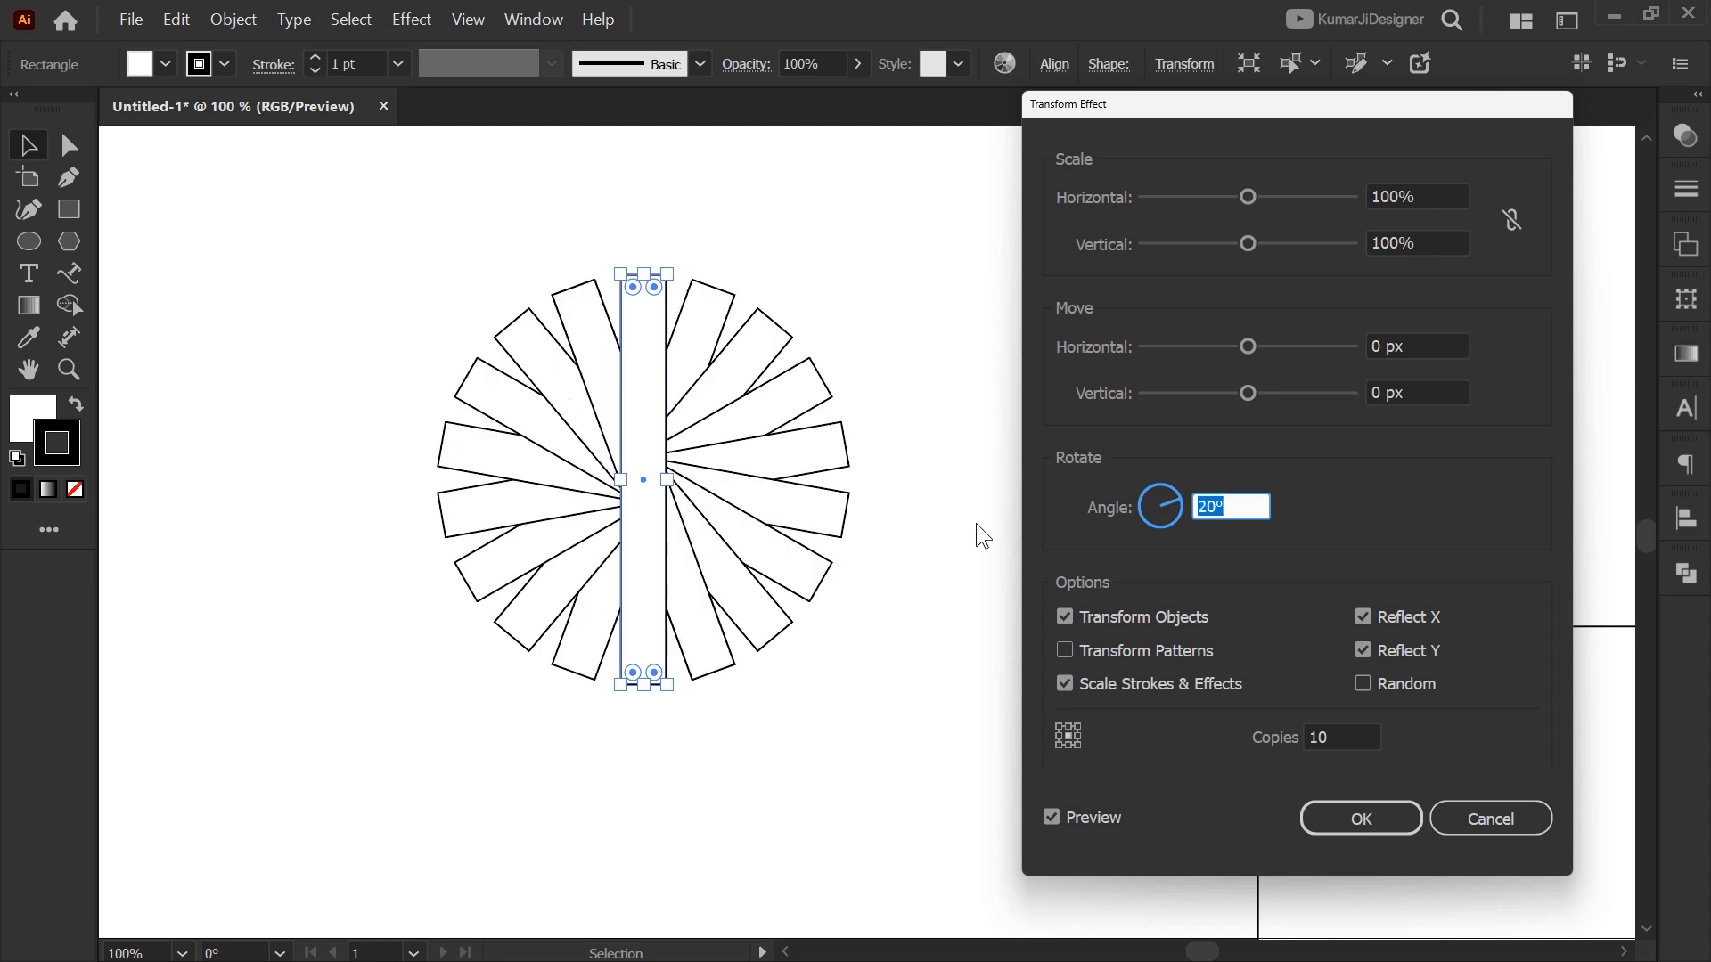
key("Down")
key("Down")
key("Down")
key("Down")
key("Down")
key("Down")
key("Down")
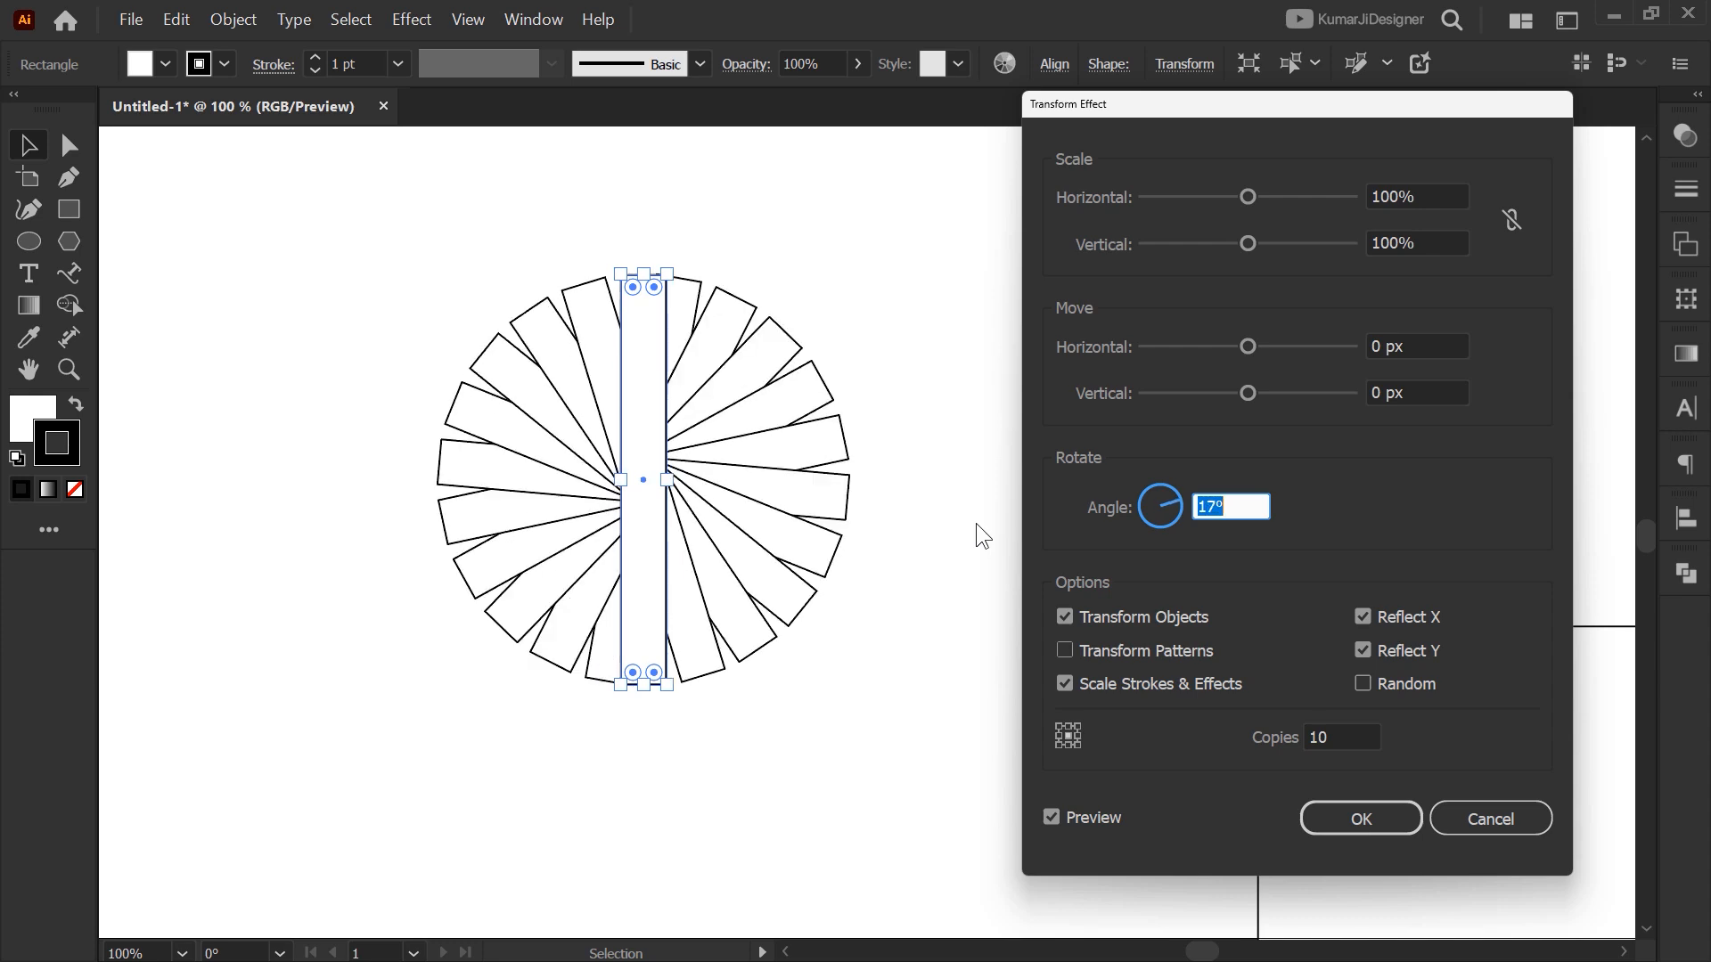
key("Up")
key("Up")
key("Up")
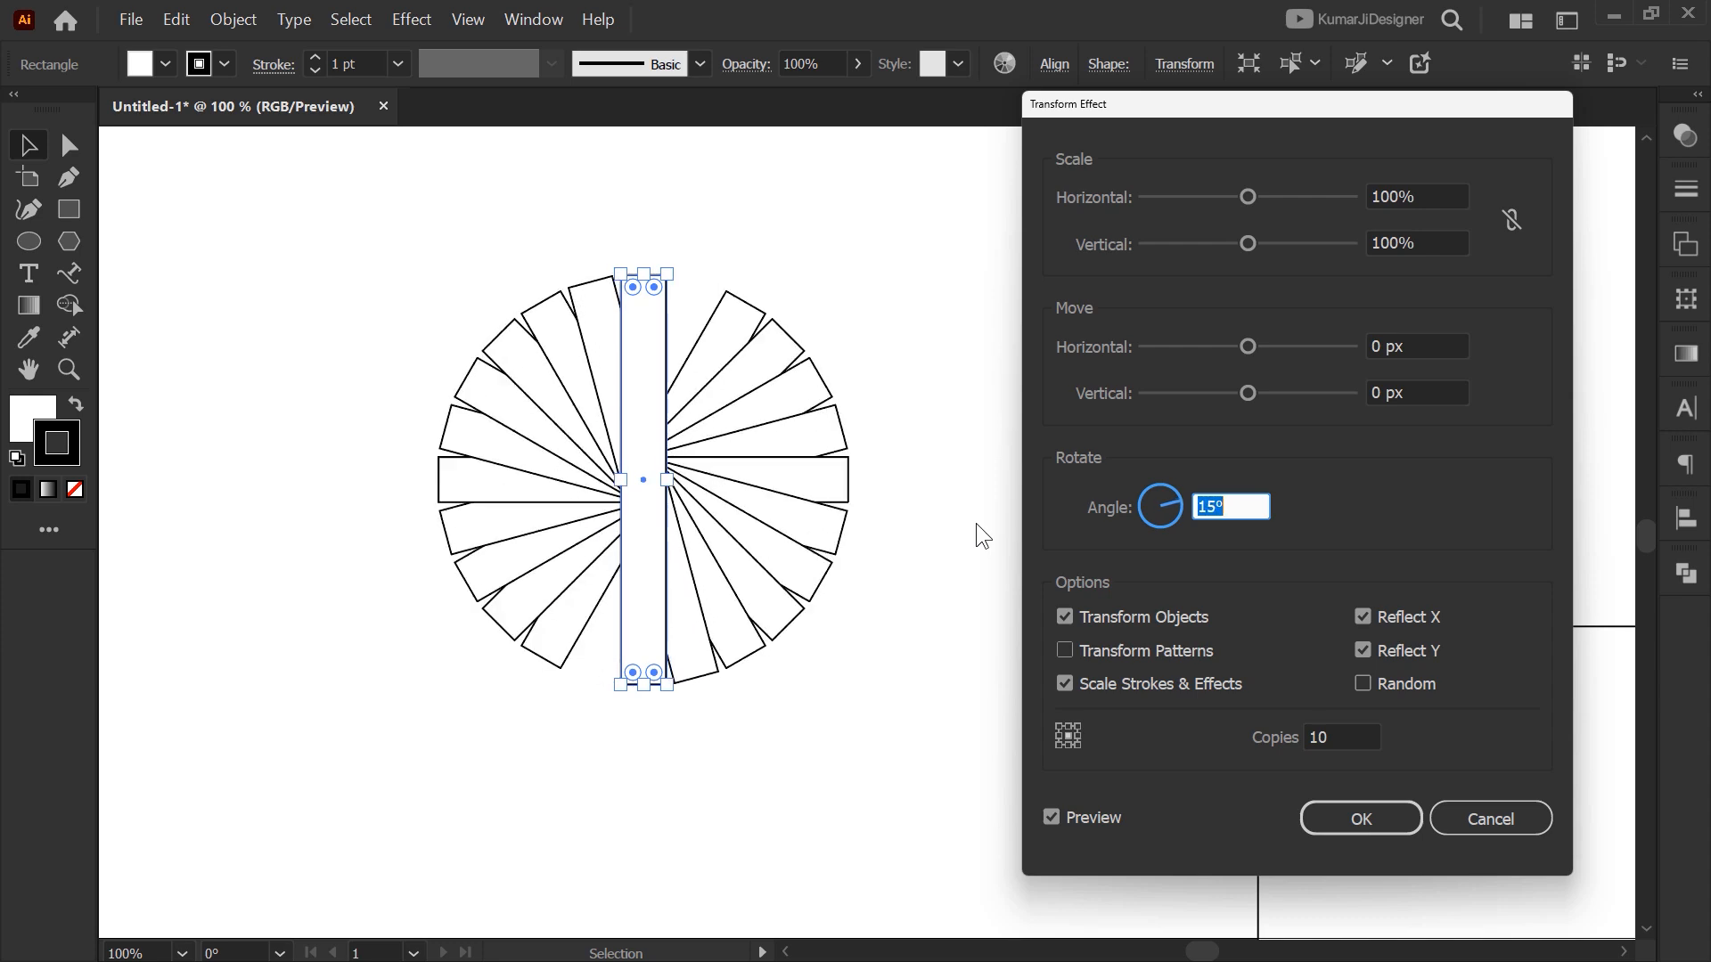
key("Up")
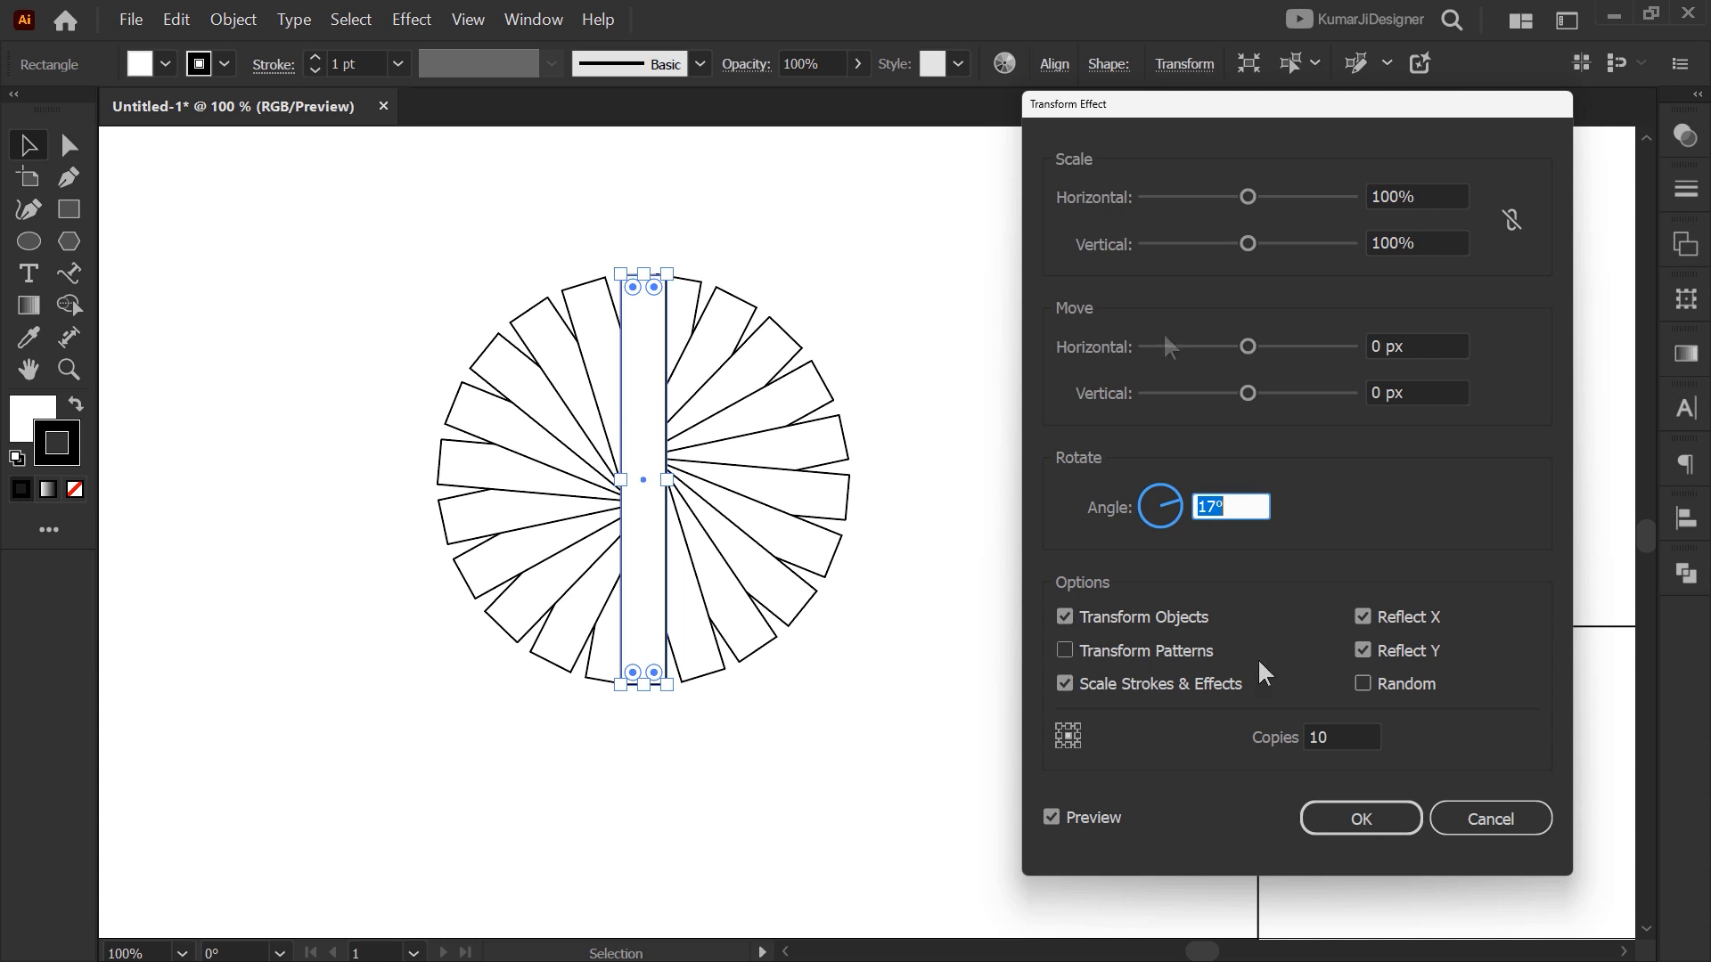
Apply the Transform effect with a move of -25 px horizontally and 43 px vertically, 155% horizontal scale and a raised vertical scale
left_click_drag(1252, 350, 1291, 398)
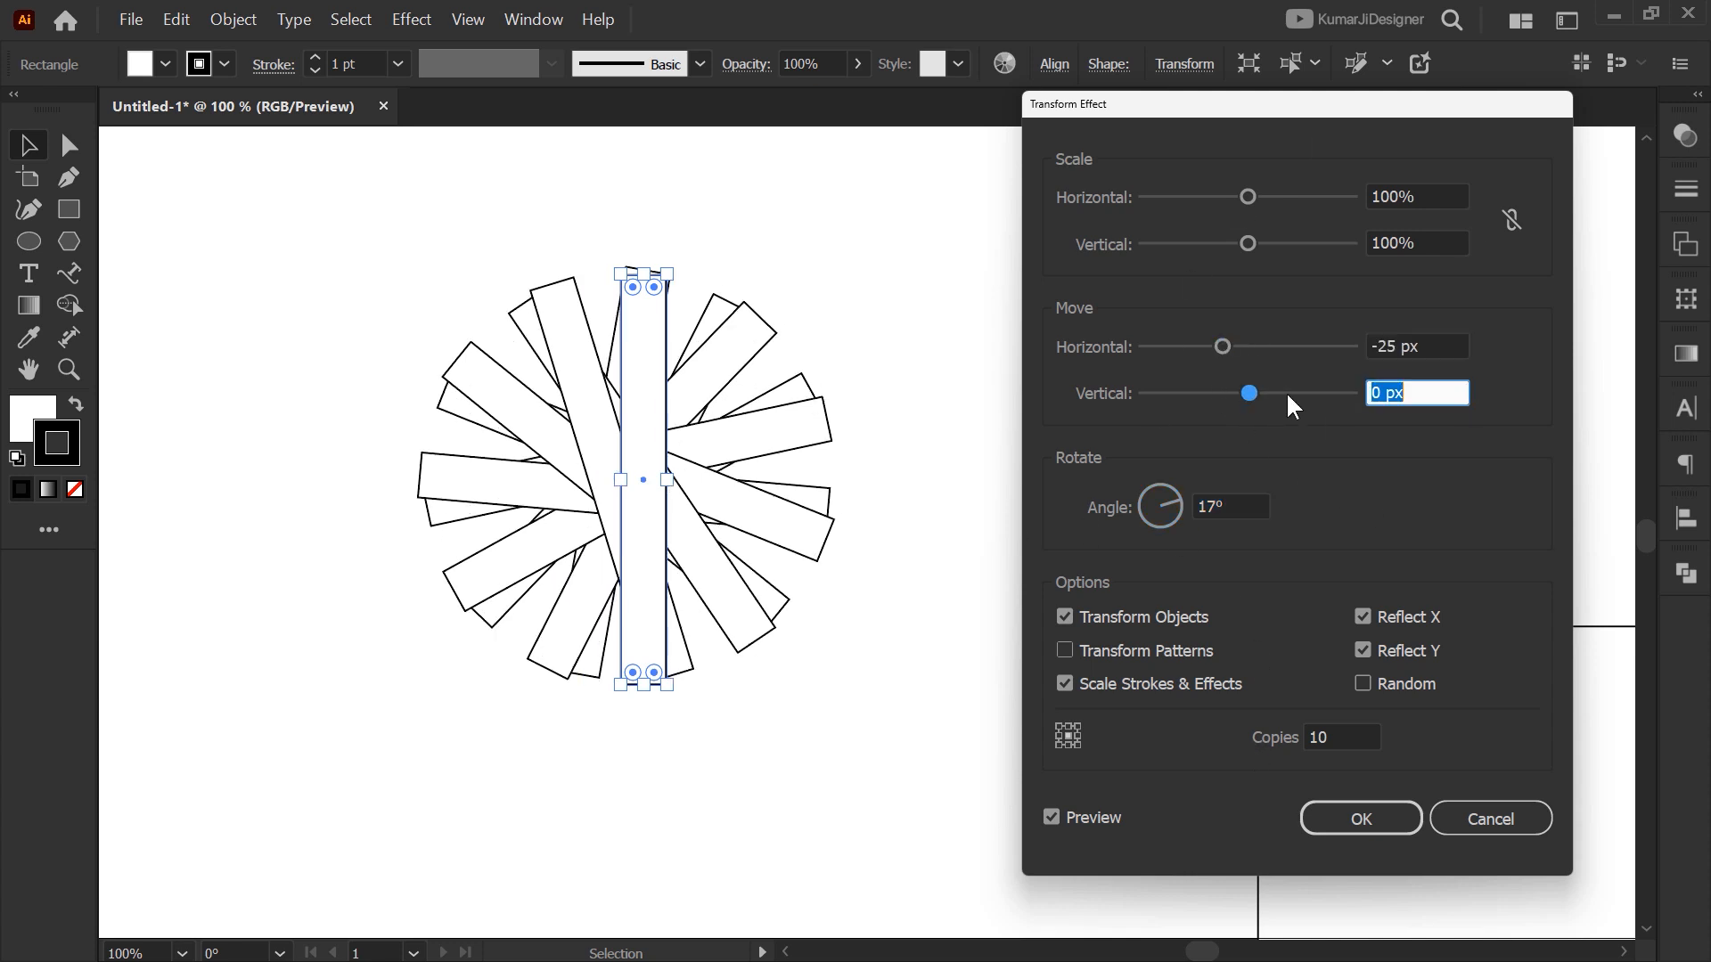
left_click_drag(1250, 246, 1212, 257)
left_click_drag(1247, 197, 1303, 197)
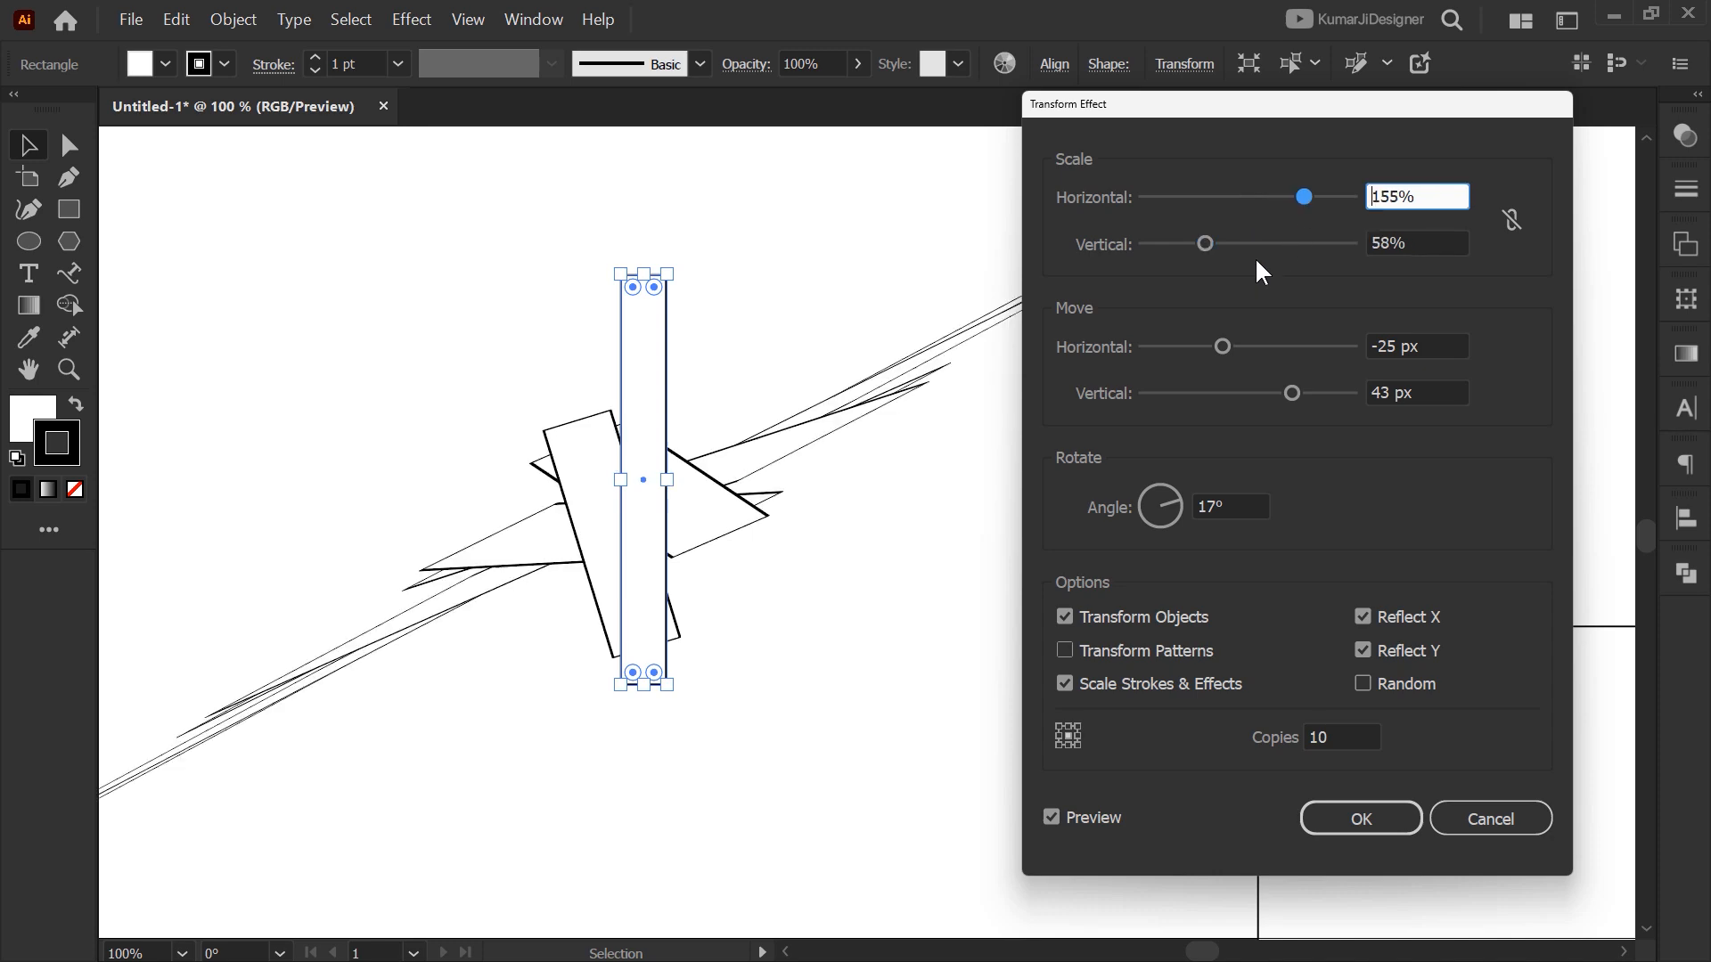
left_click_drag(1205, 243, 1207, 243)
left_click_drag(1207, 243, 1258, 243)
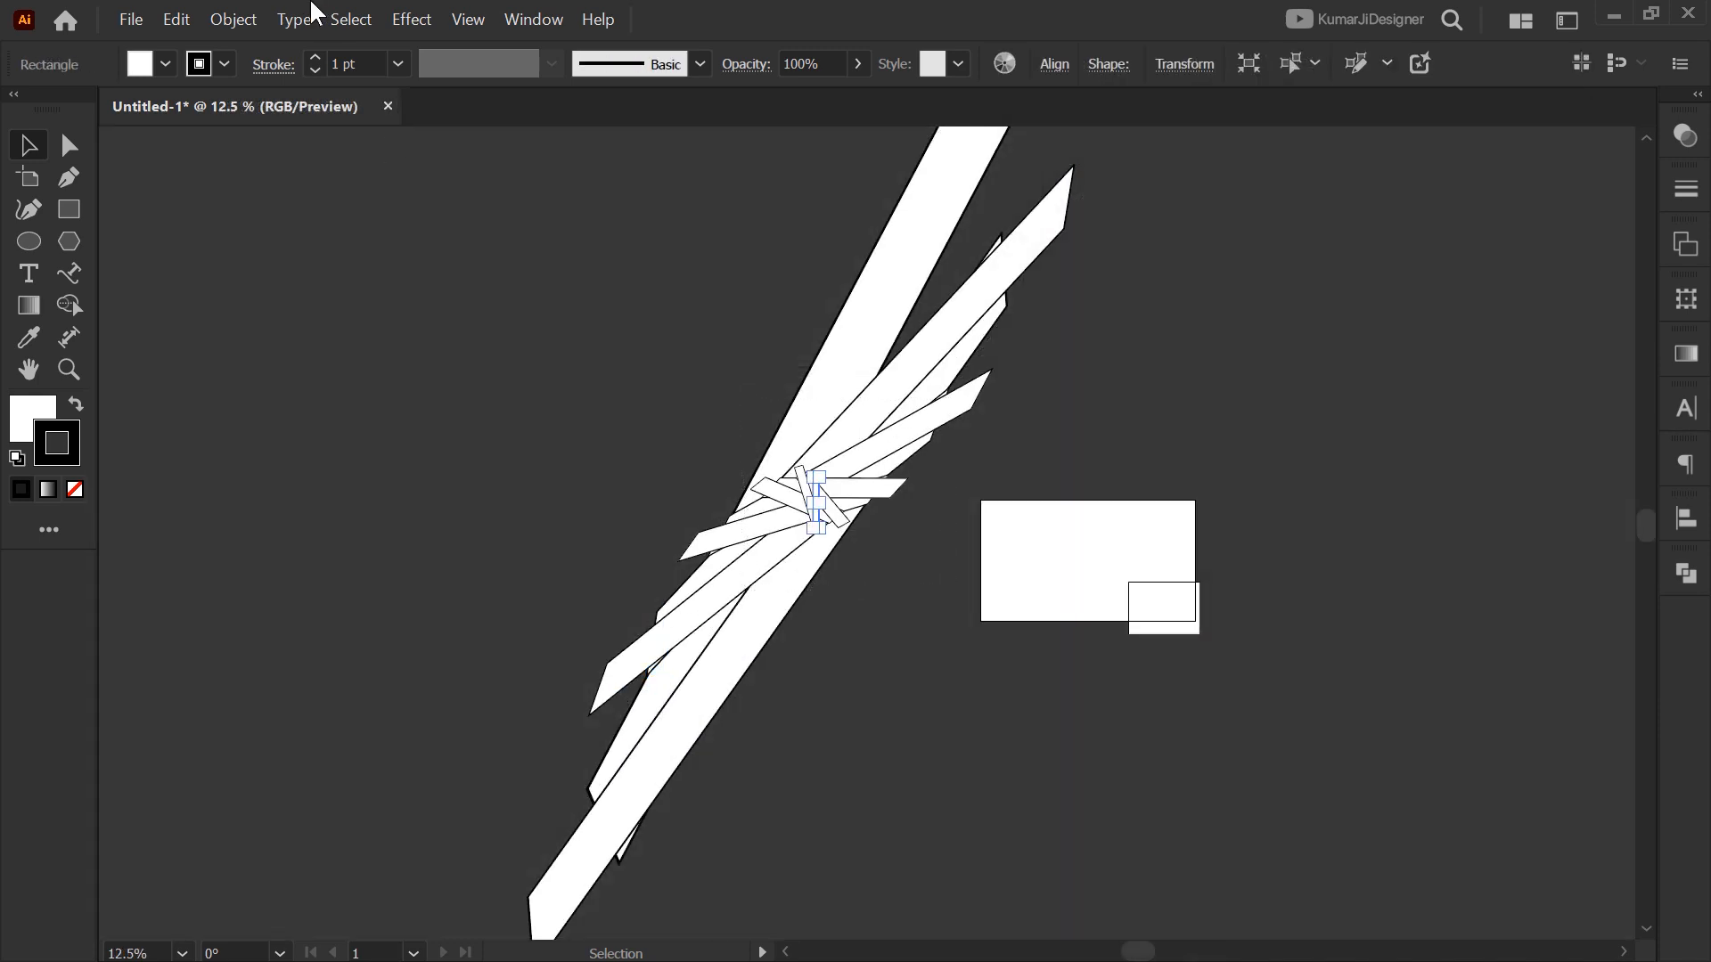
Expand the appearance of the transformed rectangle and ungroup the resulting strips
left_click(235, 19)
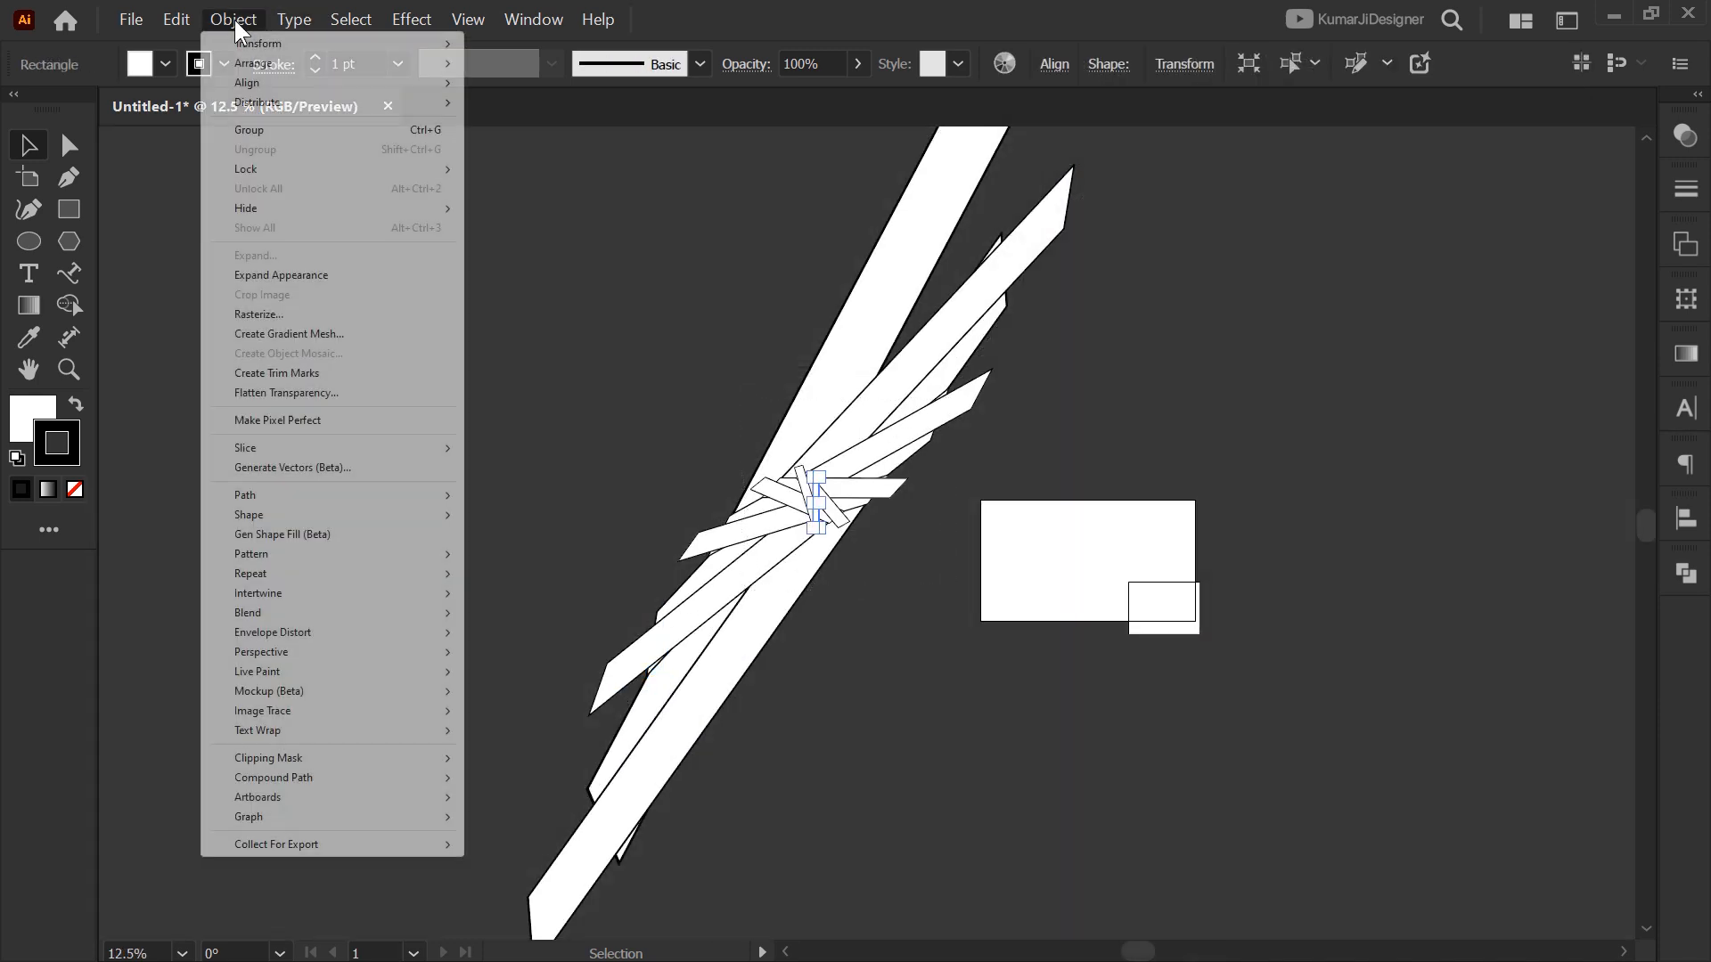
left_click(331, 276)
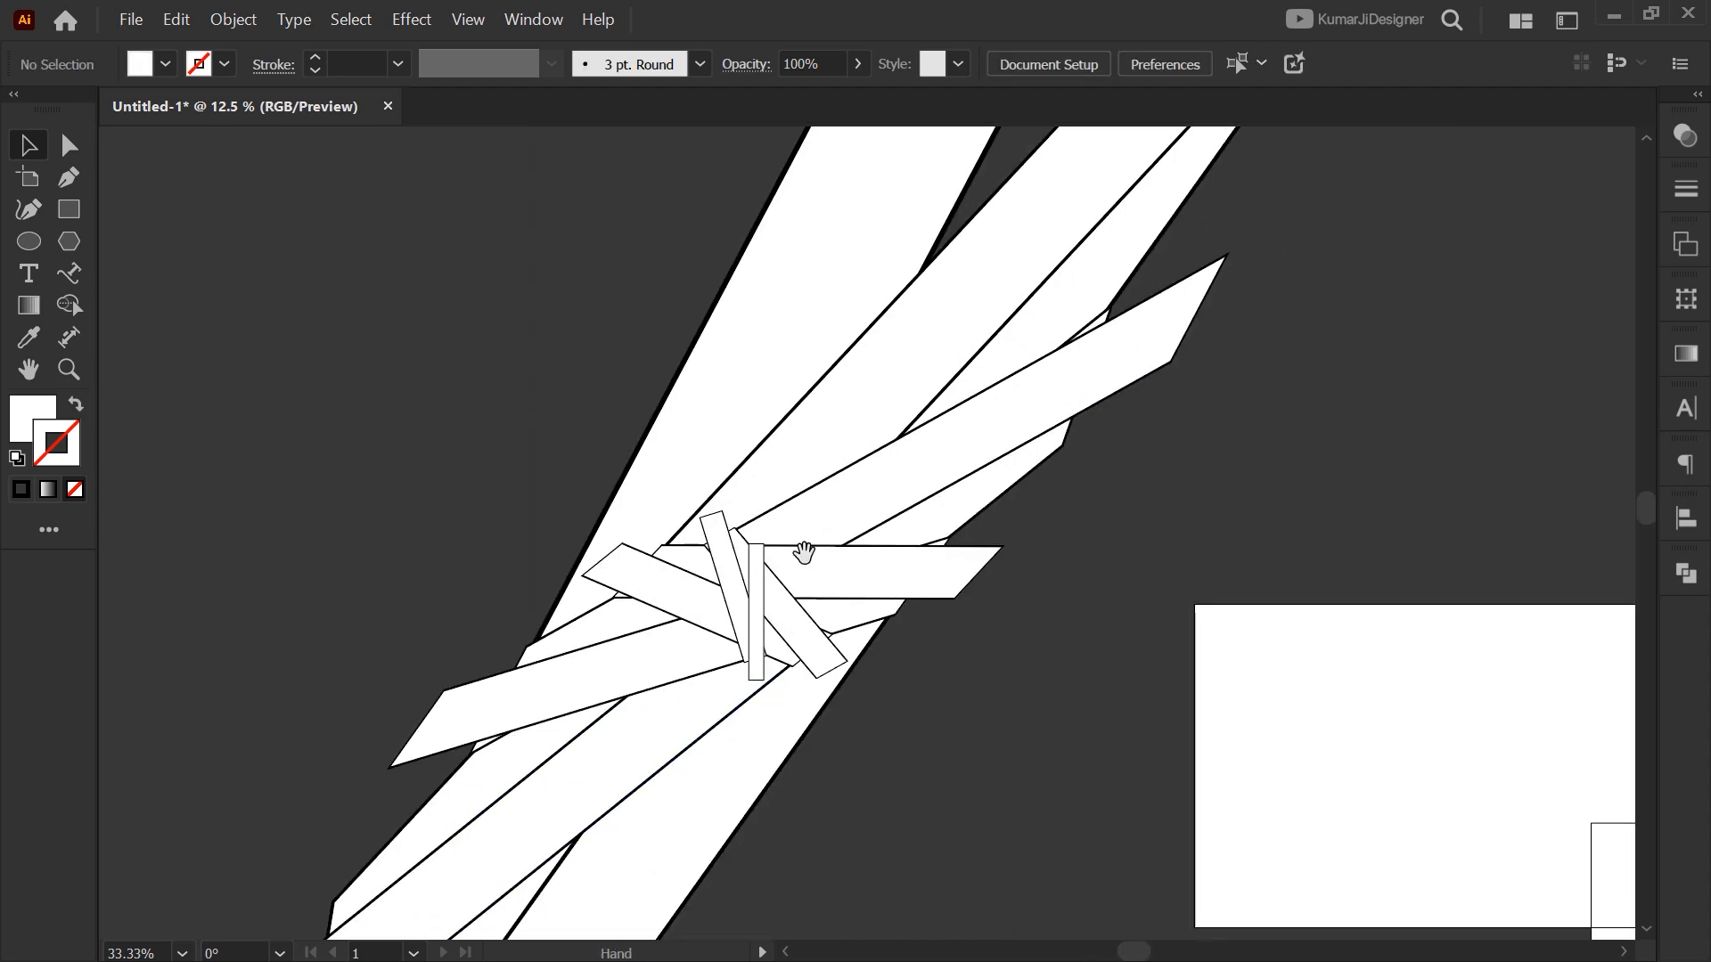
left_click(860, 440)
right_click(859, 427)
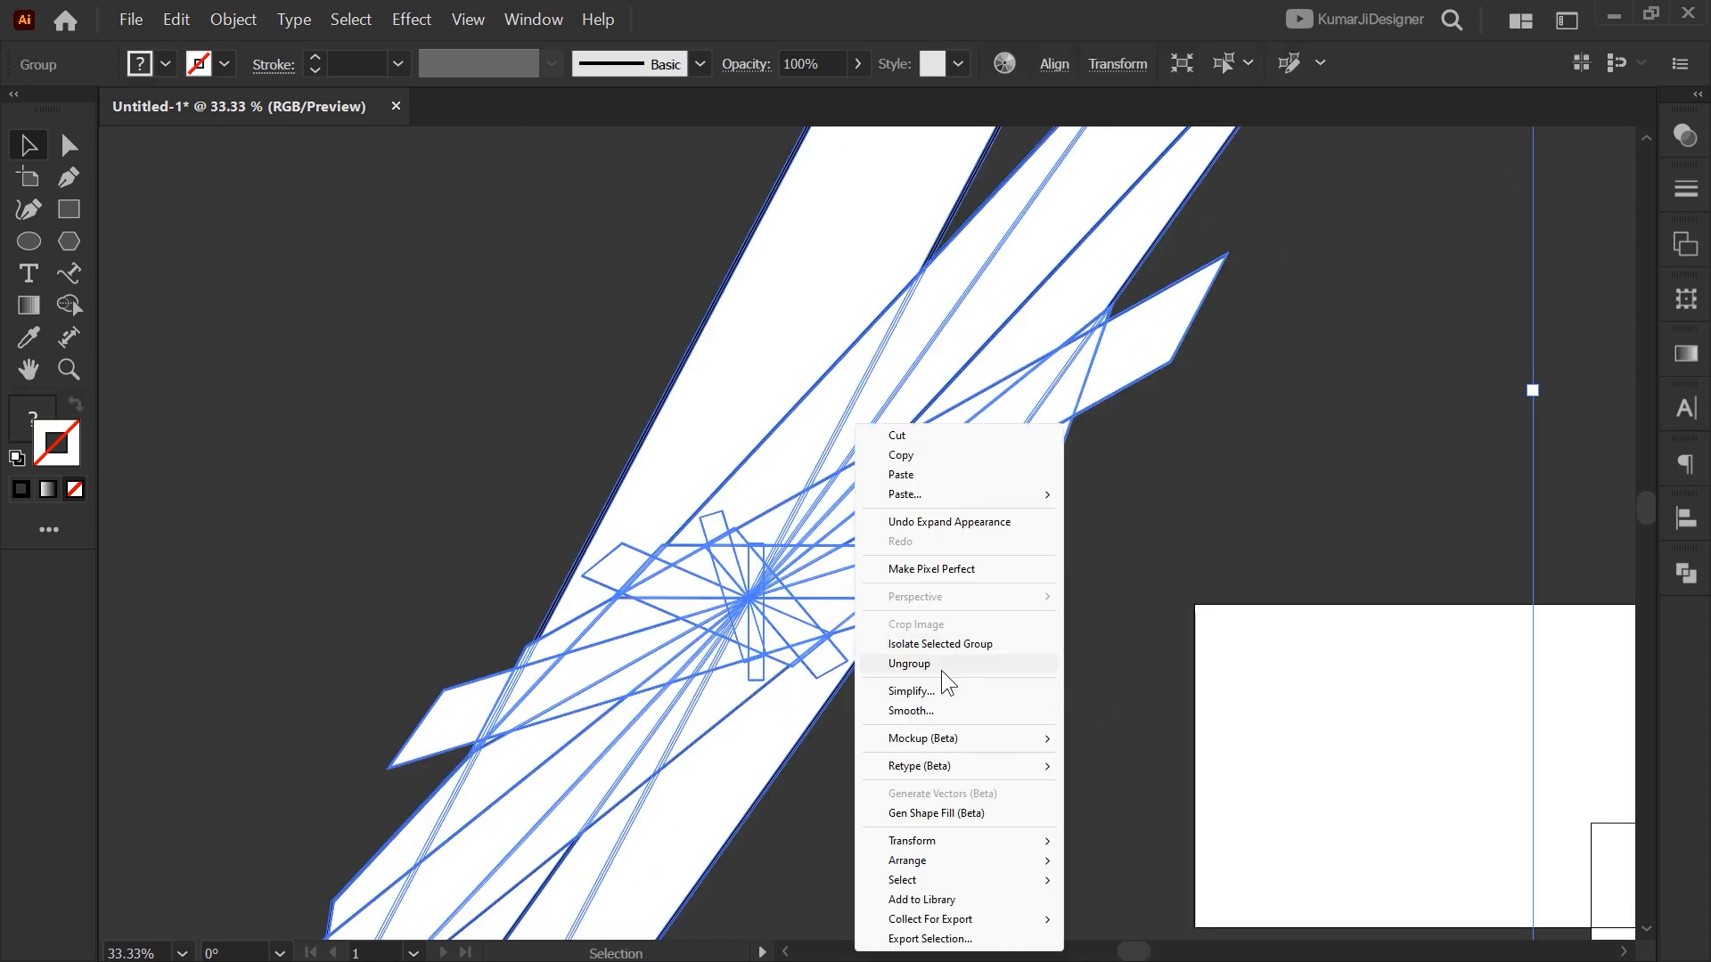
left_click(909, 664)
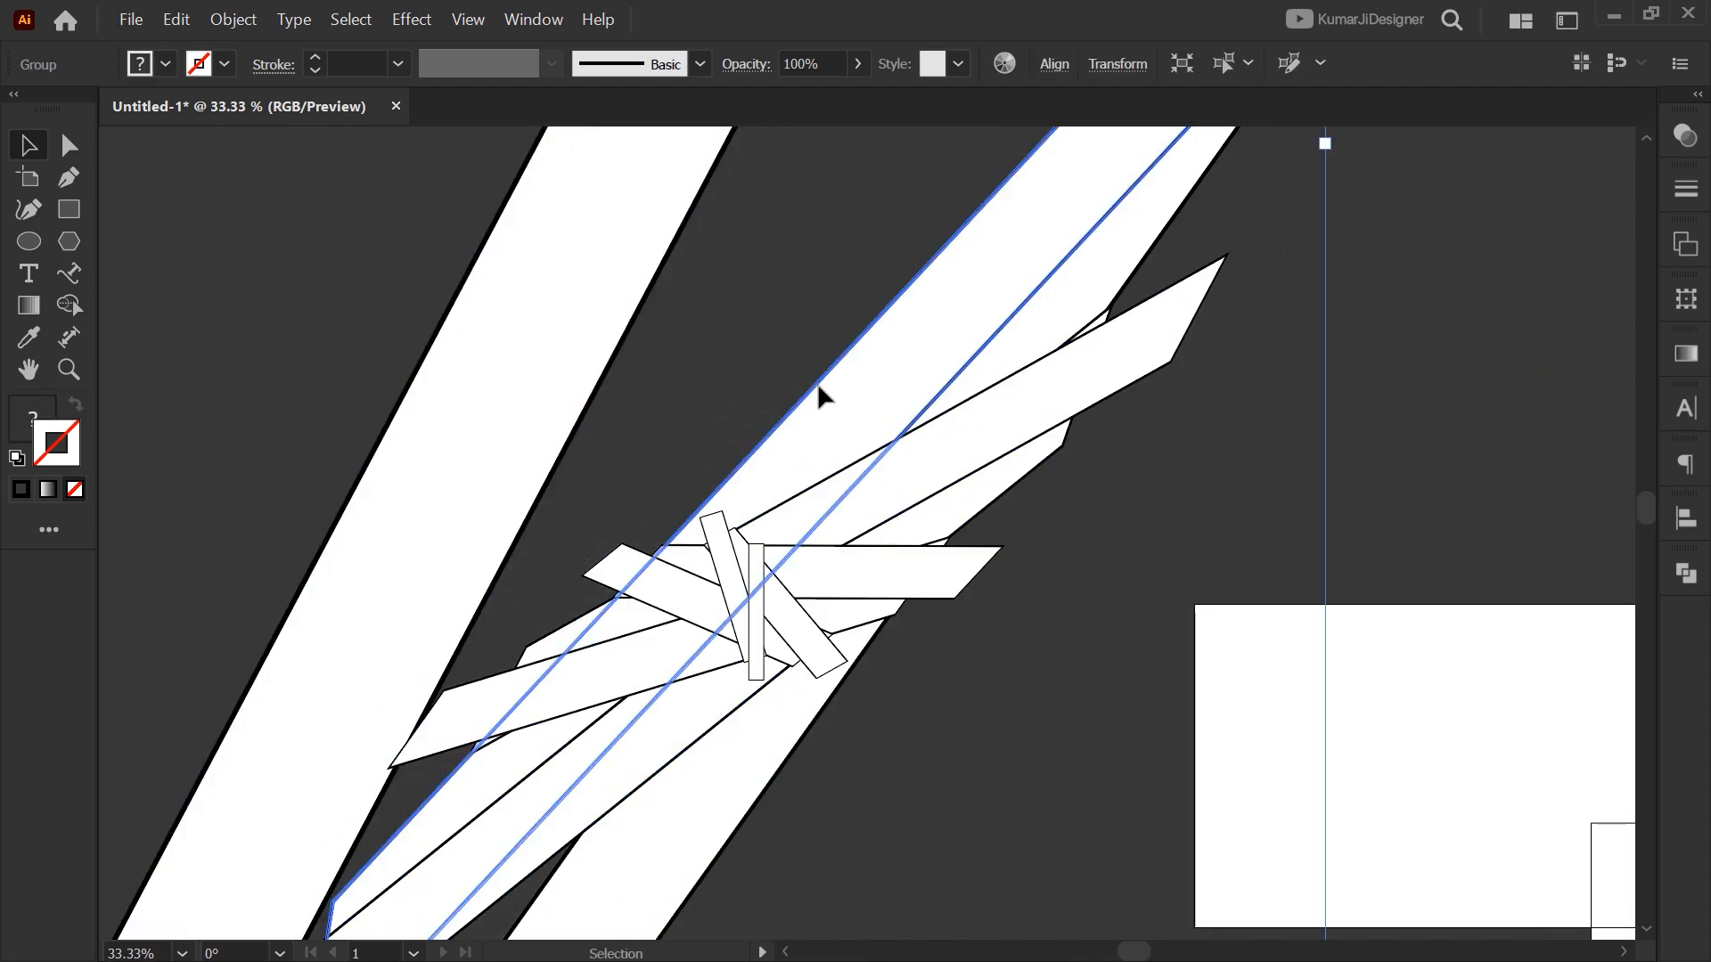
Select the expanded strips beside the artboard and delete them
scroll(767, 489, "down", 4)
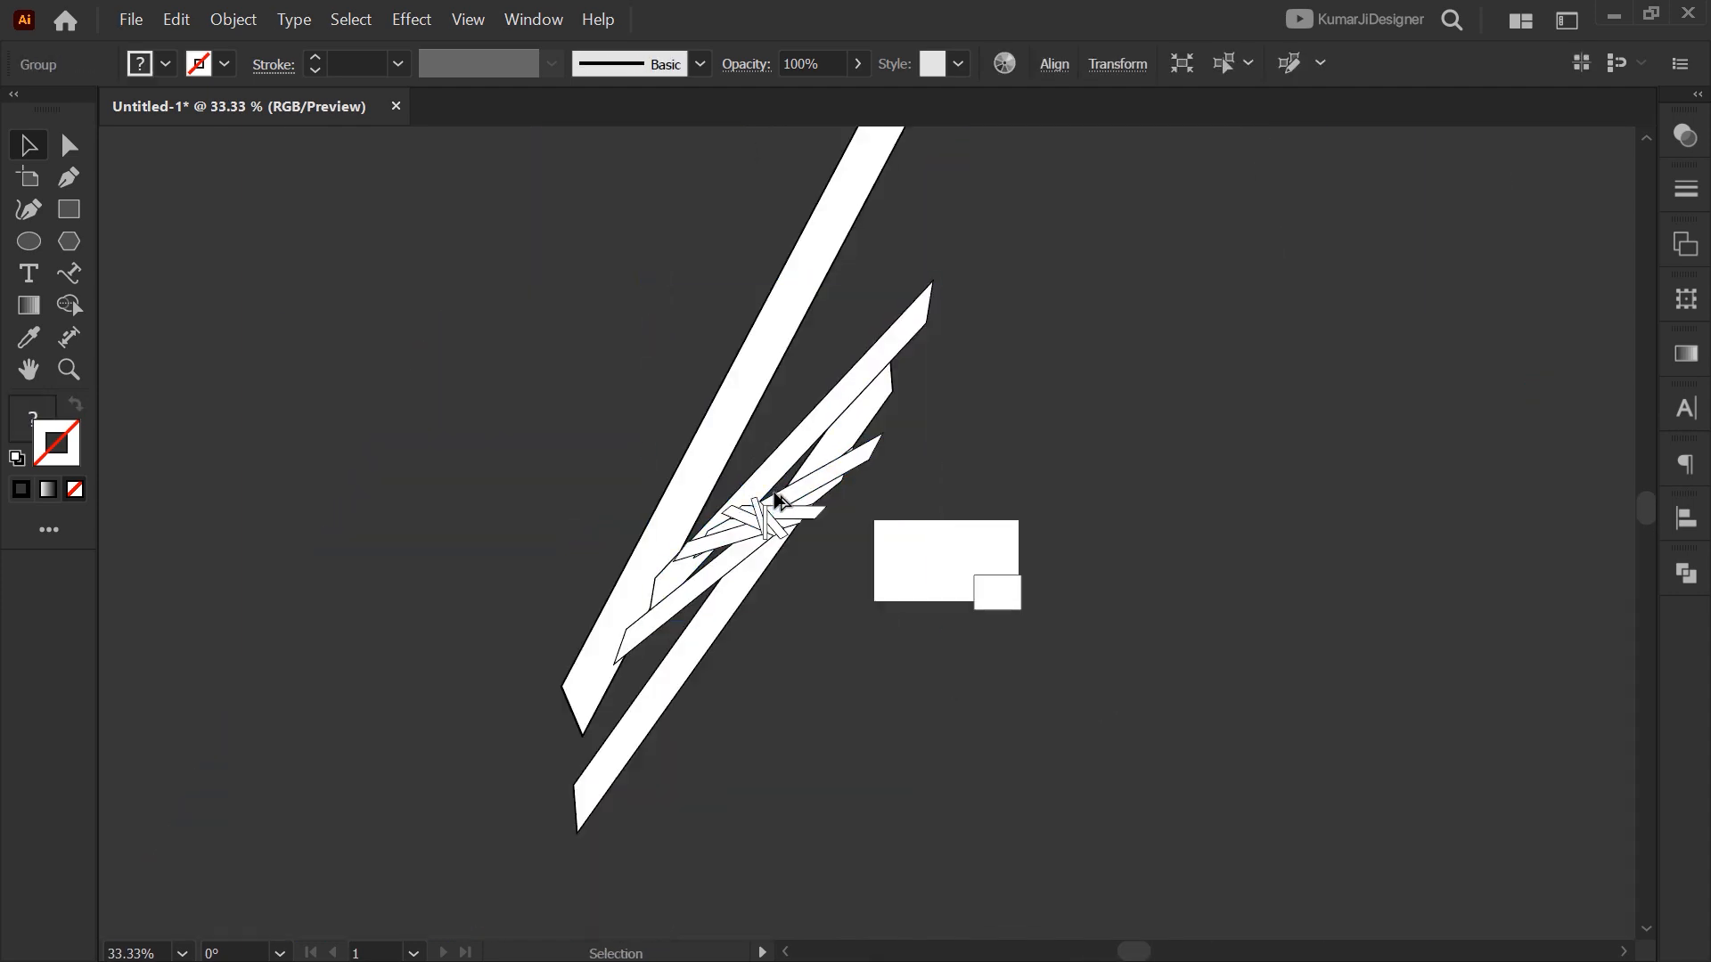
left_click_drag(388, 356, 806, 691)
key("Delete")
Apply a Tweak effect to the rectangle on the artboard with relative amounts of 68% horizontal and 39% vertical
scroll(977, 627, "up", 3)
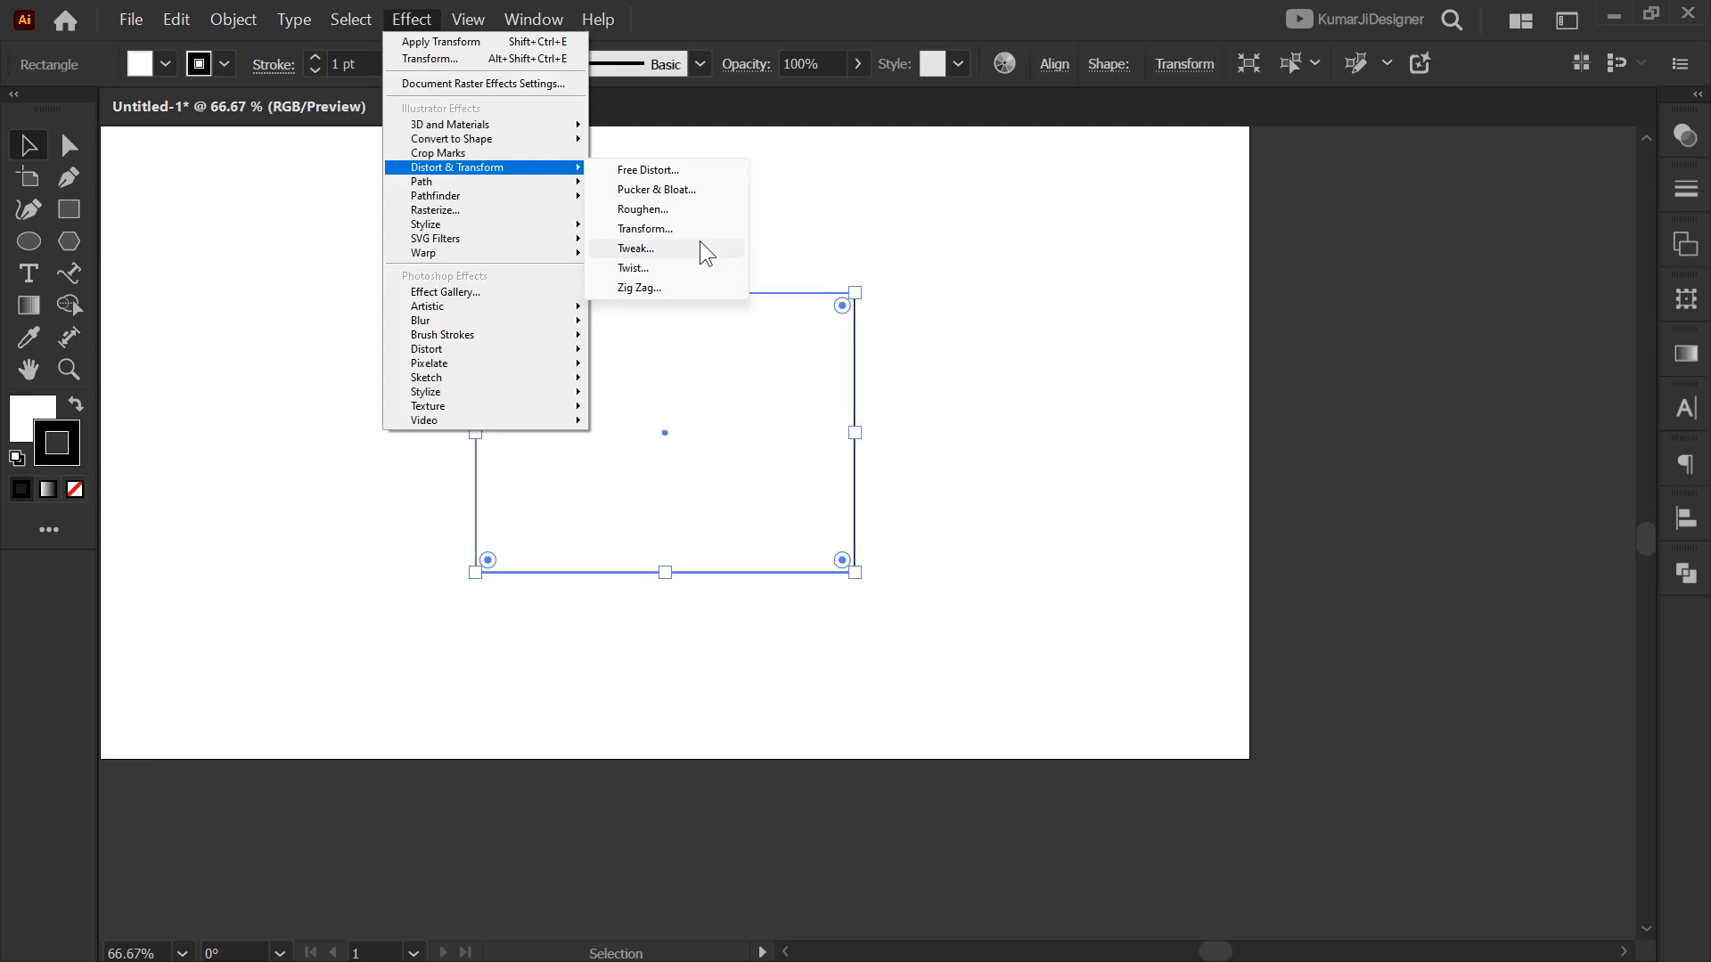
left_click(701, 246)
left_click_drag(810, 251, 1346, 232)
left_click_drag(1316, 363, 1429, 333)
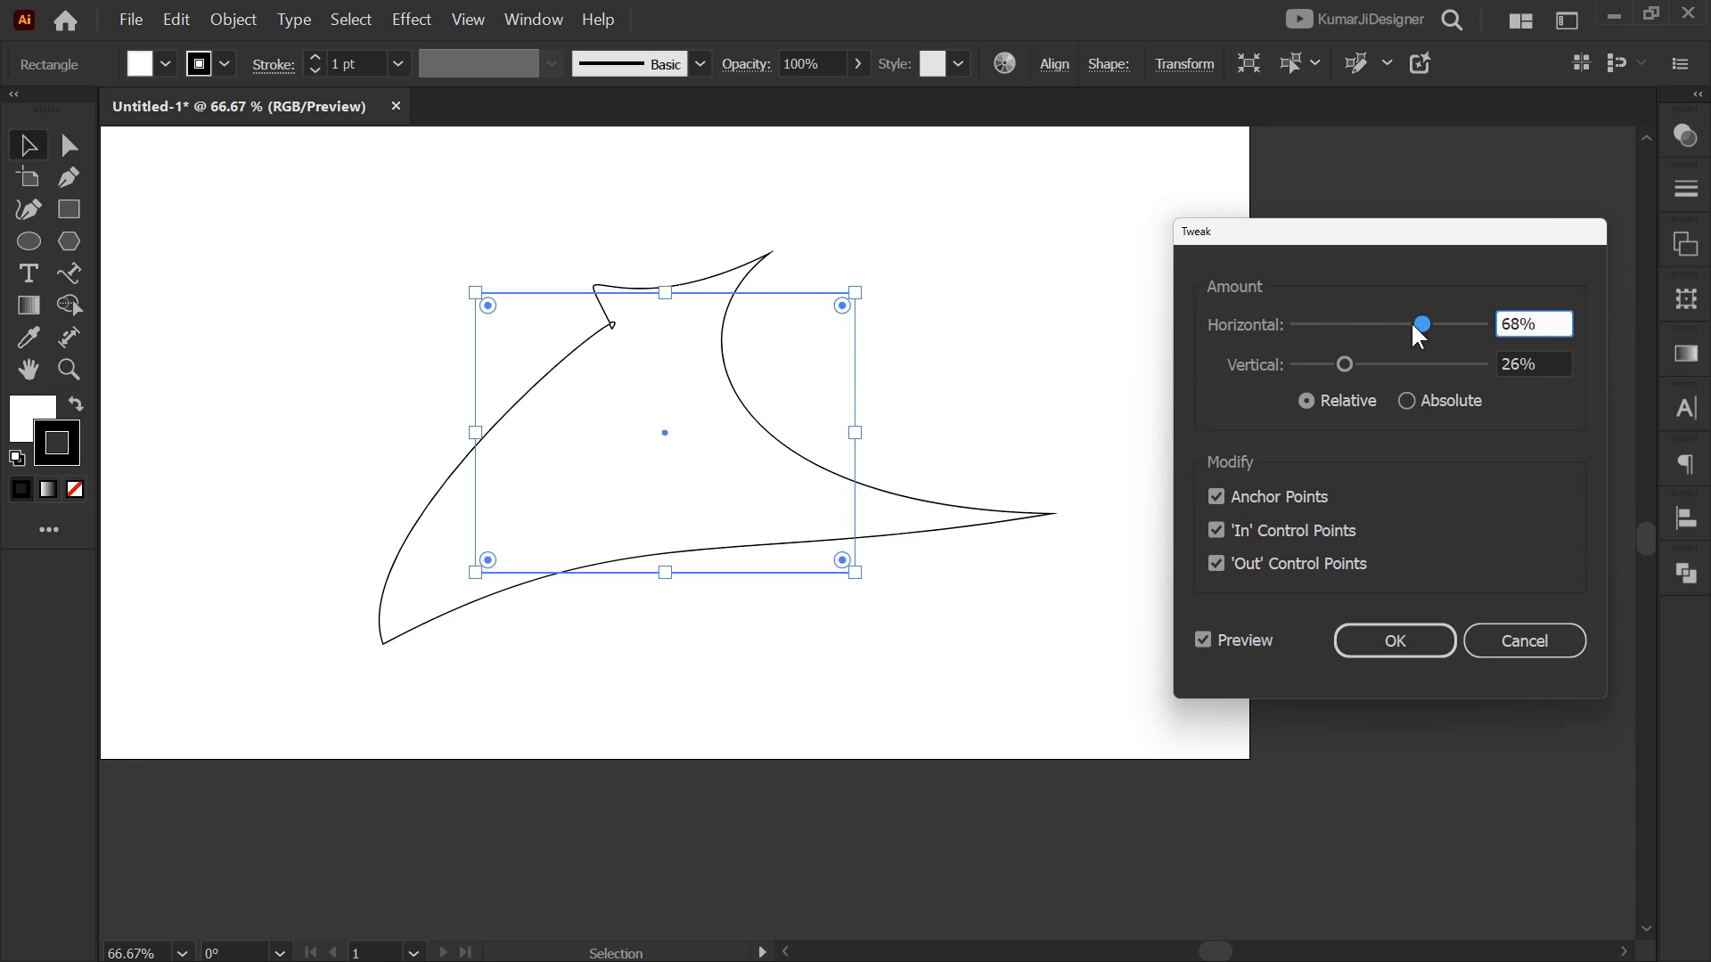
left_click_drag(1353, 366, 1369, 367)
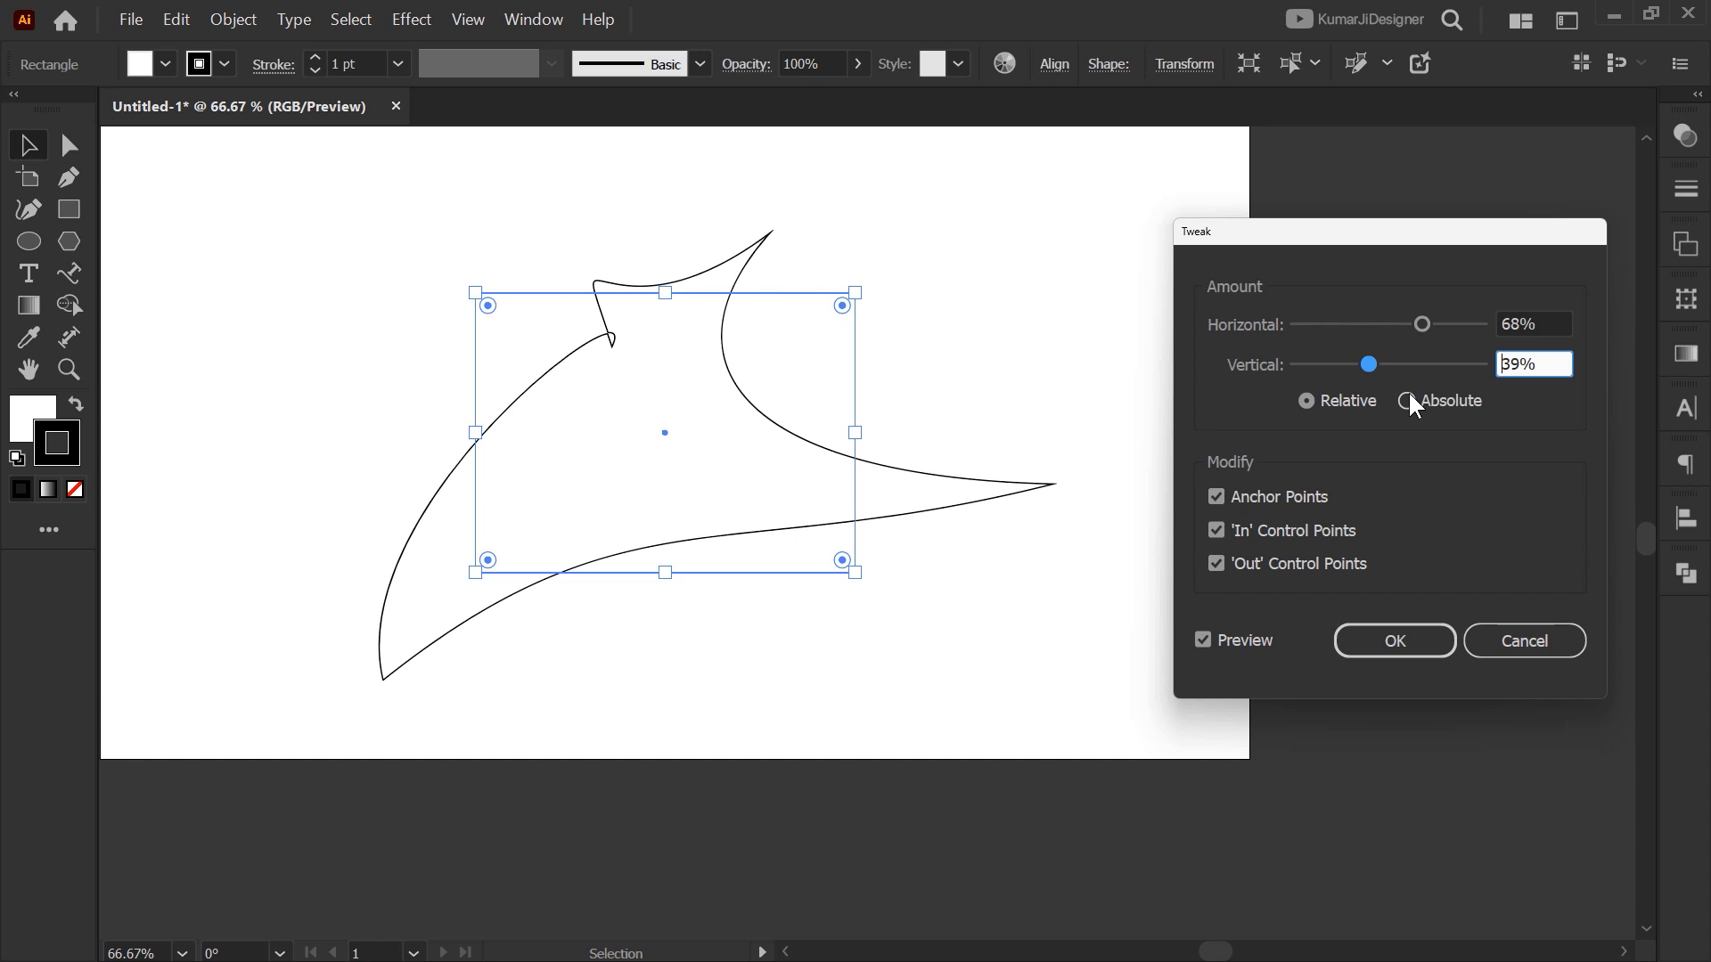
left_click(1401, 639)
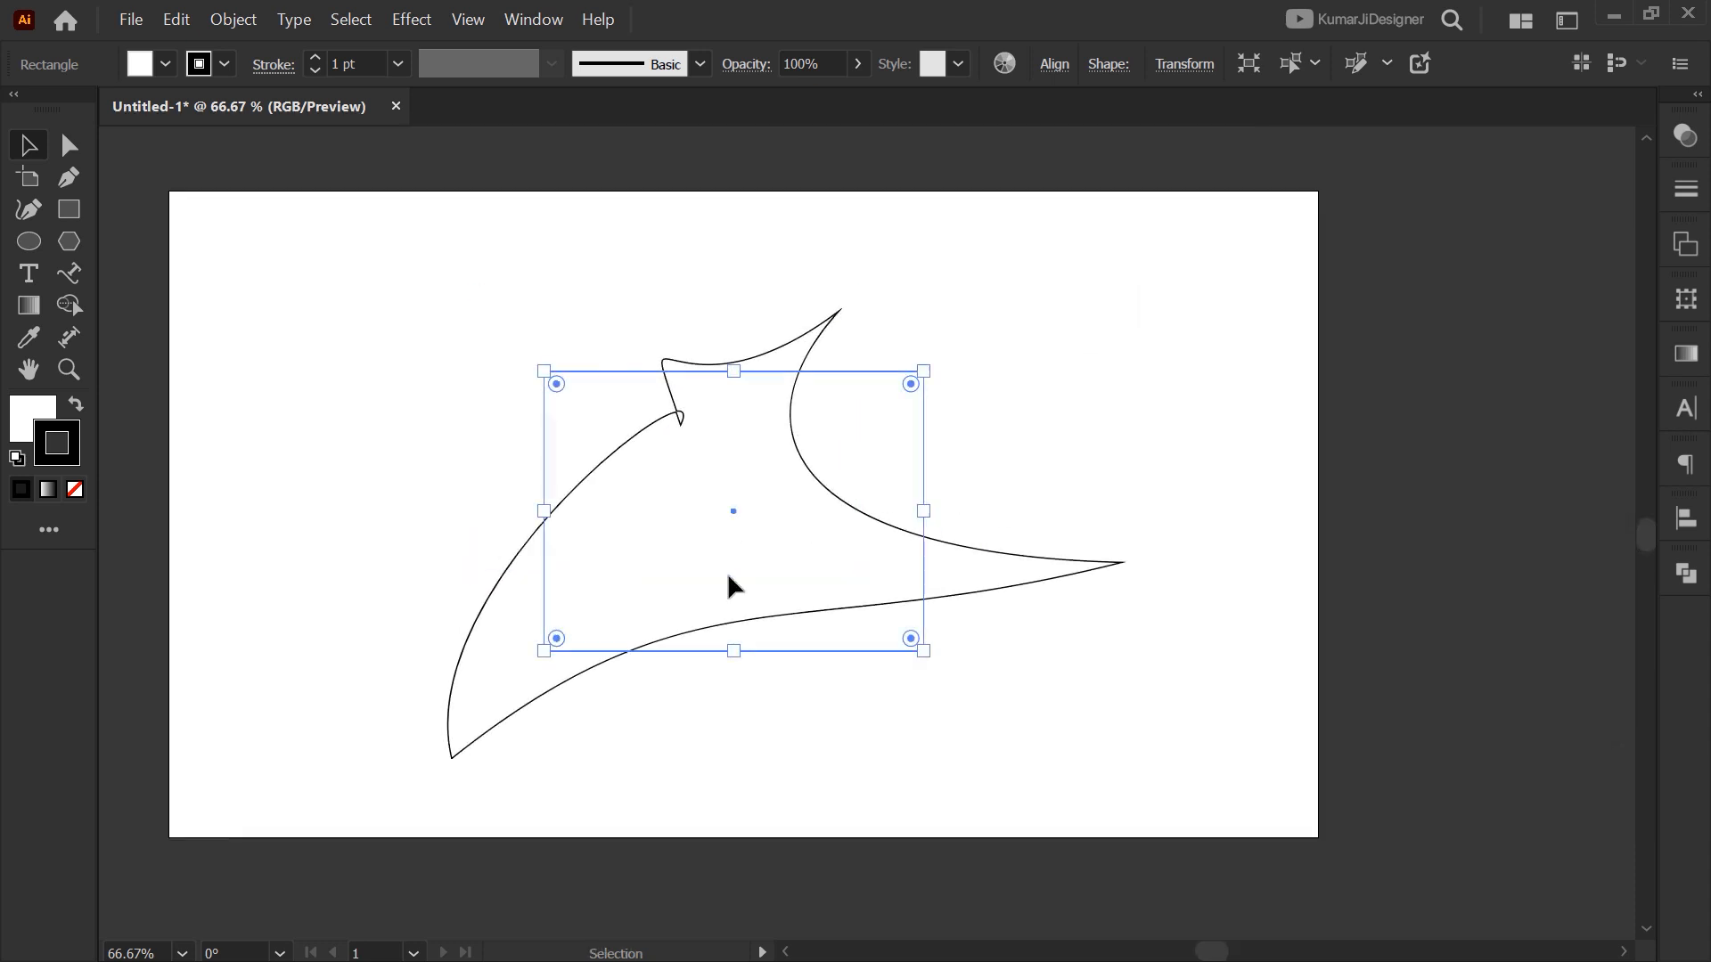
Undo the Tweak effect on the rectangle
left_click(1090, 315)
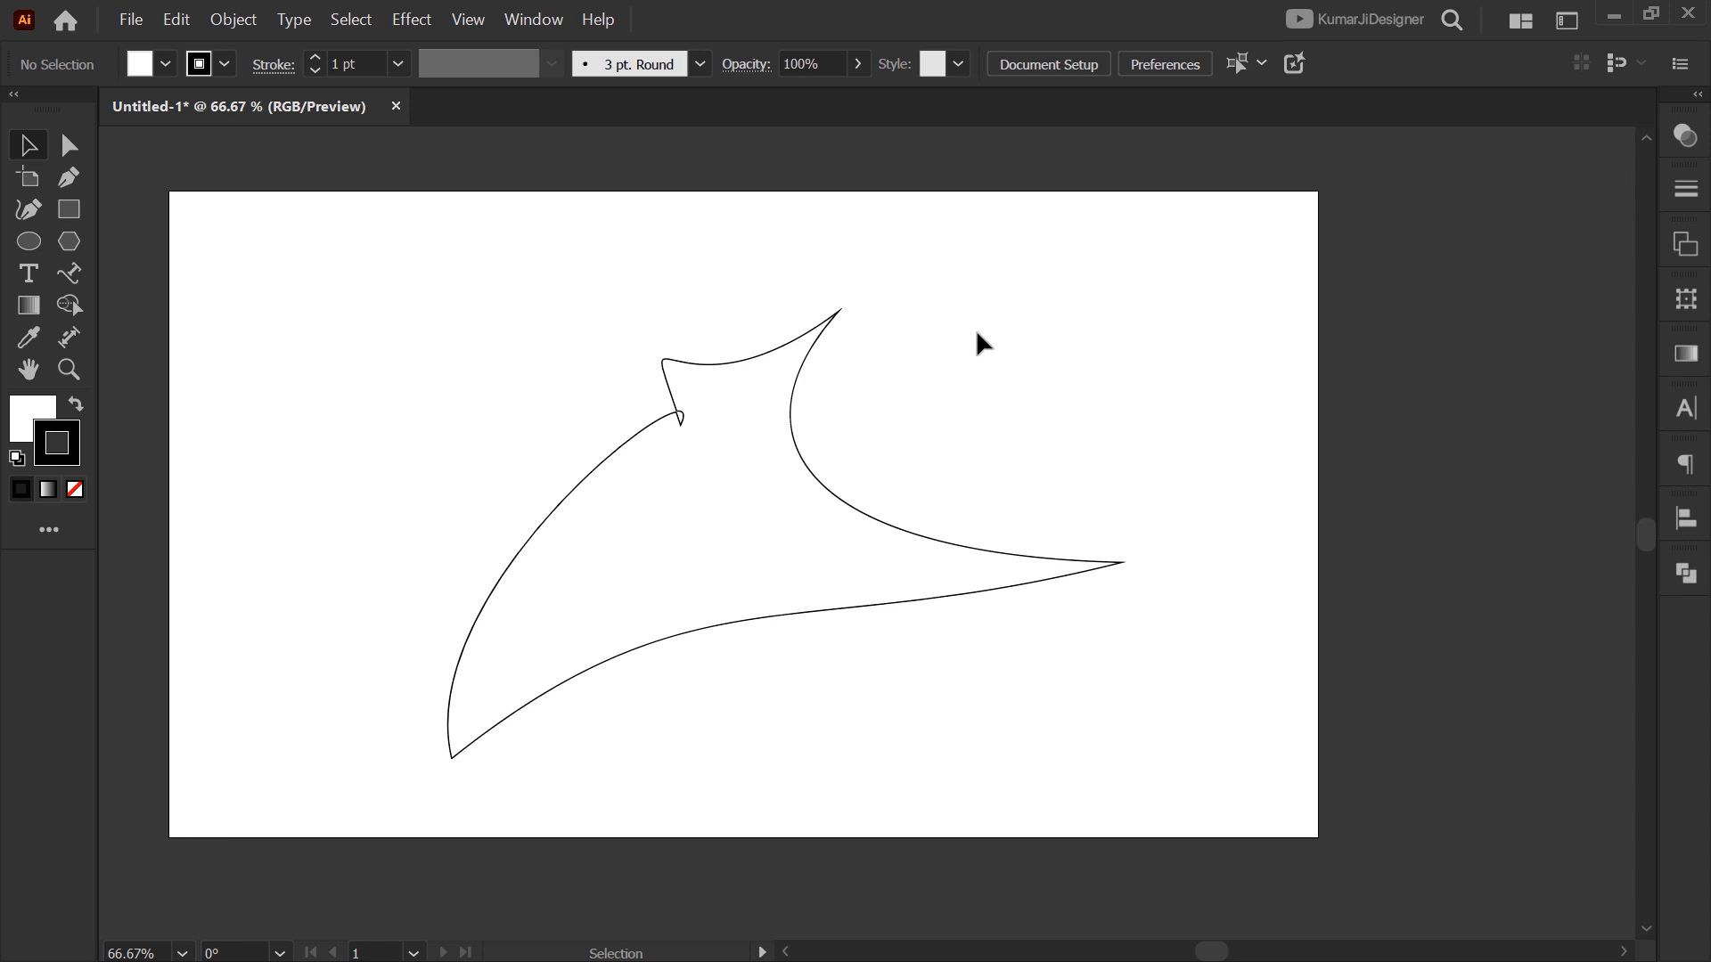
left_click(758, 532)
key("ctrl+z")
Preview a Twist effect on the rectangle with a 45° angle
left_click(411, 19)
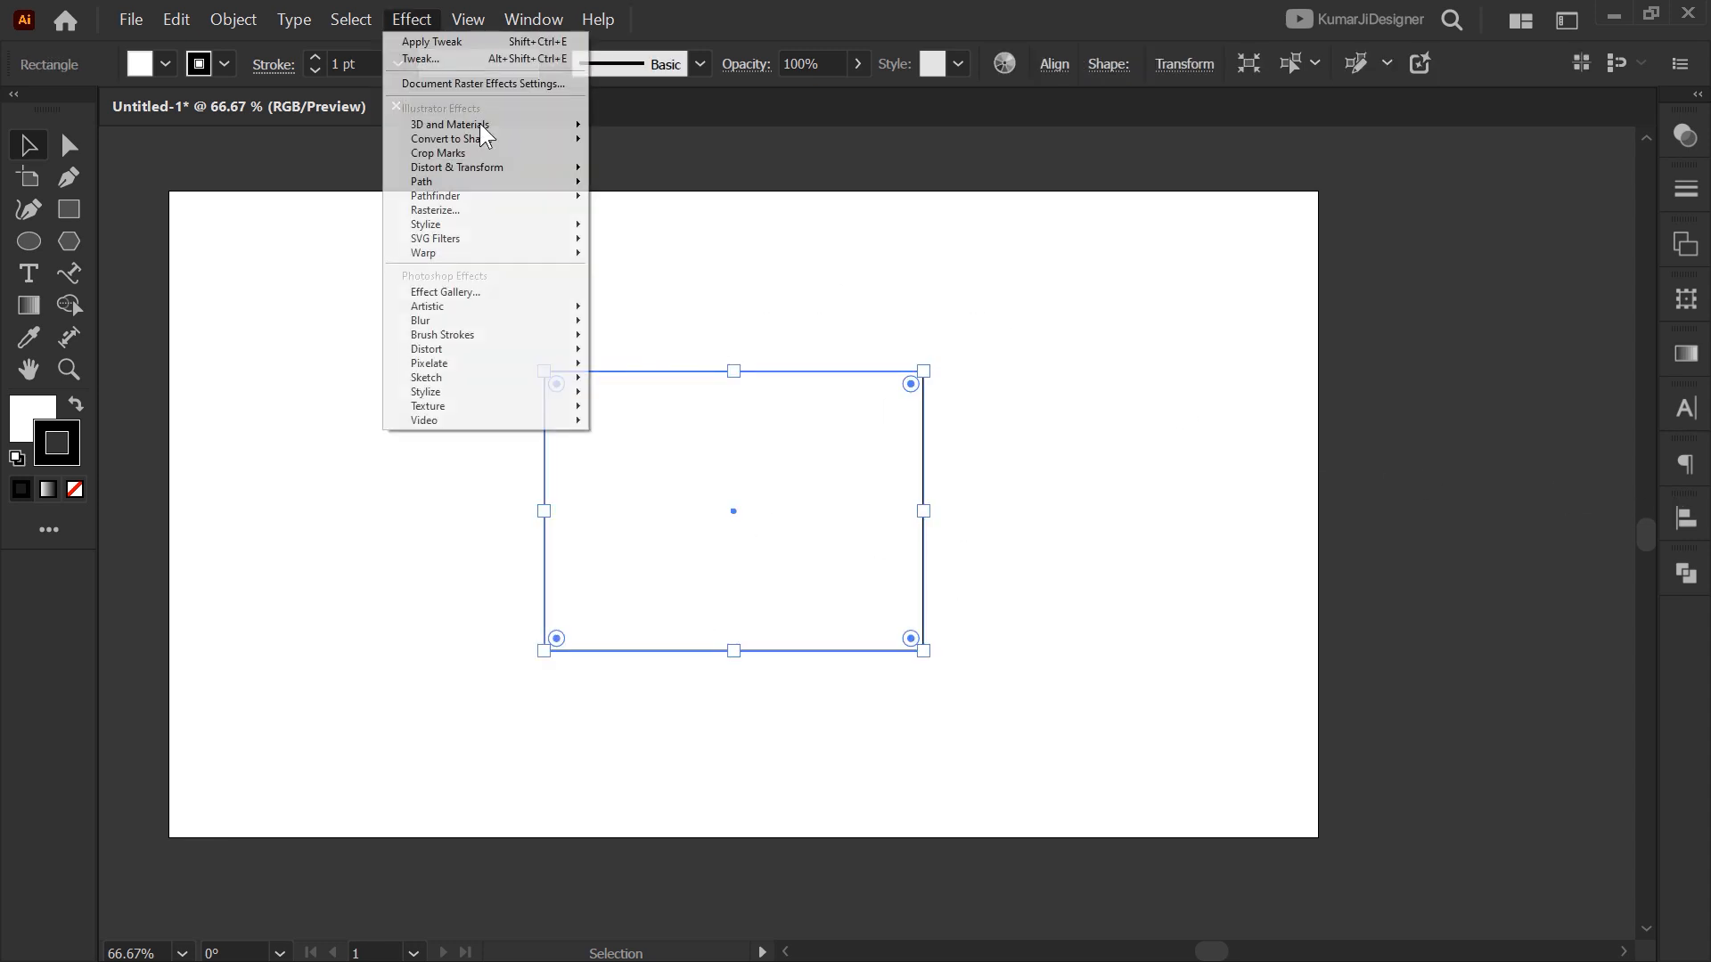
left_click(624, 238)
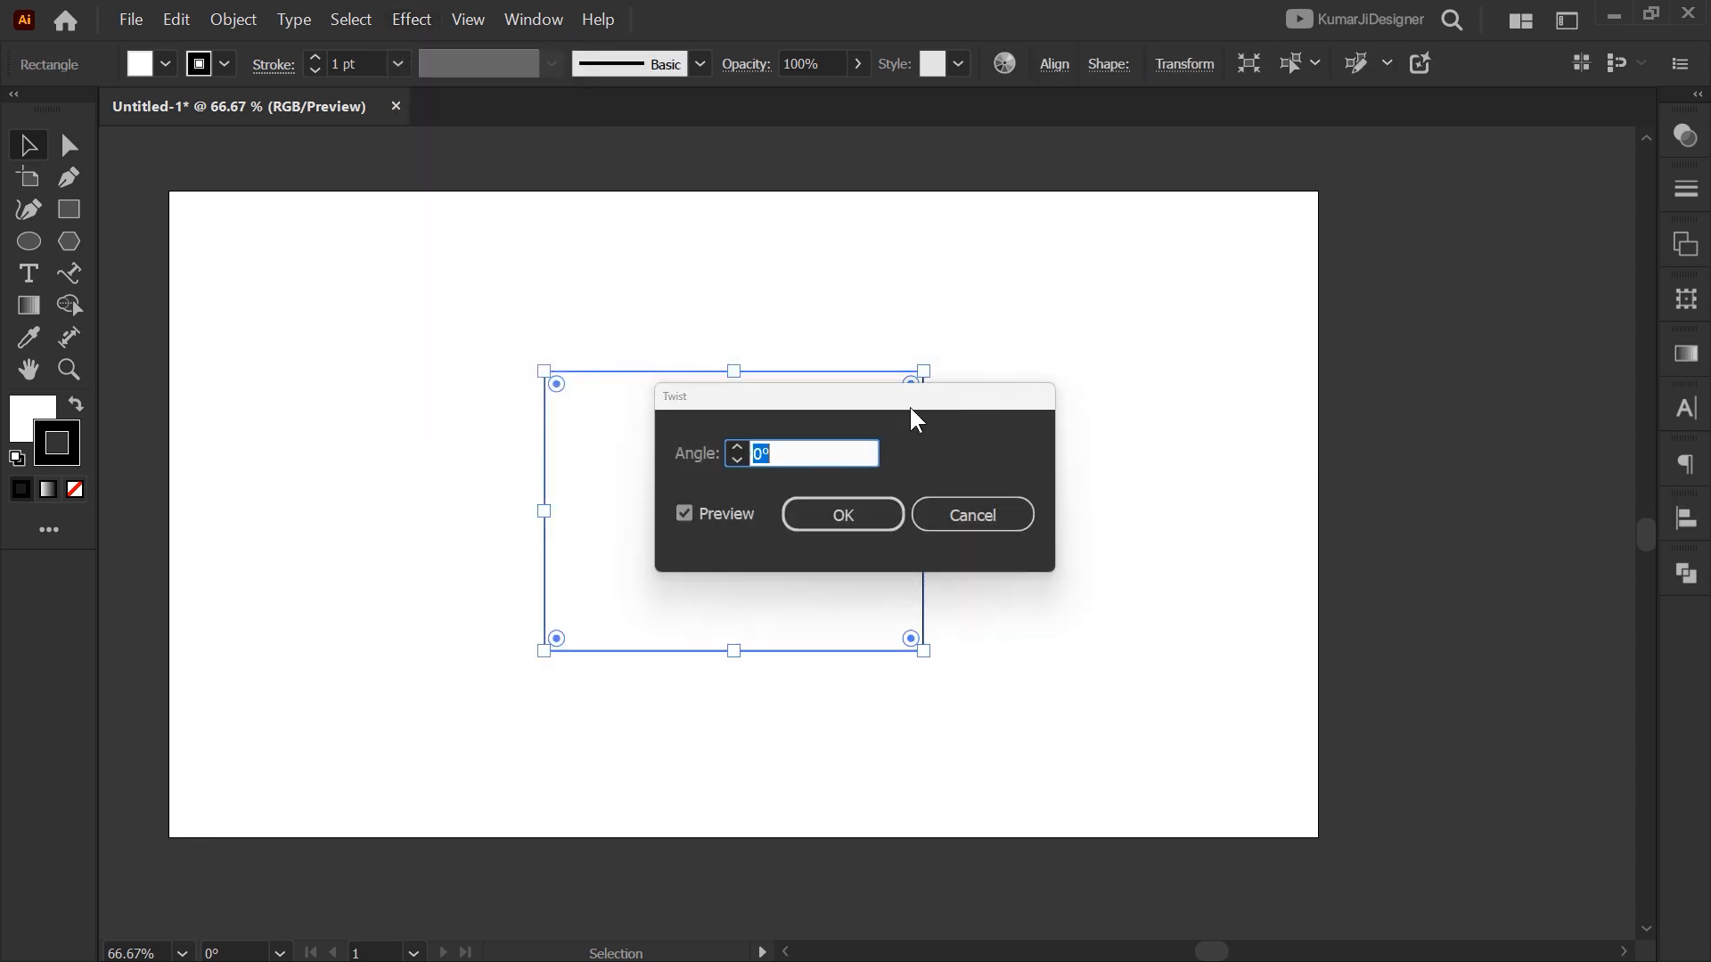
left_click_drag(909, 398, 1348, 293)
left_click(1177, 343)
left_click(1177, 342)
left_click(1177, 342)
left_click(1178, 342)
left_click_drag(1258, 350, 1130, 383)
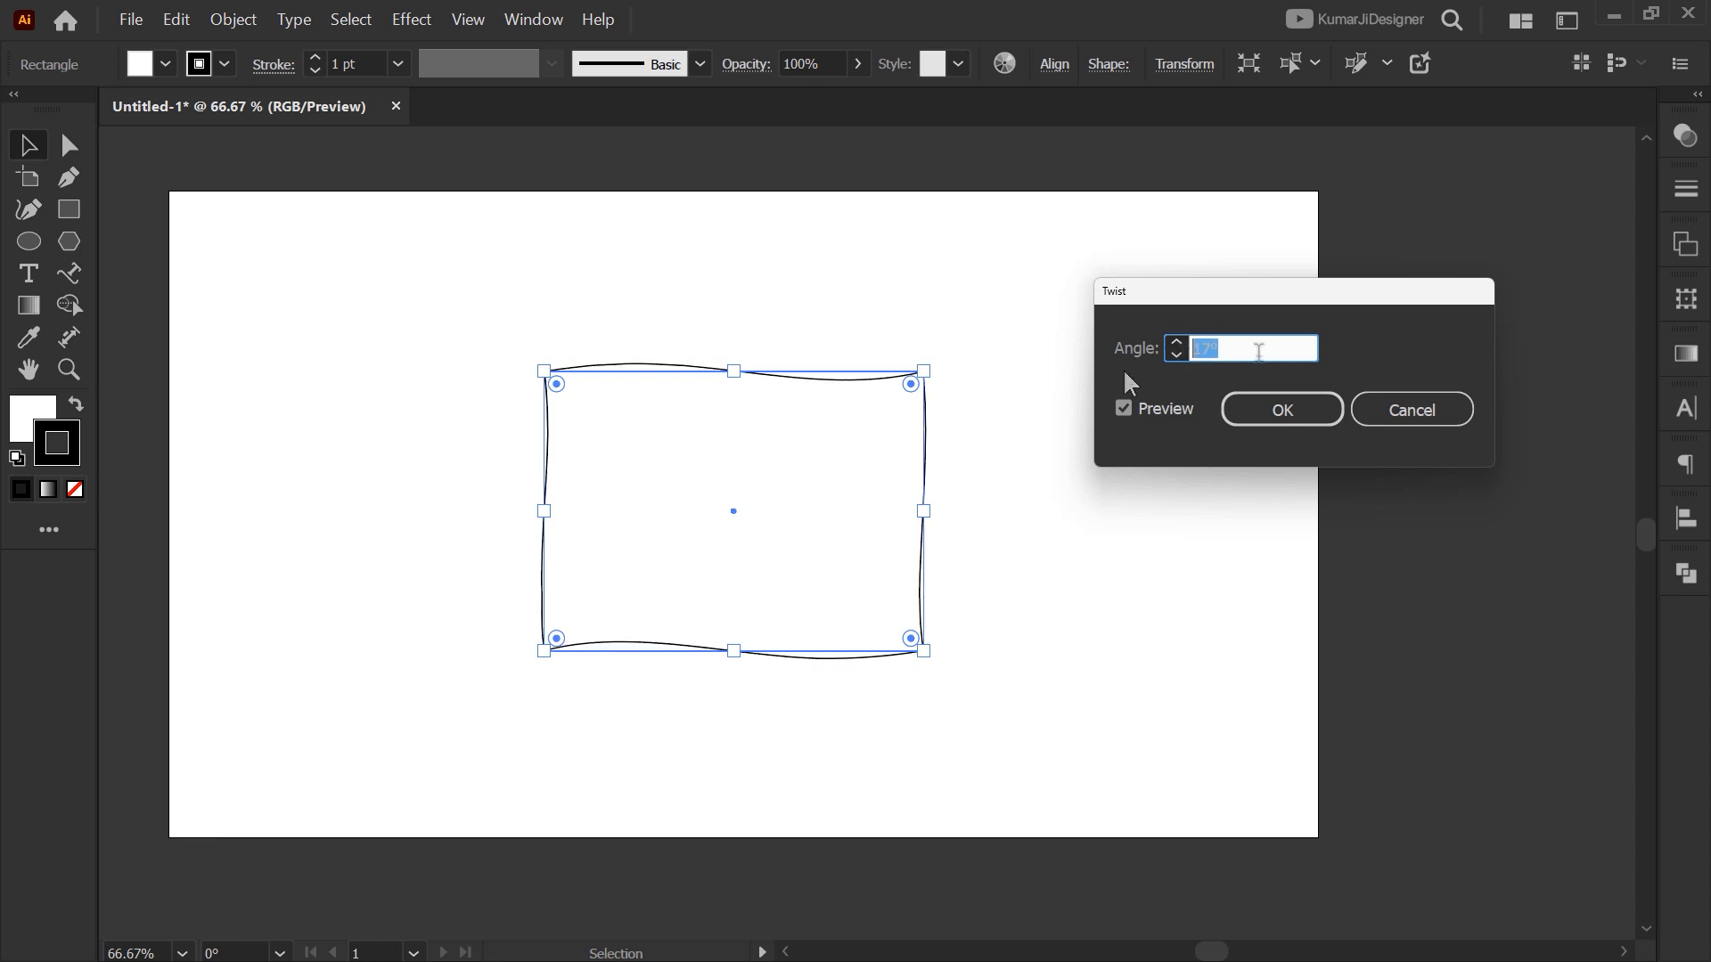
type("45")
key("Tab")
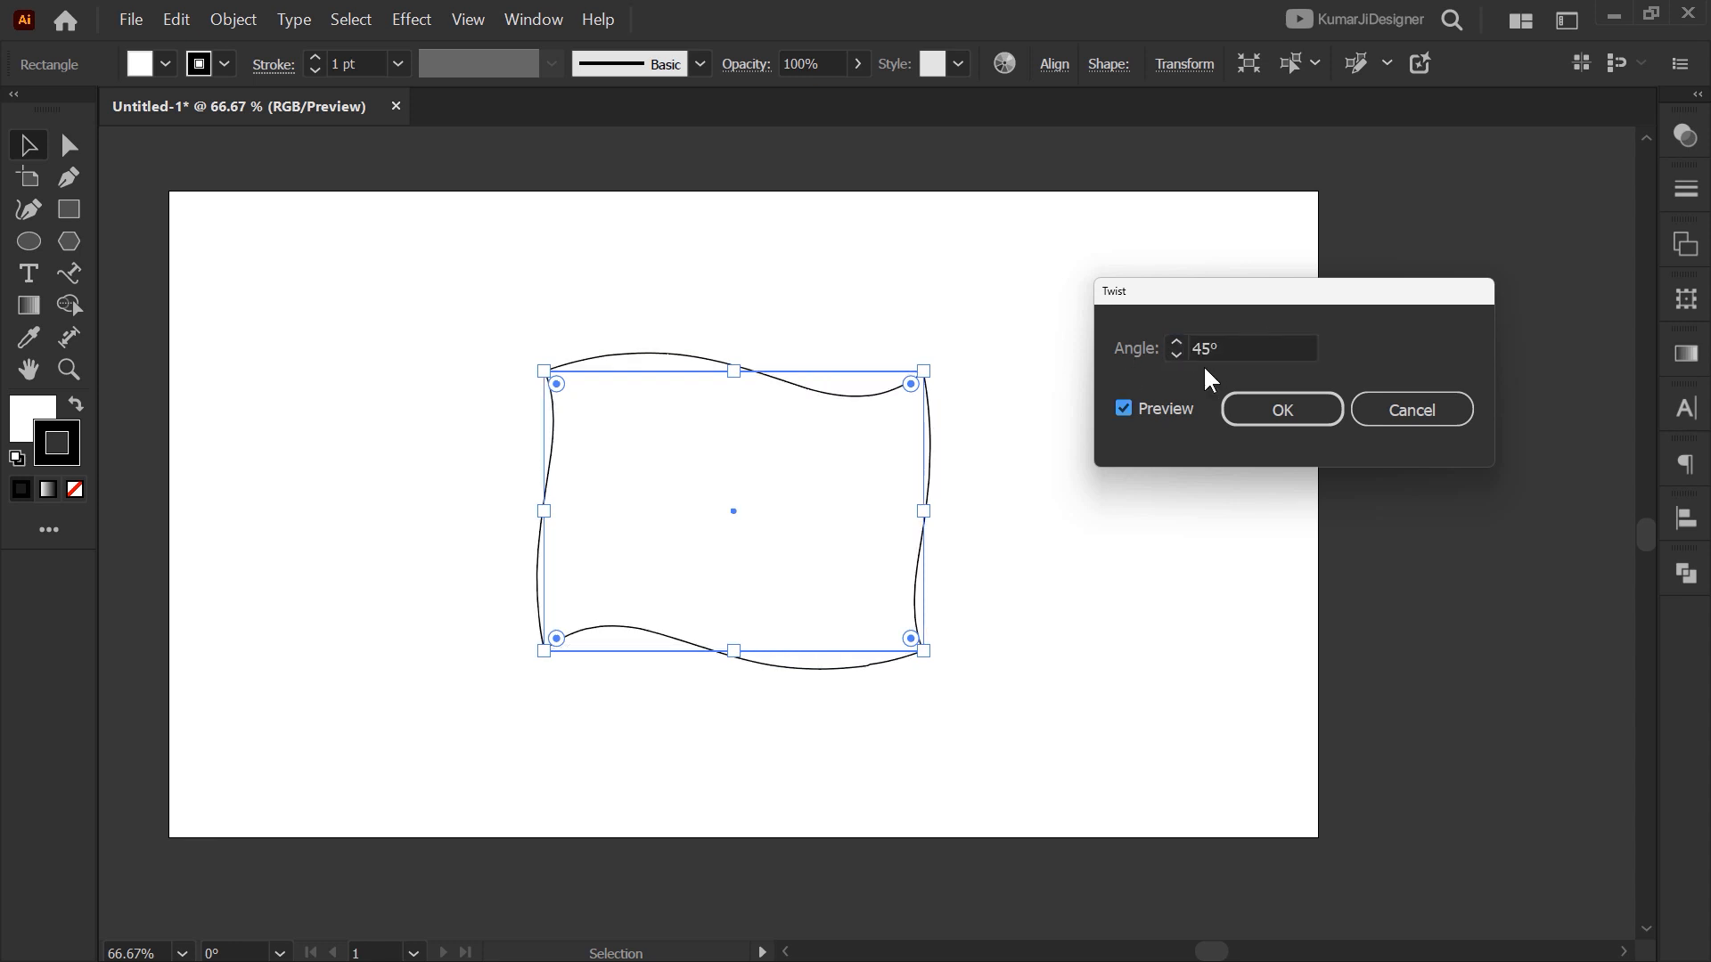
Try a Twist angle of -46° on the rectangle and cancel the effect
left_click(1193, 343)
type("-")
key("Tab")
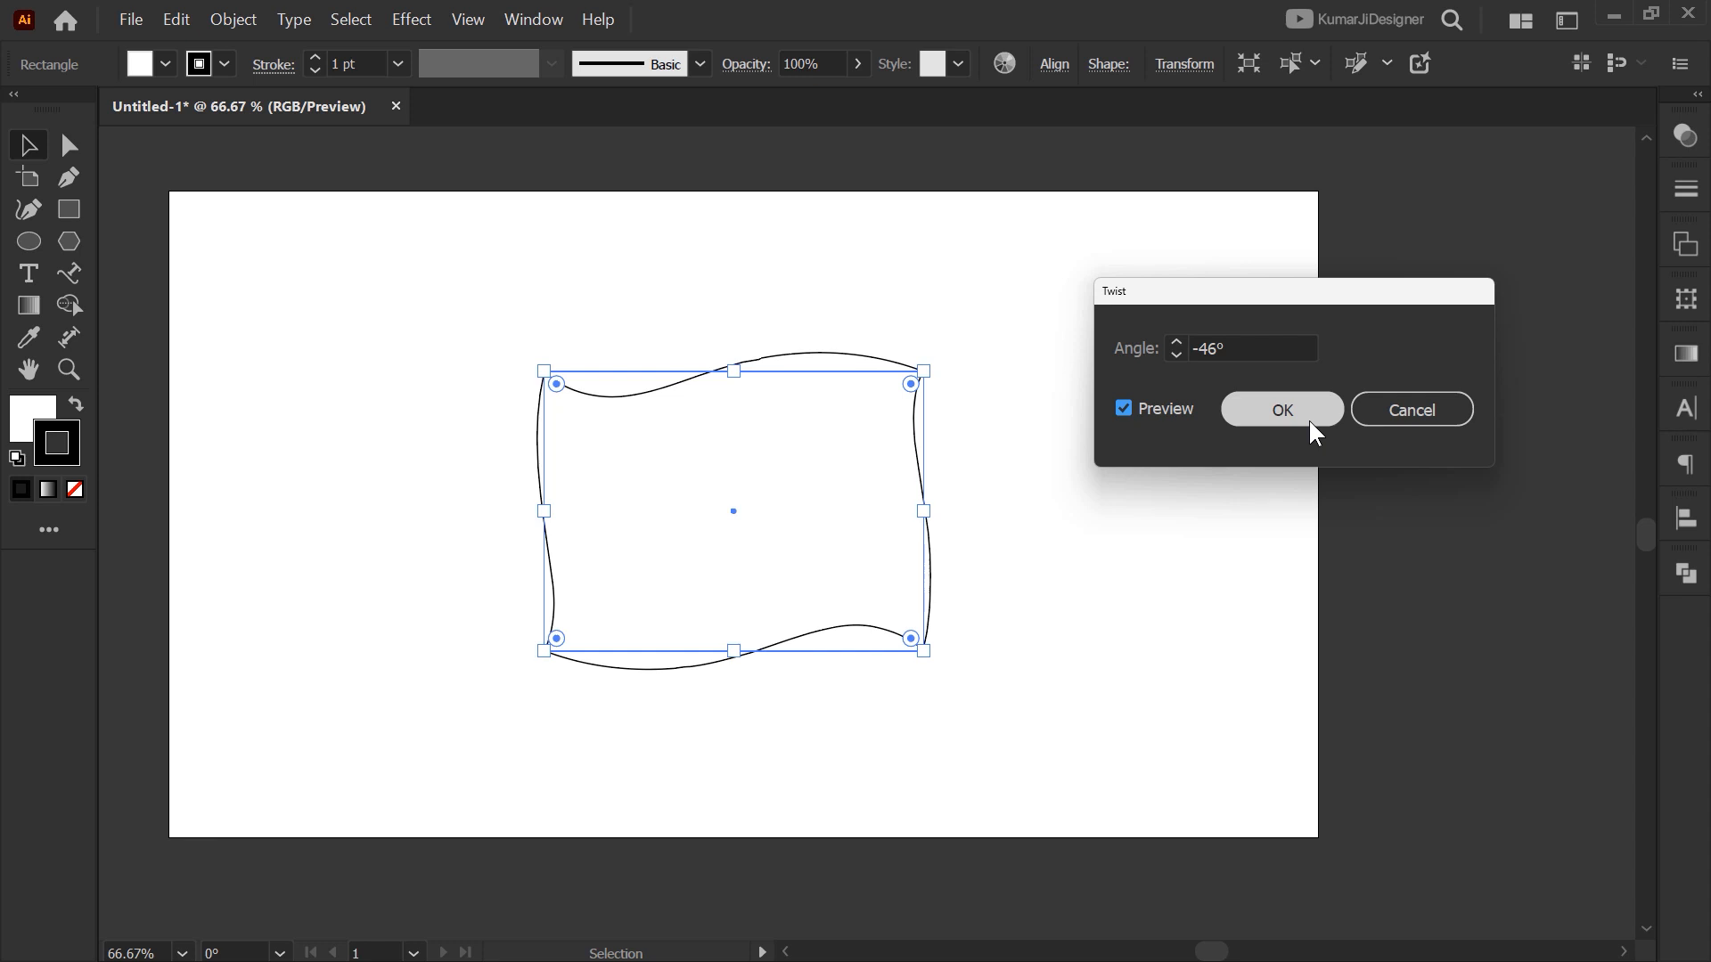
left_click(1410, 411)
Preview a Zig Zag effect on the rectangle with a 35 px absolute size, smooth points and a reduced number of ridges per segment
left_click(411, 19)
mouse_move(473, 168)
left_click(671, 291)
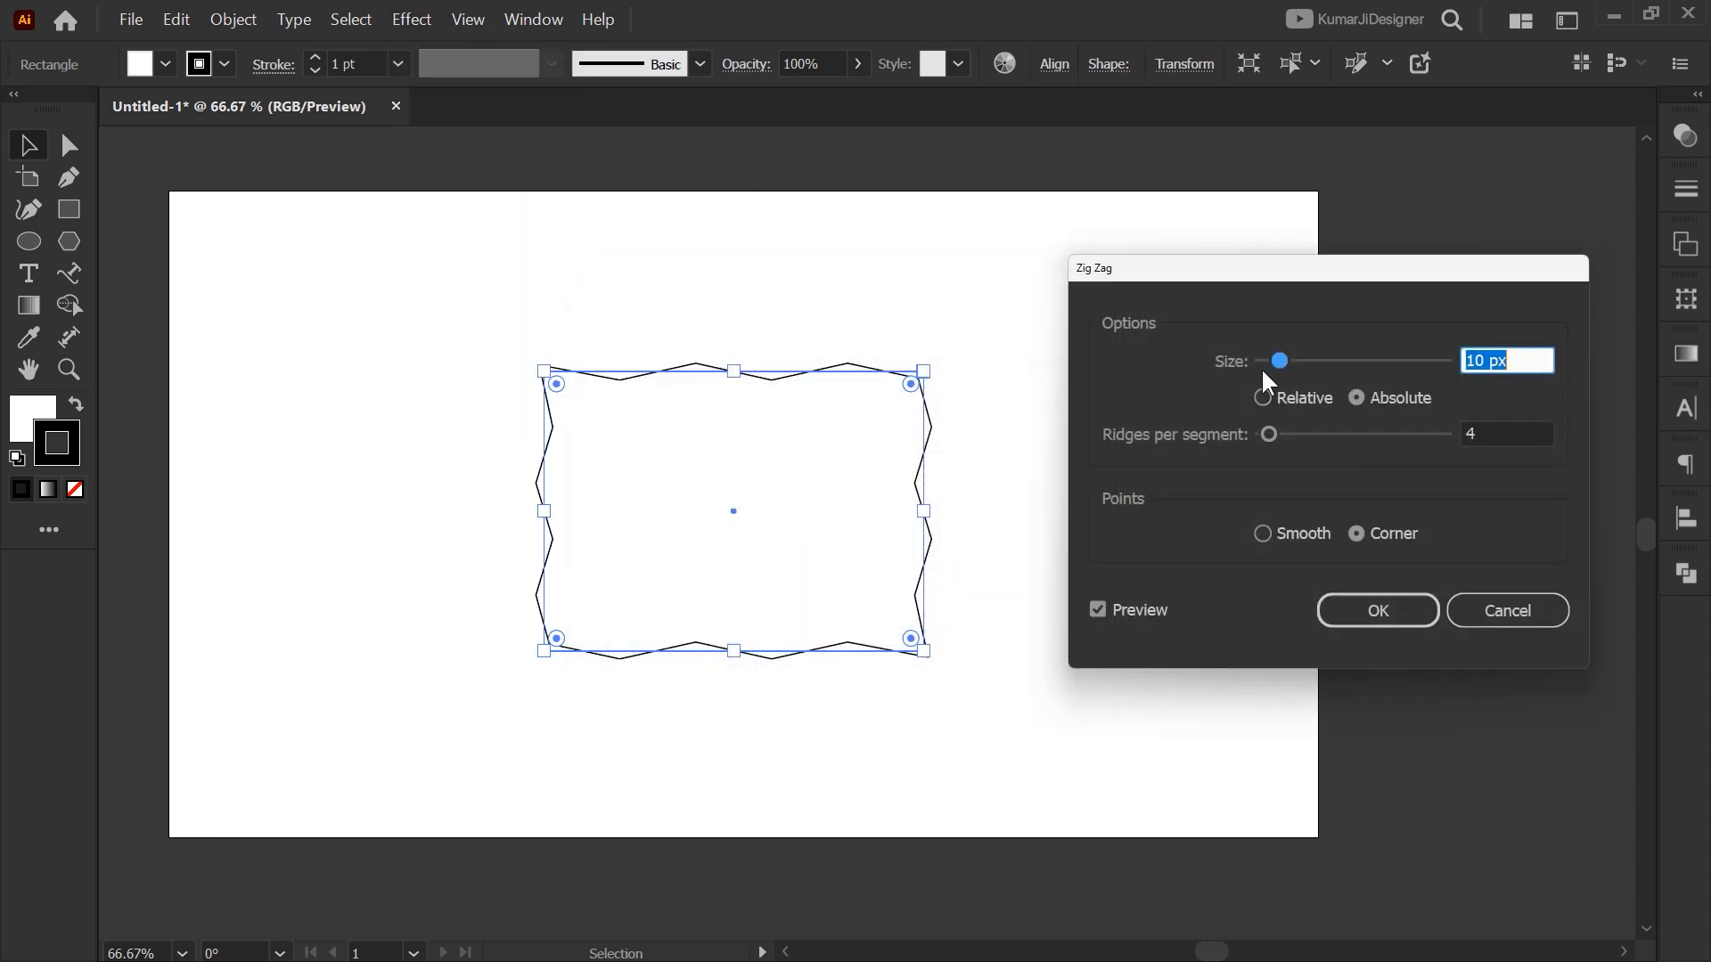
left_click_drag(1279, 362, 1305, 364)
left_click_drag(1305, 364, 1325, 364)
left_click(1283, 540)
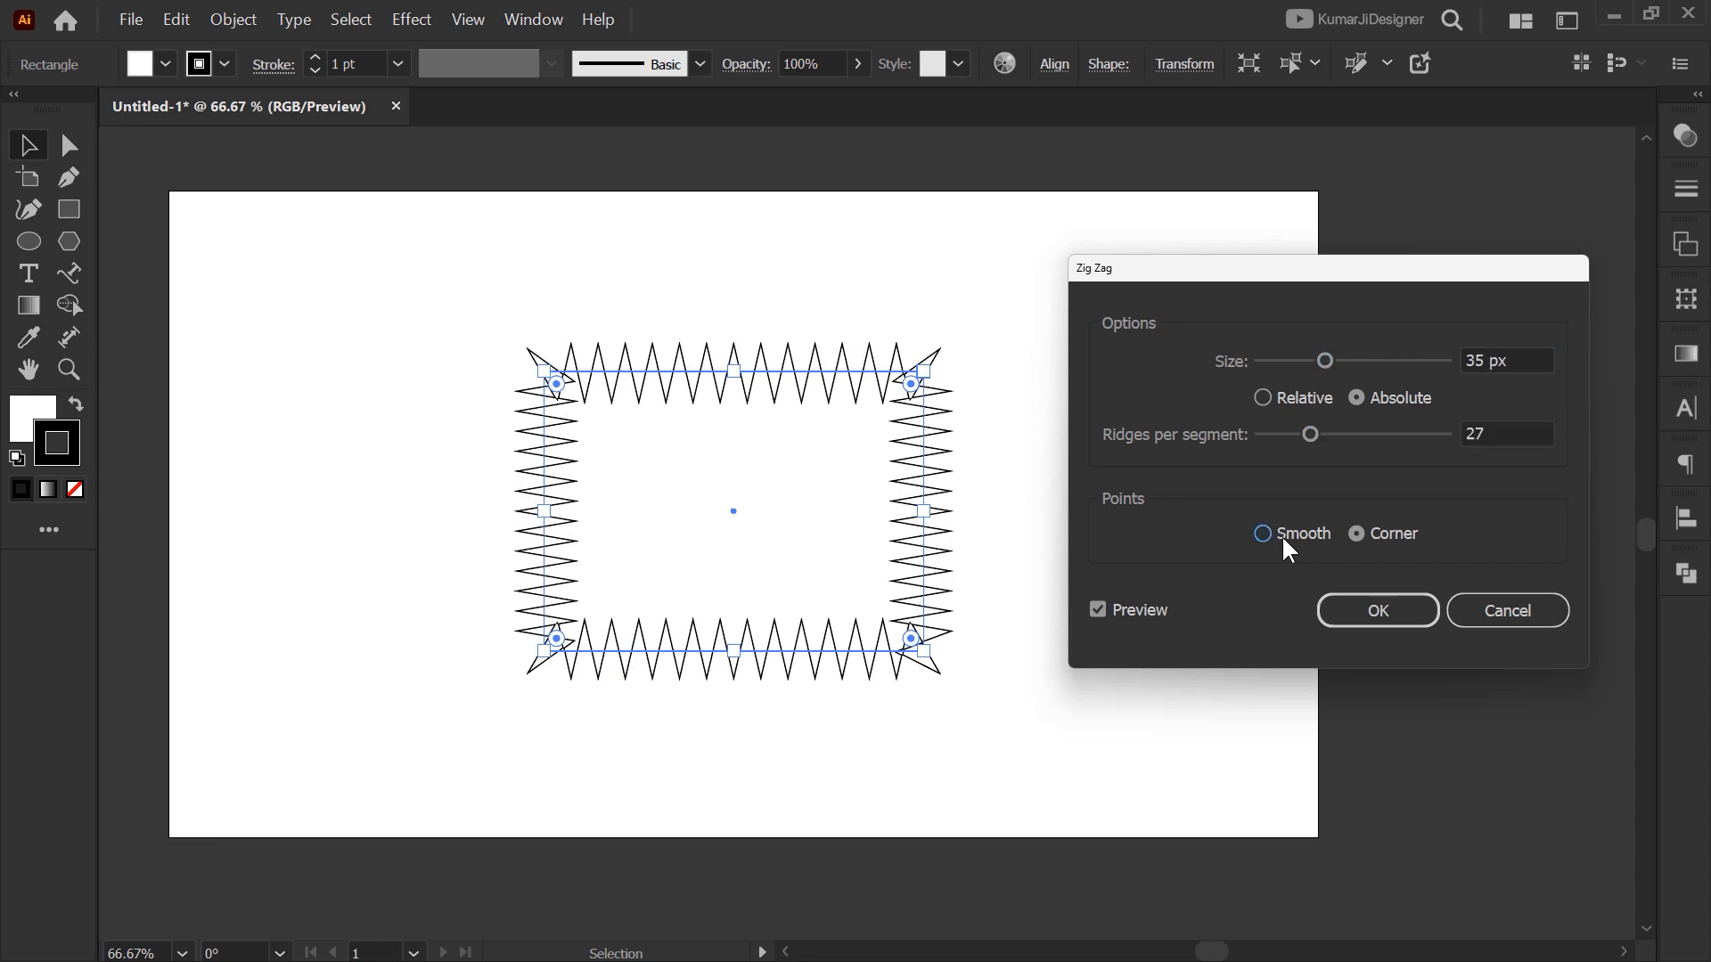
left_click_drag(1310, 434, 1299, 434)
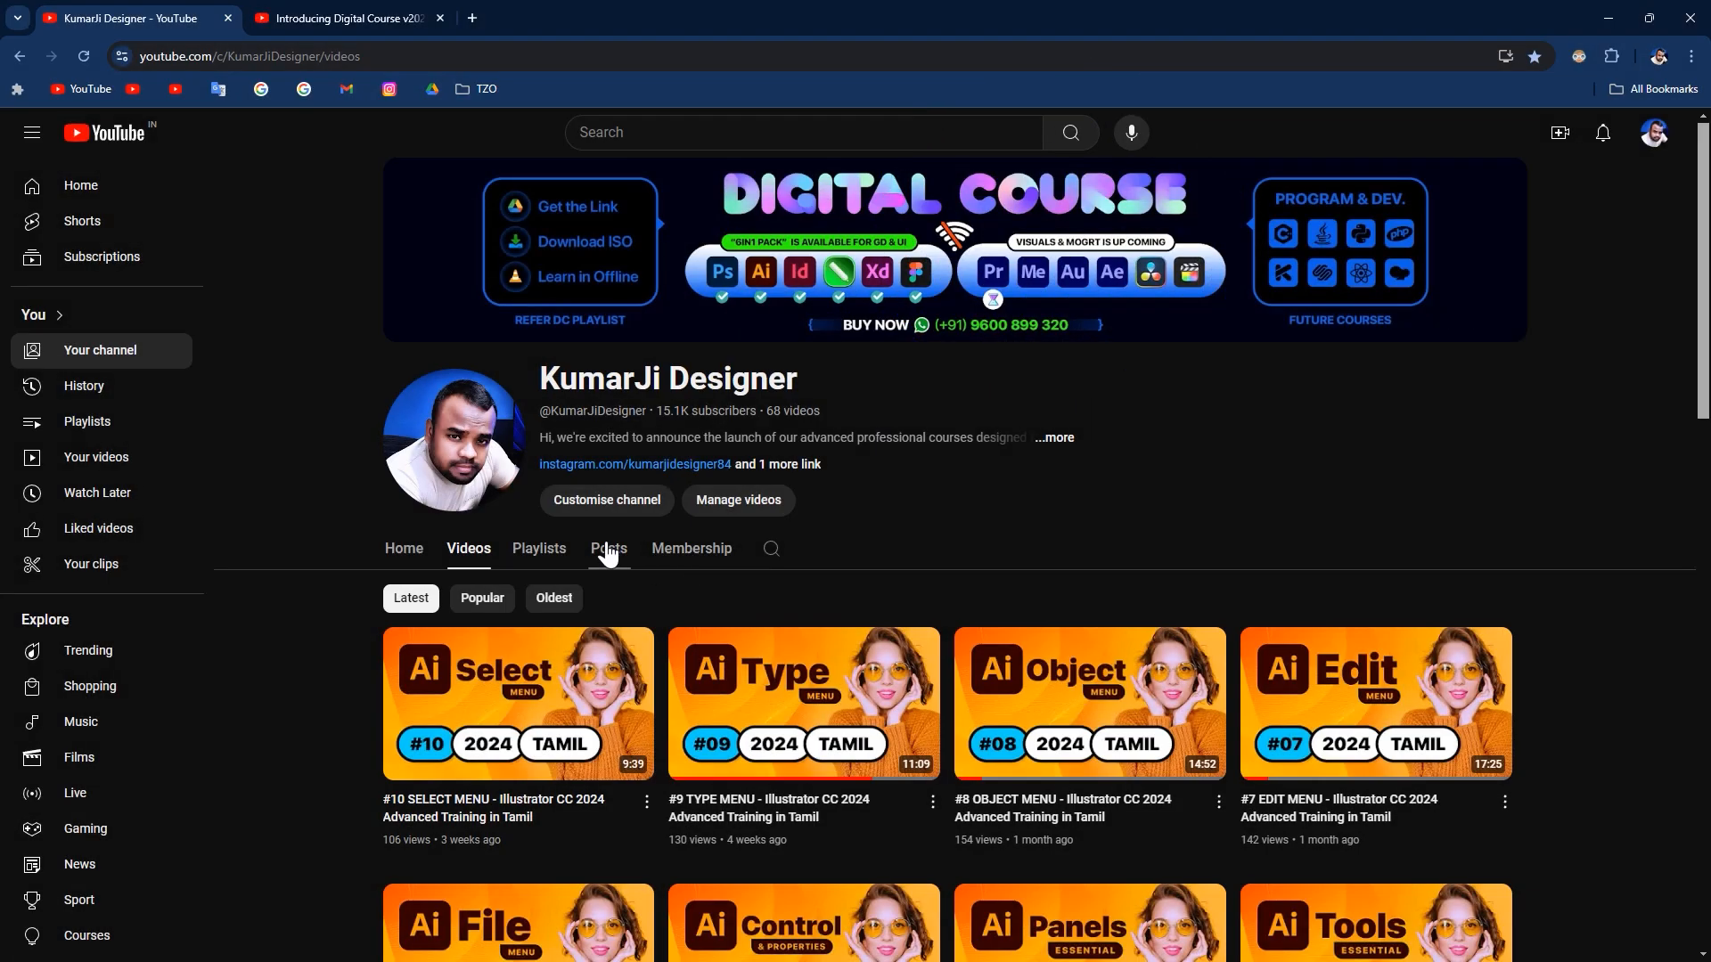
Browse the YouTube channel's playlists and open the "Digital Course v2024 - 6in1 Trailer" playlist
left_click(557, 550)
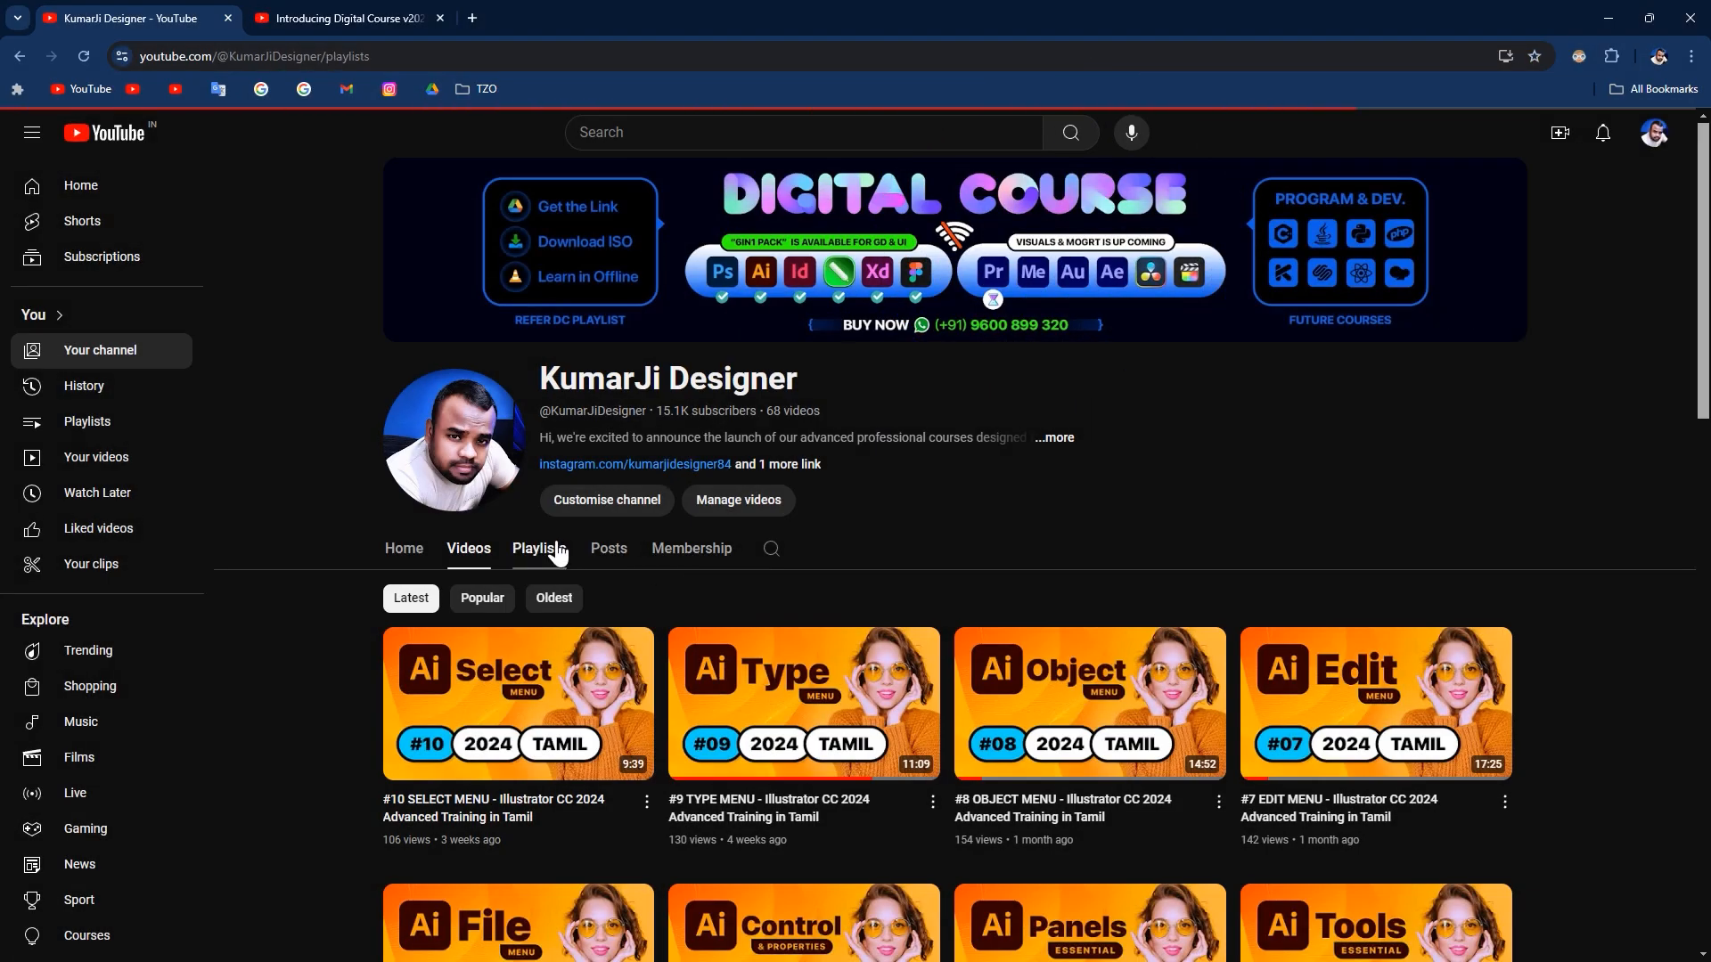
scroll(623, 570, "down", 2)
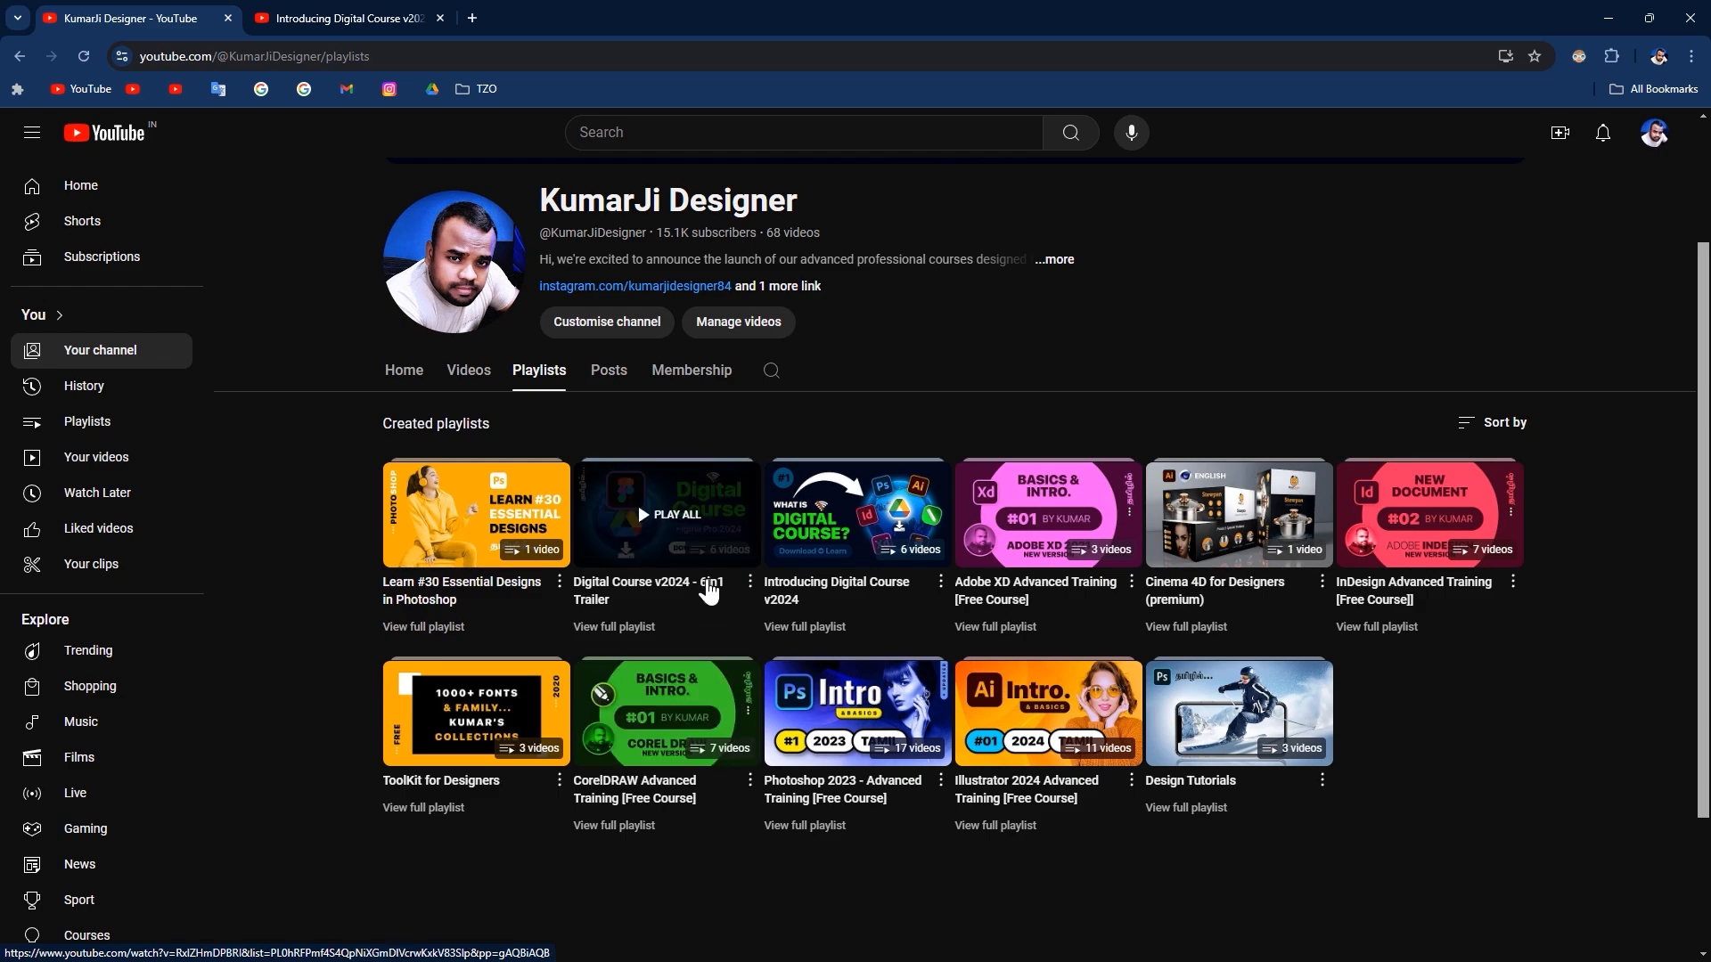
left_click(708, 591)
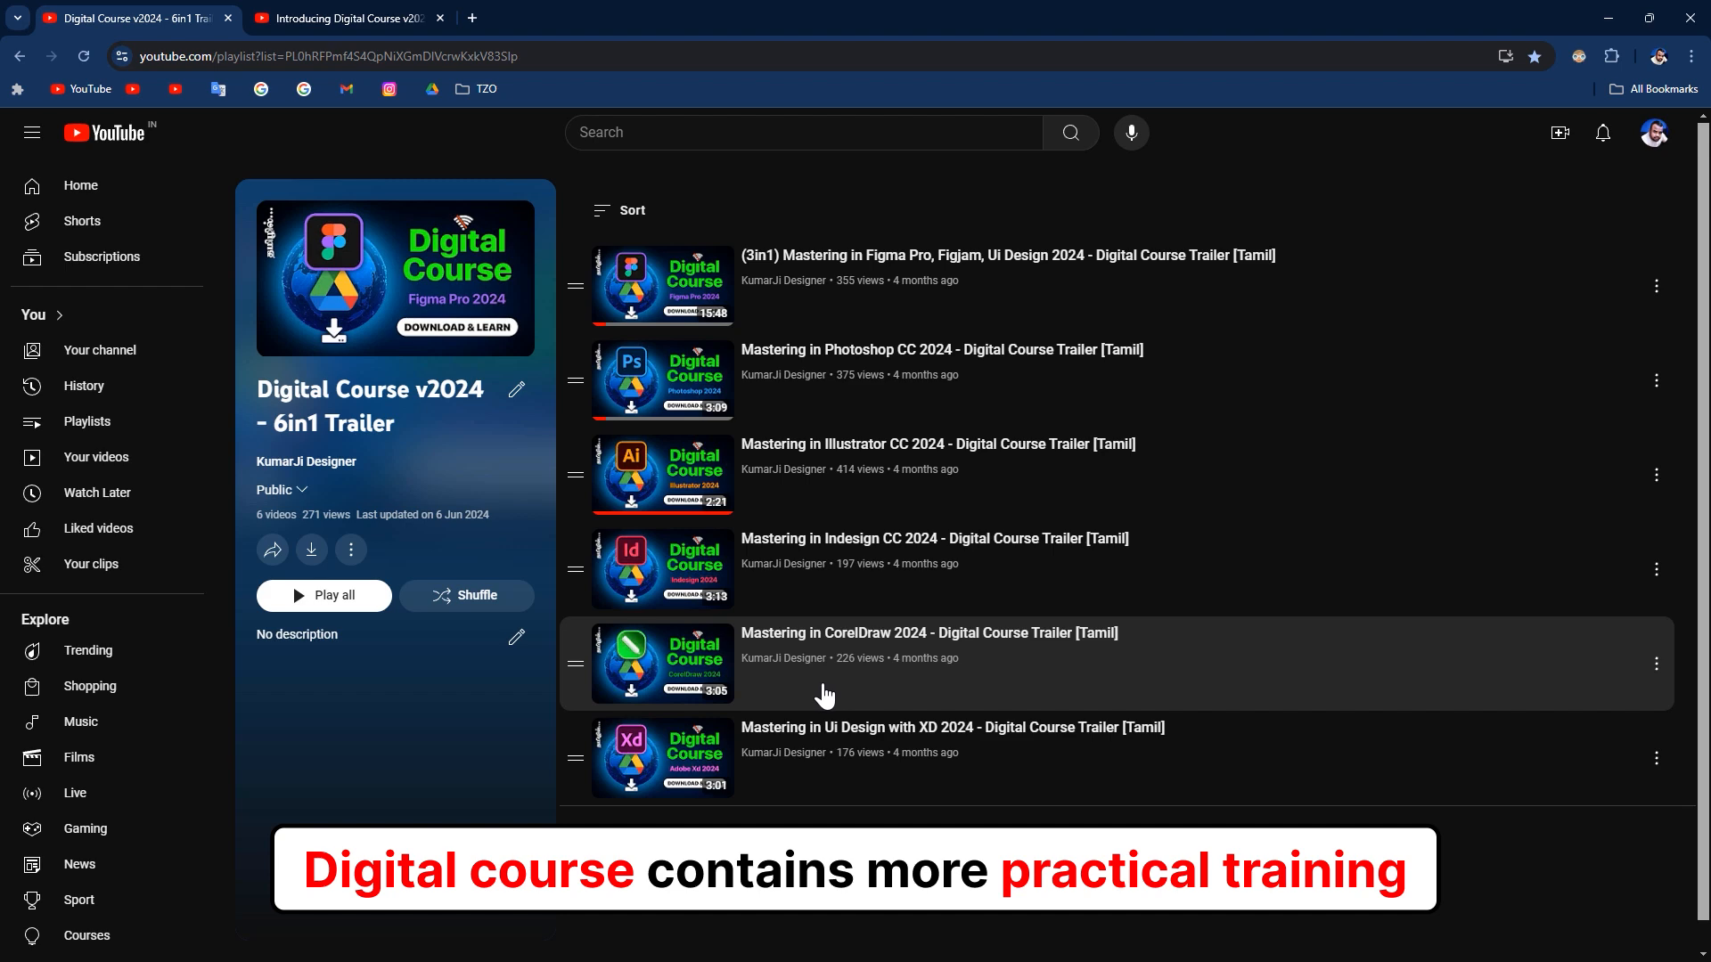
View the "Introducing Digital Course v2024" playlist and return to the trailer playlist
left_click(347, 18)
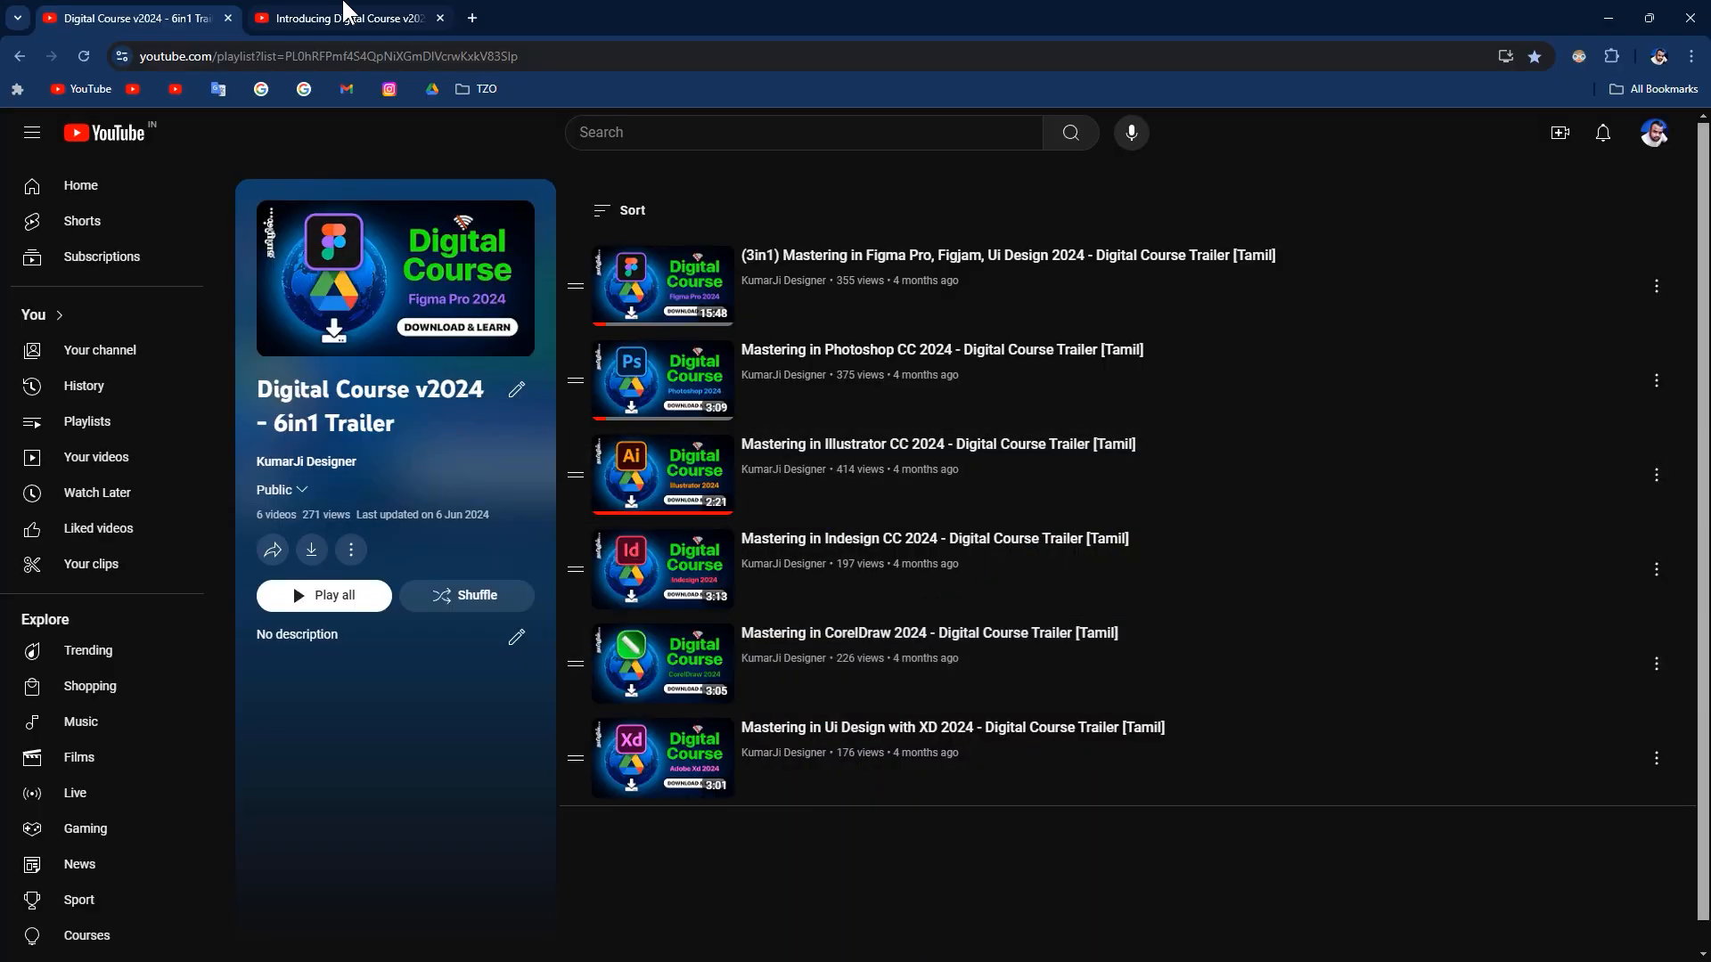
left_click(349, 12)
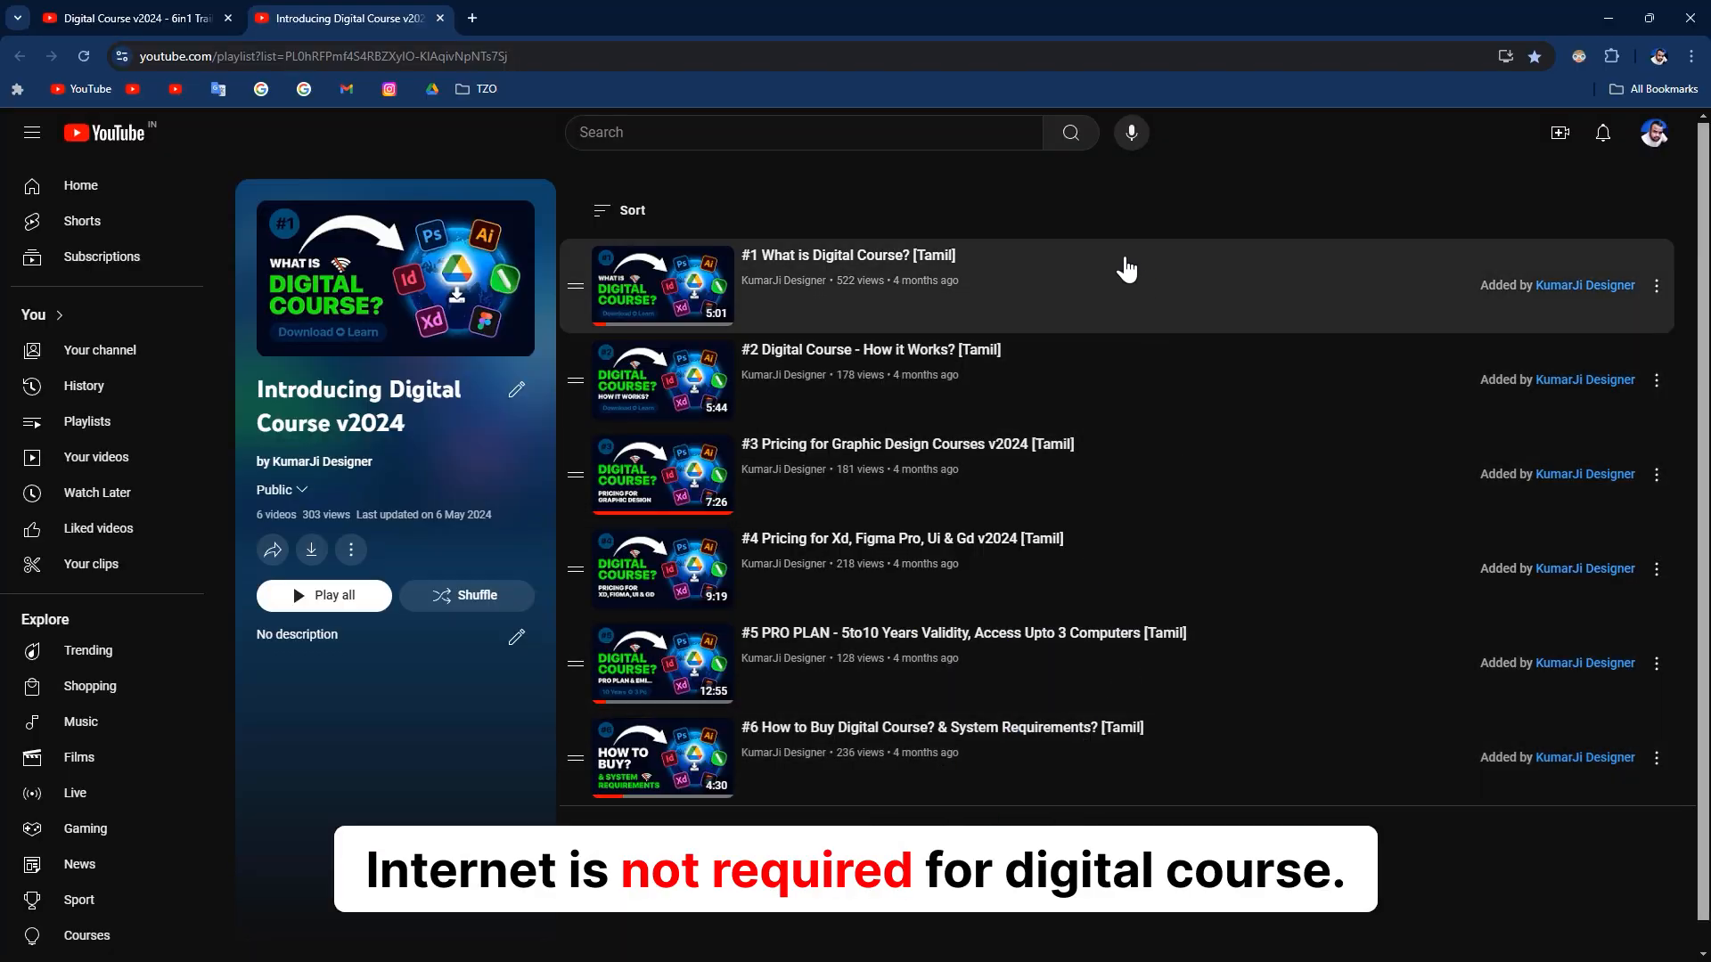
key("ctrl+shift+Tab")
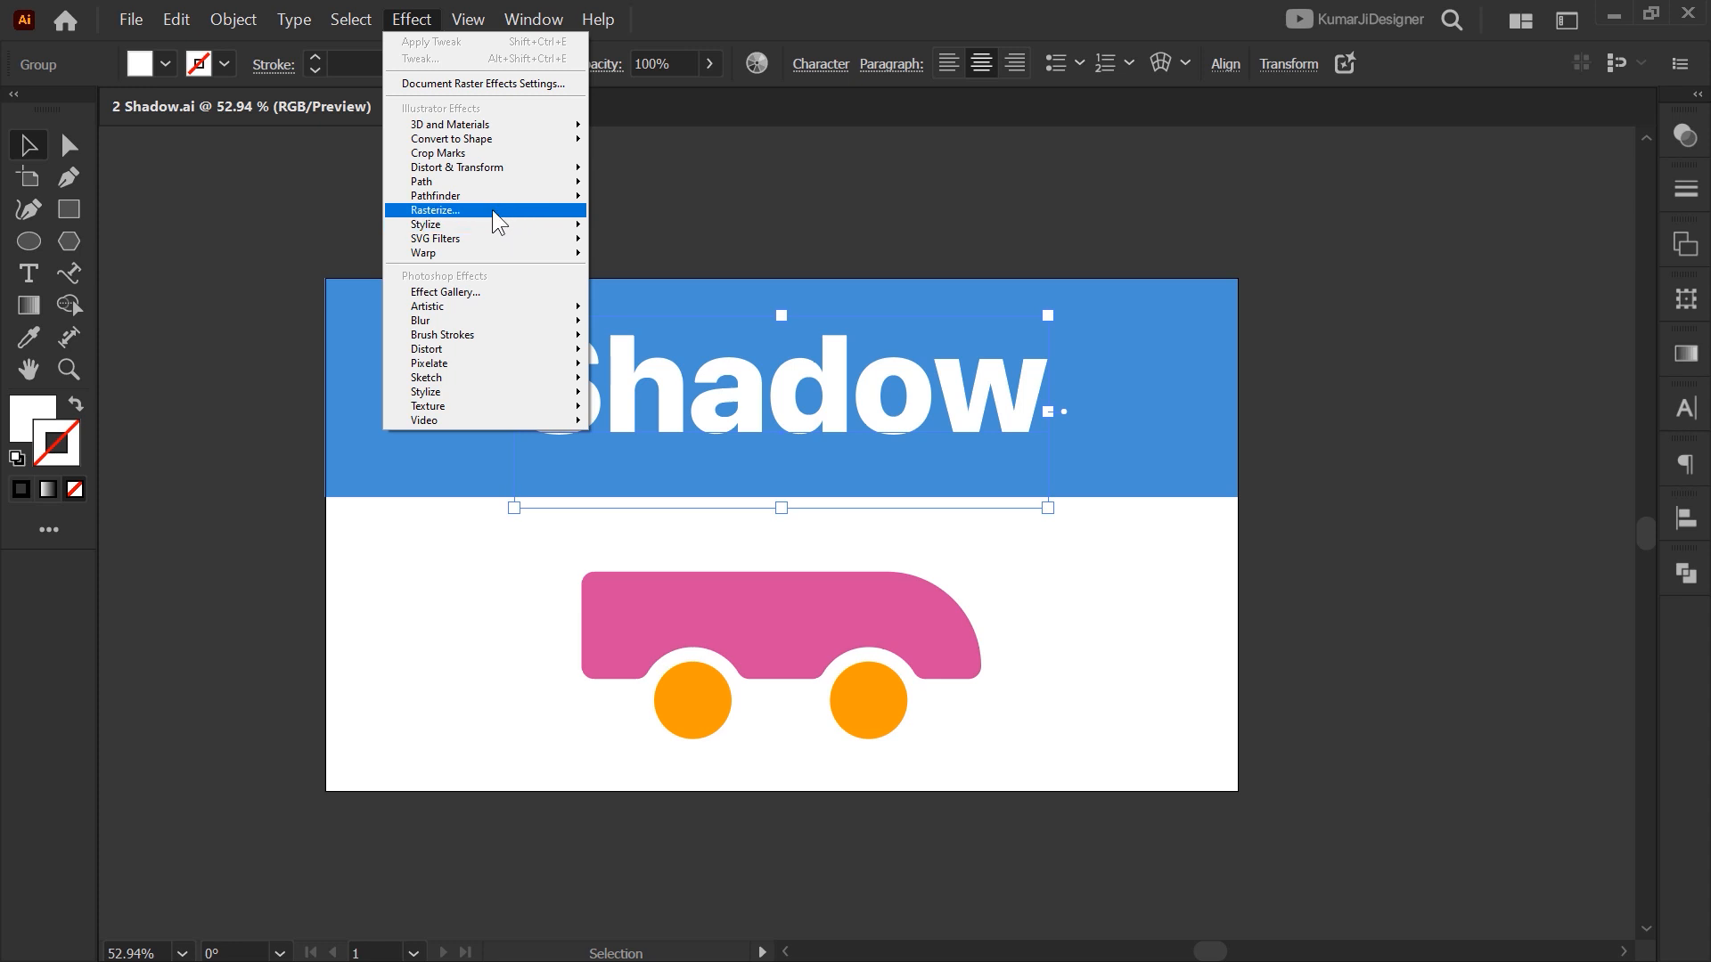
Preview a Drop Shadow effect on the "Shadow" heading, trying 20% opacity before settling on 50%
mouse_move(499, 223)
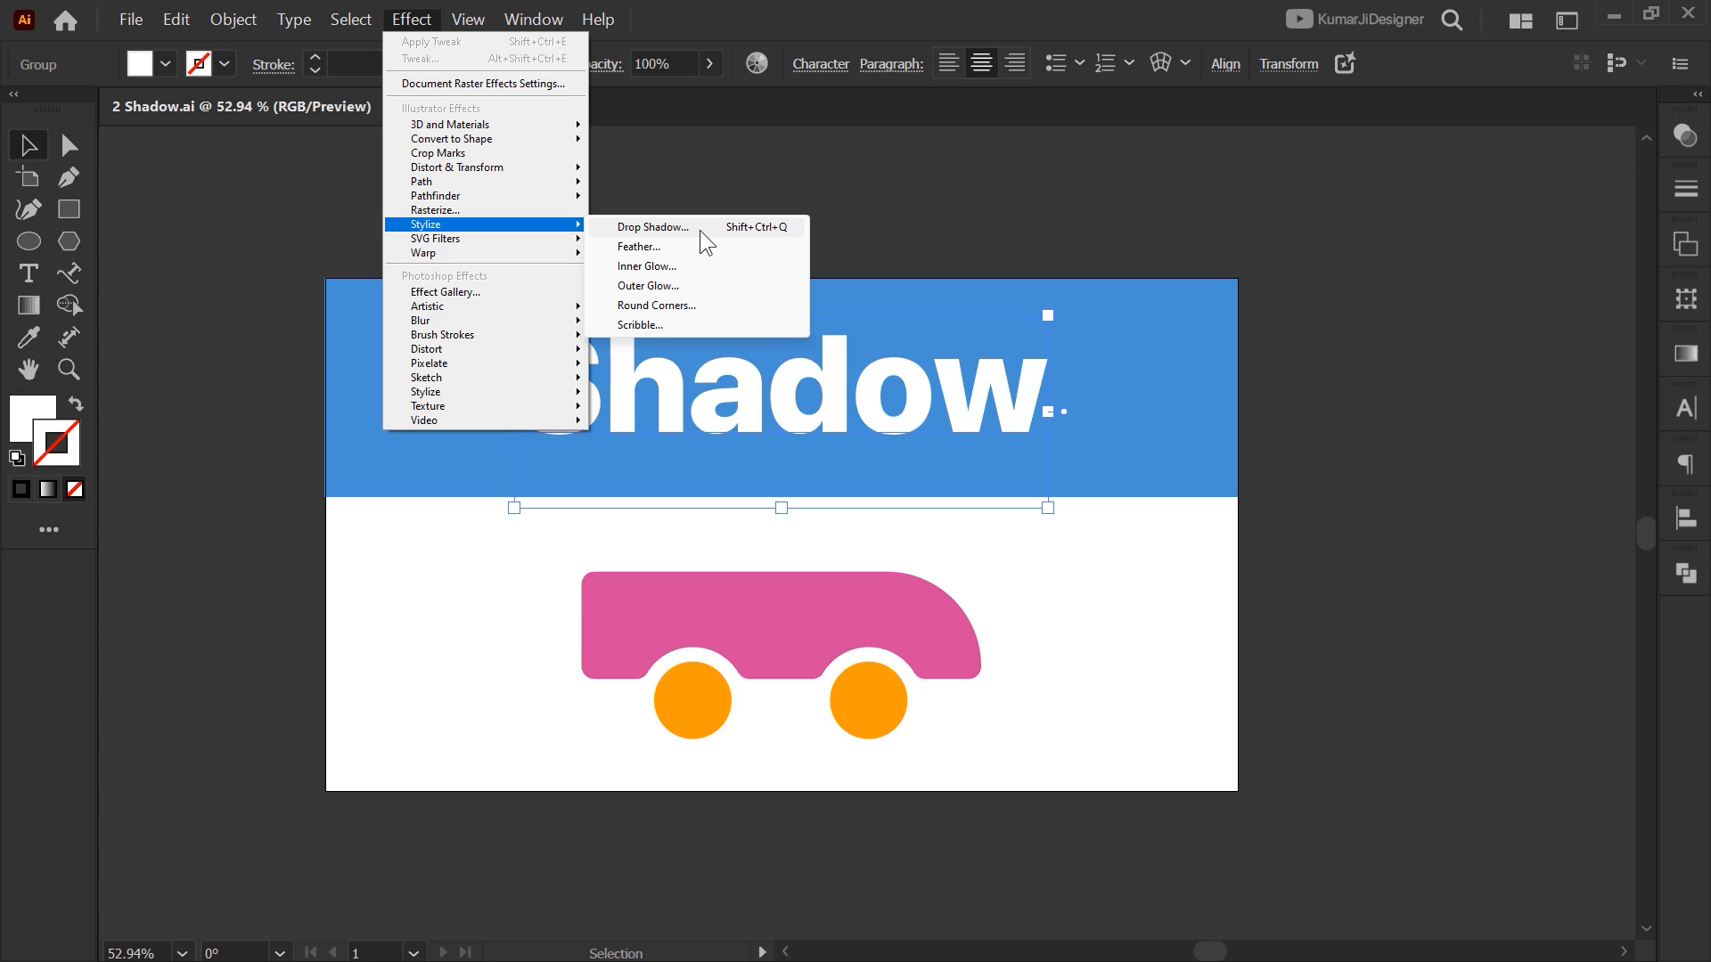
left_click(699, 229)
left_click_drag(852, 296, 1315, 238)
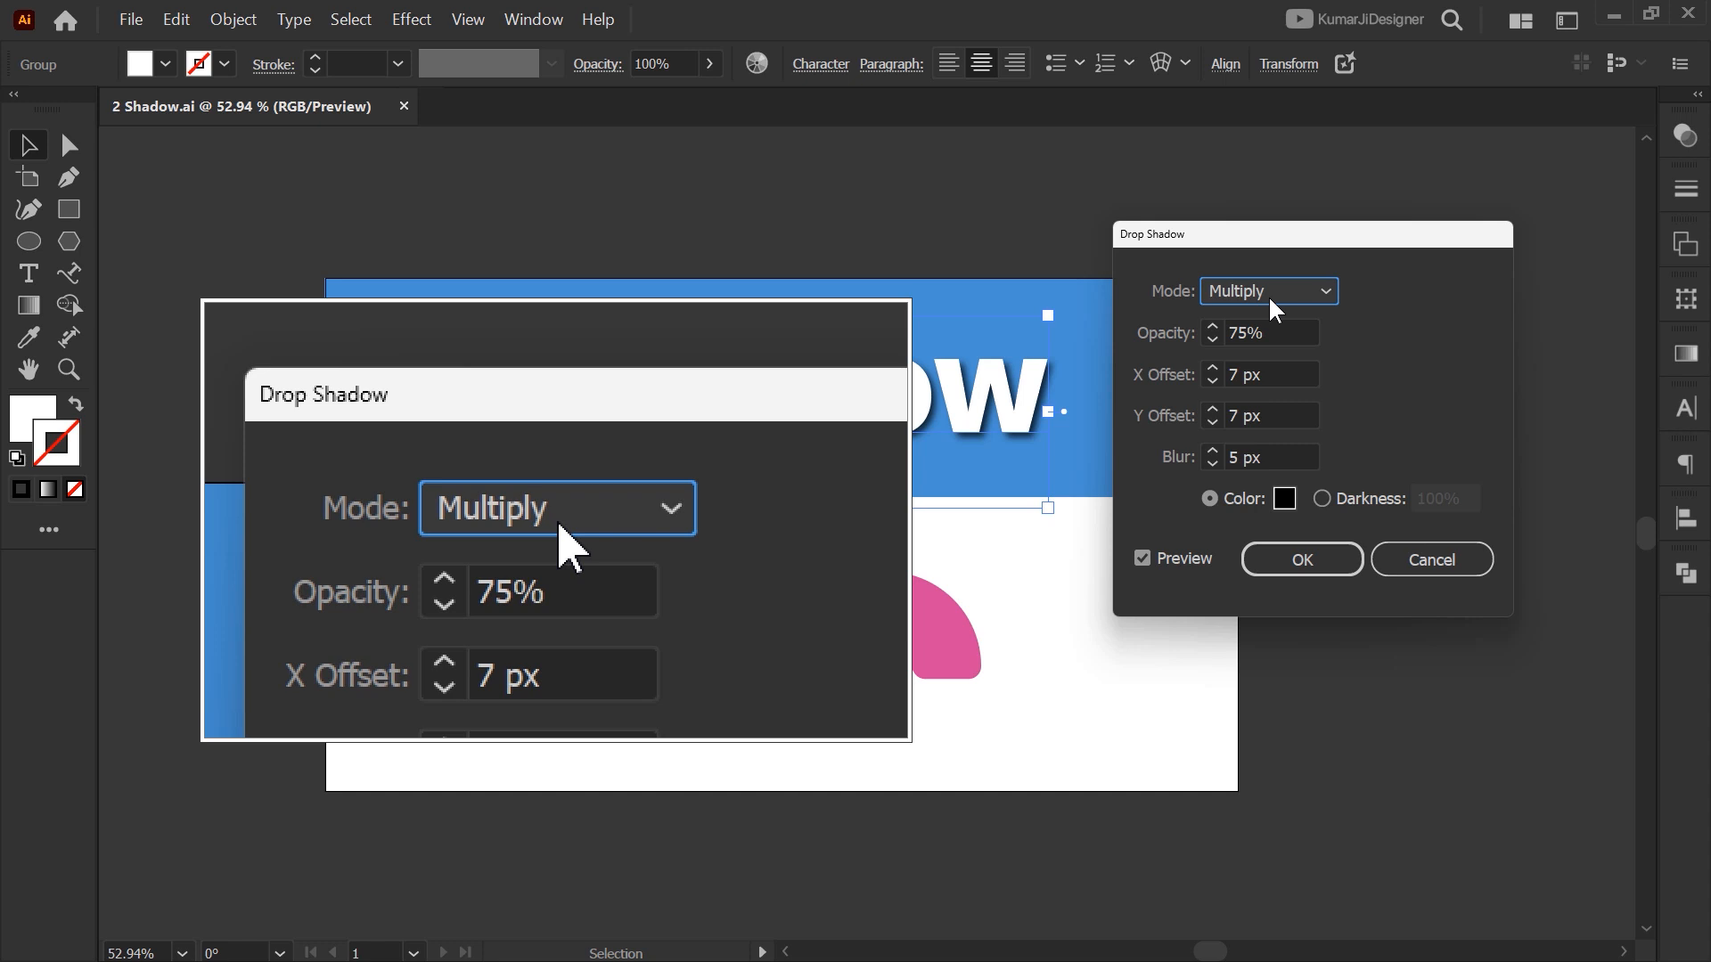
left_click(1257, 333)
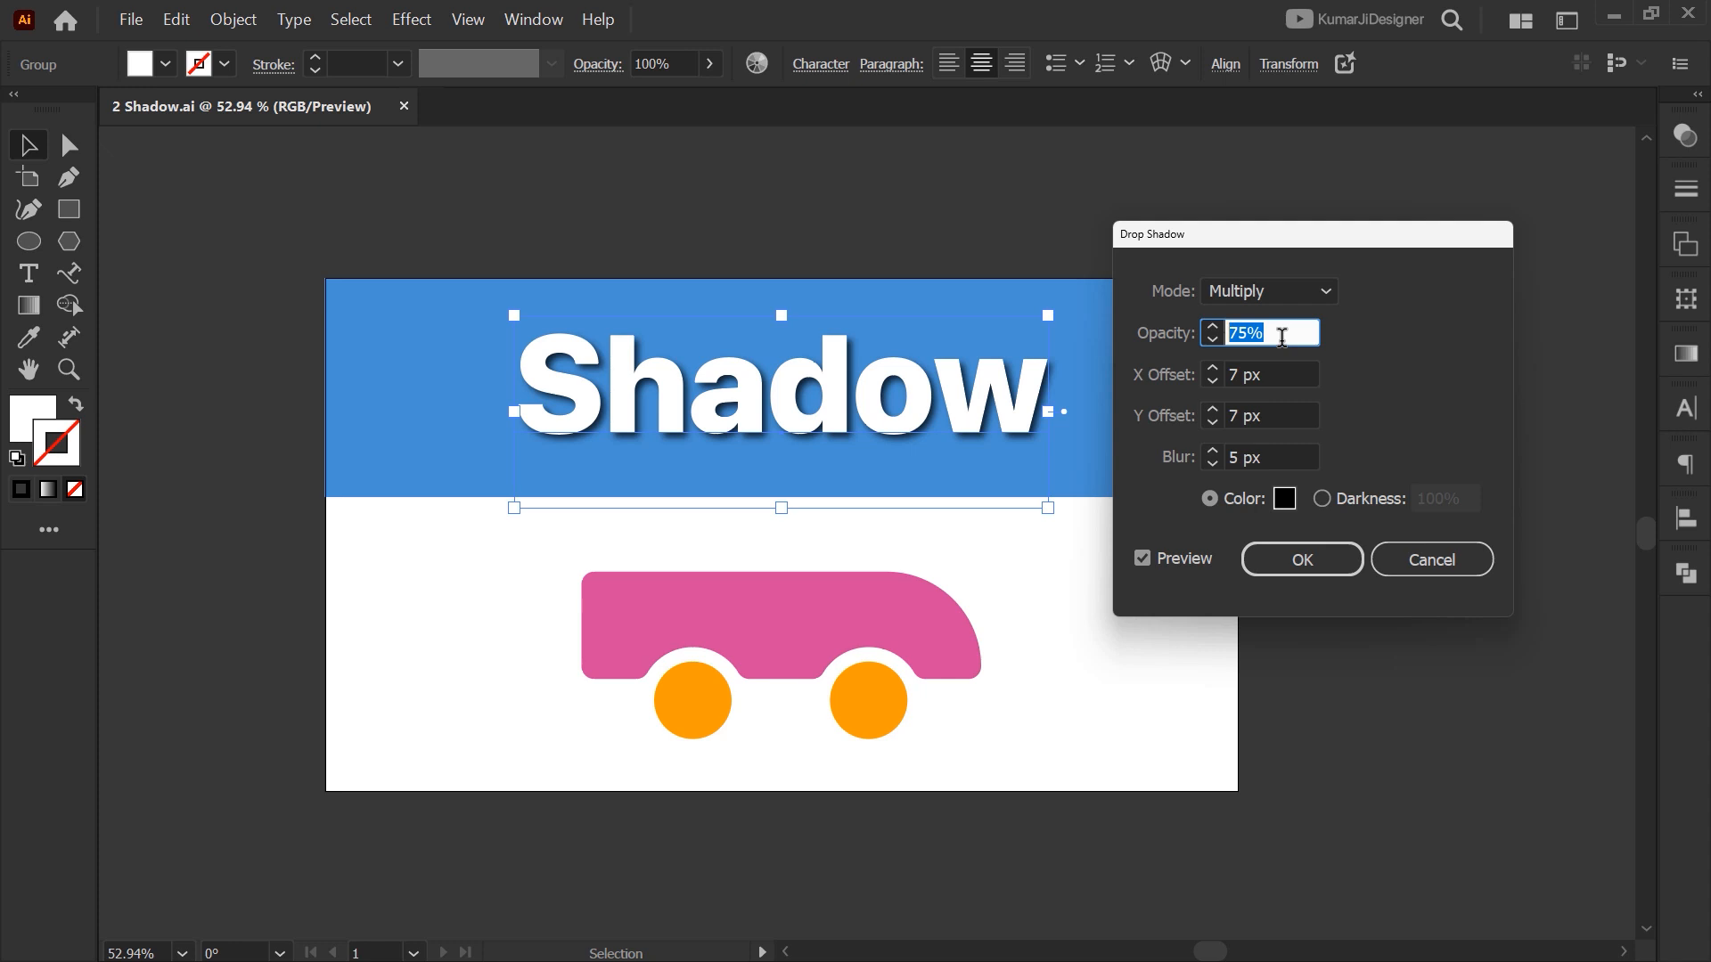
type("20")
key("Tab")
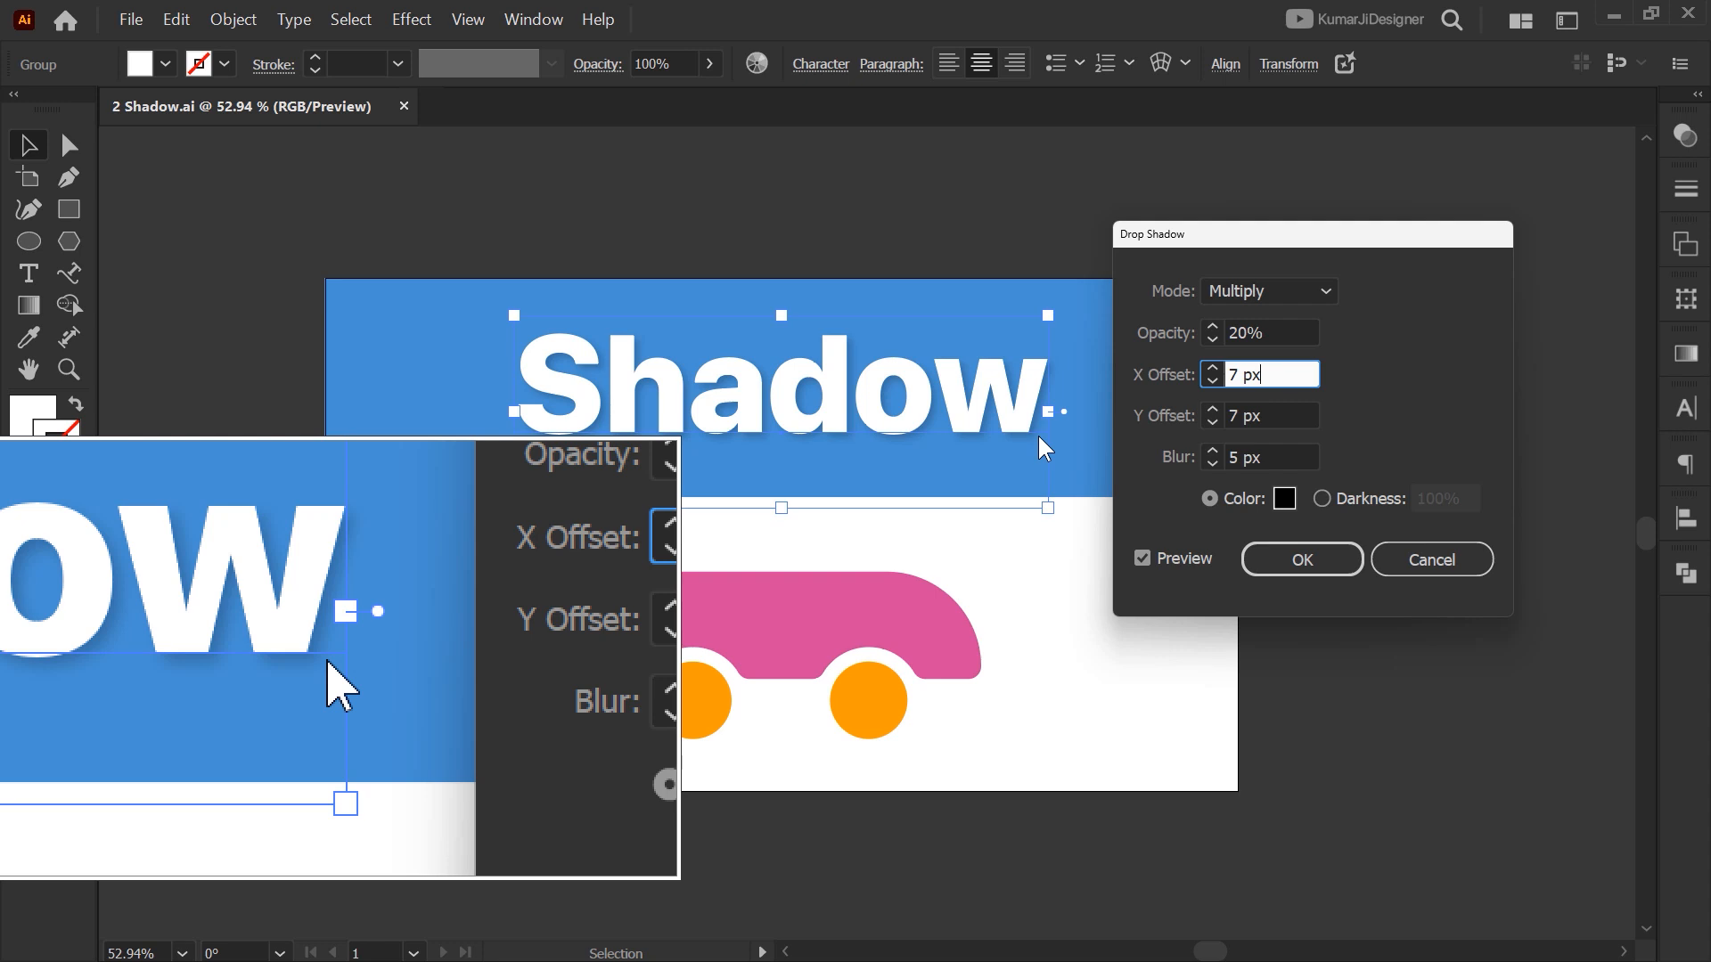
key("shift+Tab")
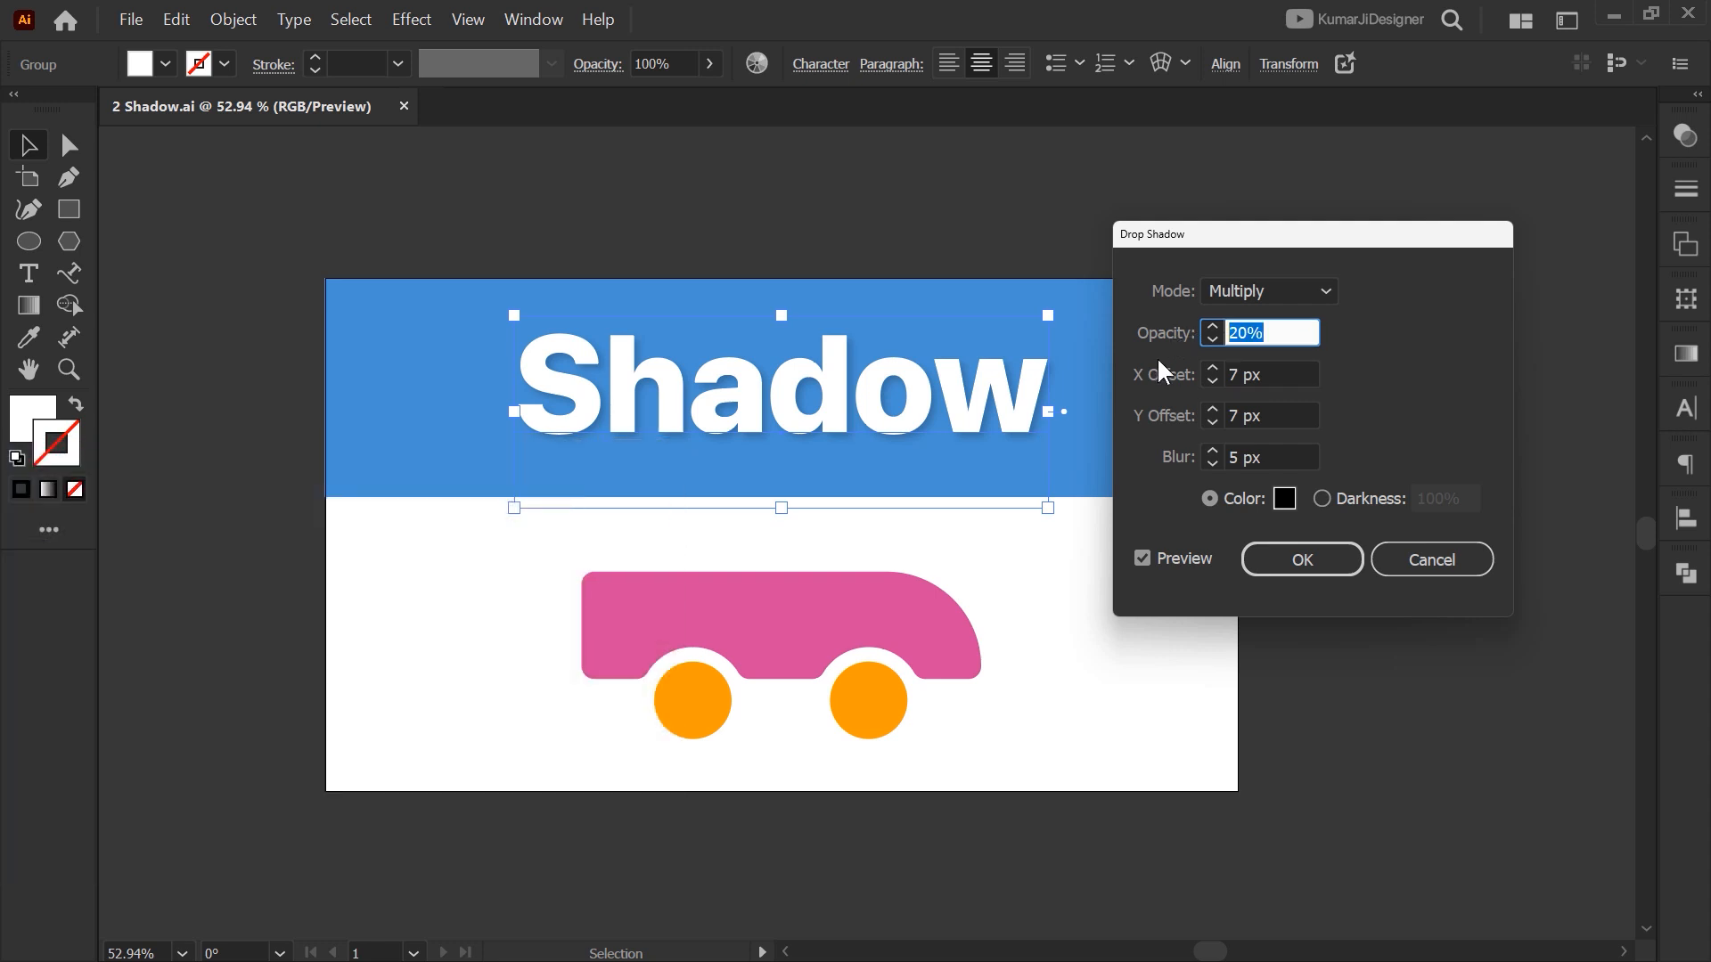
type("50")
key("Tab")
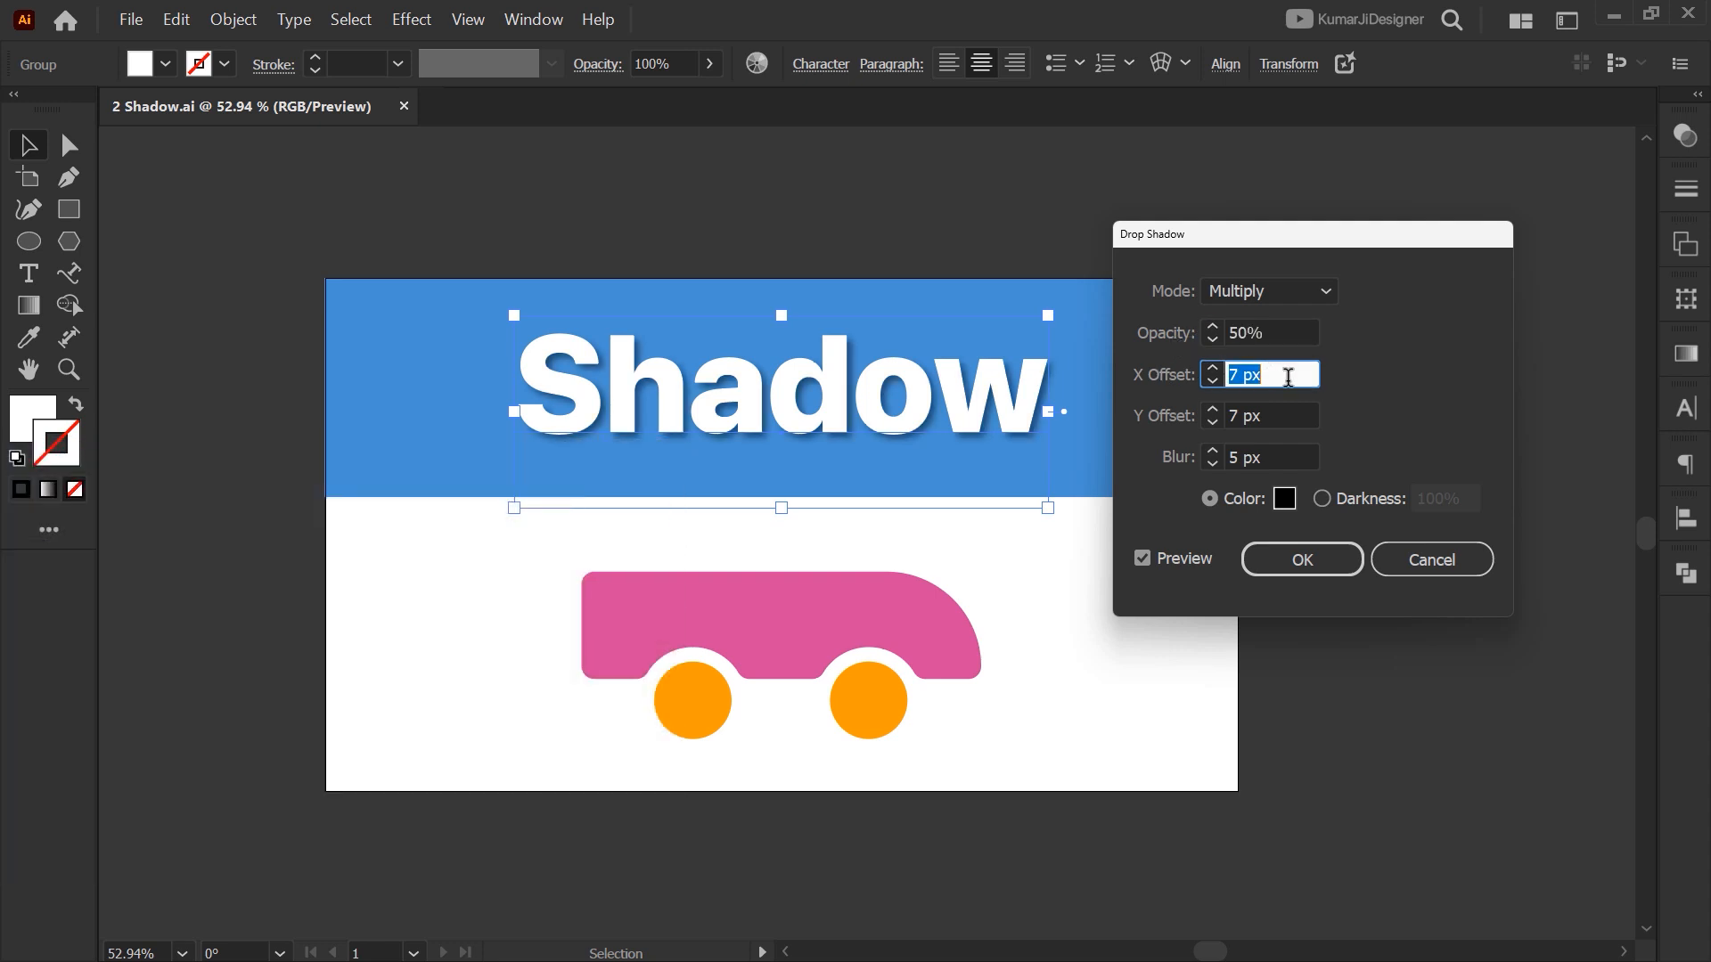
Set the drop shadow's Y offset to 0 px and its X offset to 20 px
key("Tab")
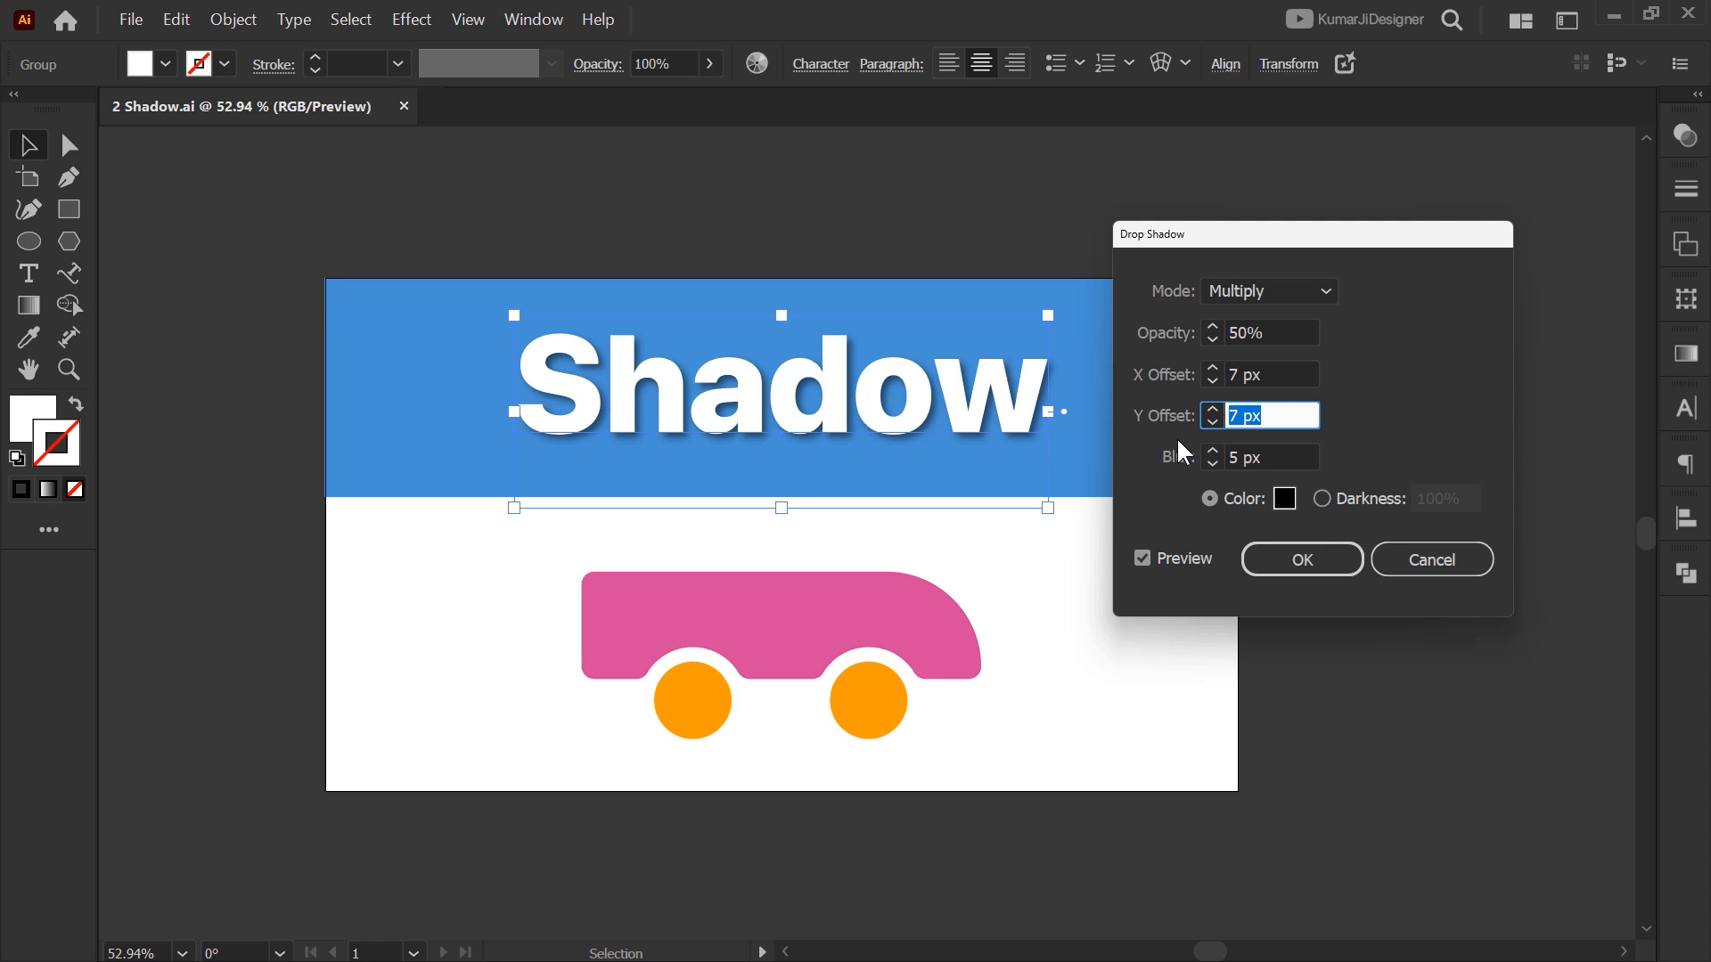
type("0")
key("Tab")
key("shift+Tab")
key("shift+Tab")
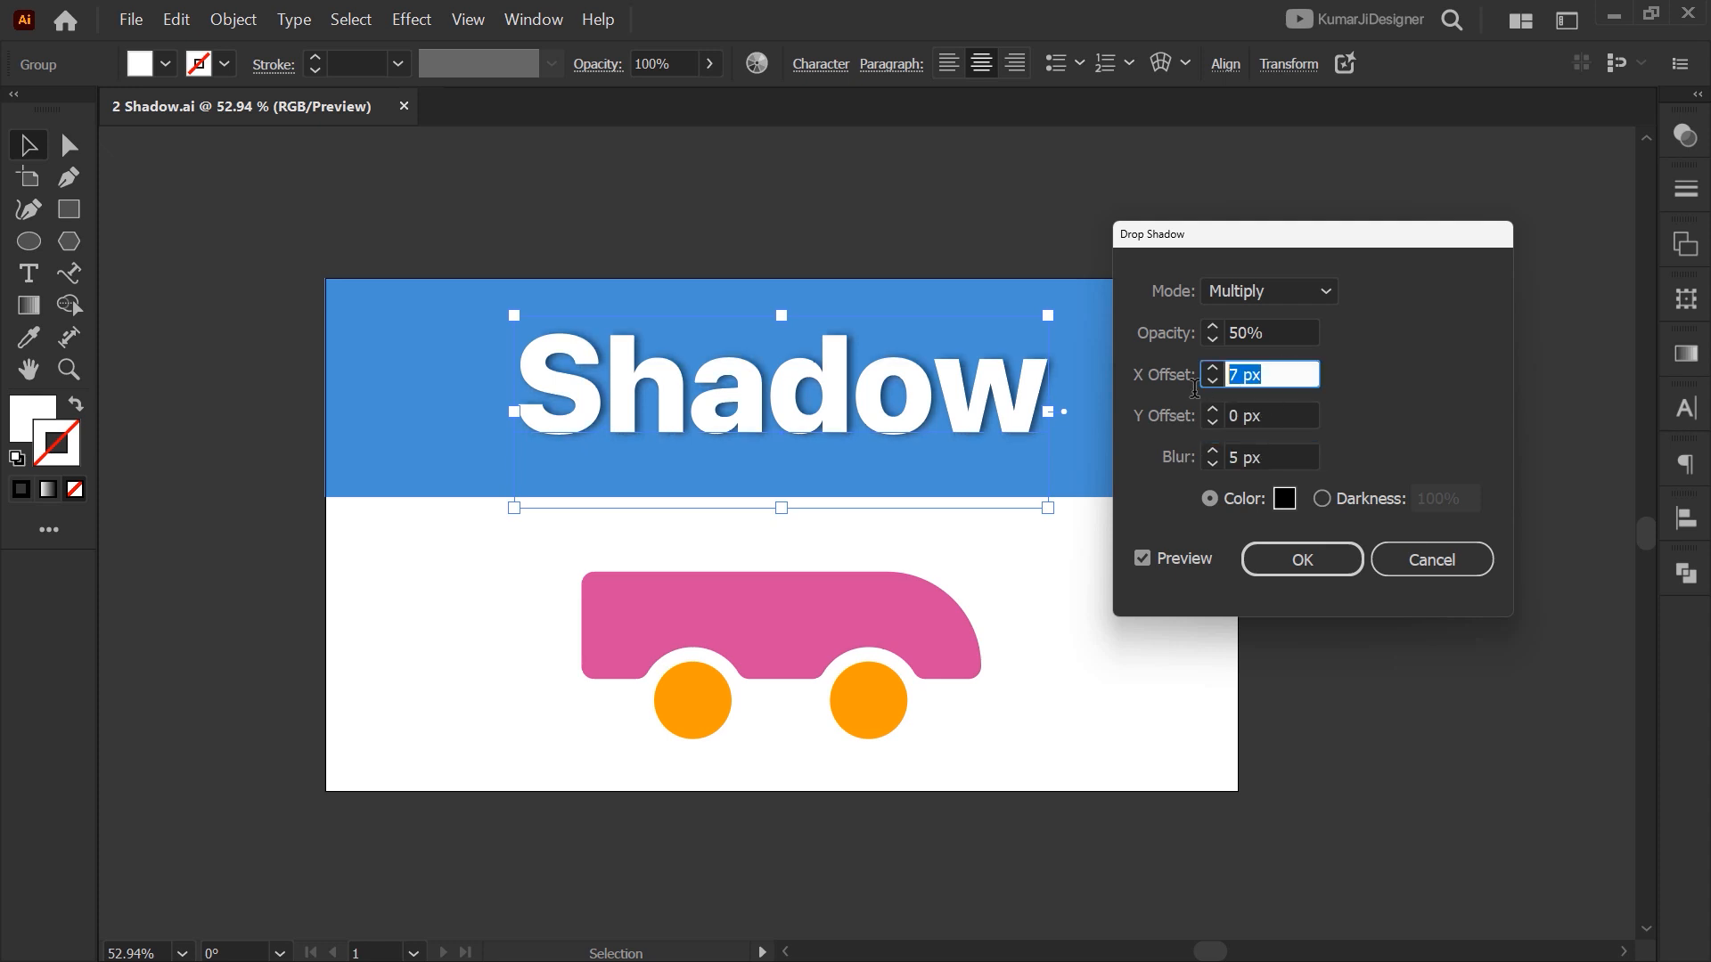
type("20")
key("Tab")
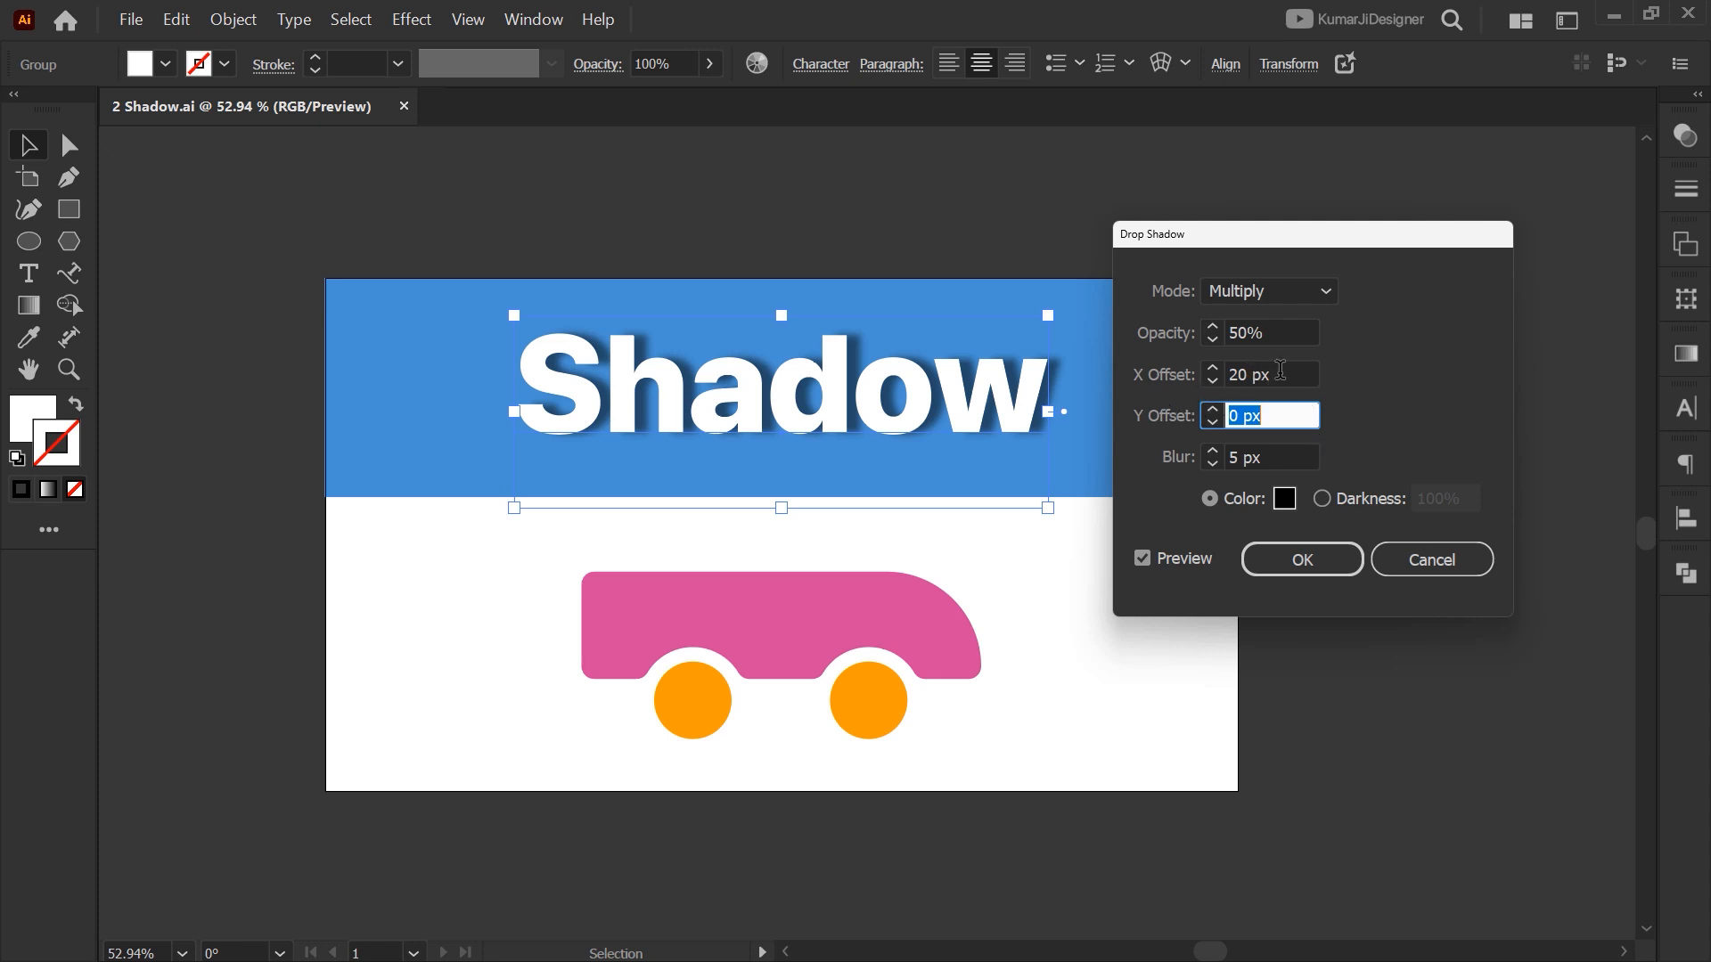
Set the drop shadow's X offset to 0 px and its Y offset to 20 px
key("shift+Tab")
type("0")
key("Tab")
type("20")
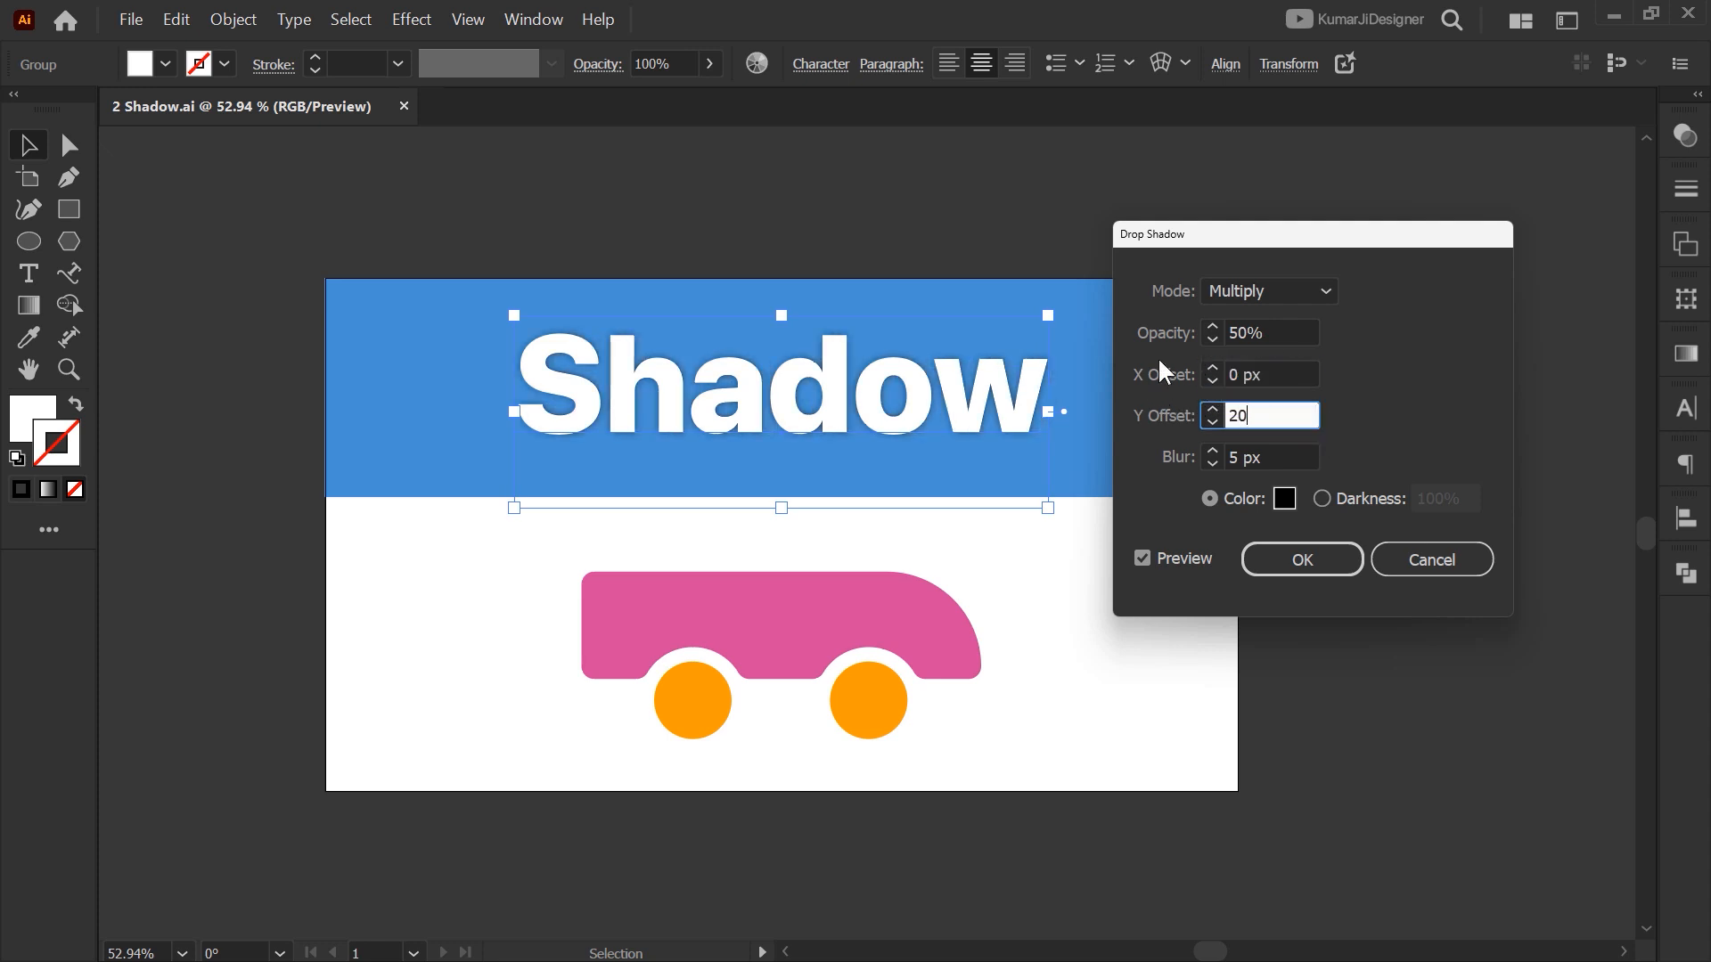
key("Tab")
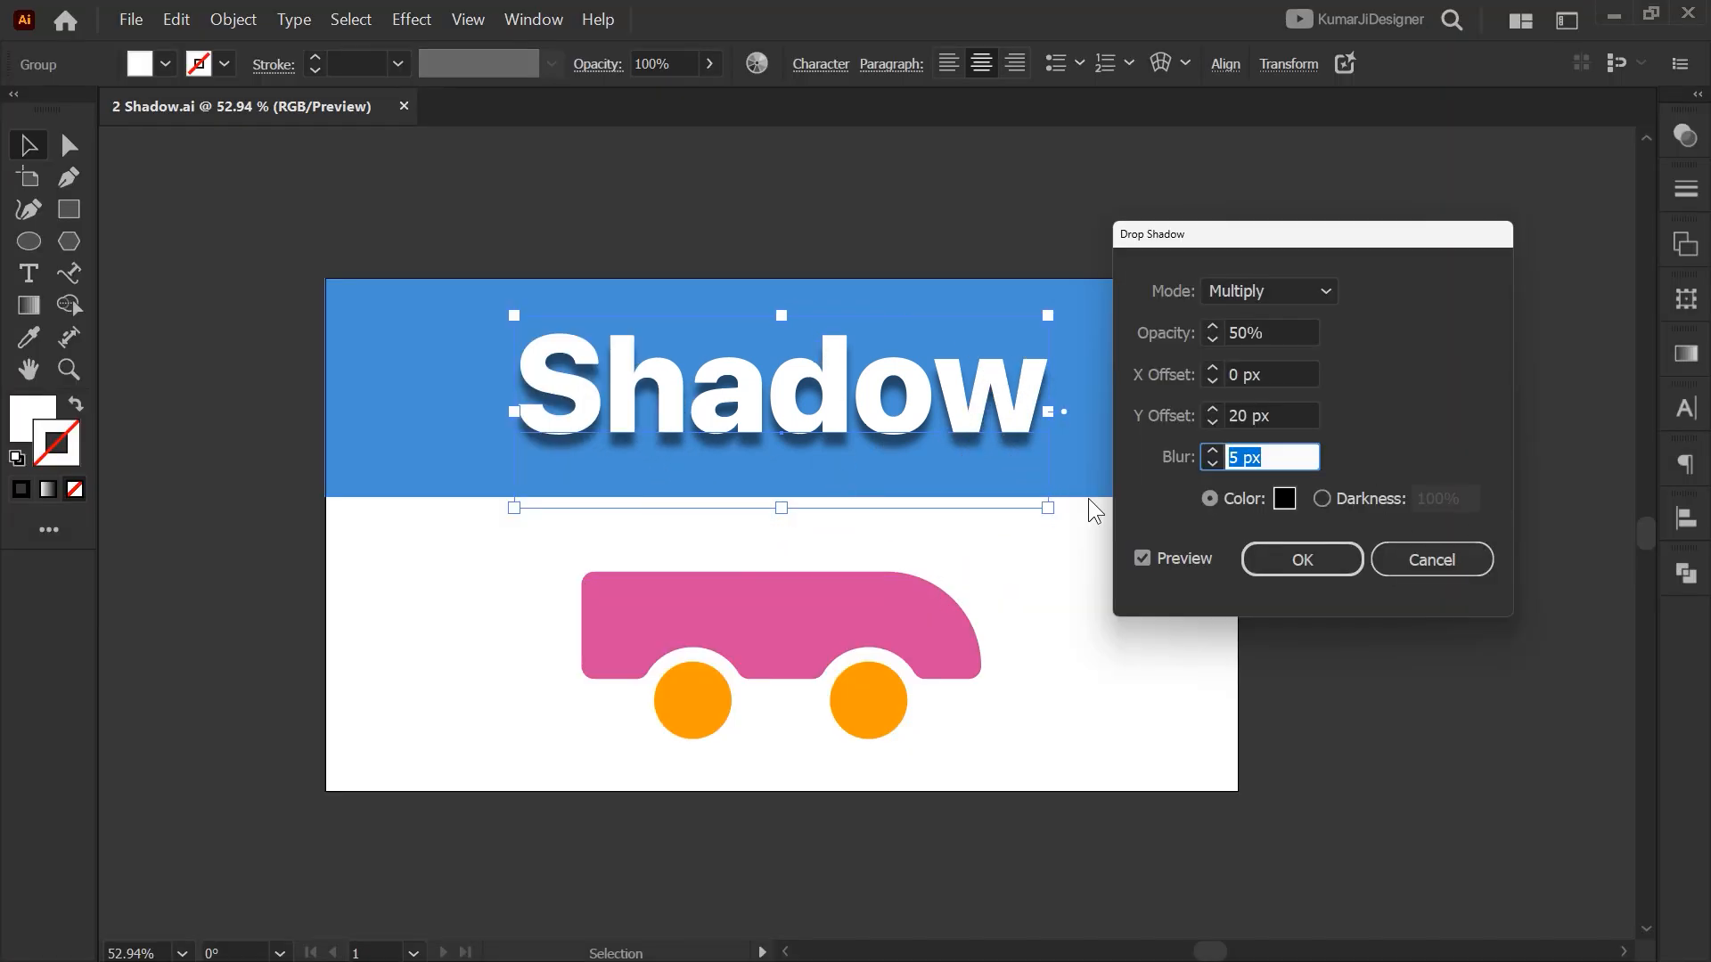
Try a drop shadow blur of 0 px, and set the blur to 15 px
type("0")
key("Tab")
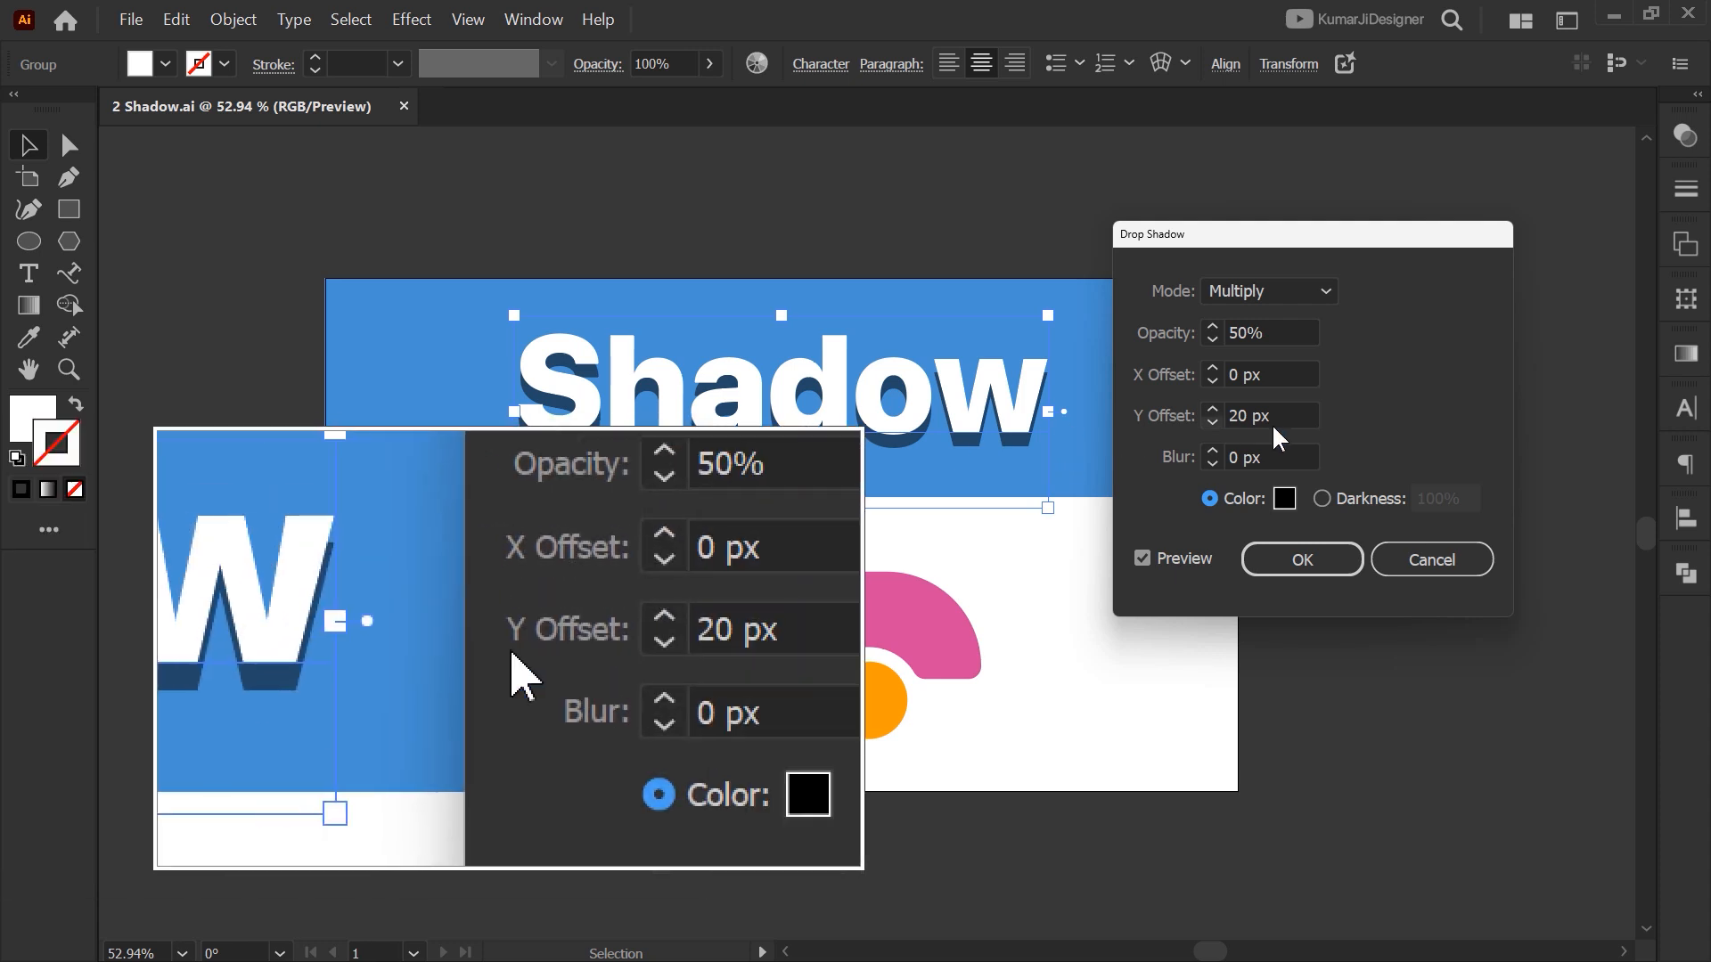
double_click(1266, 458)
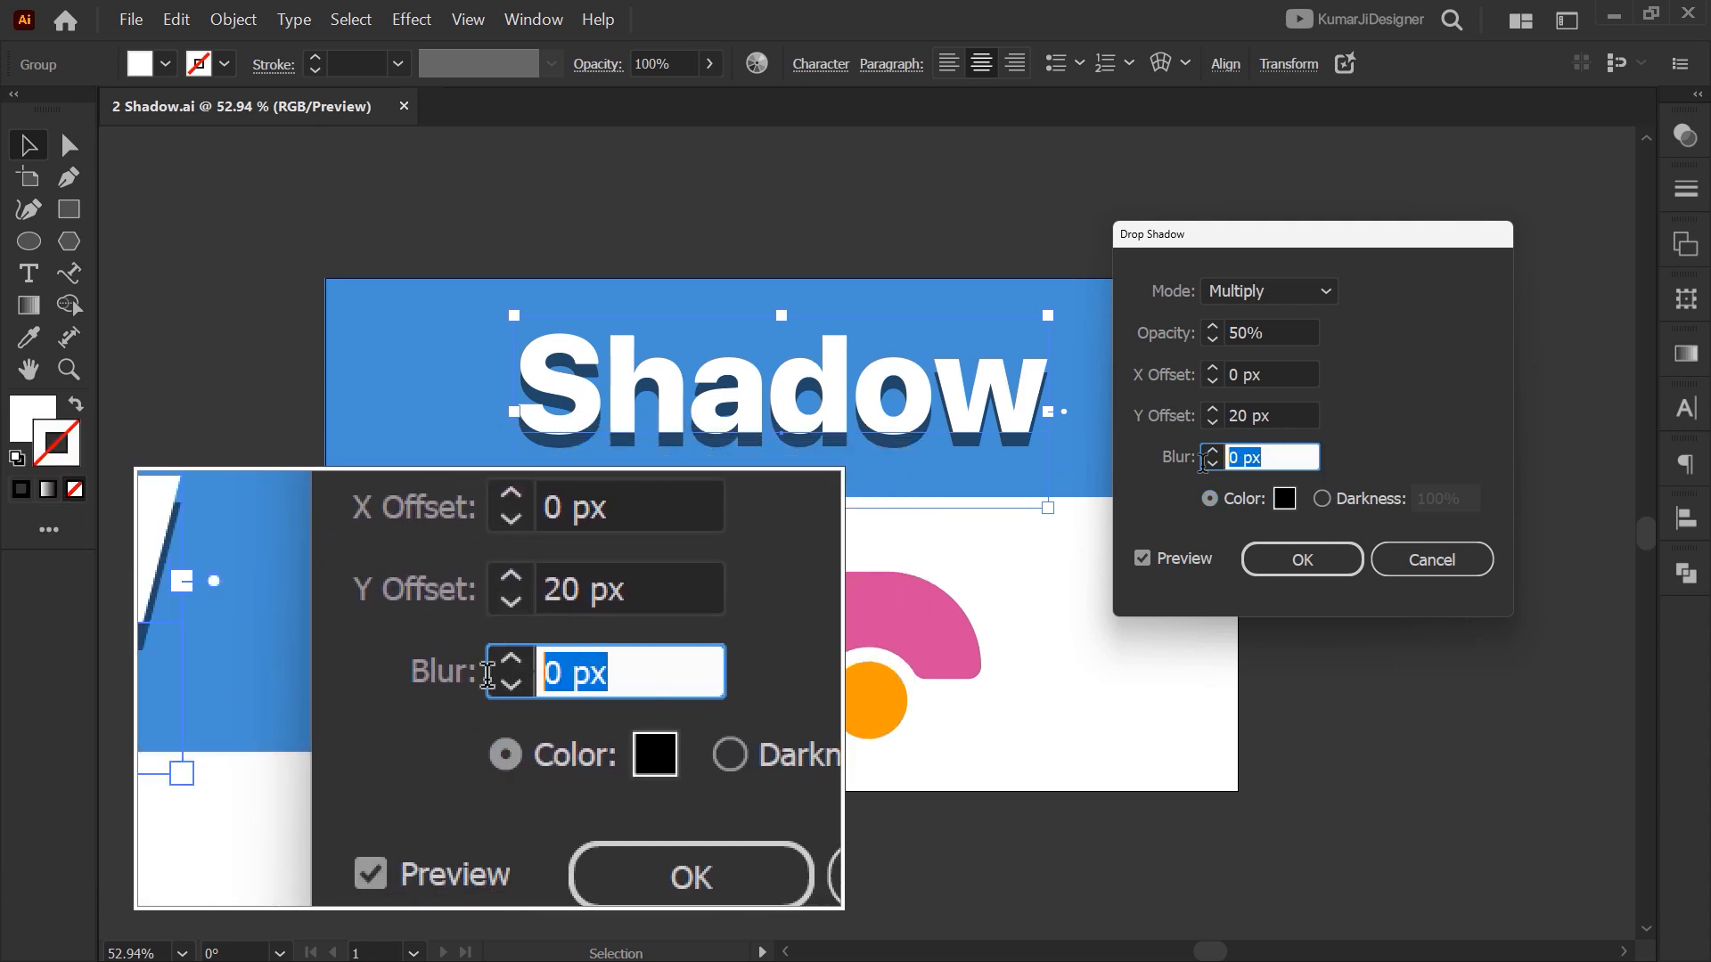
type("15")
key("Tab")
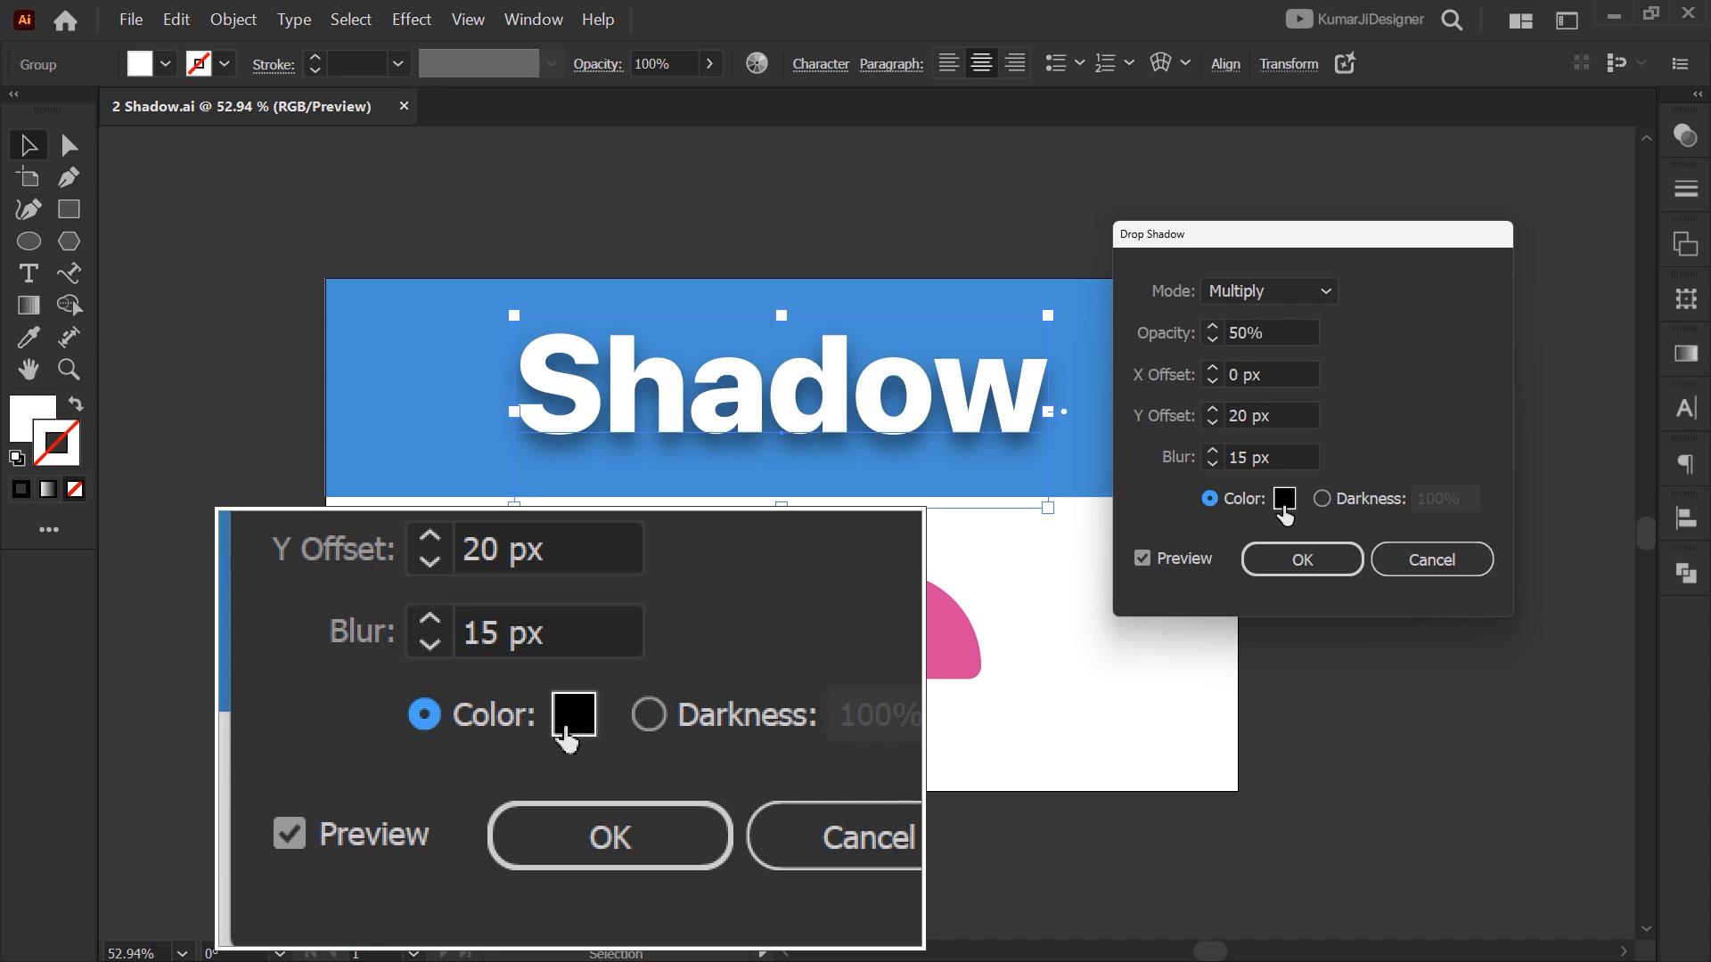
Change the drop shadow's color to blue 2300F4 and open its opacity value for editing
left_click(1283, 504)
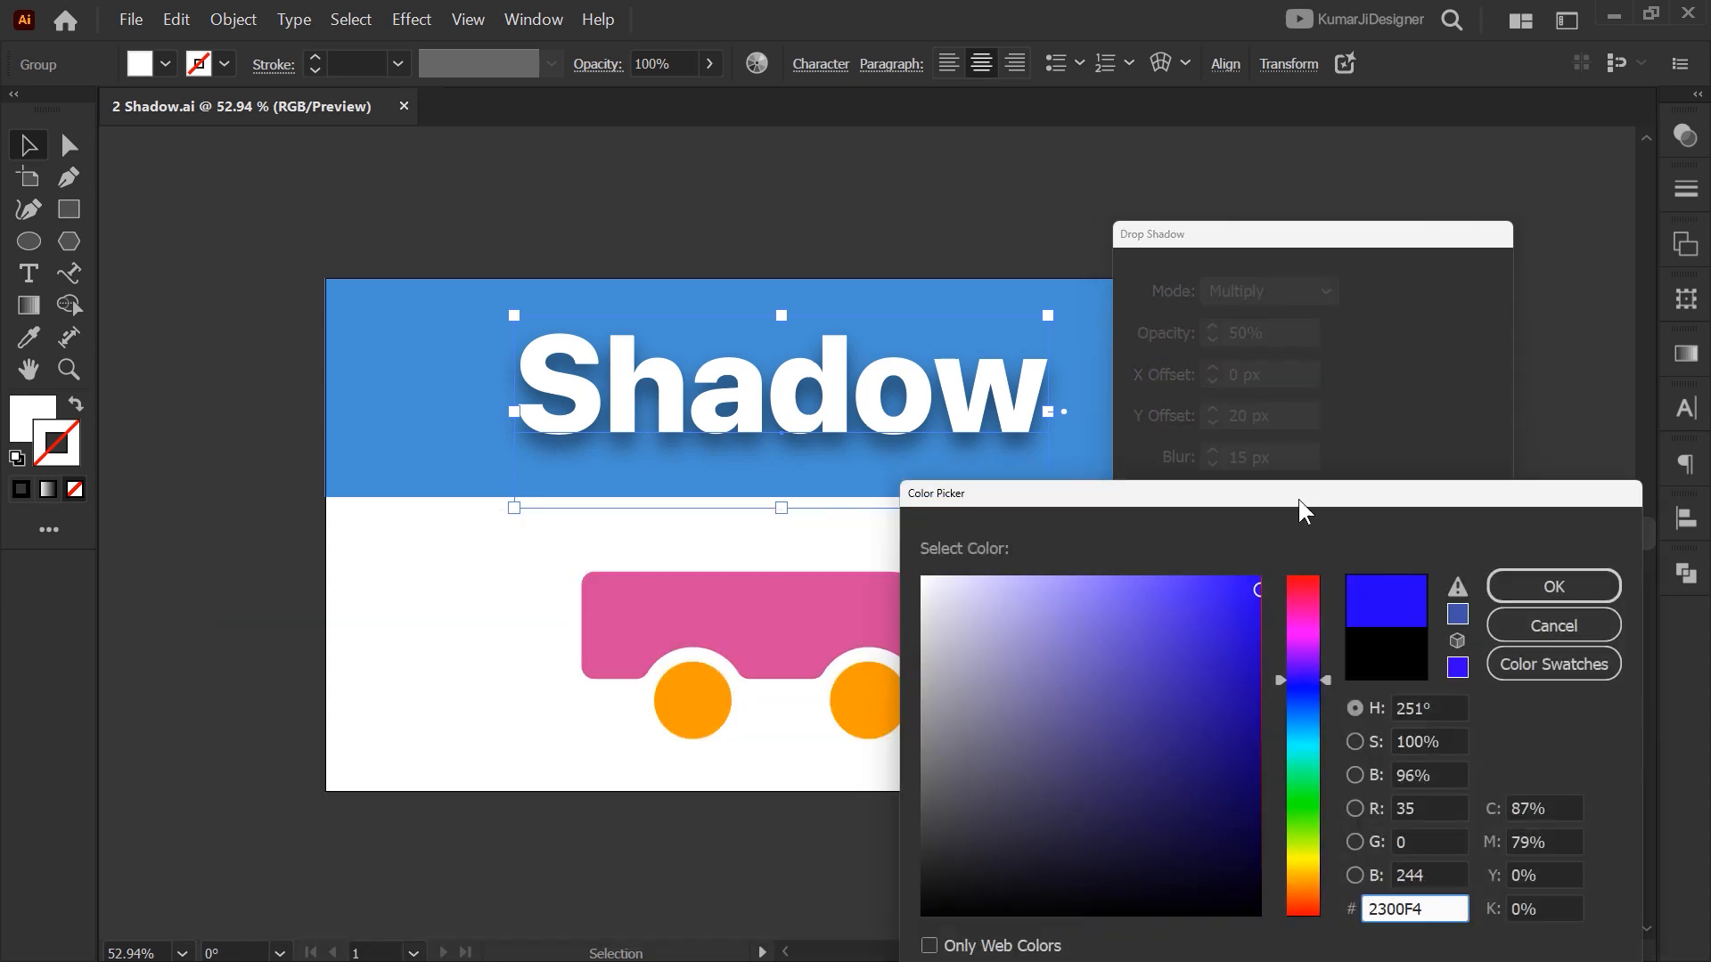
left_click(1329, 590)
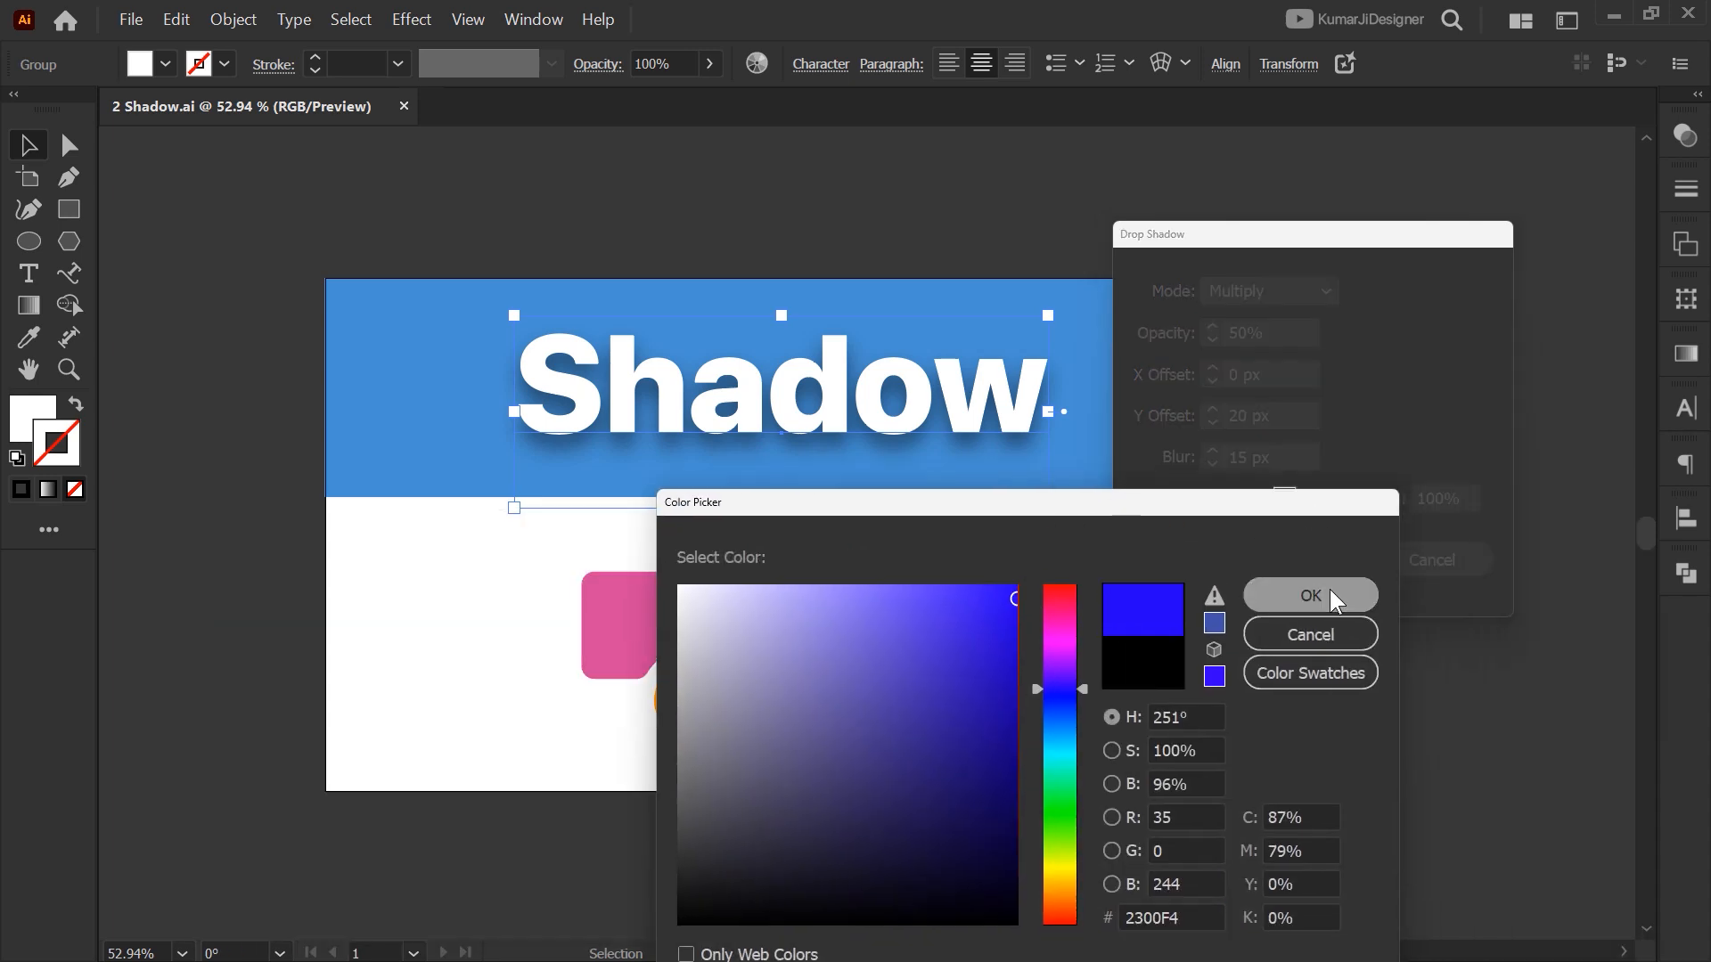
left_click_drag(1252, 258, 1308, 362)
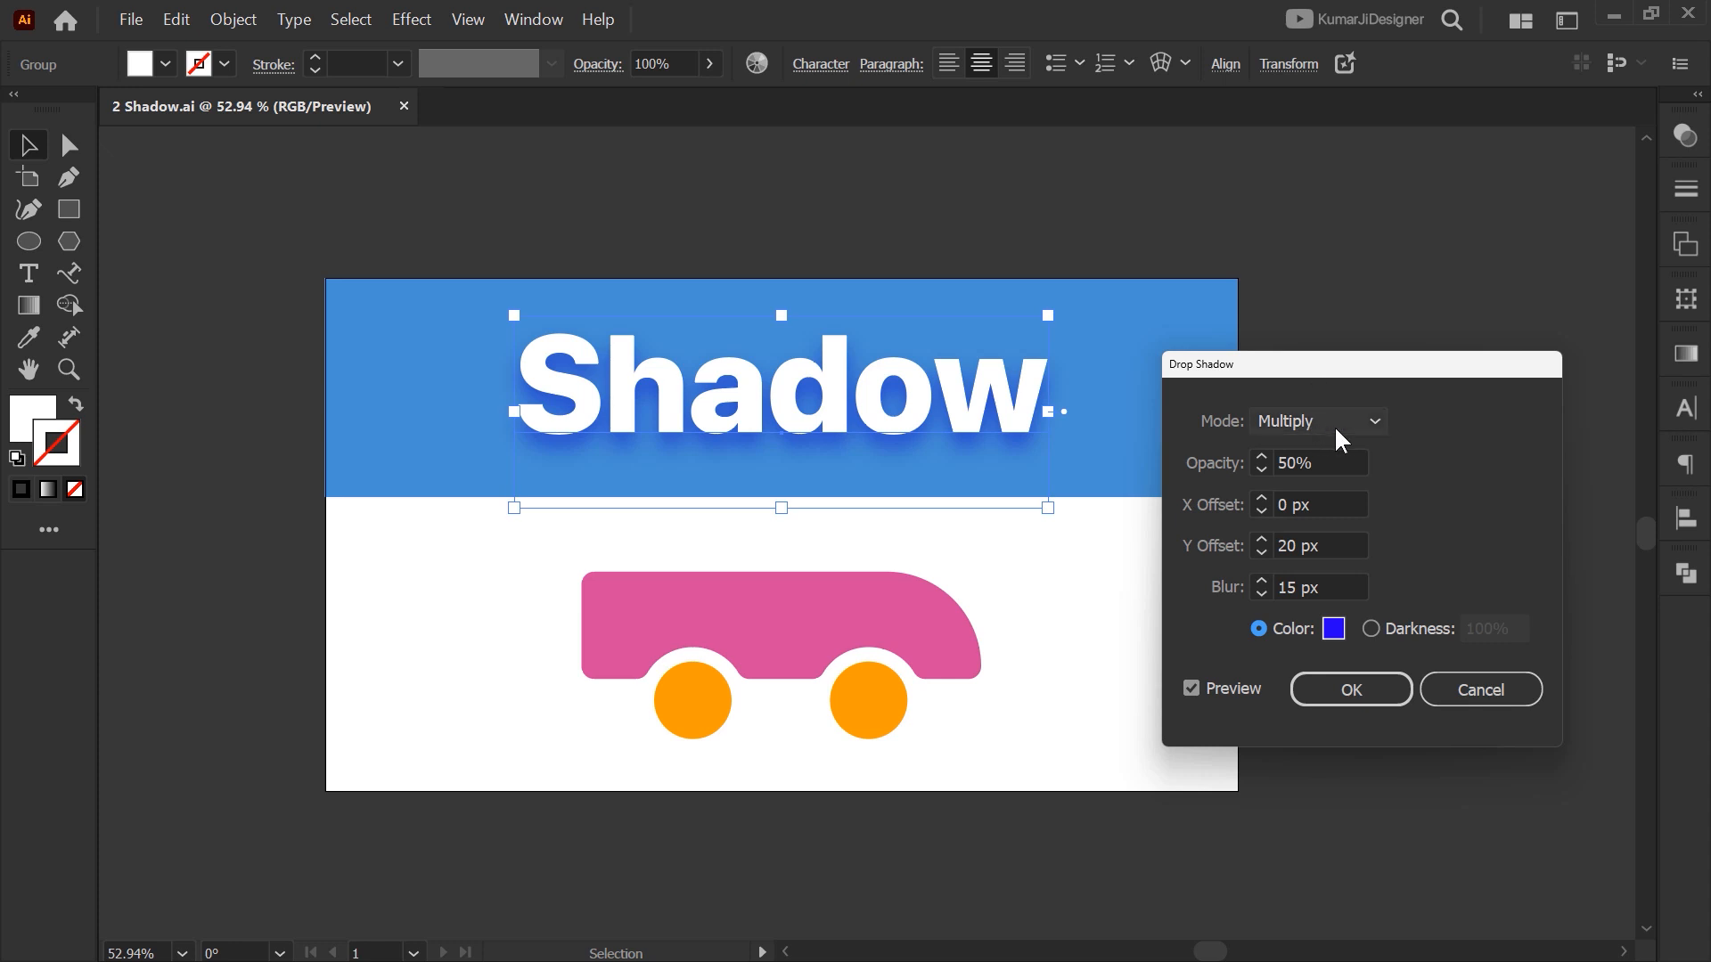
double_click(1337, 462)
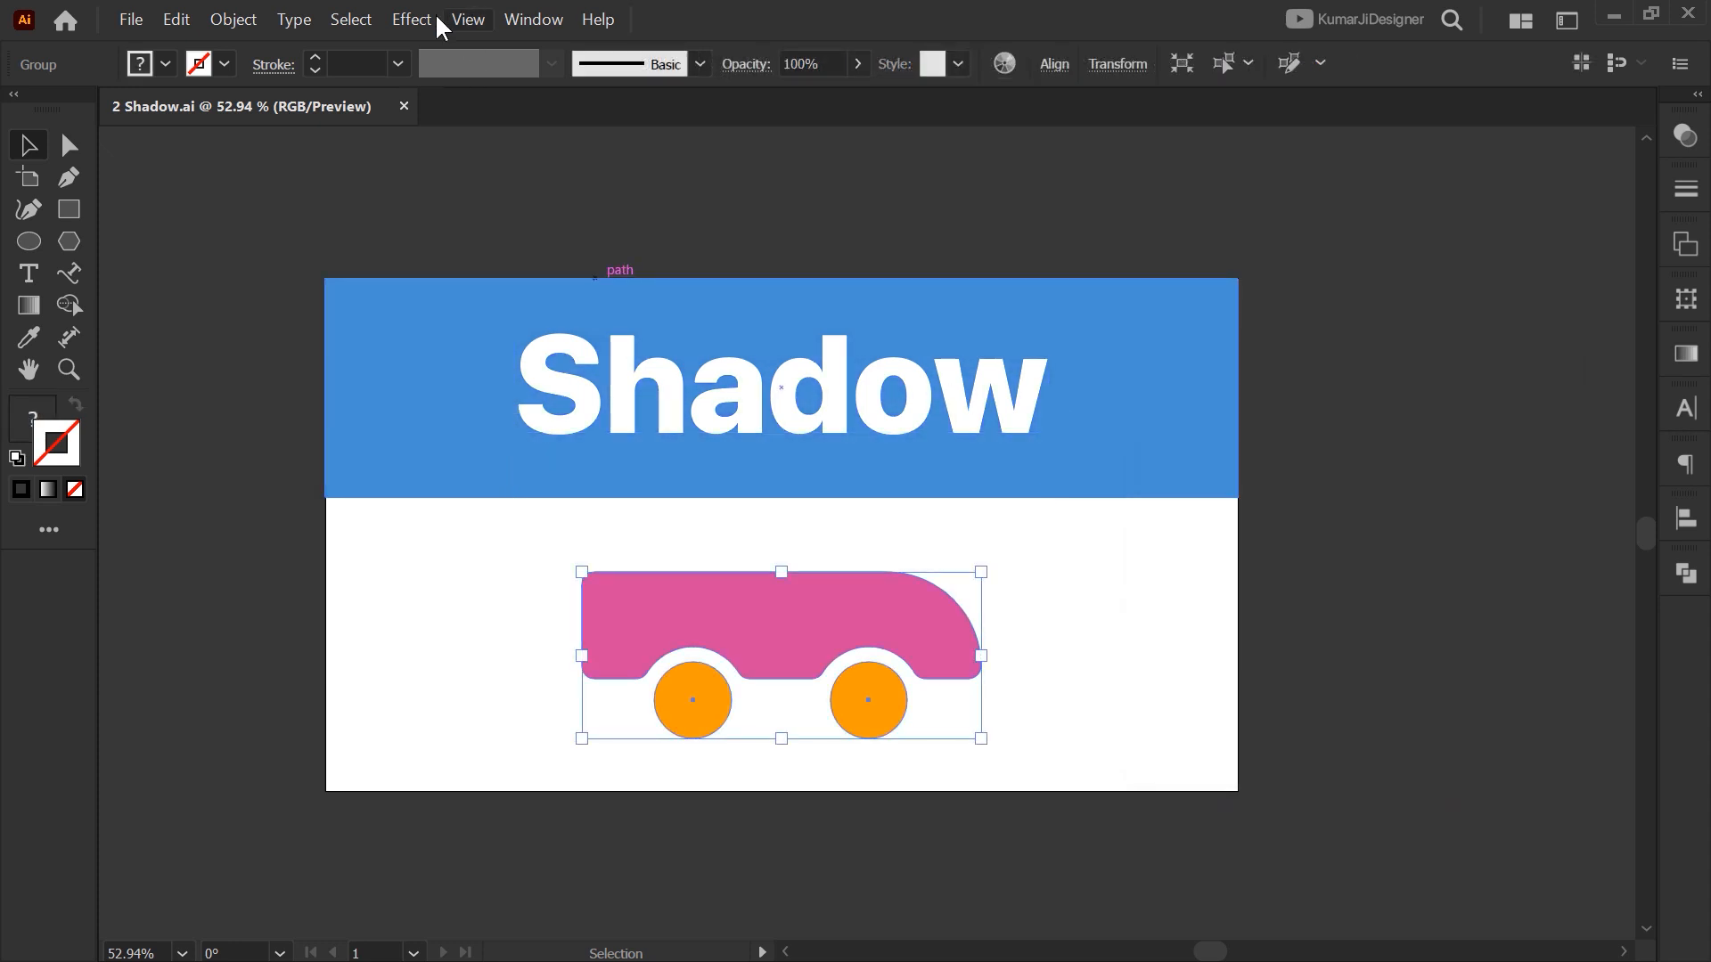
Try a drop shadow on the vehicle group with 50% opacity, a 15 px X offset and a 15 px Y offset
left_click(435, 19)
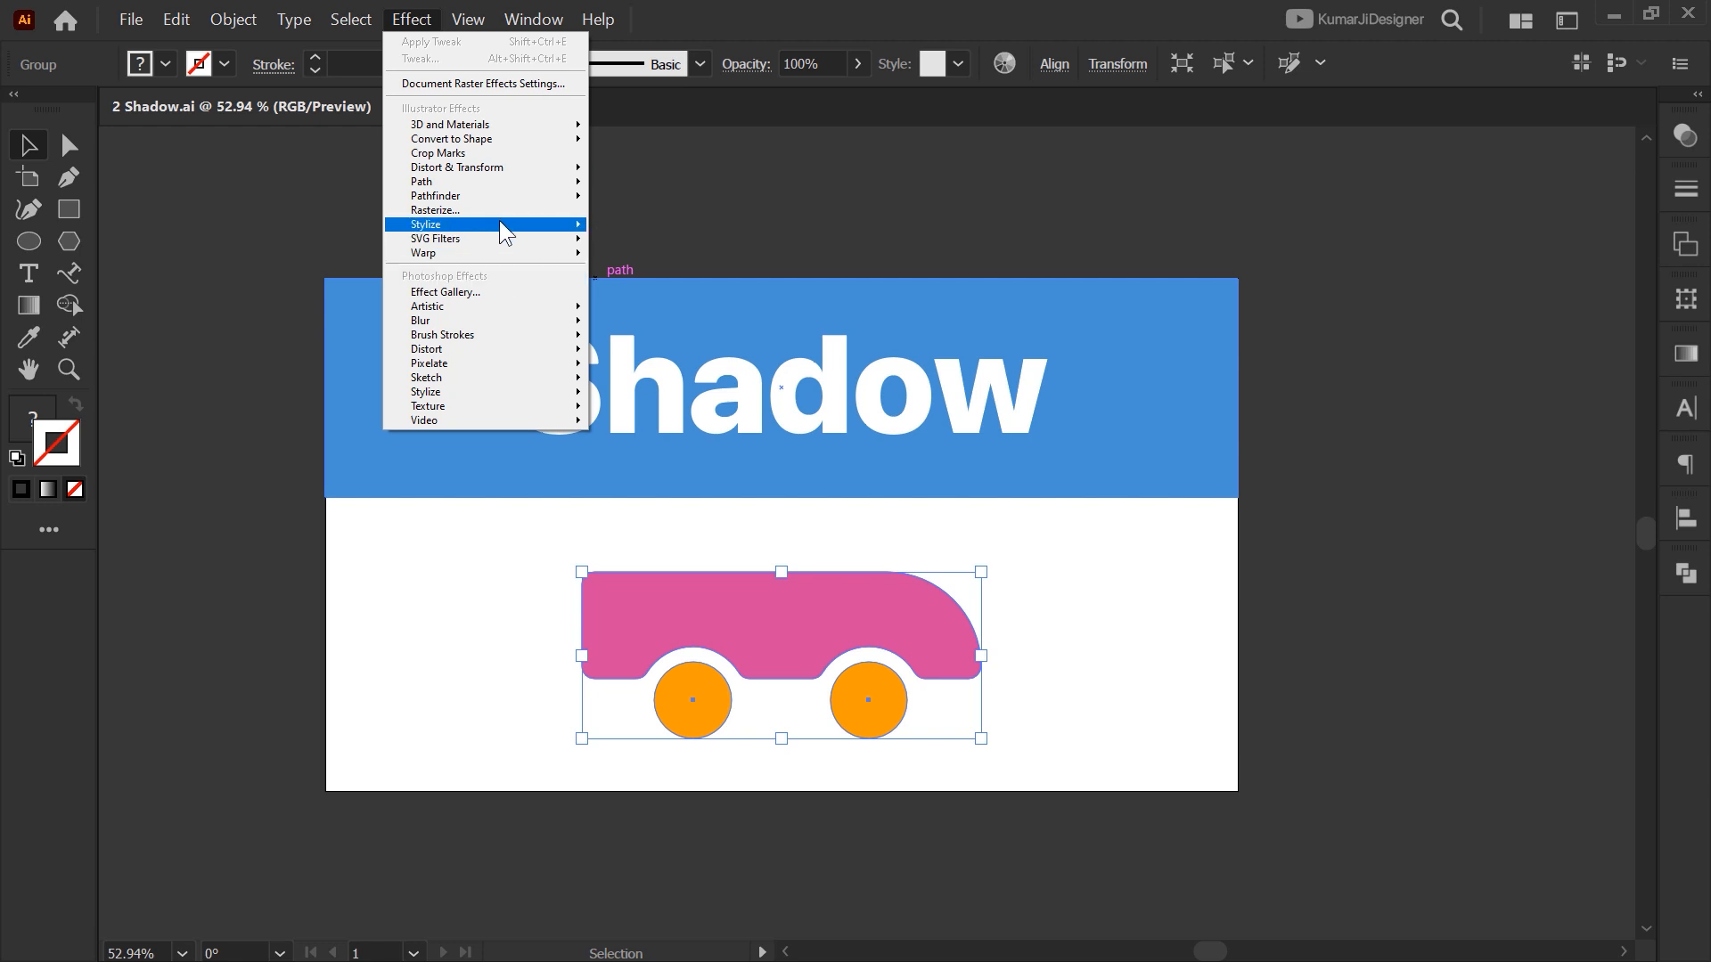
mouse_move(499, 224)
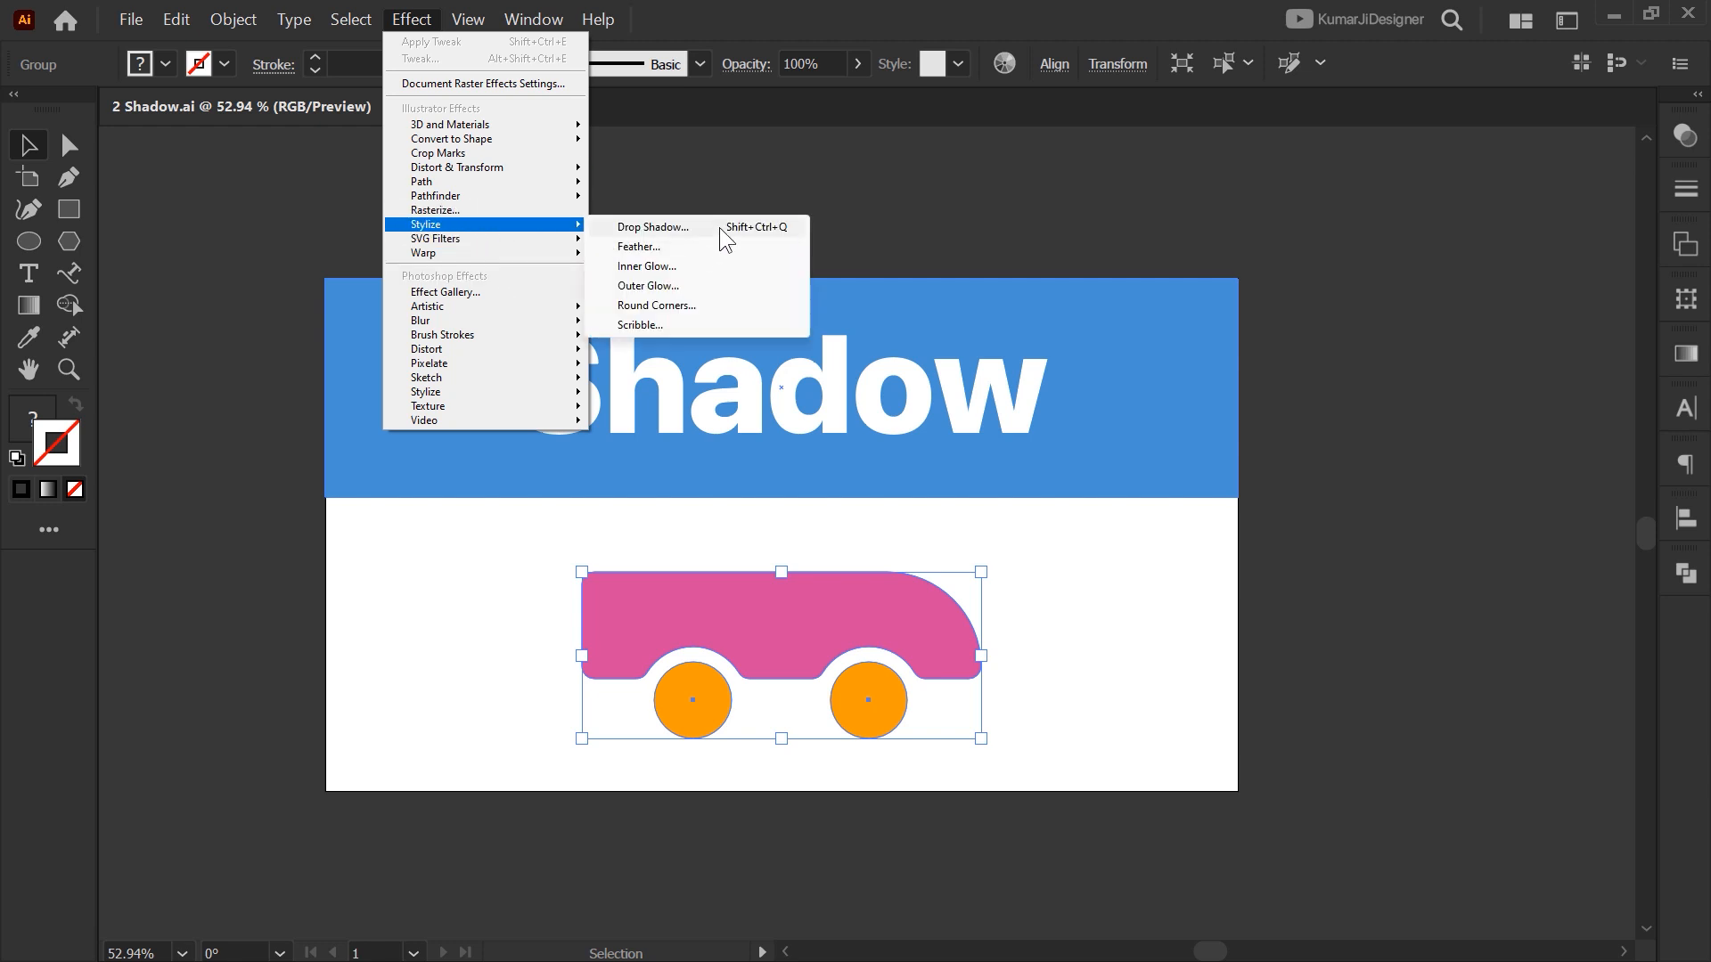
left_click(720, 227)
key("Tab")
type("50")
key("Tab")
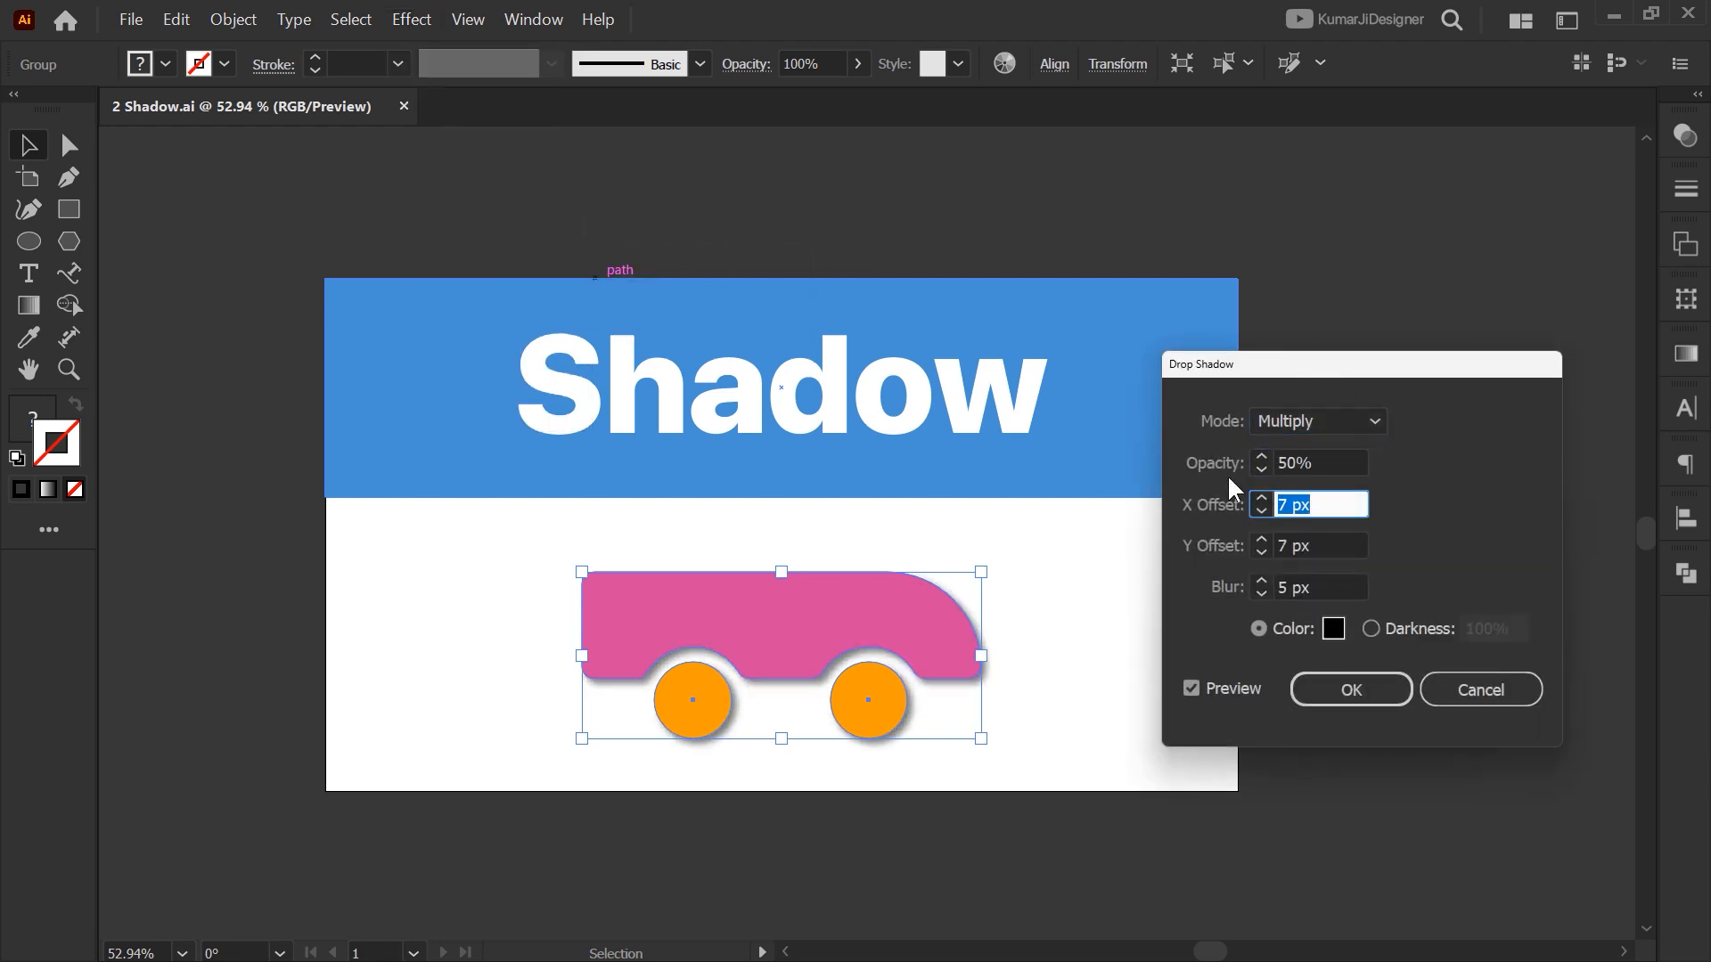
type("15")
key("Tab")
type("15")
key("Tab")
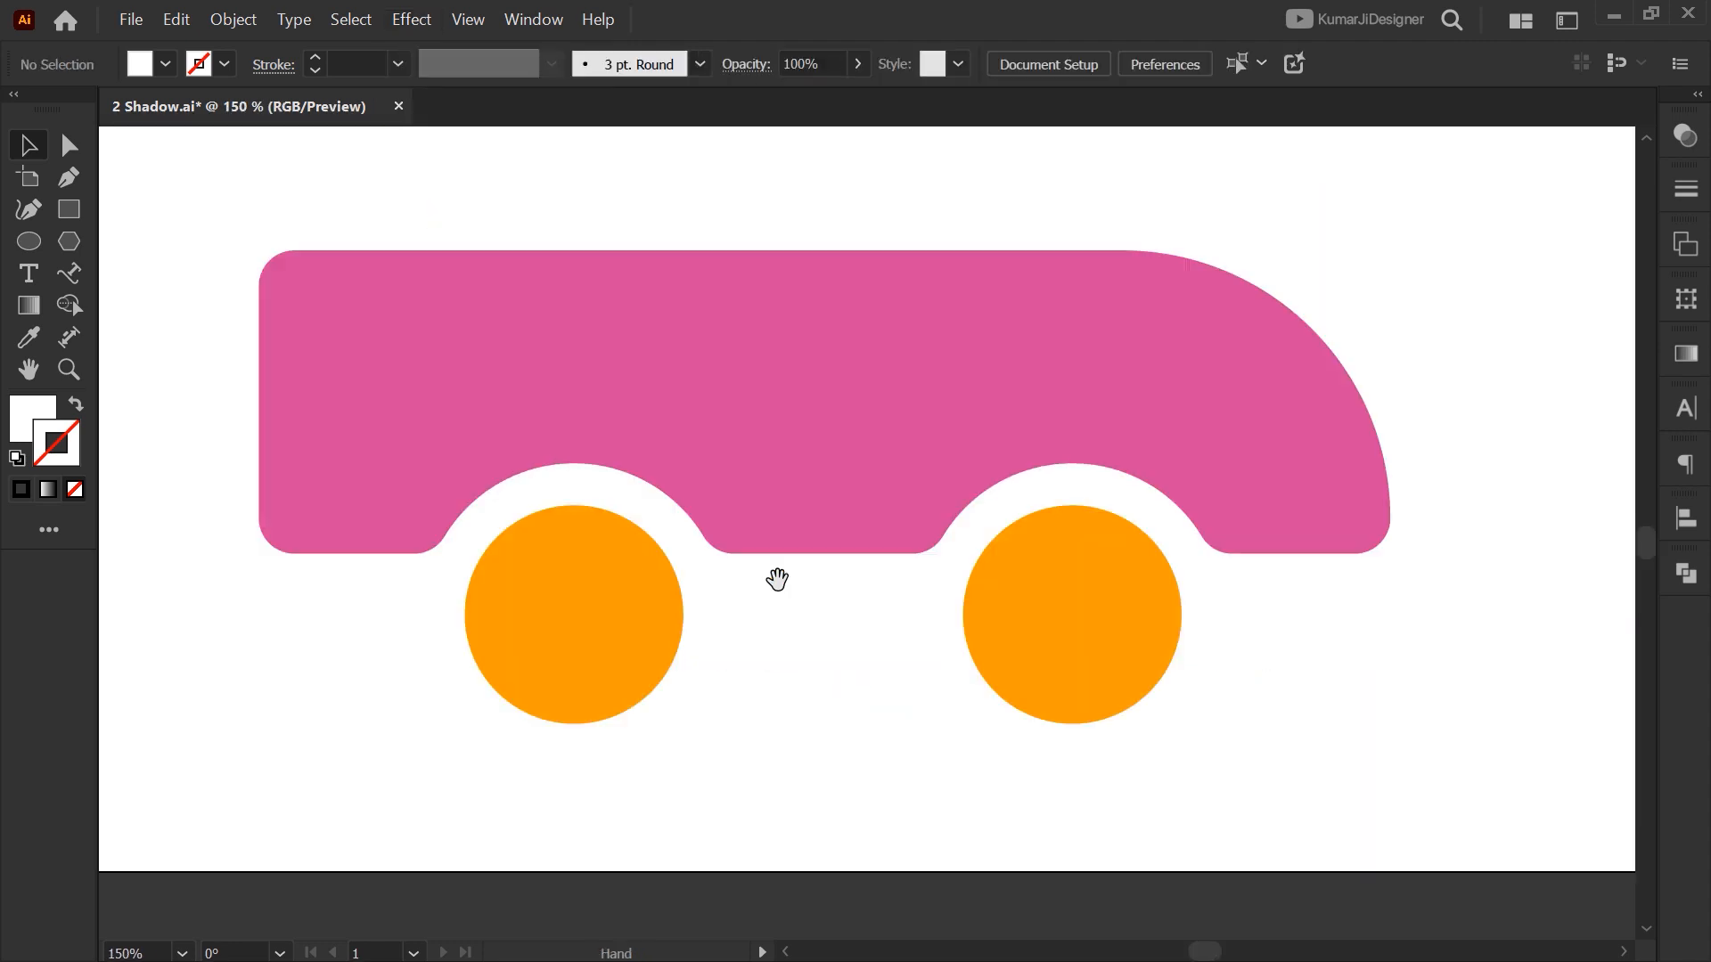
Select the vehicle group and examine the soft glow edge along its wheel arch and wheel
left_click(797, 397)
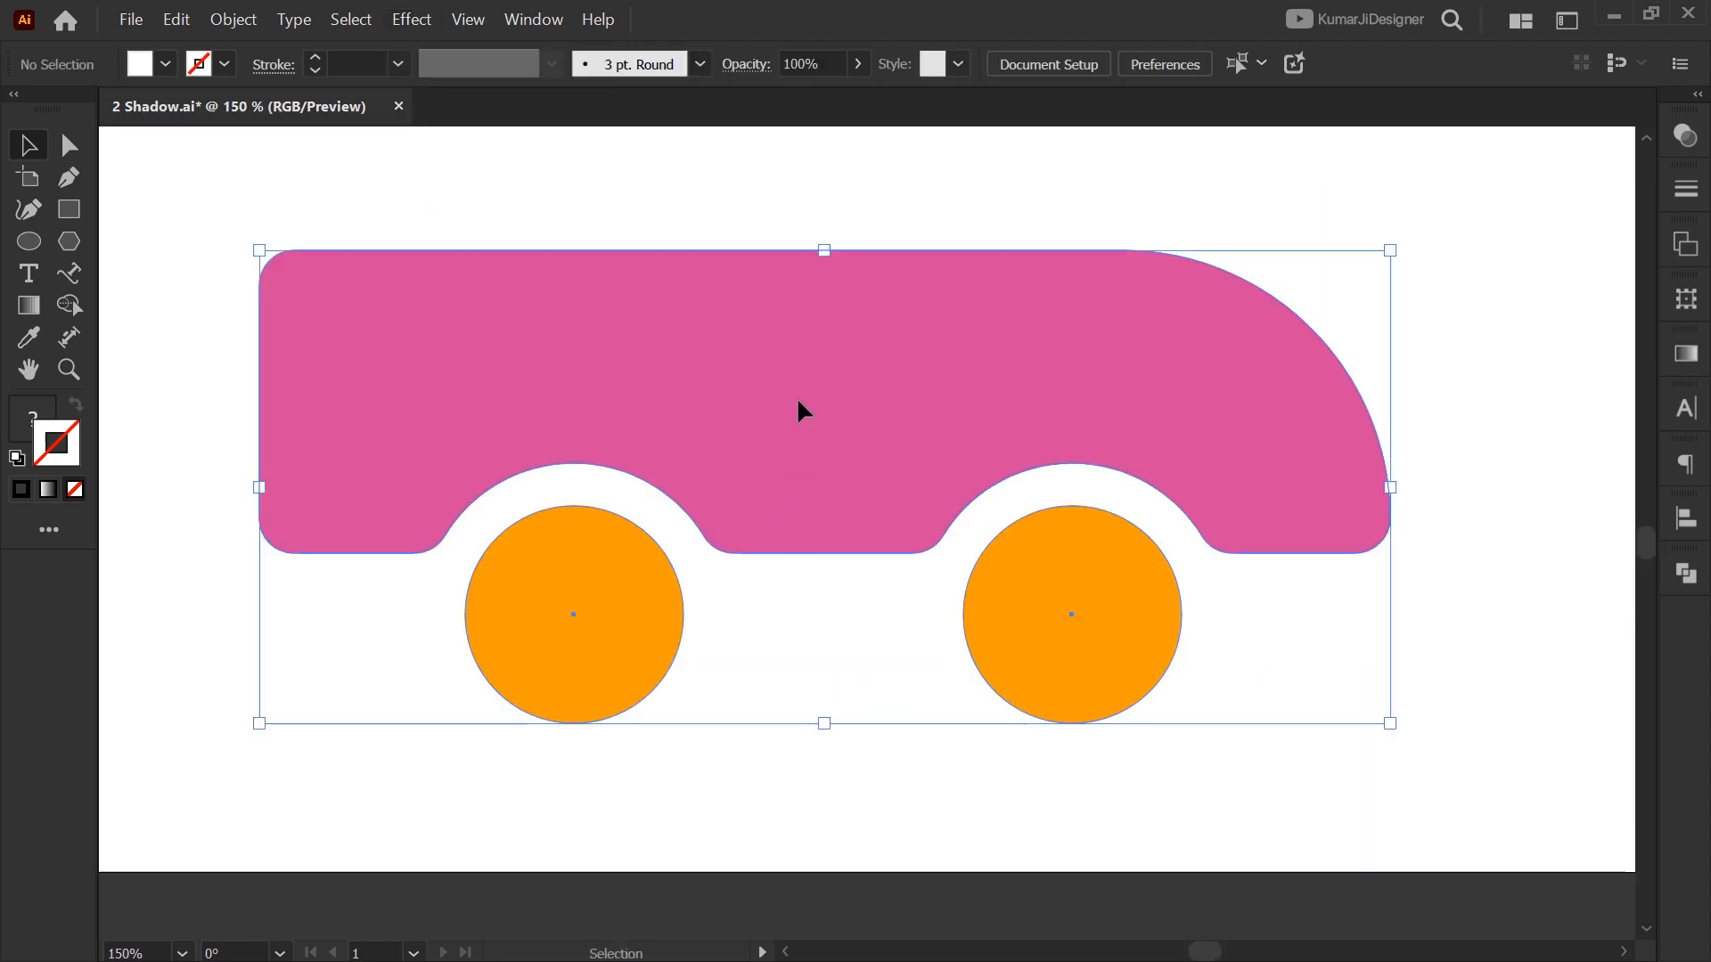
scroll(644, 519, "up", 2)
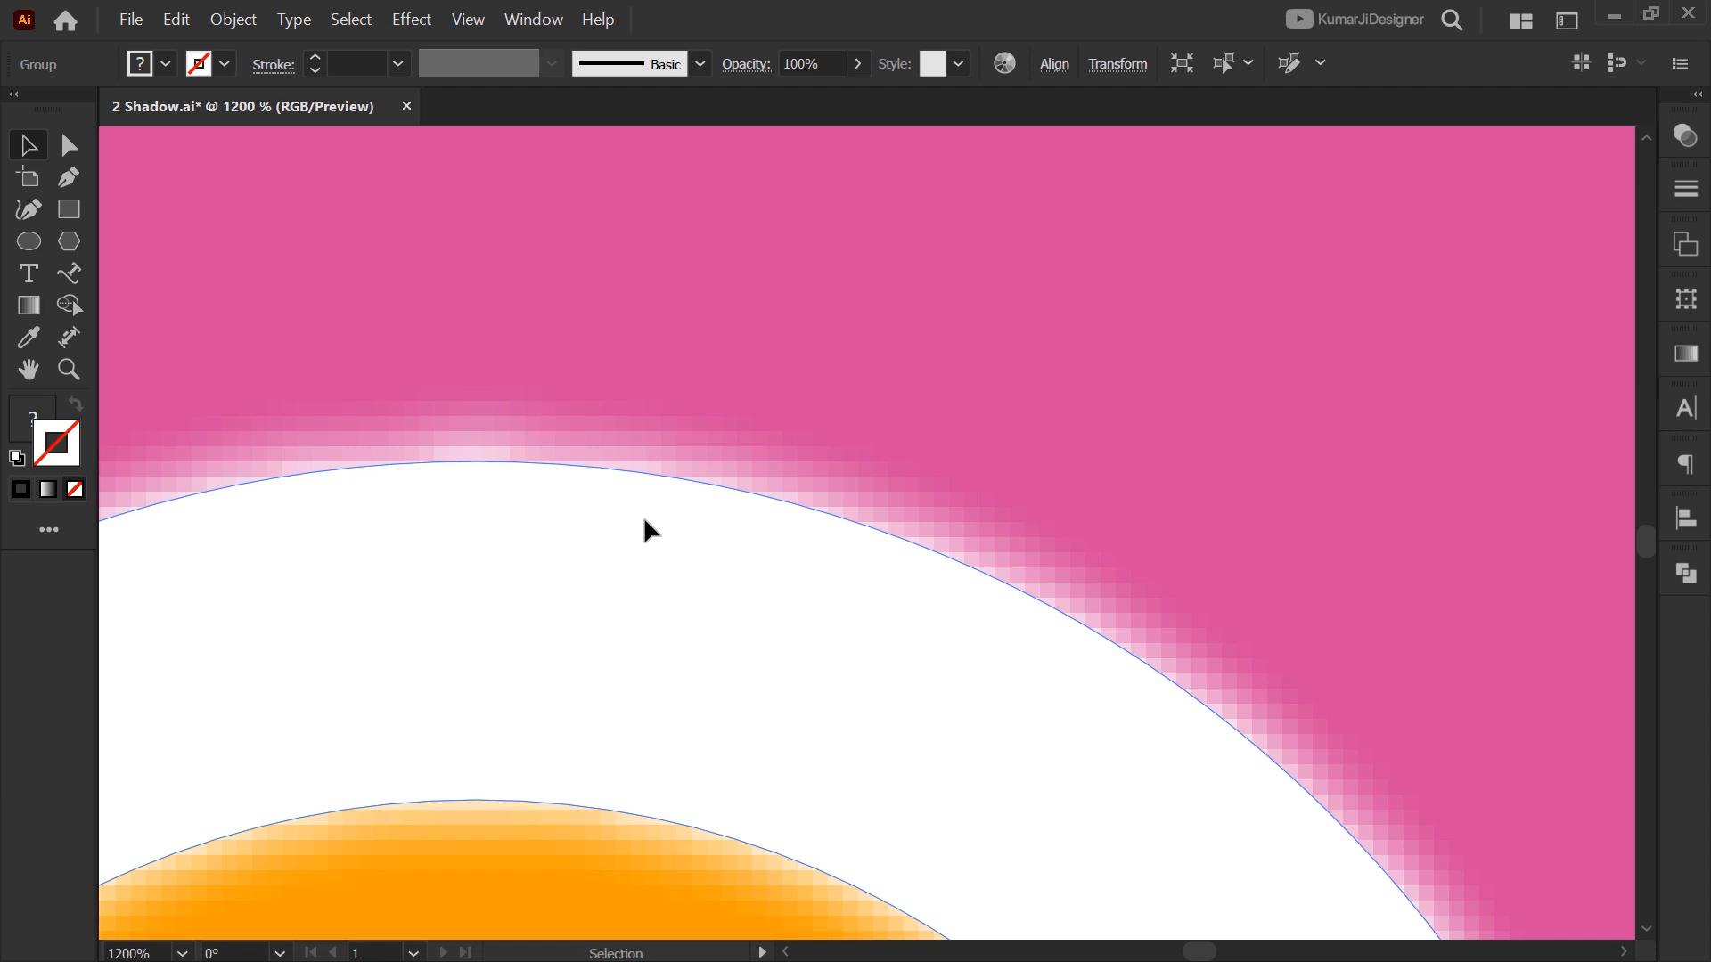
scroll(643, 516, "down", 6)
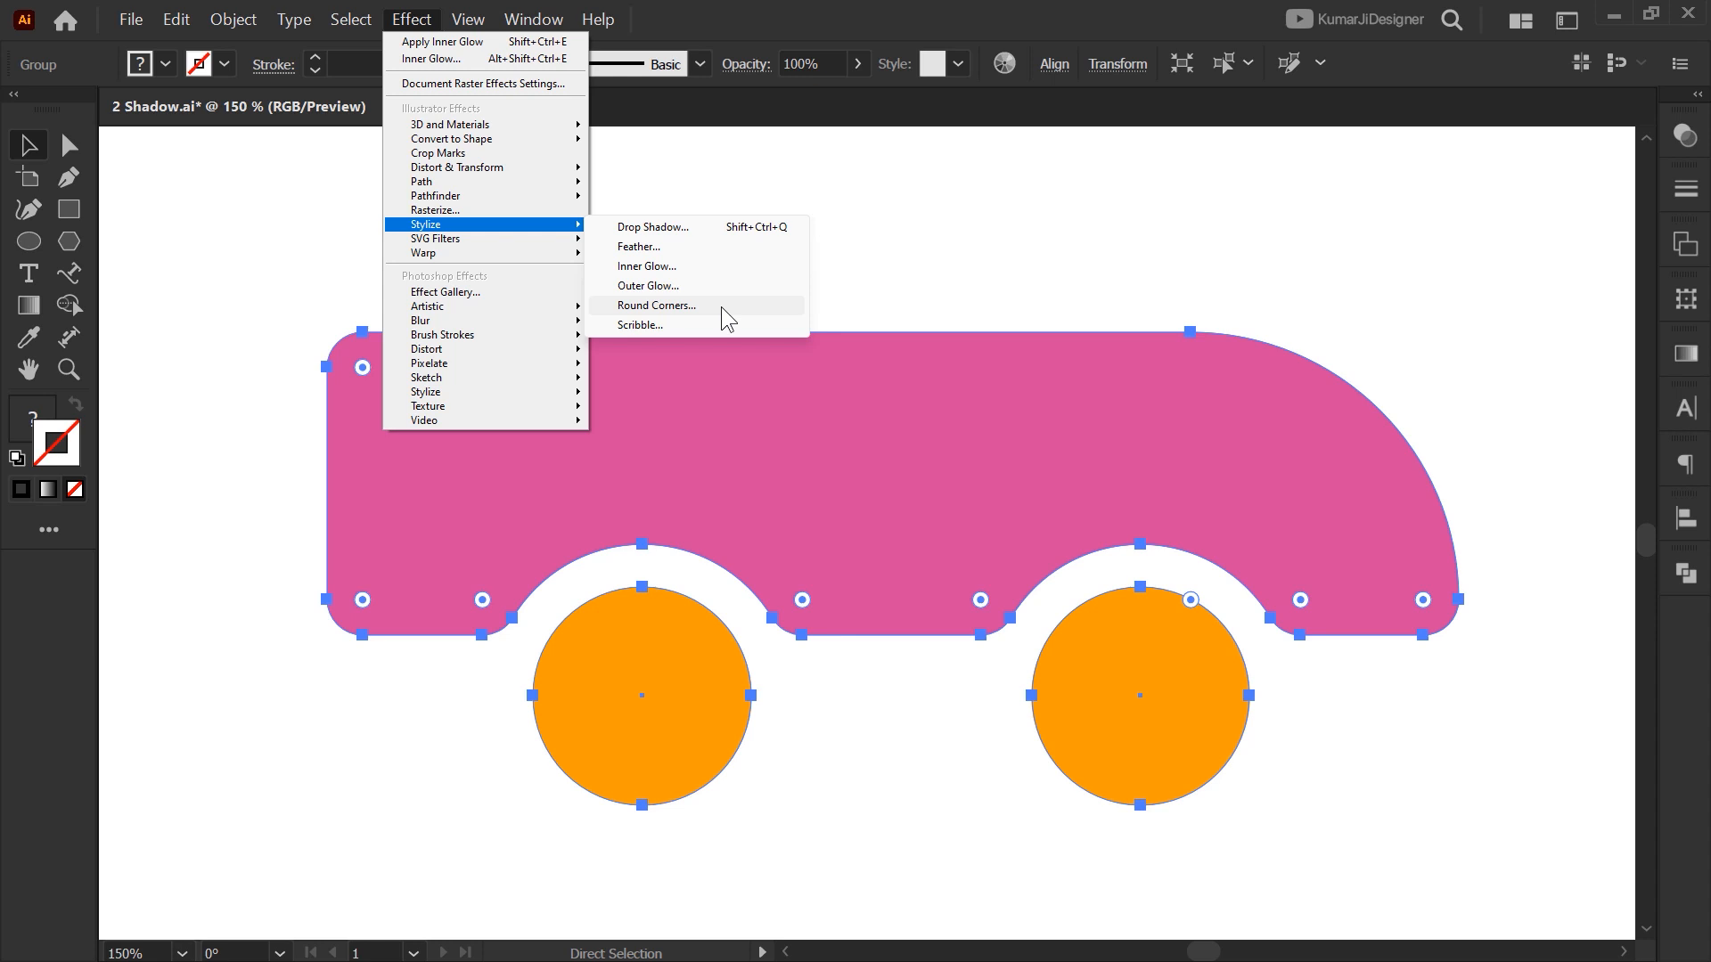
Directly select the upper-left corner of the pink vehicle body and round it to a radius of about 63 px
left_click(945, 244)
key("a")
left_click_drag(272, 279, 476, 412)
left_click_drag(363, 368, 445, 453)
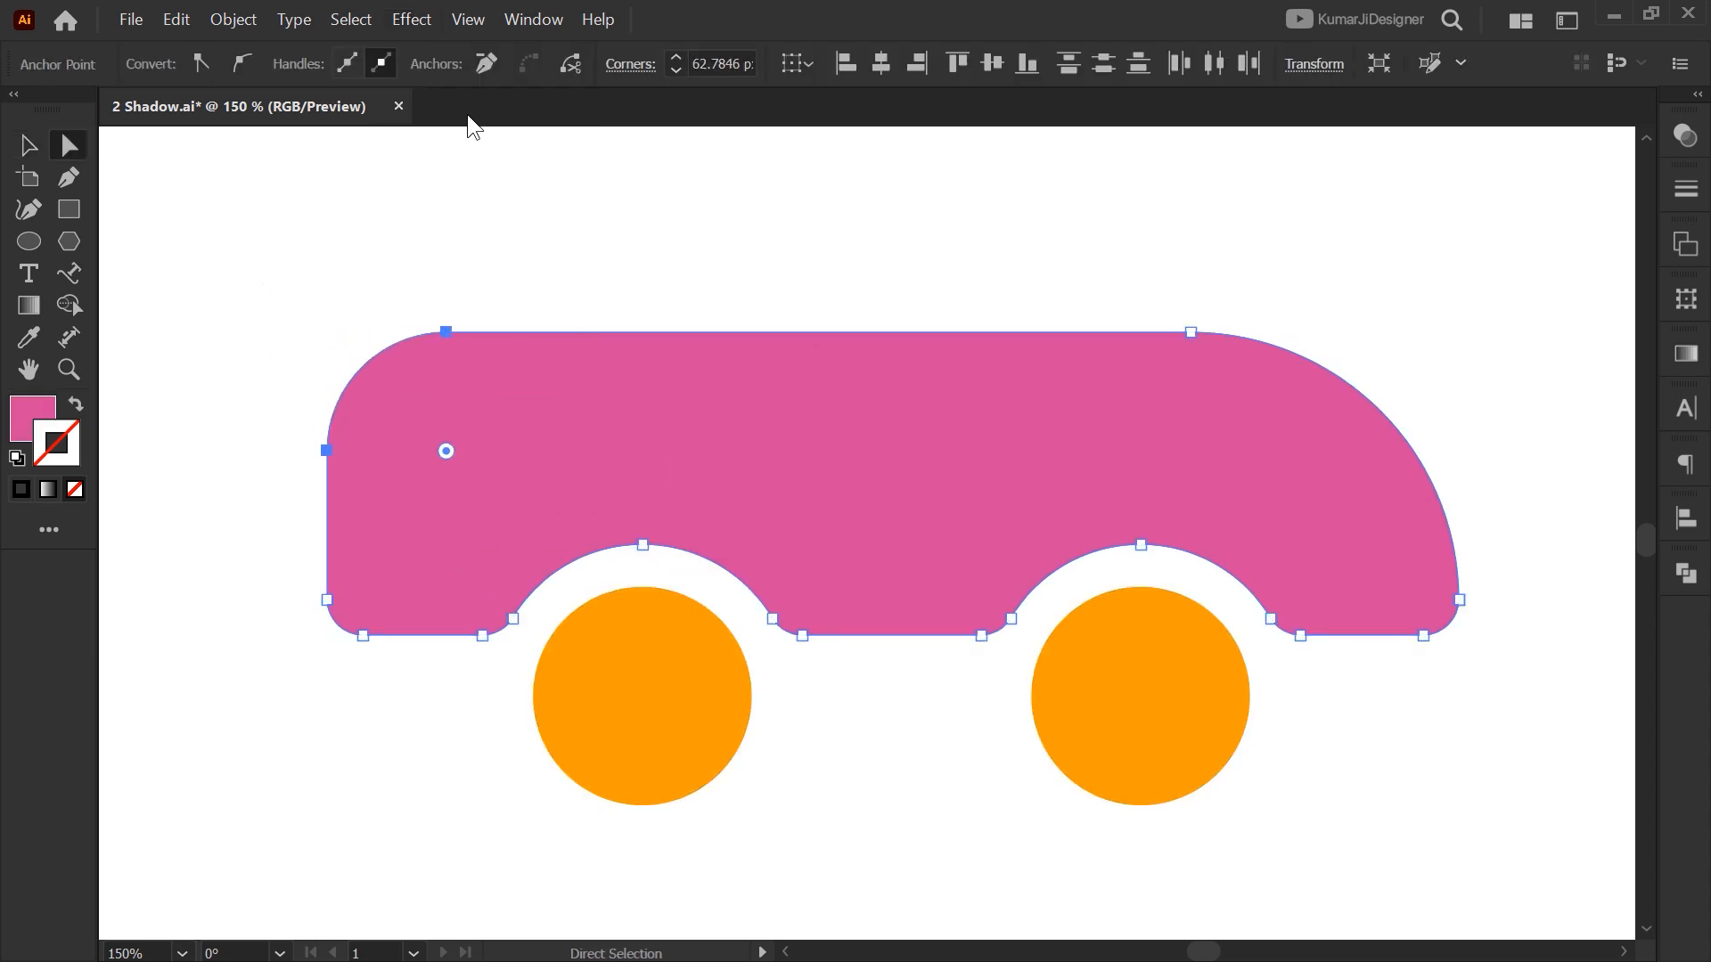
key("v")
left_click(411, 19)
mouse_move(485, 225)
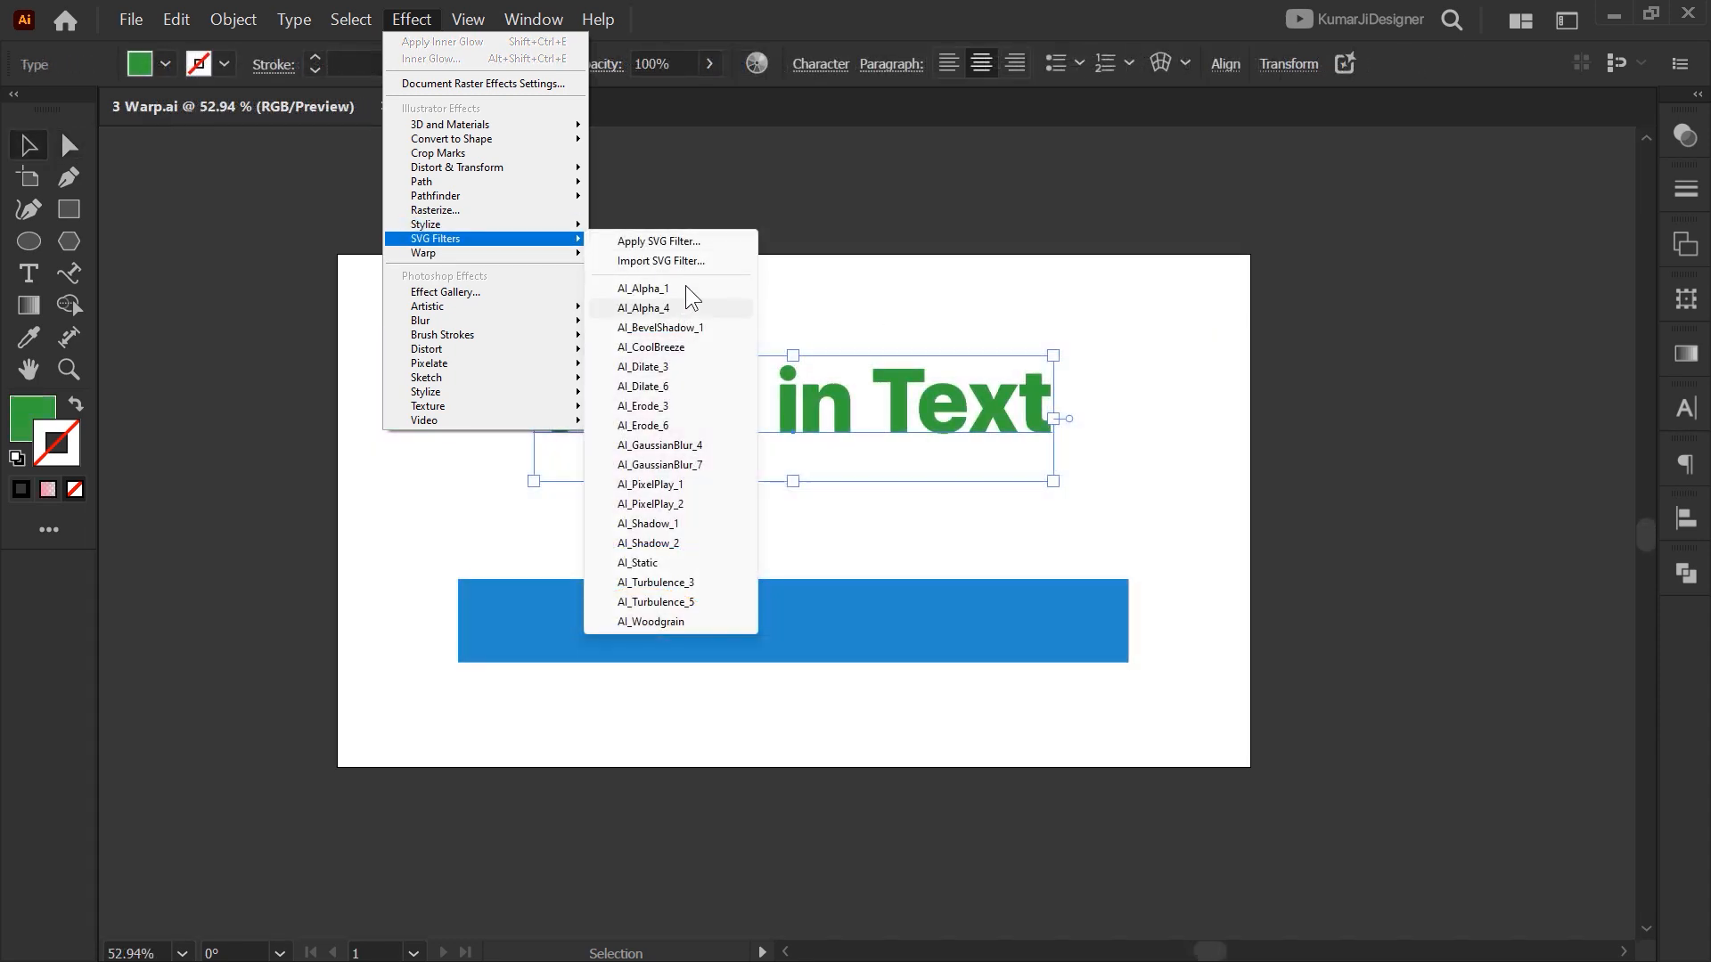
left_click(686, 287)
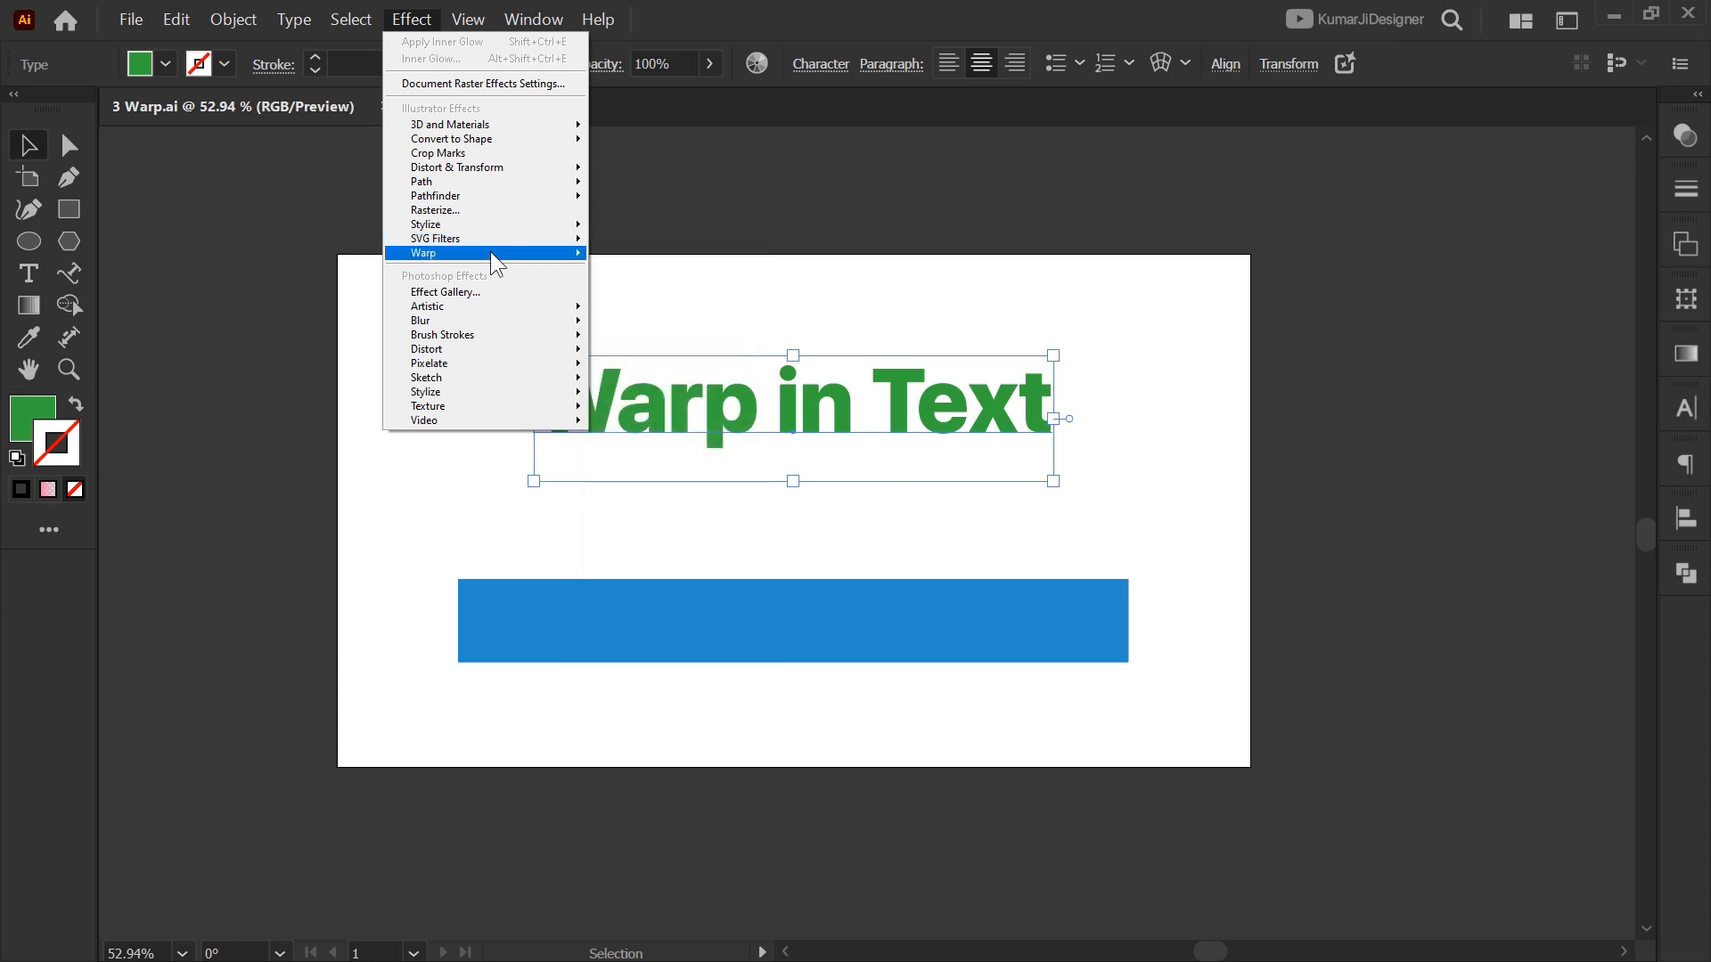
mouse_move(526, 254)
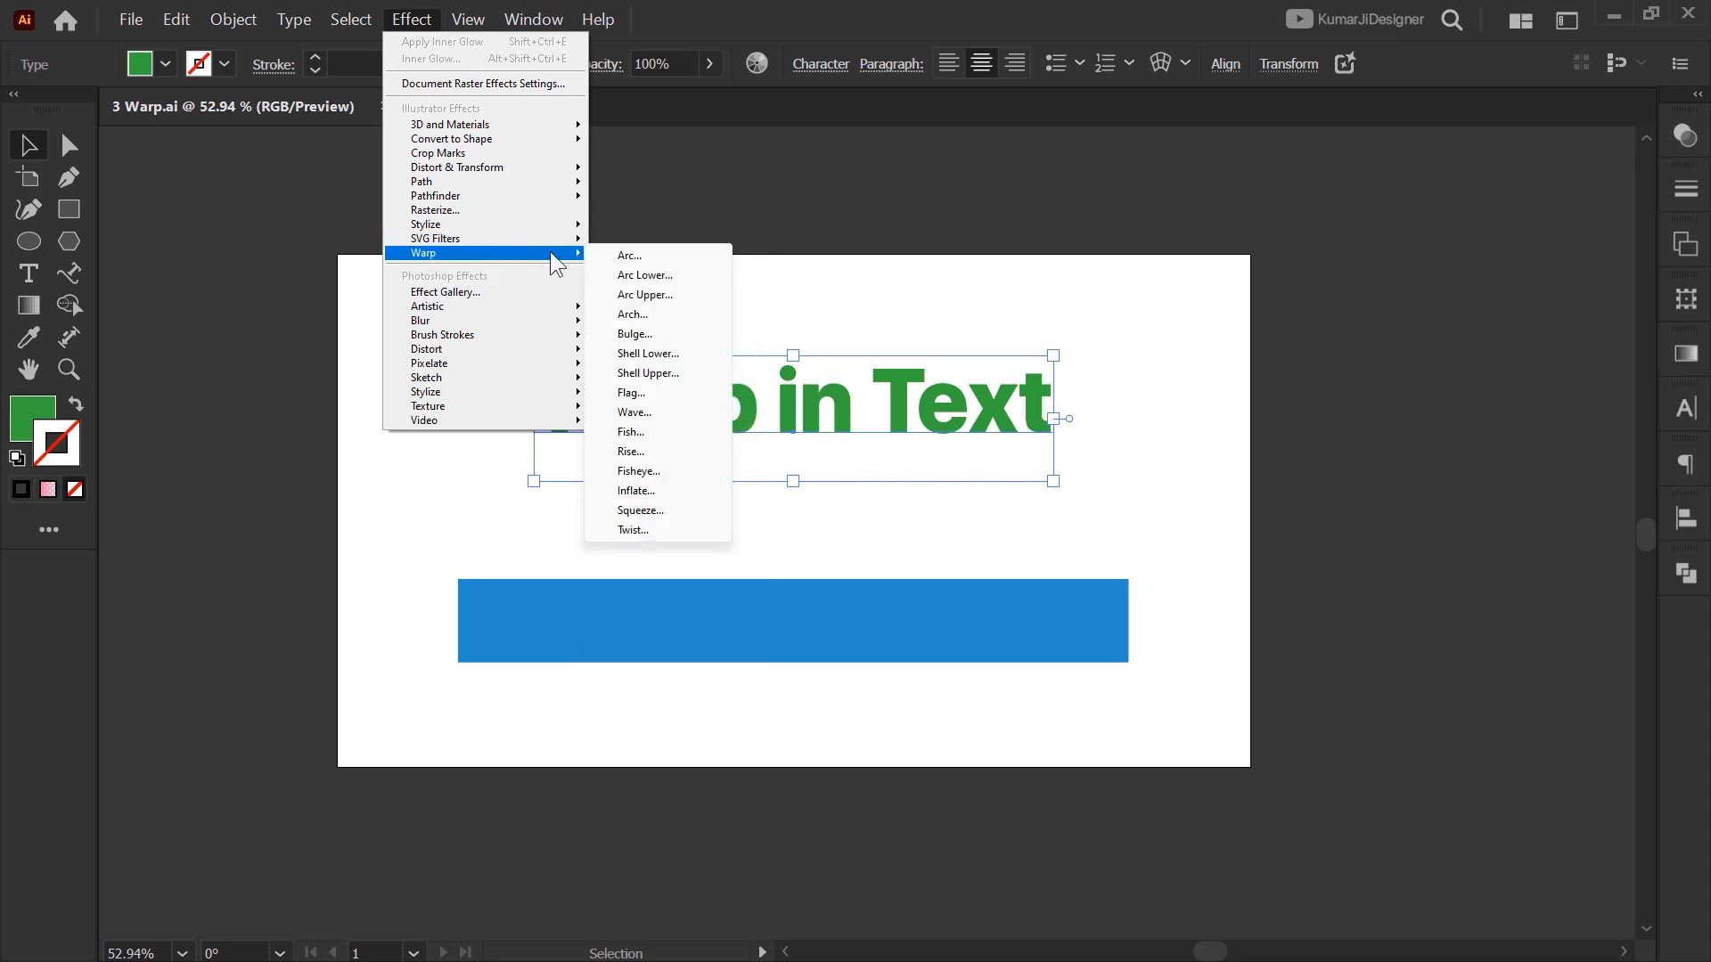
left_click(214, 343)
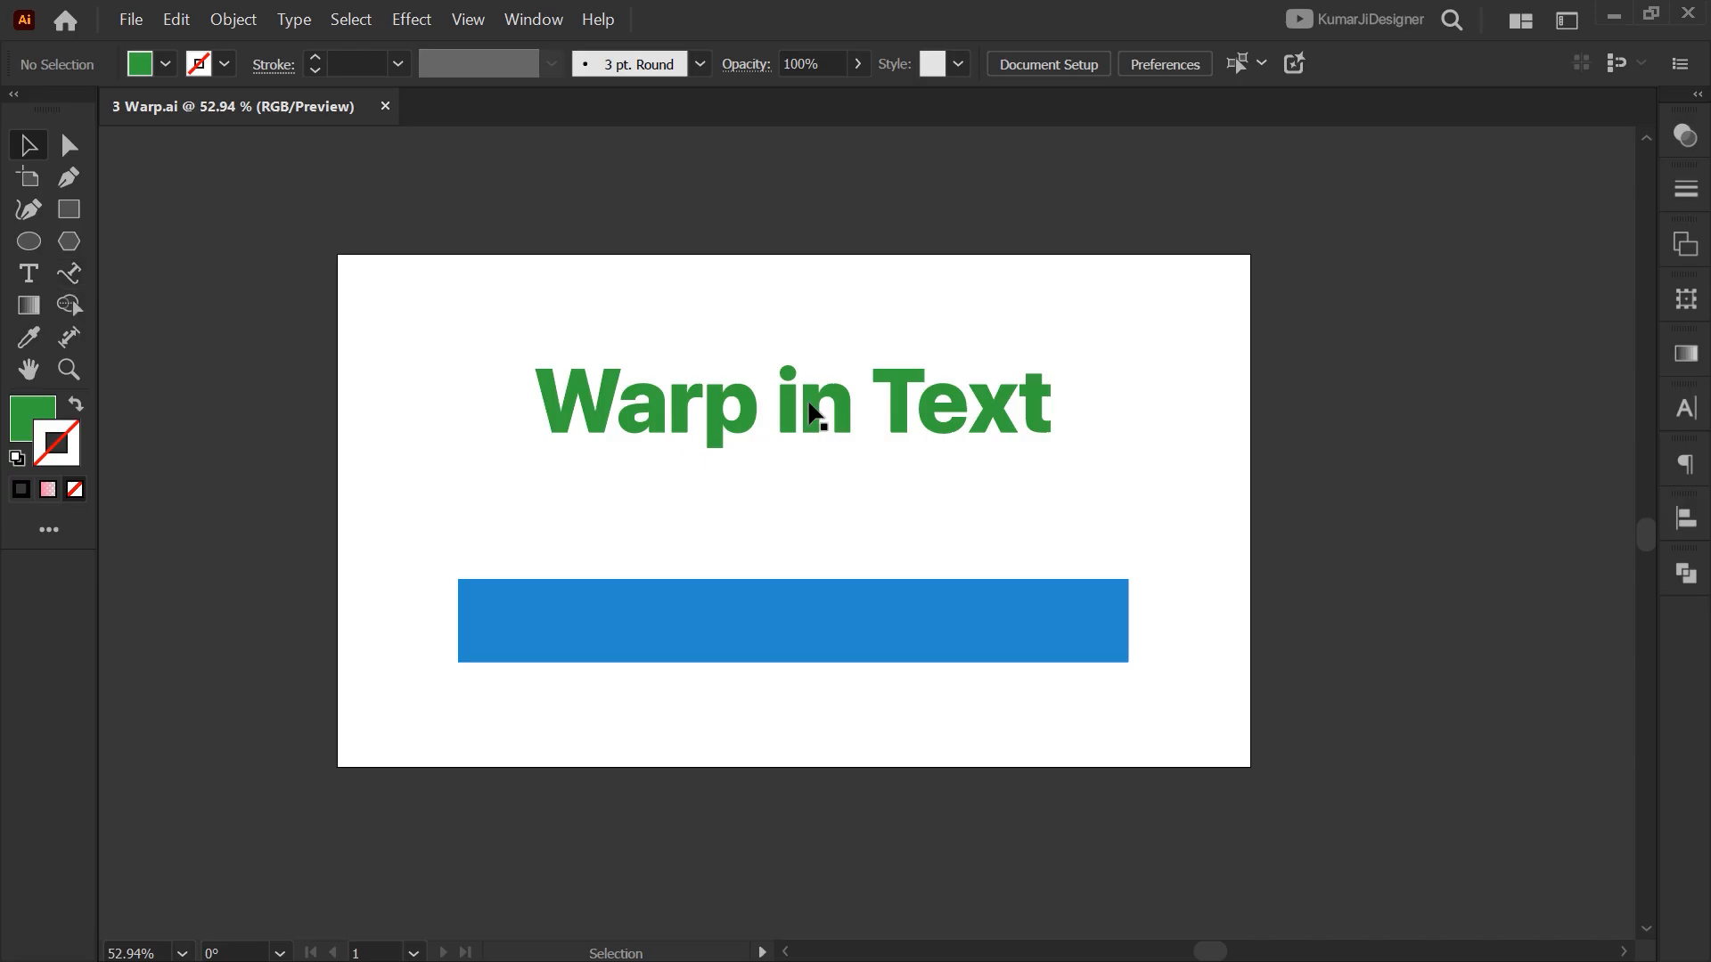
Try an Arc warp with a stronger horizontal bend on the "Warp in Text" title, and discard it
left_click(660, 393)
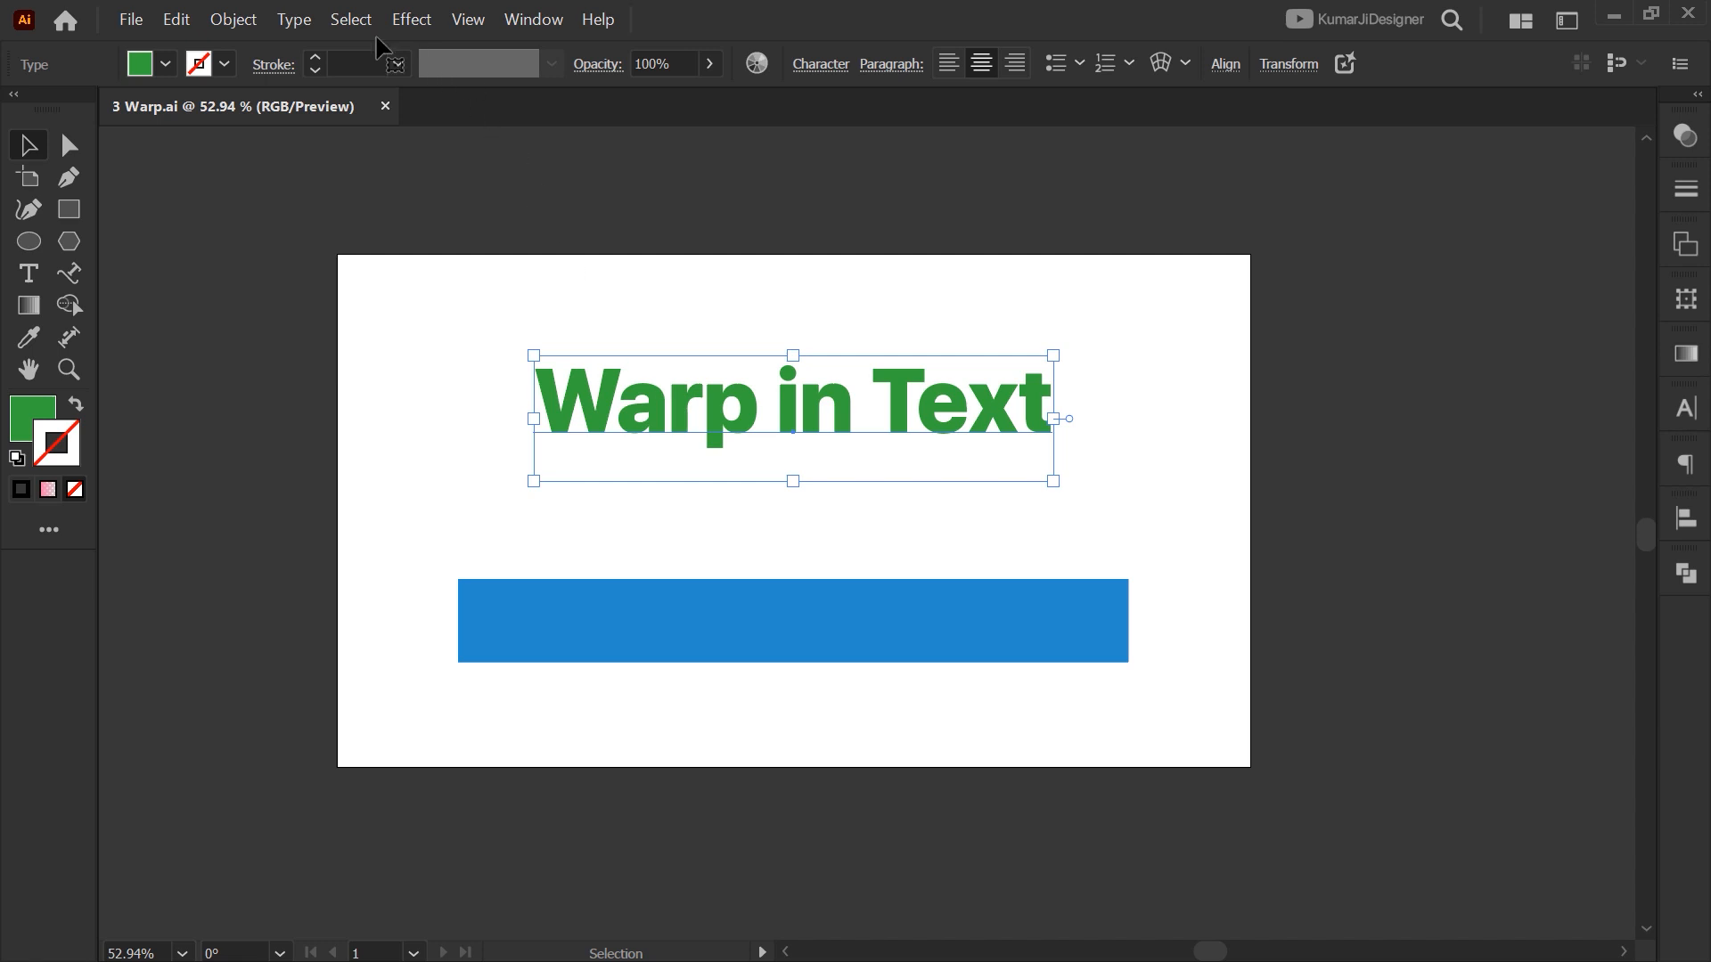
left_click(412, 18)
mouse_move(543, 254)
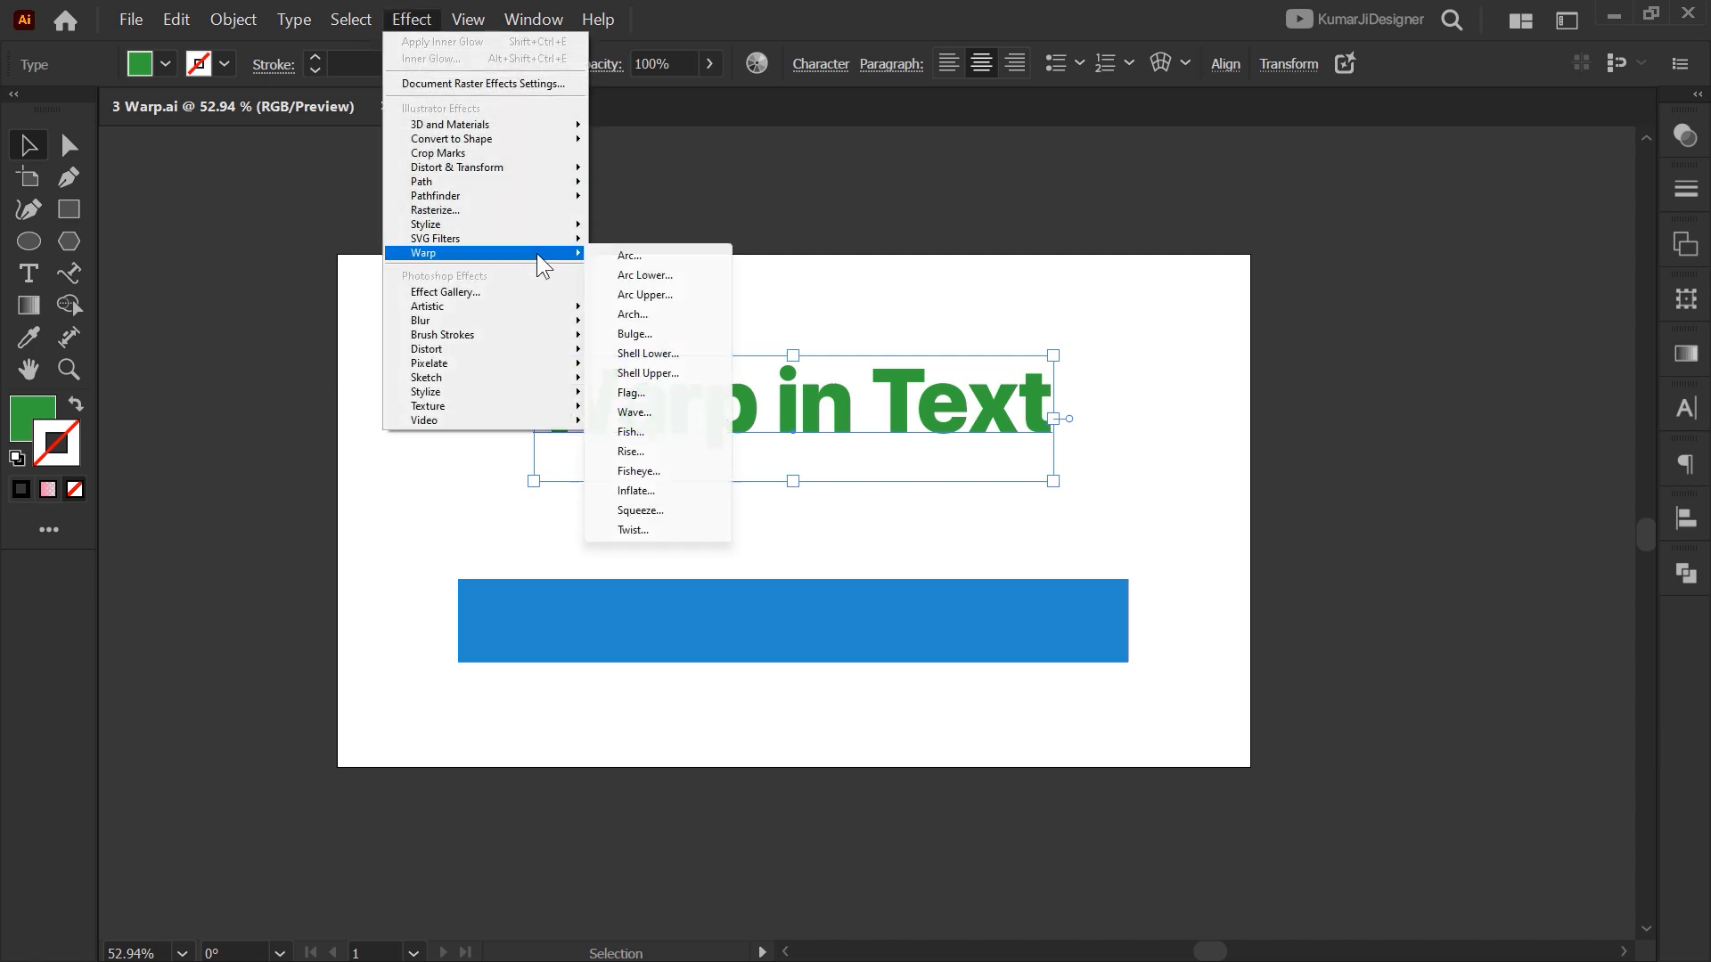
left_click(697, 255)
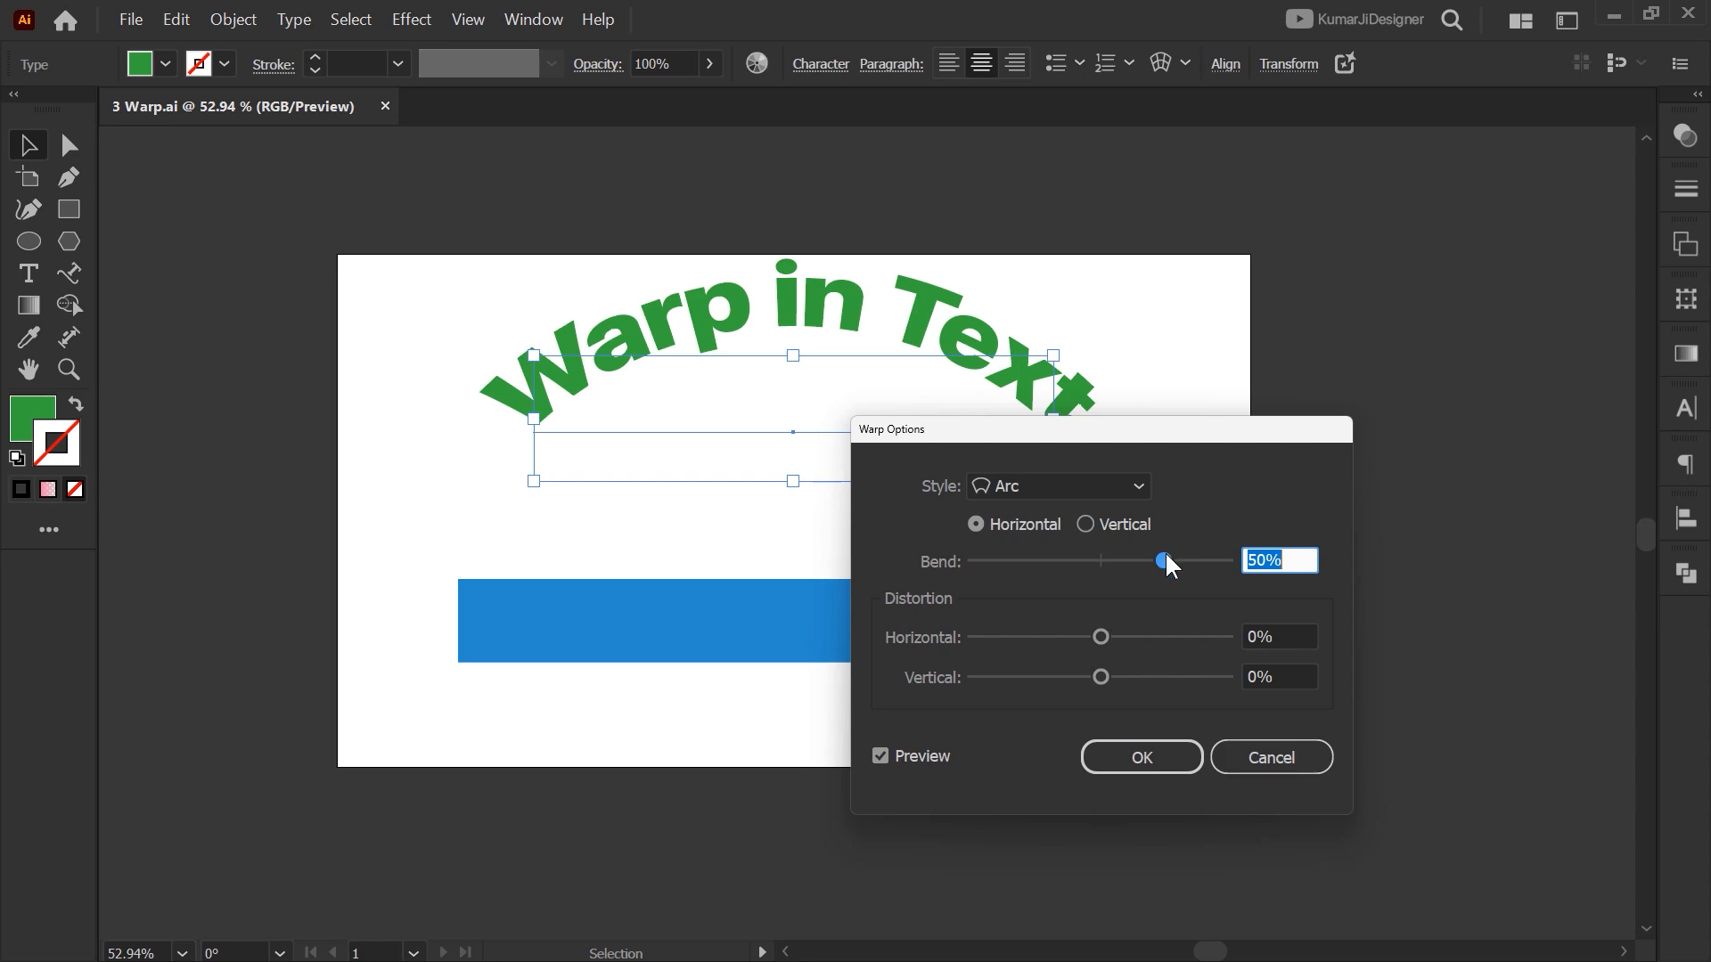
left_click_drag(1164, 560, 1226, 560)
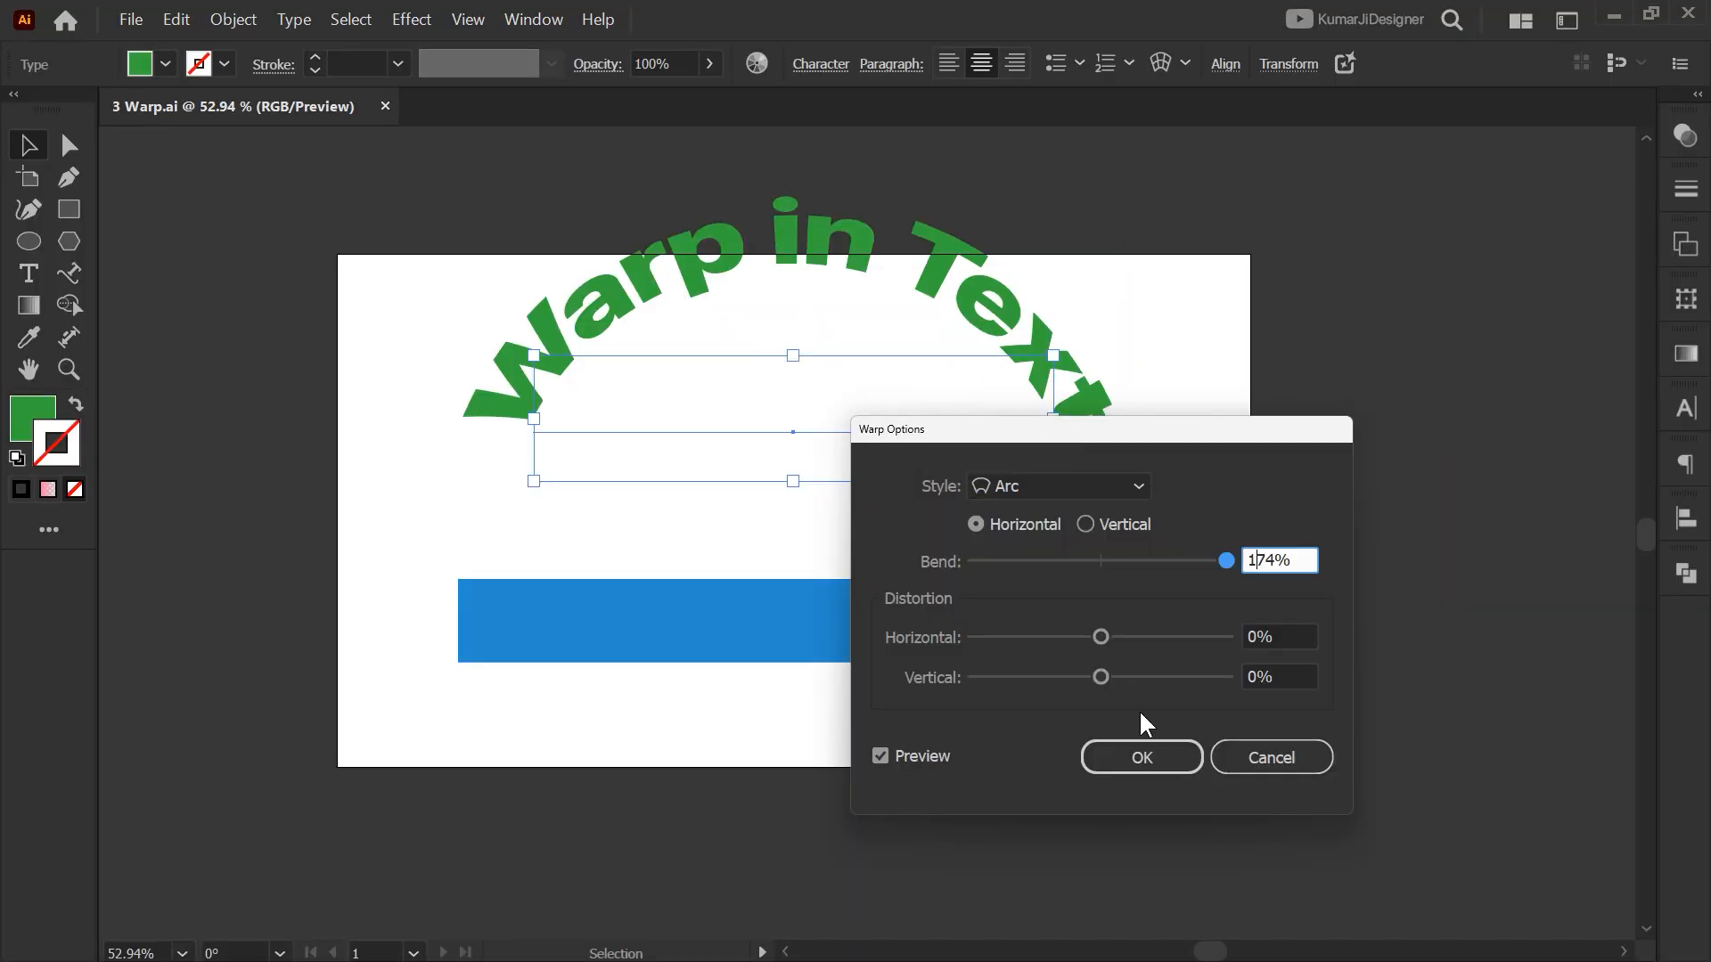
left_click(1270, 753)
Preview the Bulge and Shell Lower warp styles on the blue rectangle and set the horizontal distortion to -1%
left_click(1114, 621)
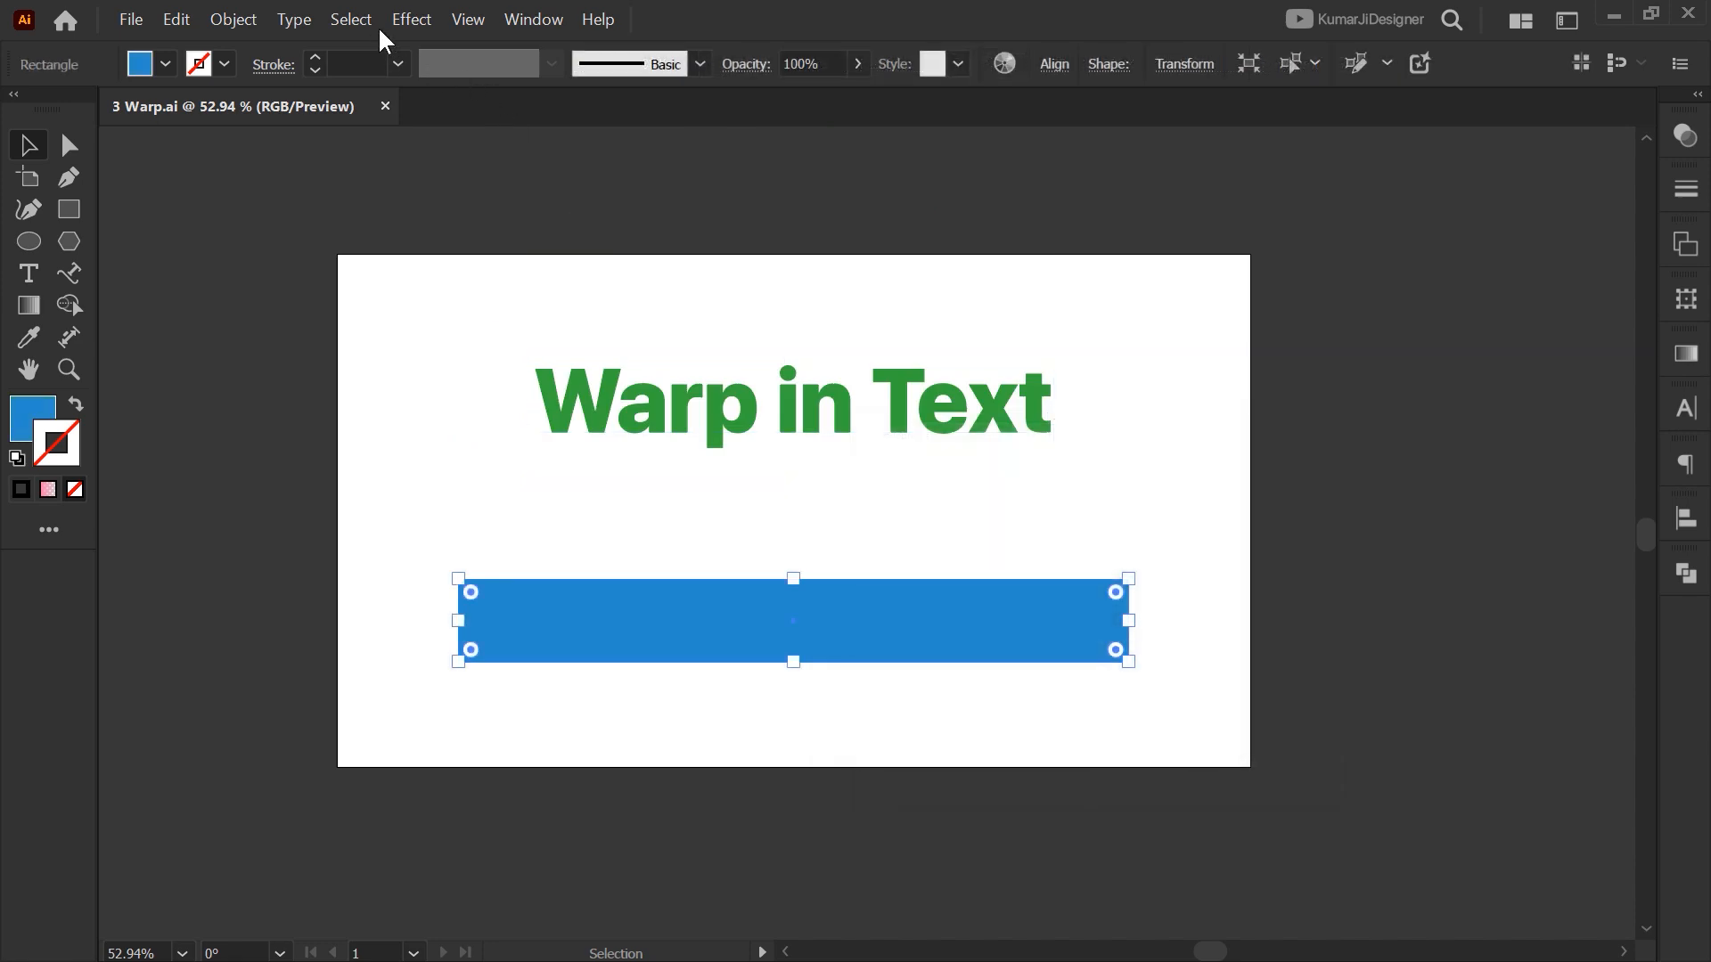
left_click(410, 18)
left_click(484, 249)
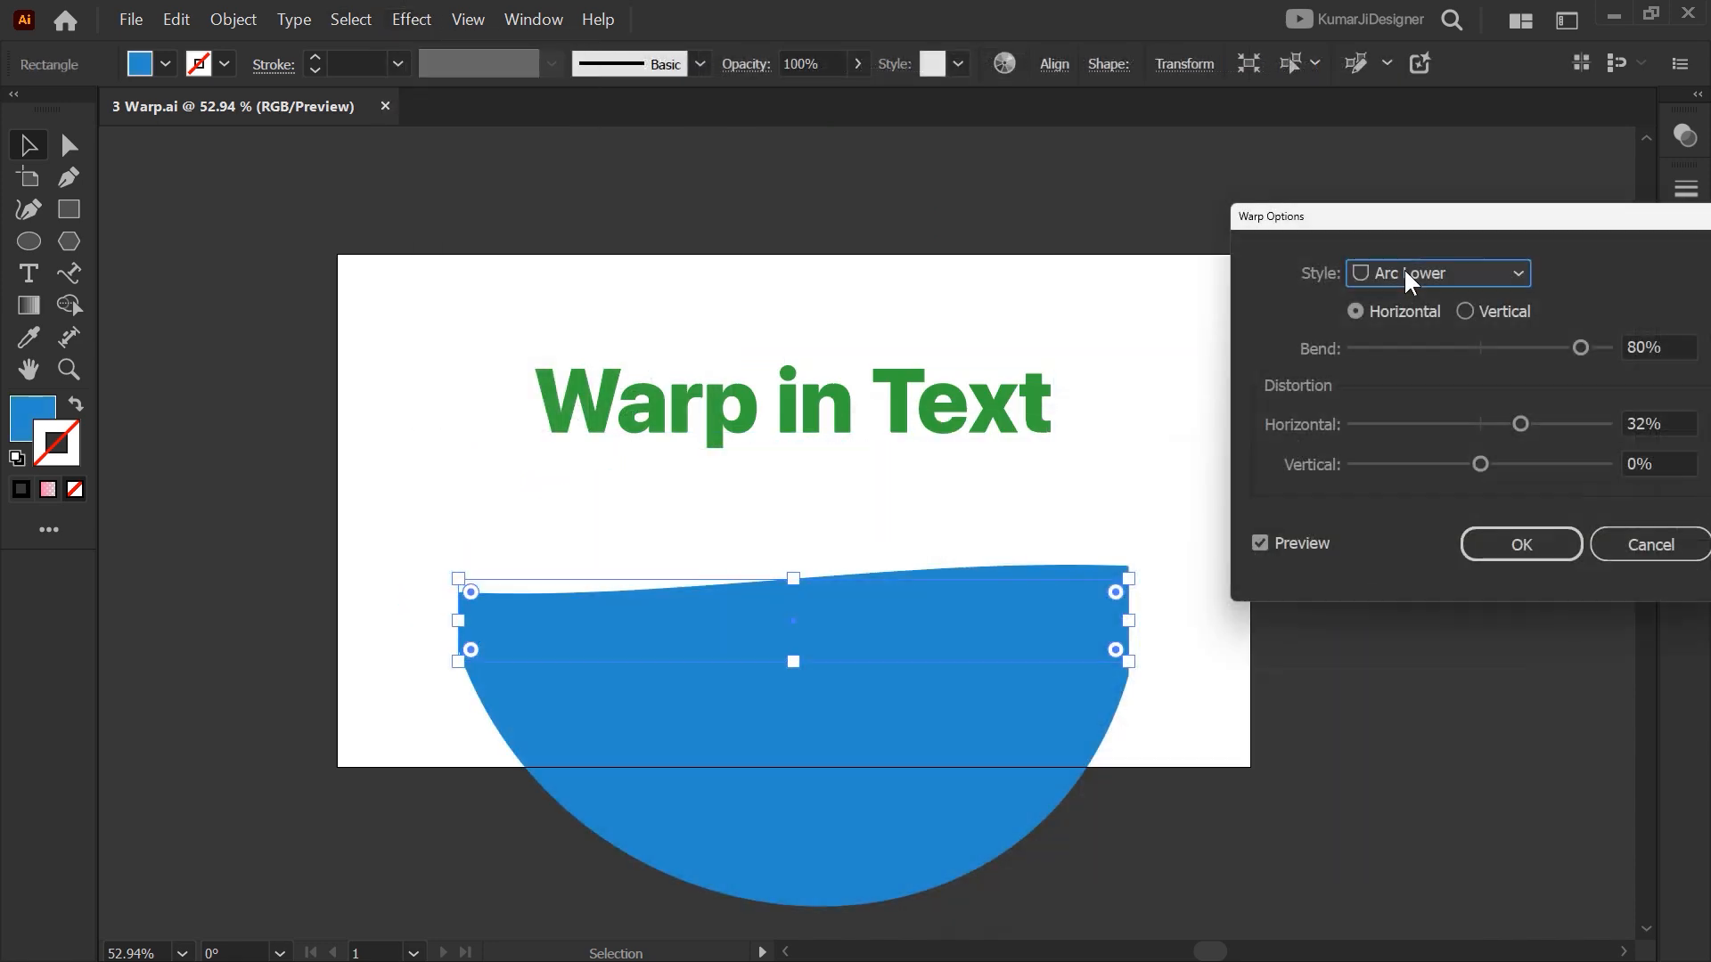
left_click(1406, 278)
left_click(1434, 425)
left_click(1429, 278)
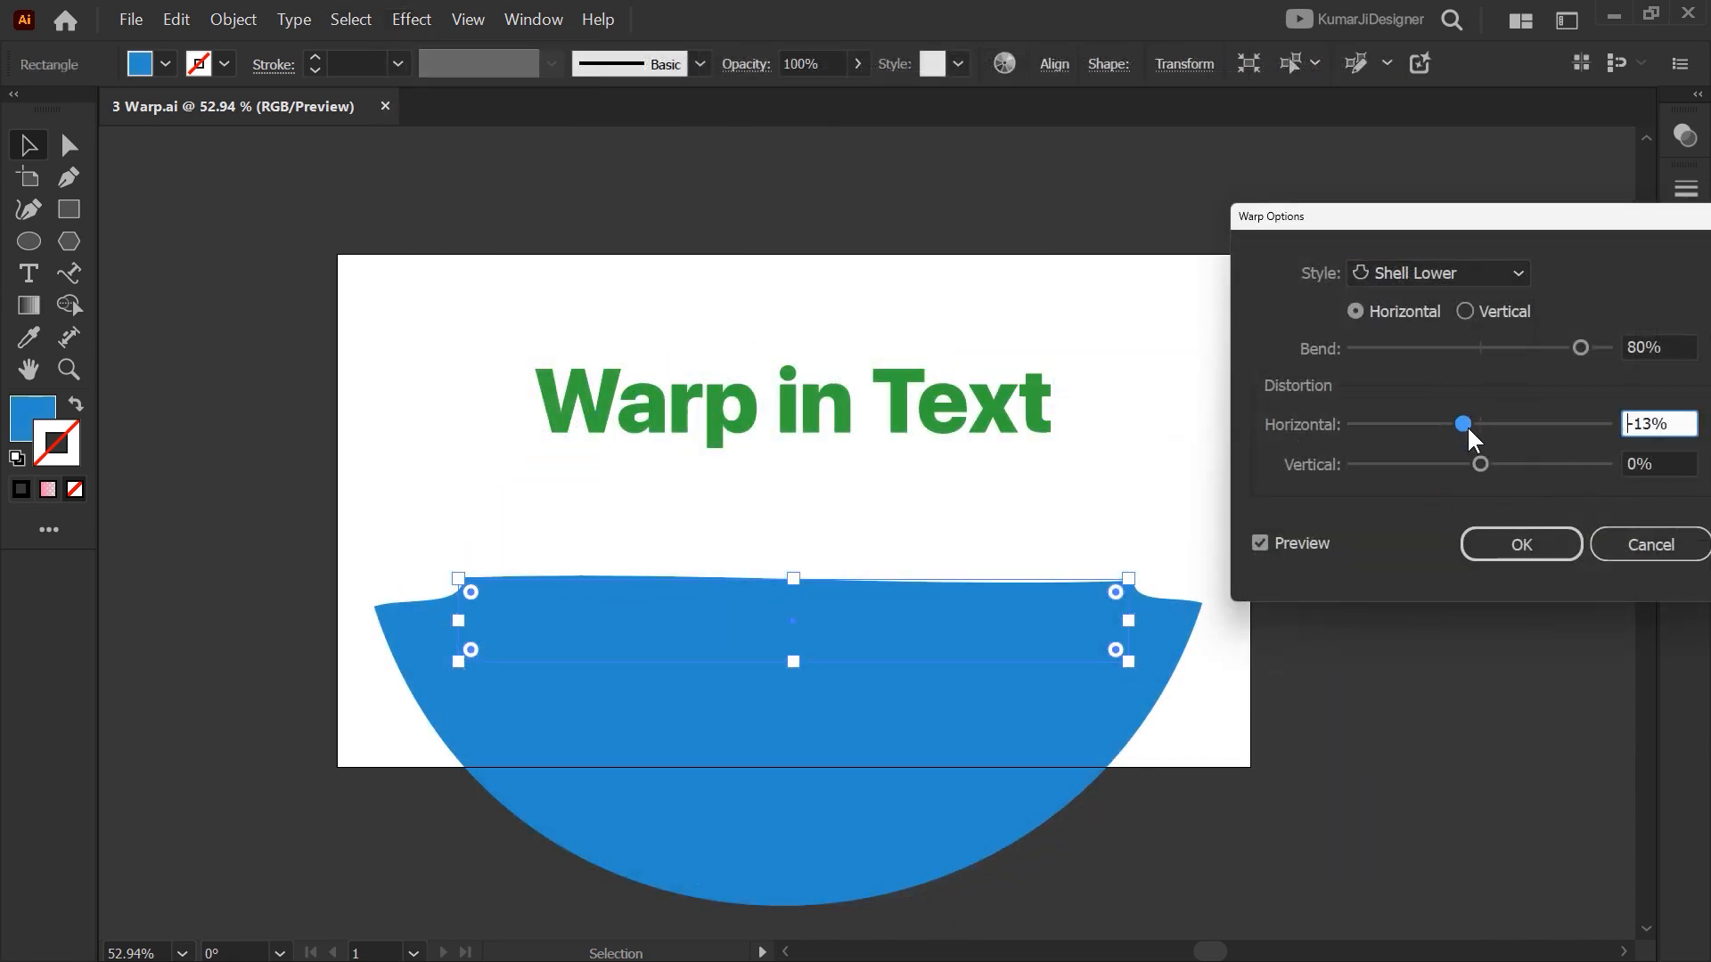
left_click_drag(1467, 425, 1481, 418)
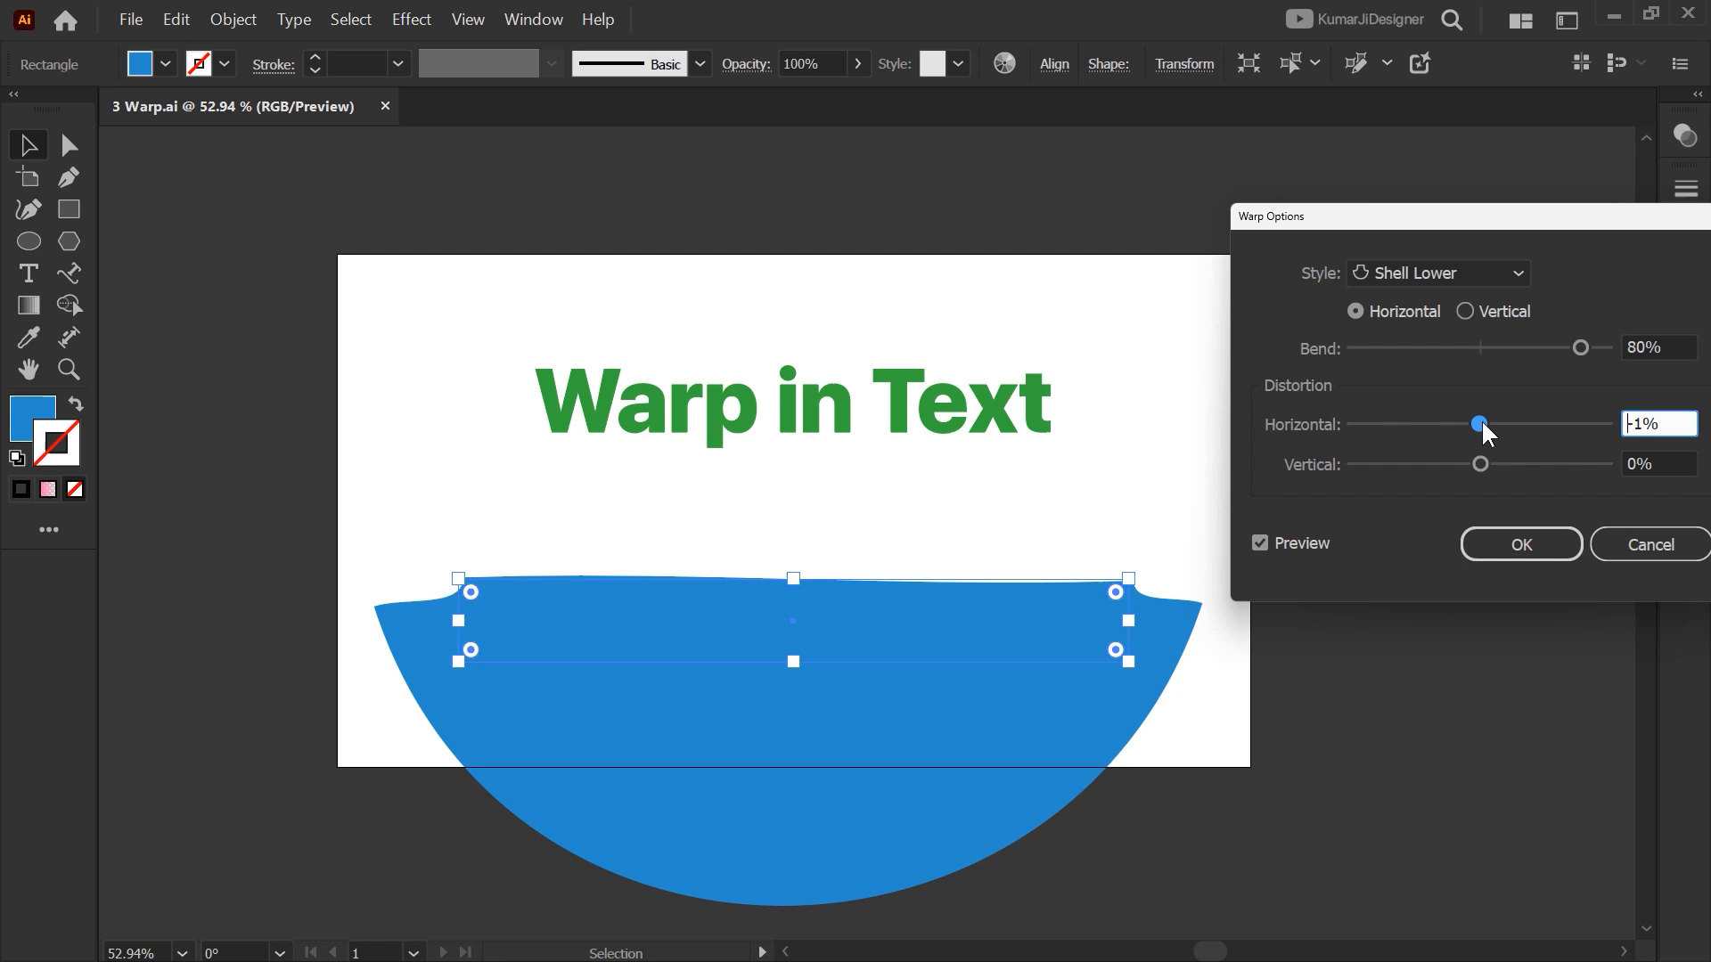
Preview the Rise, FishEye, Inflate, Squeeze and Twist warp styles on the blue rectangle
left_click(1441, 267)
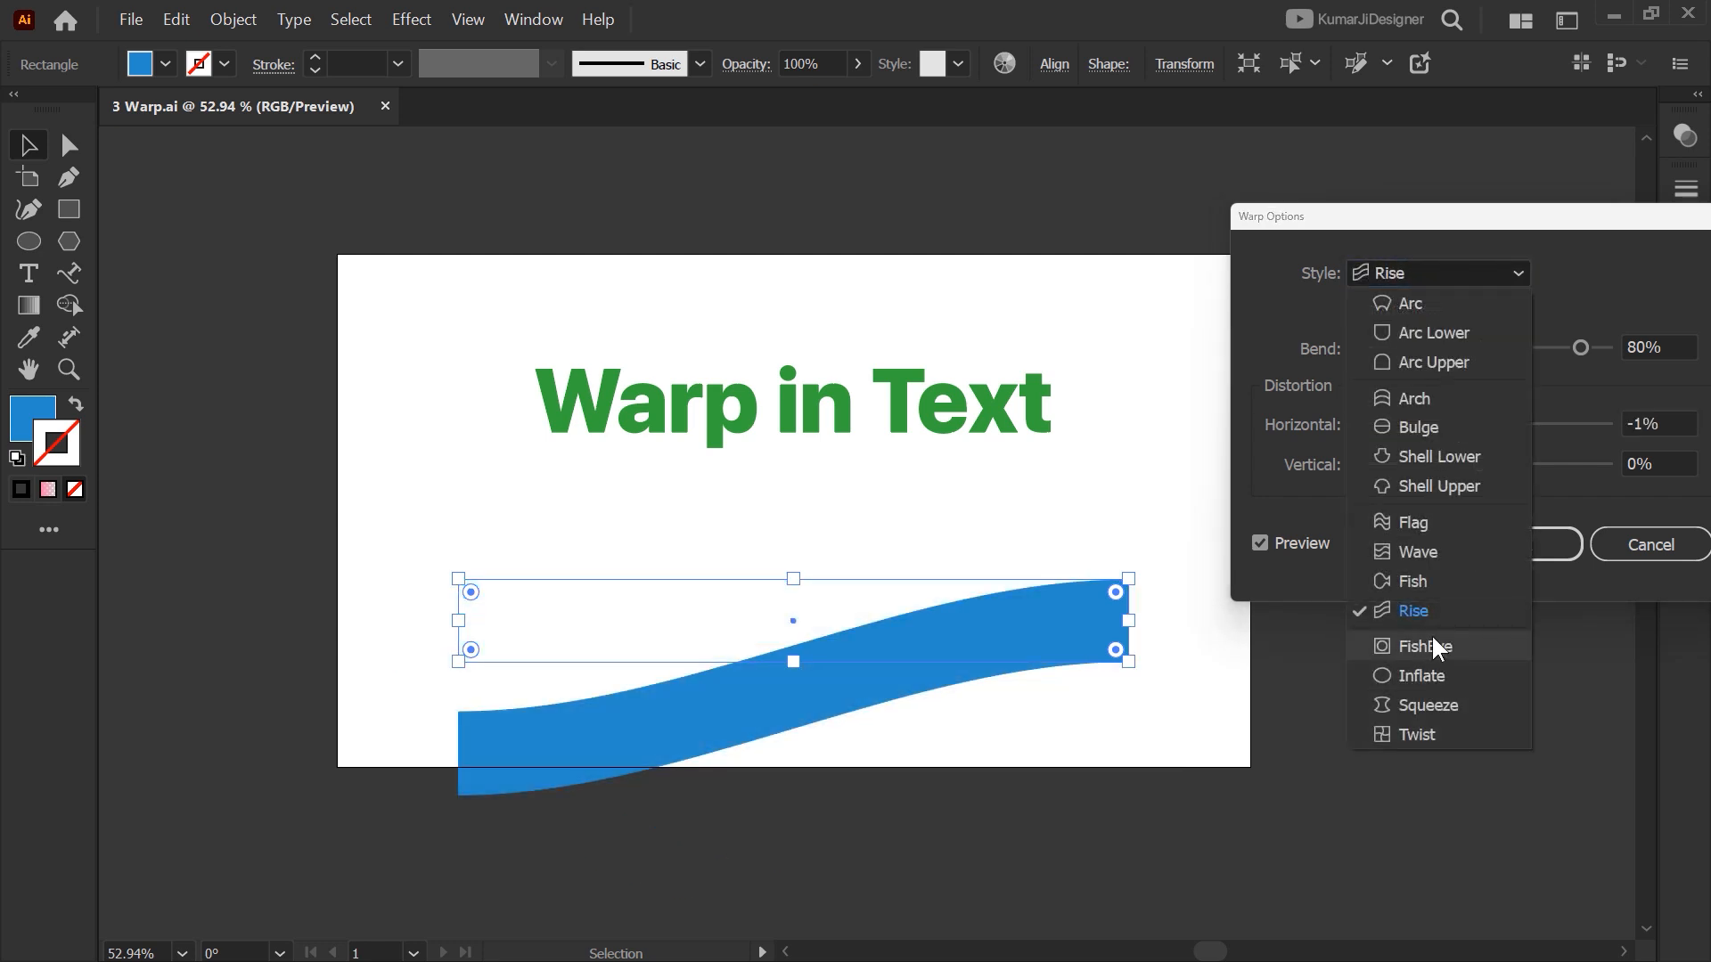
left_click(1431, 645)
left_click(1429, 264)
left_click(1449, 669)
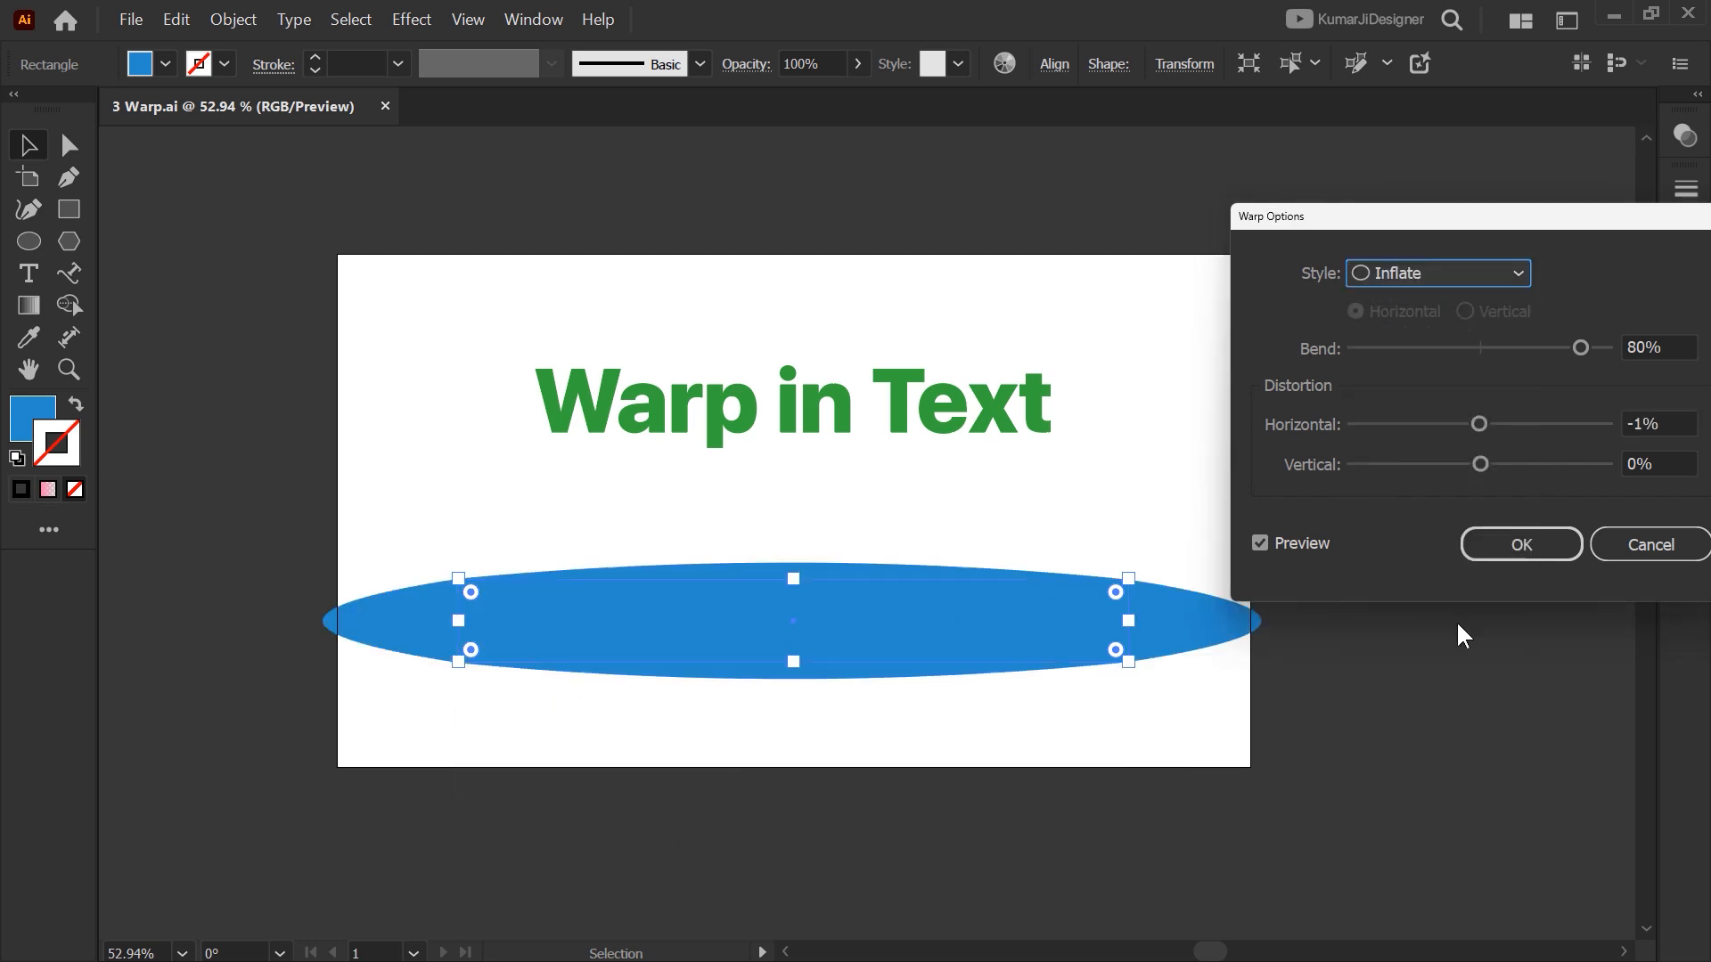
left_click(1431, 275)
left_click(1445, 699)
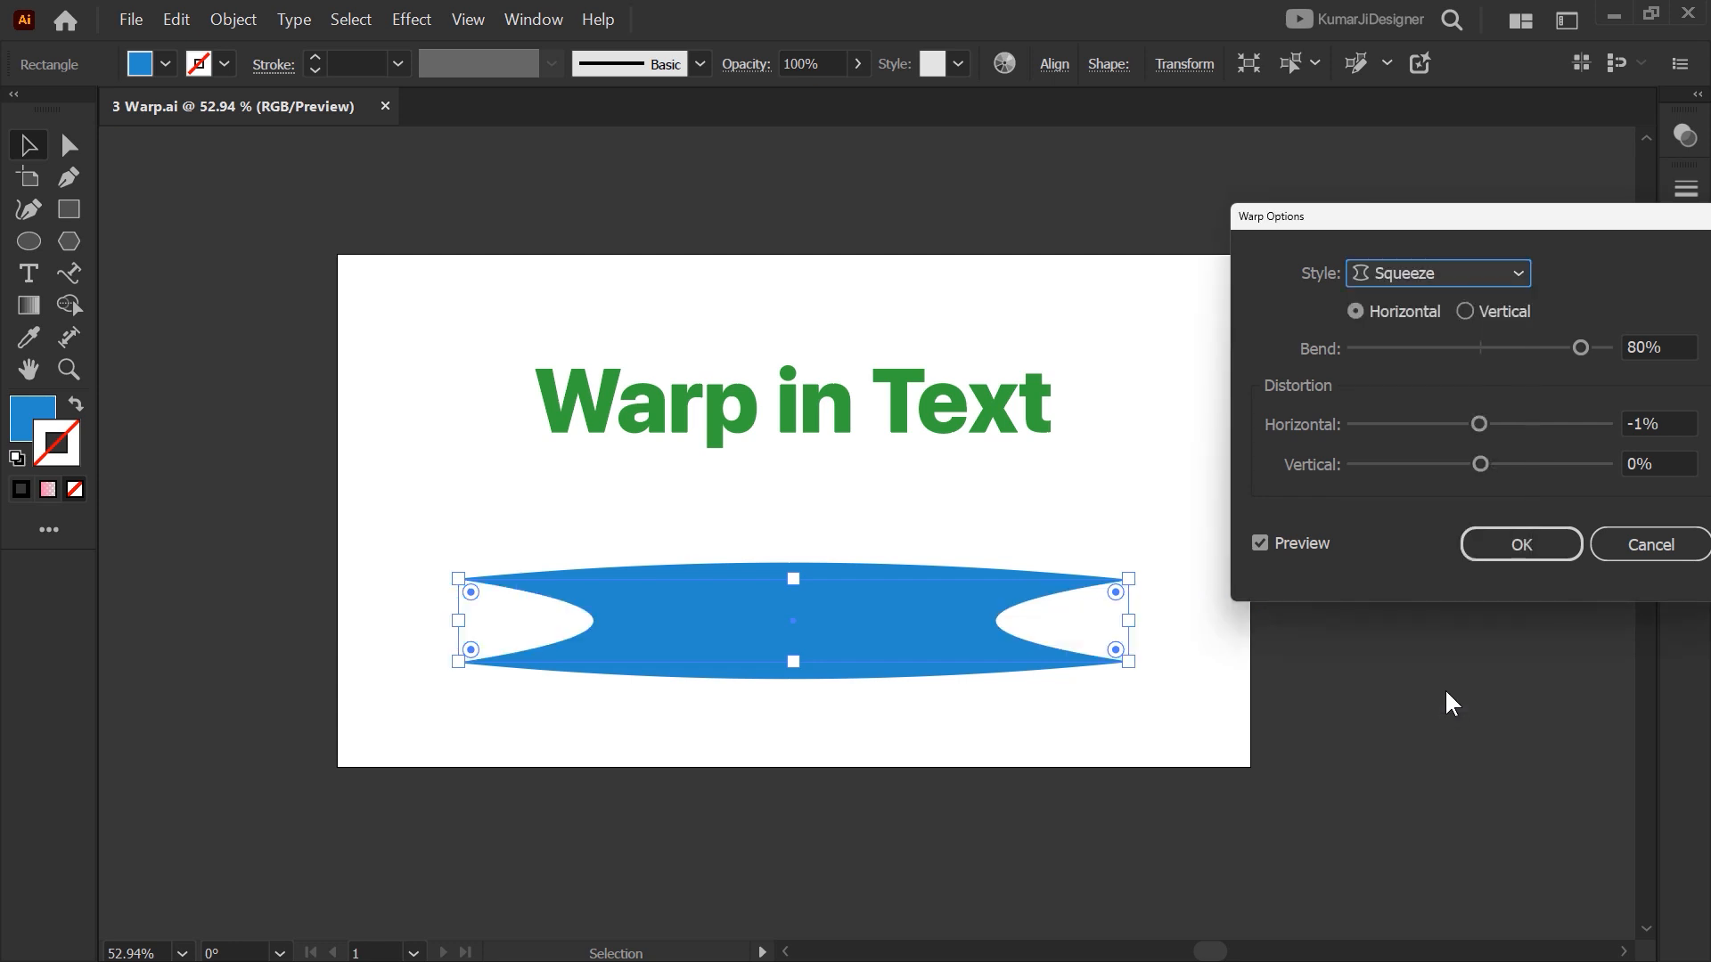
key("Down")
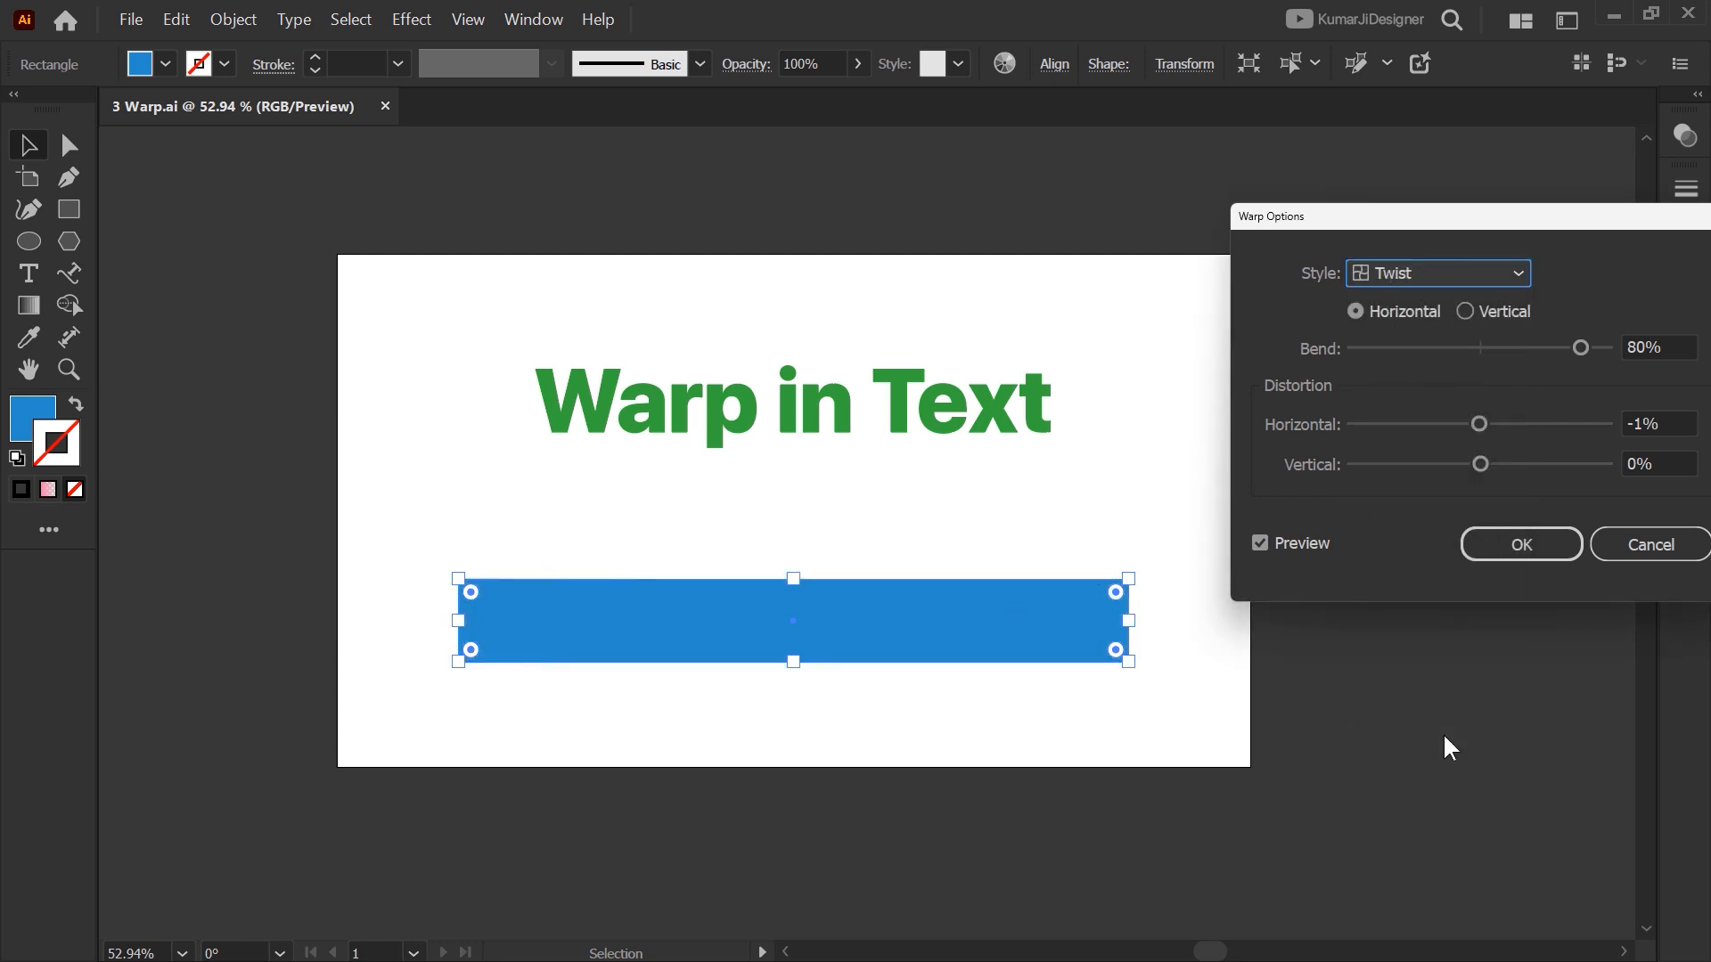
Try the Wave warp style on the blue rectangle and discard the warp
left_click(1437, 274)
left_click(1441, 569)
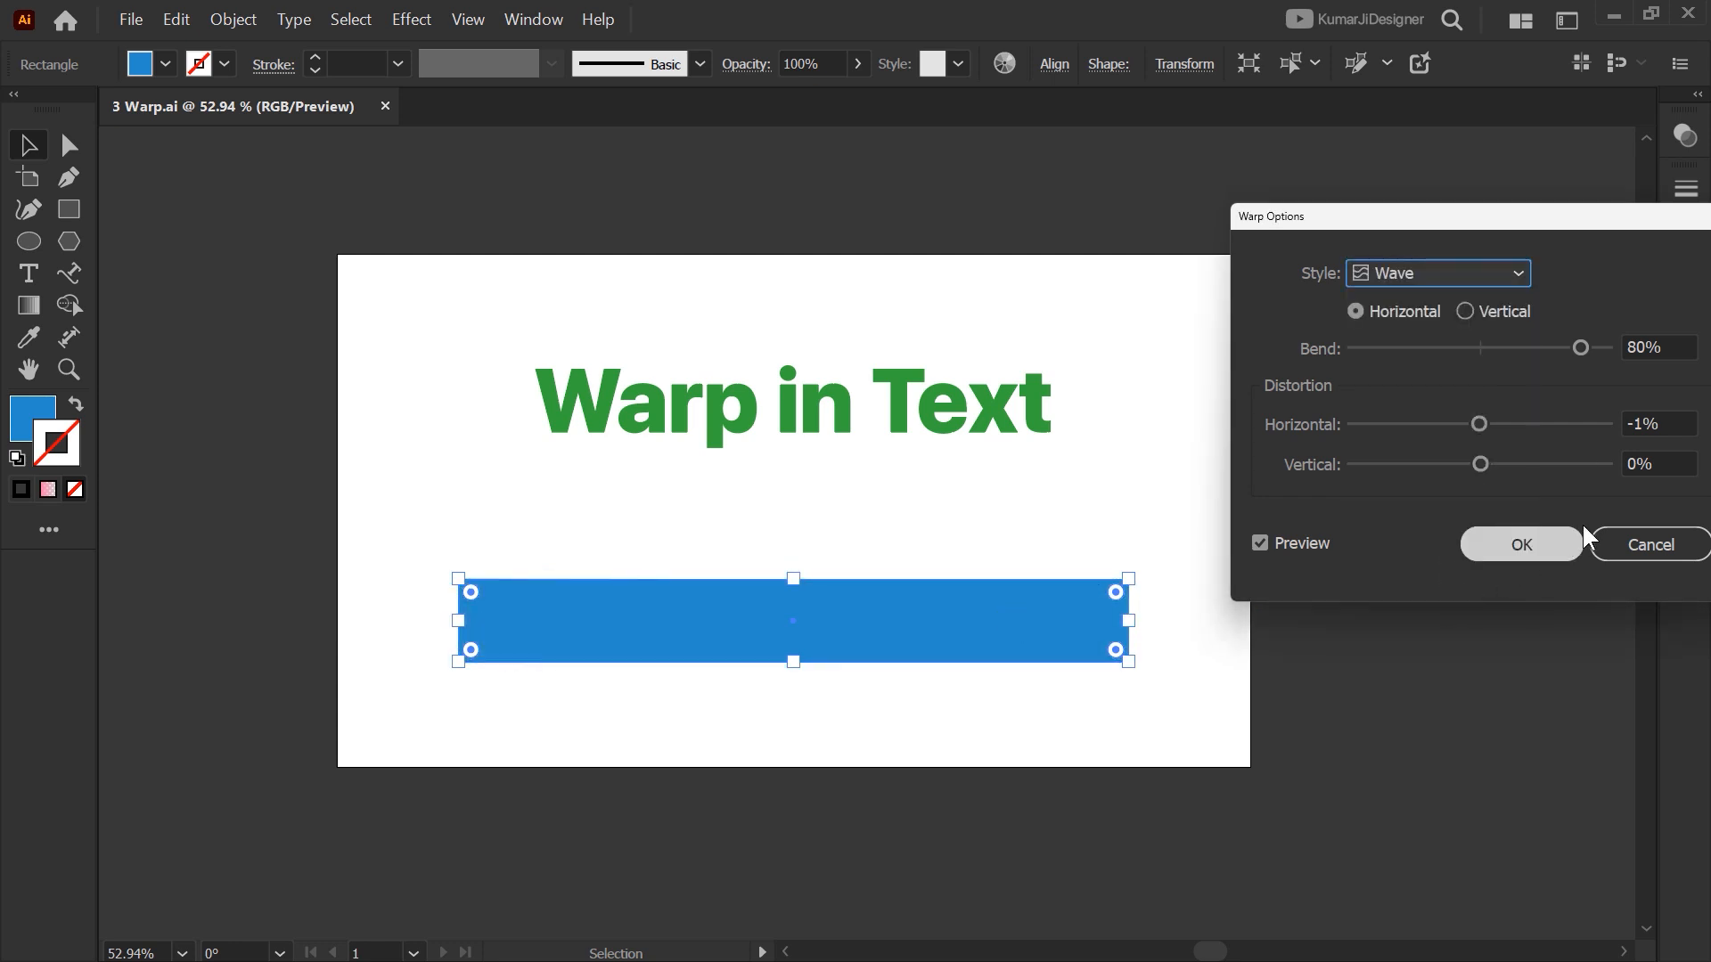
left_click_drag(1520, 214, 1430, 142)
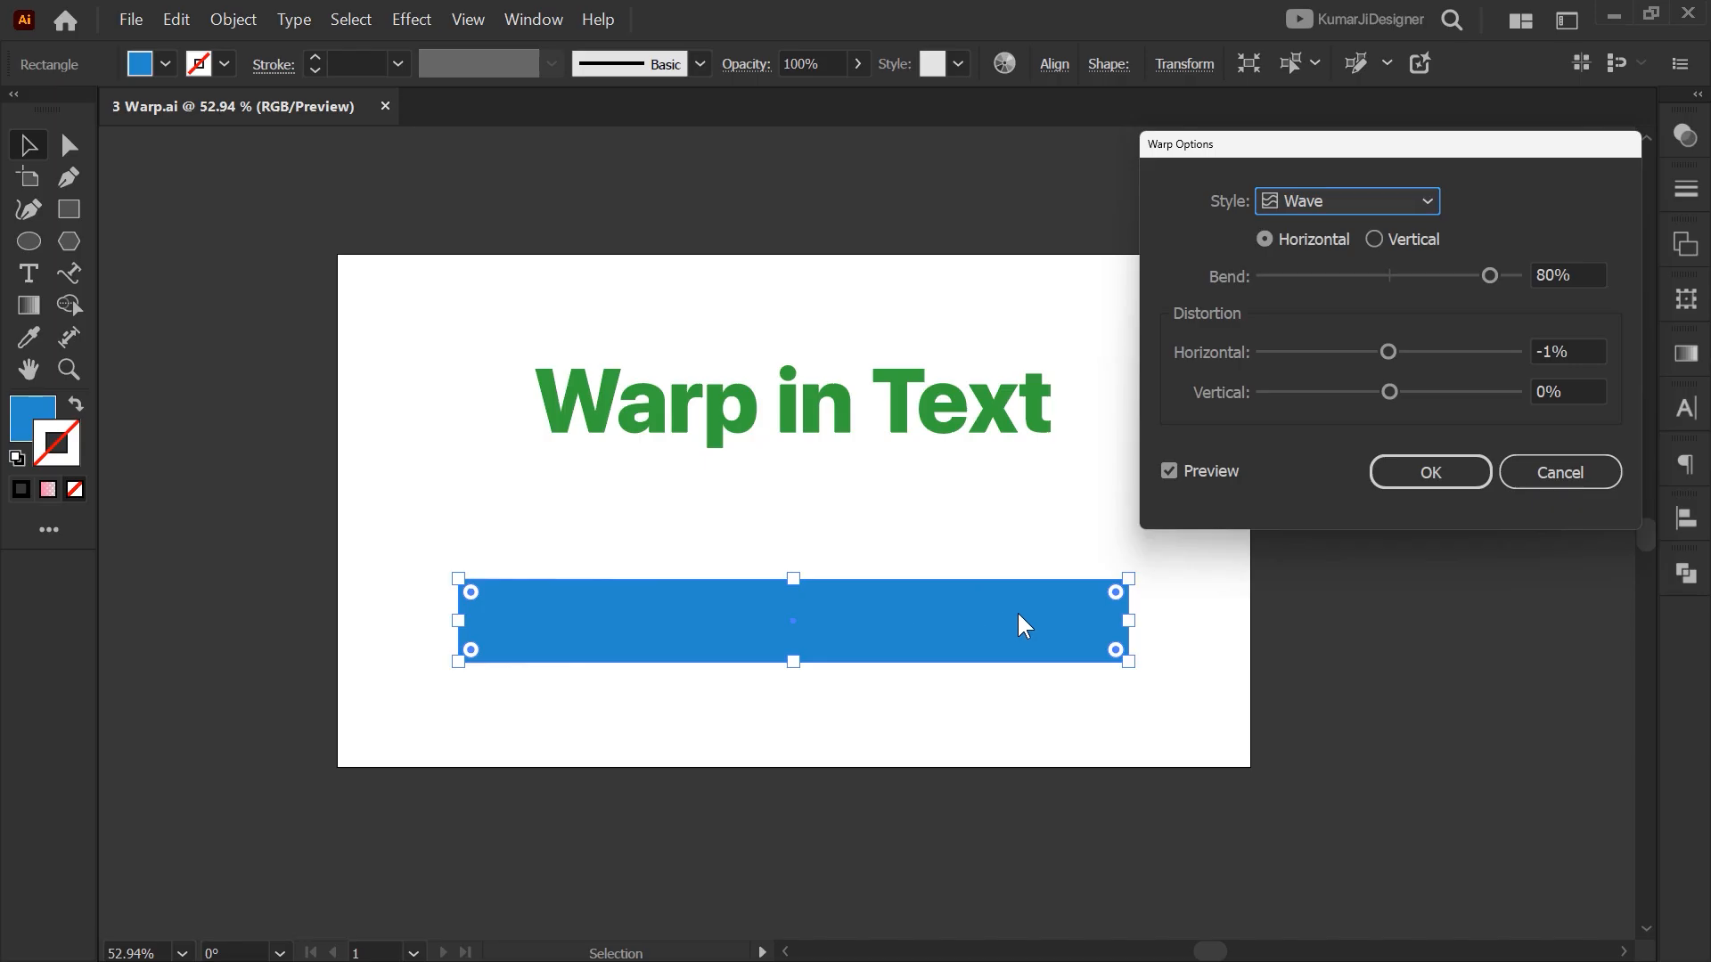
key("Escape")
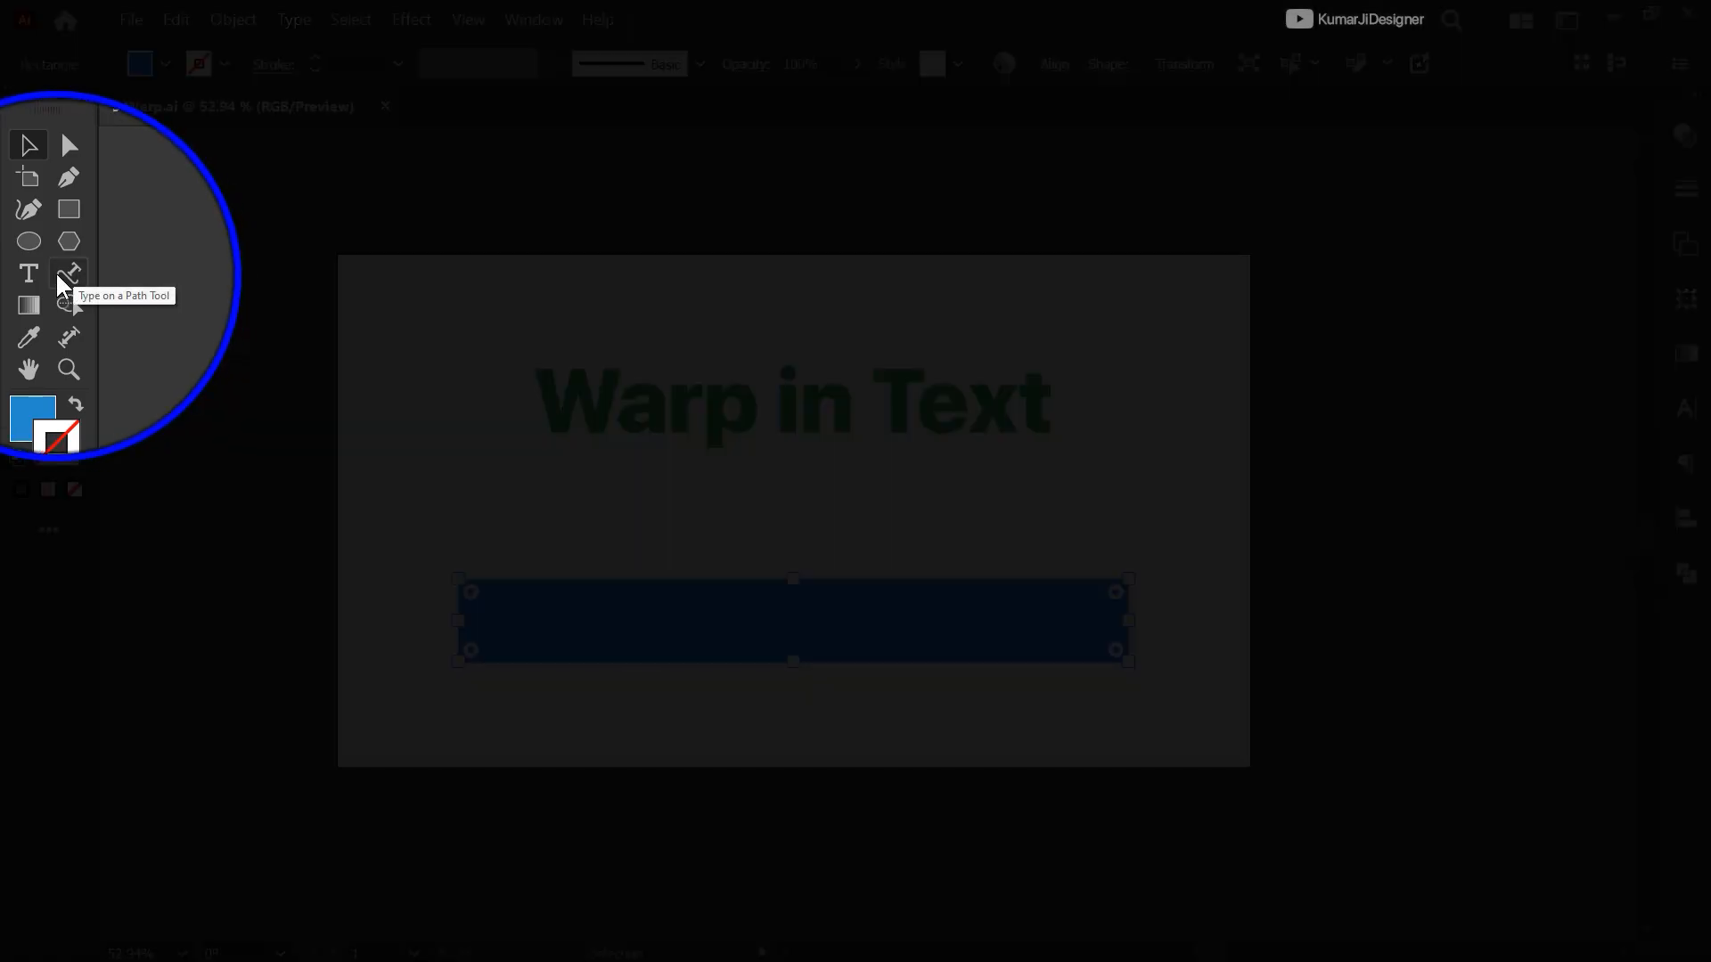
left_click(606, 300)
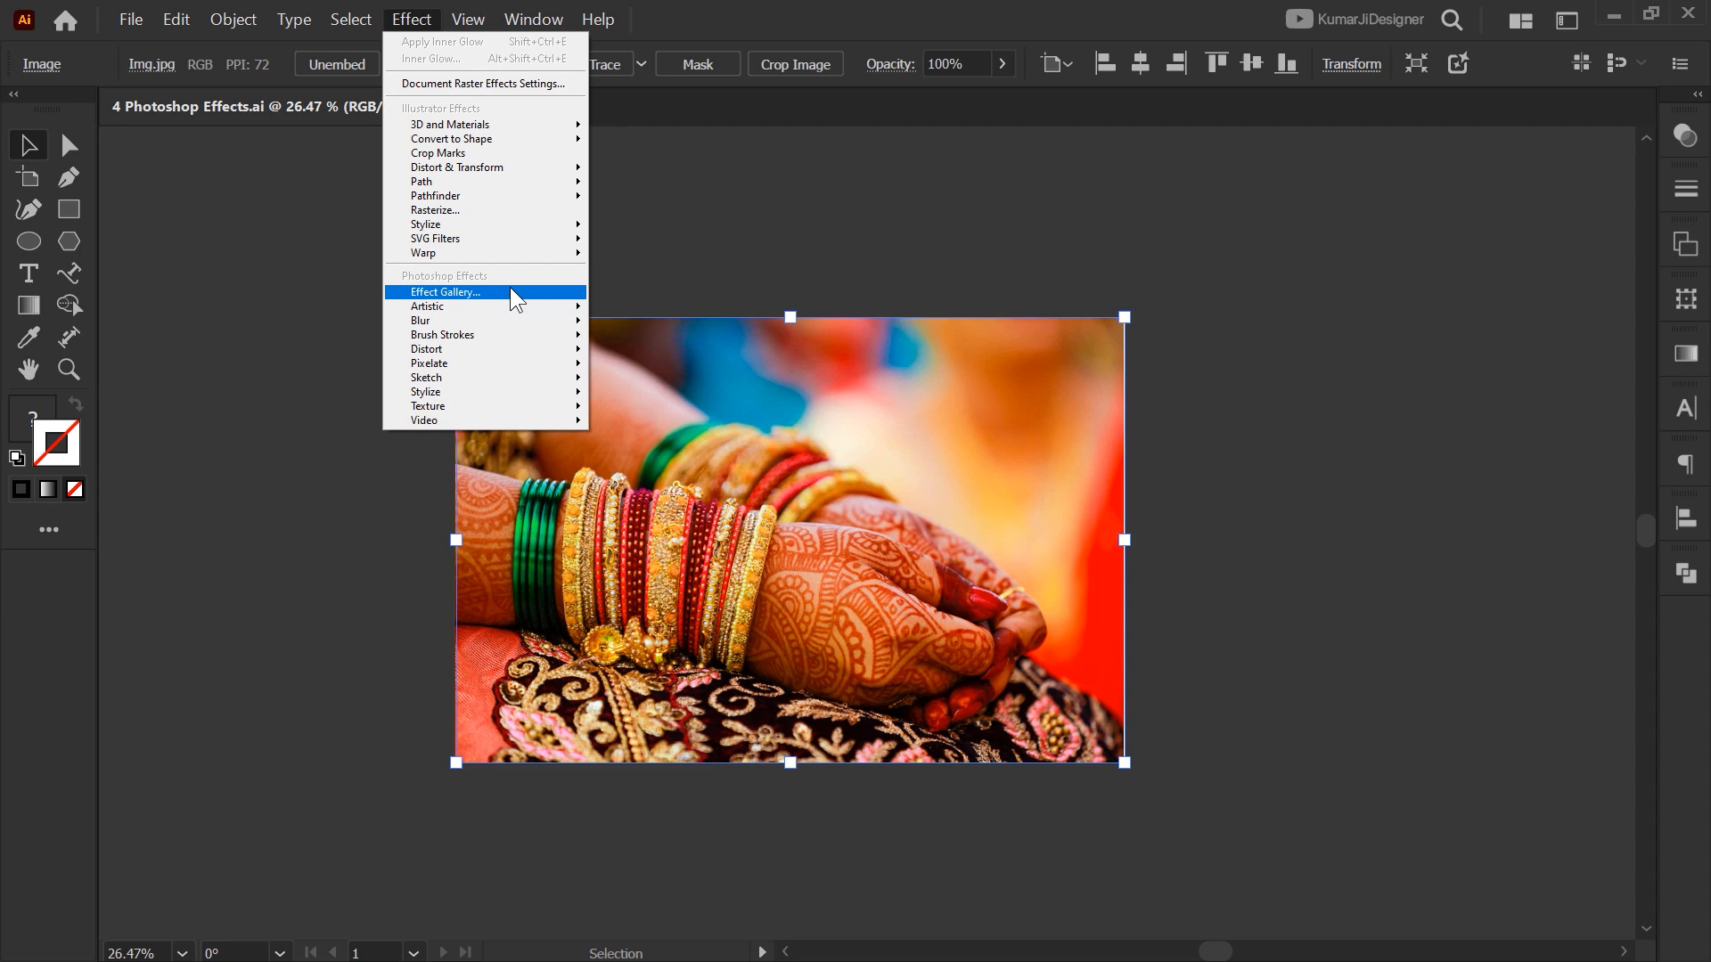
Preview the Artistic filters Colored Pencil, Film Grain and Paint Daubs on the bangles photo in the Effect Gallery
left_click(511, 291)
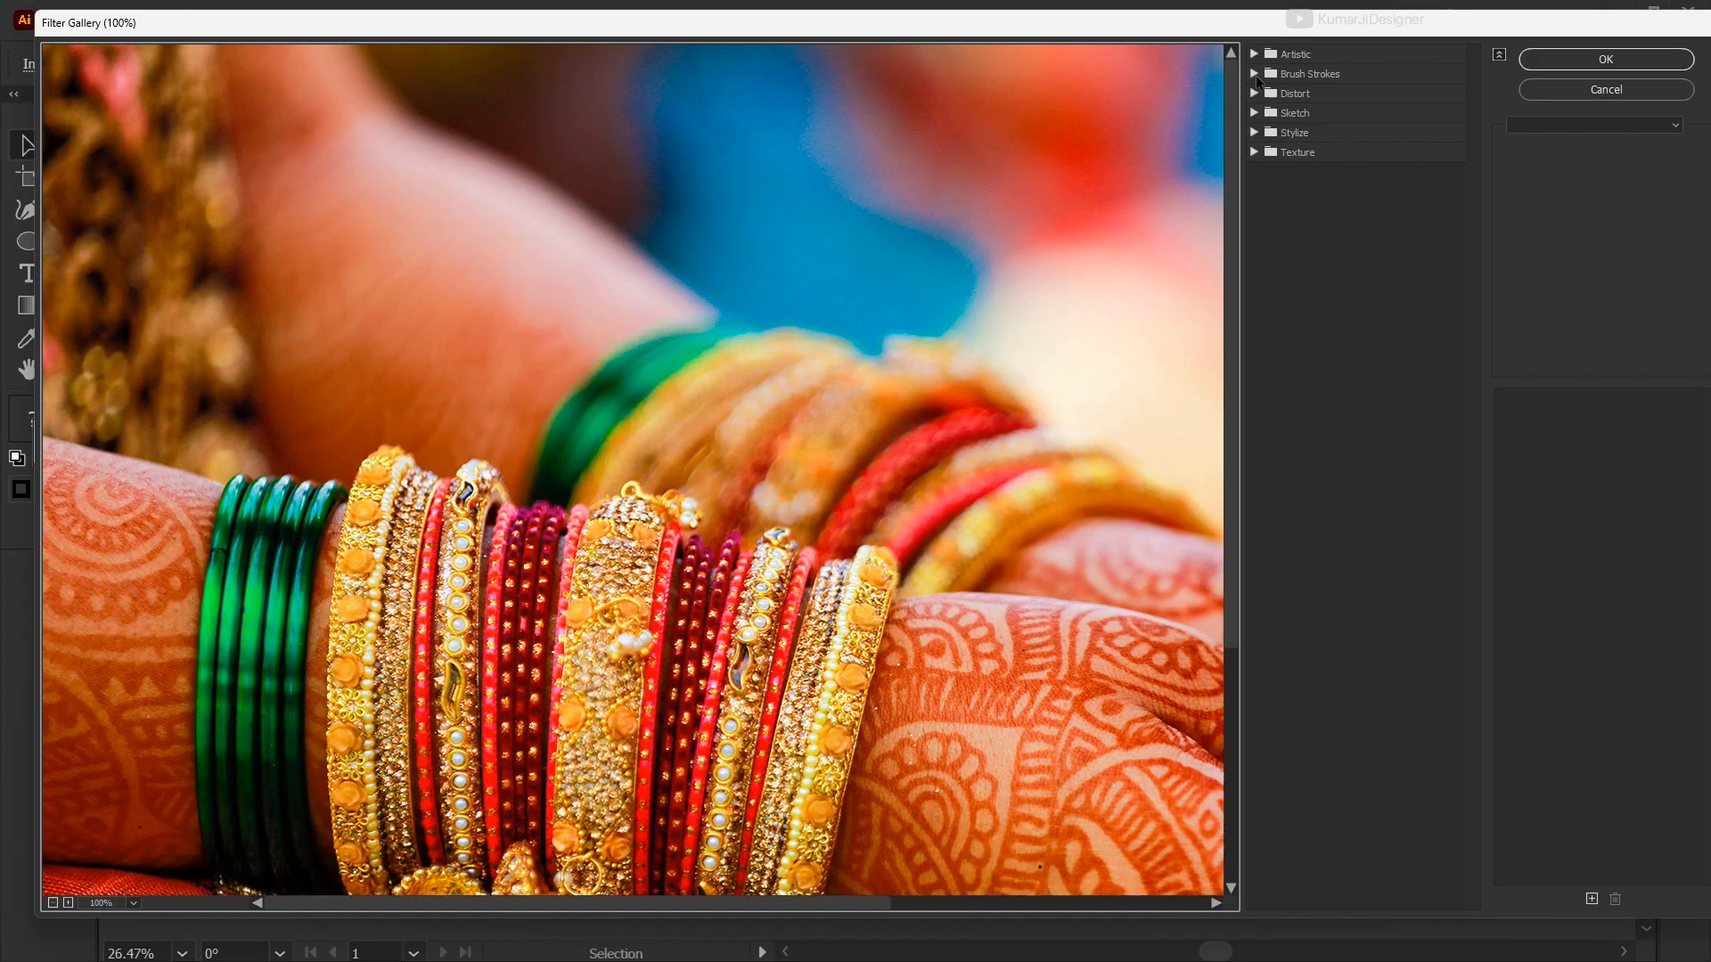
left_click(1258, 55)
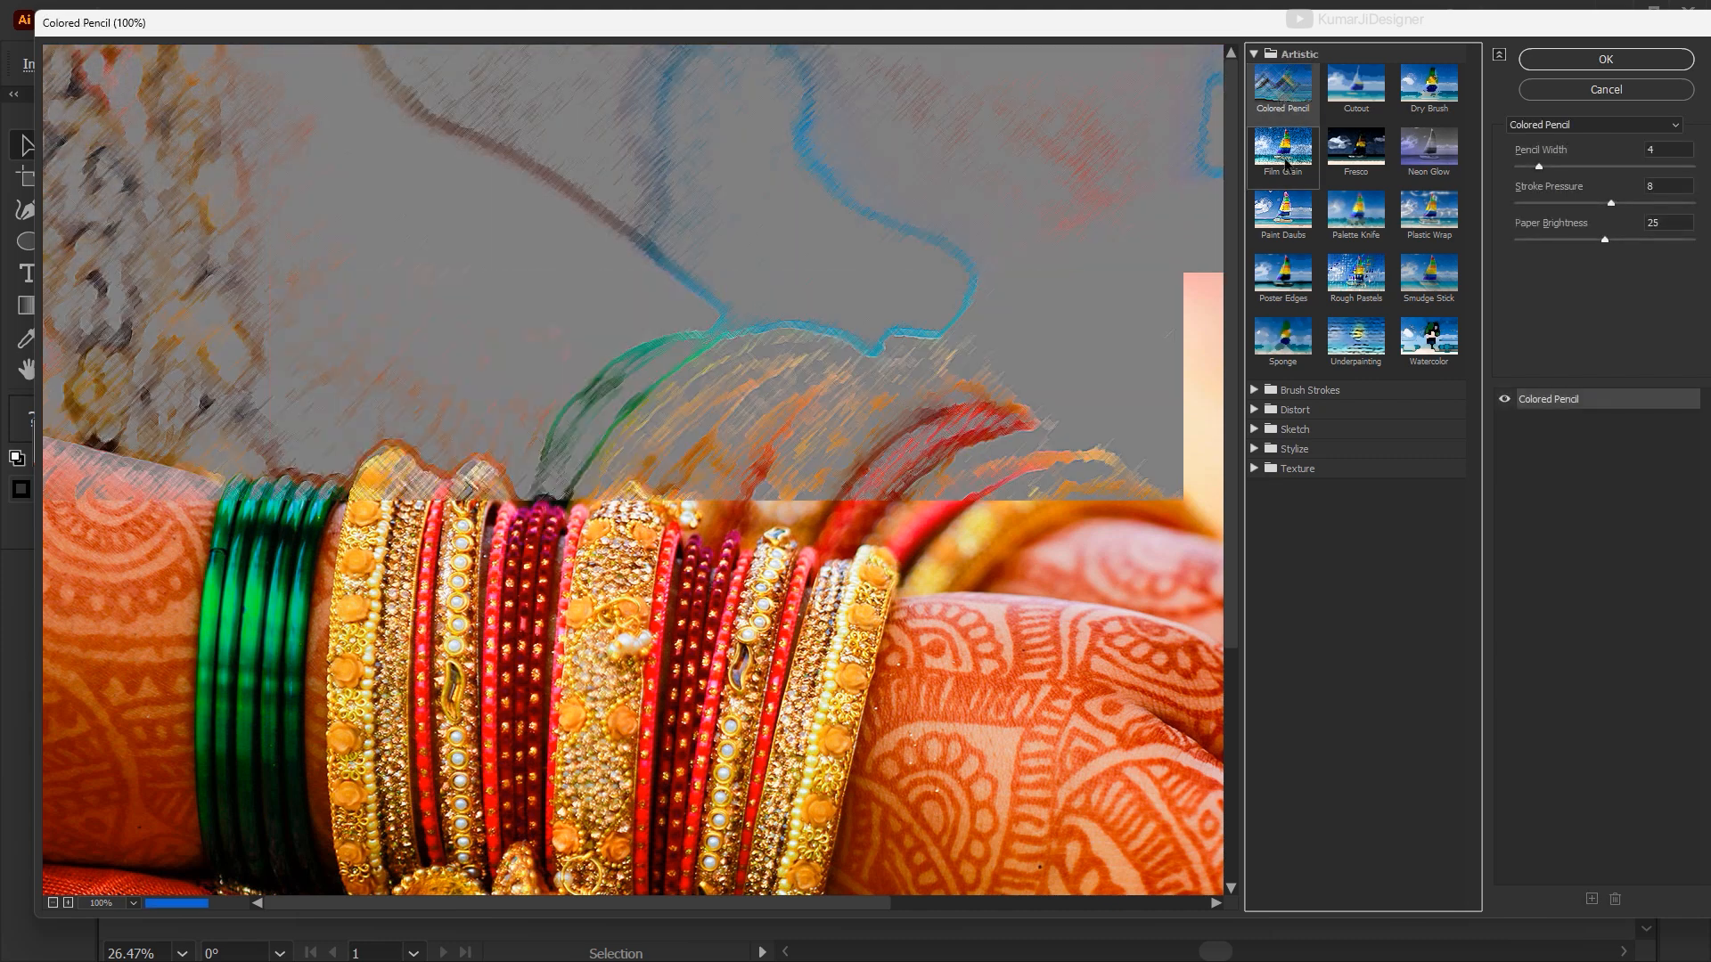
left_click(1283, 146)
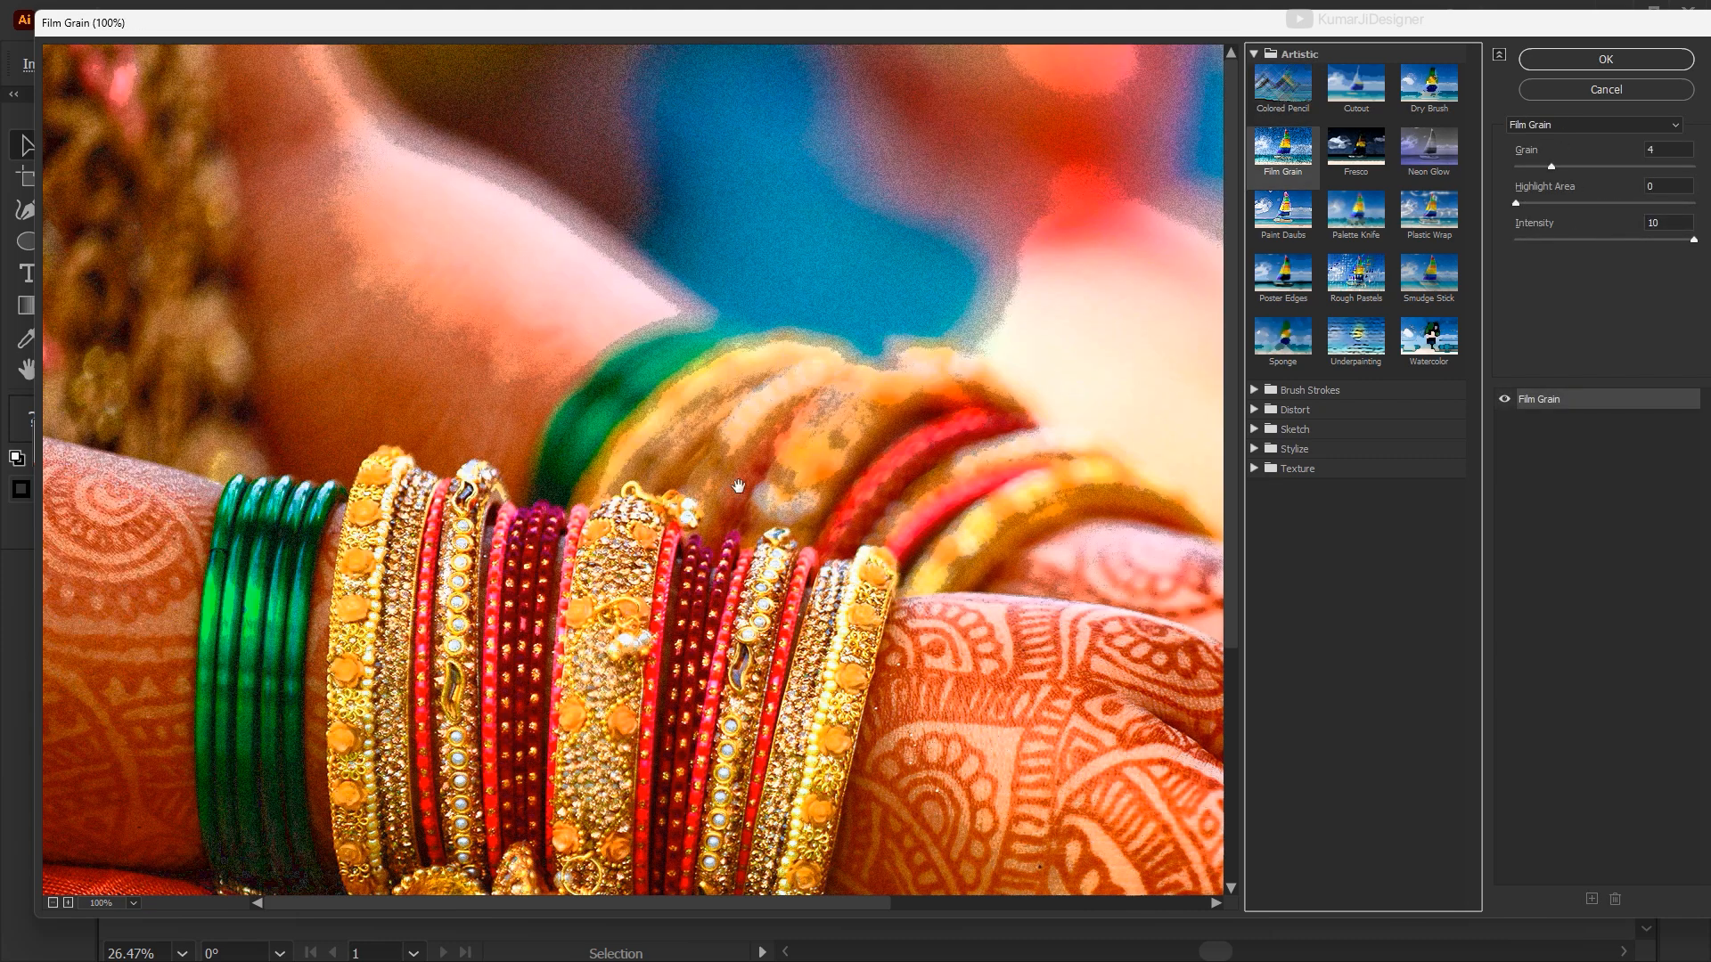
left_click(1356, 278)
left_click(1286, 215)
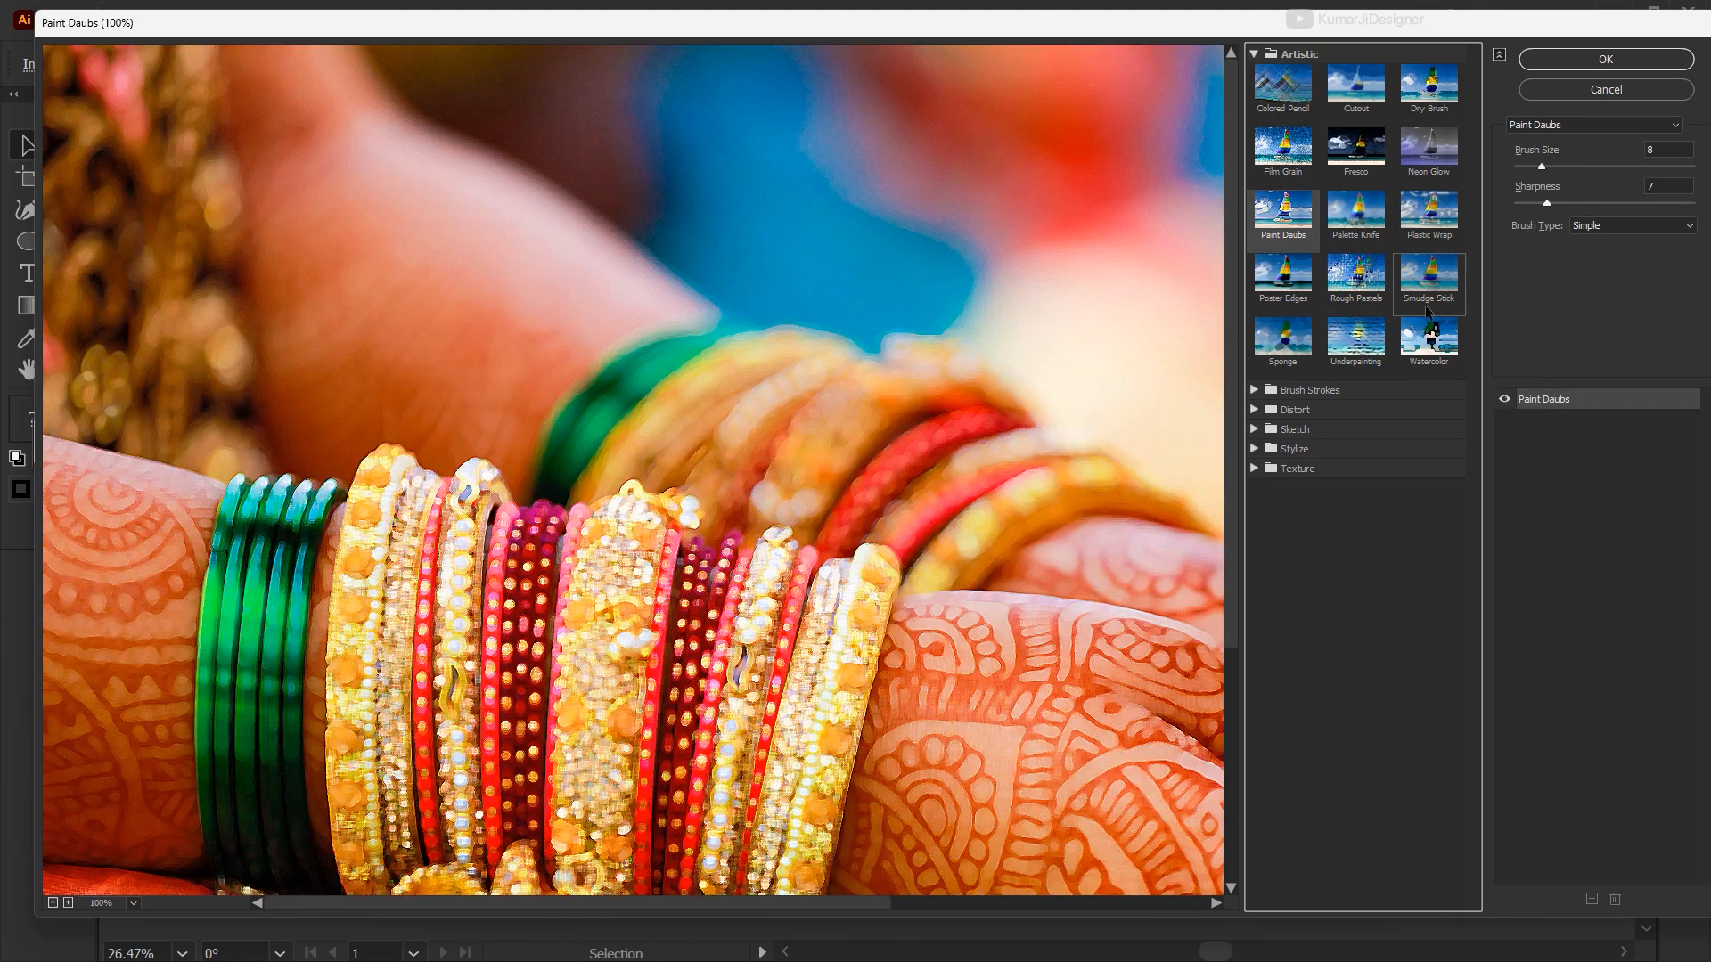
Apply the Plastic Wrap filter to the bangles photo
left_click(1356, 336)
left_click(1428, 209)
left_click(1606, 59)
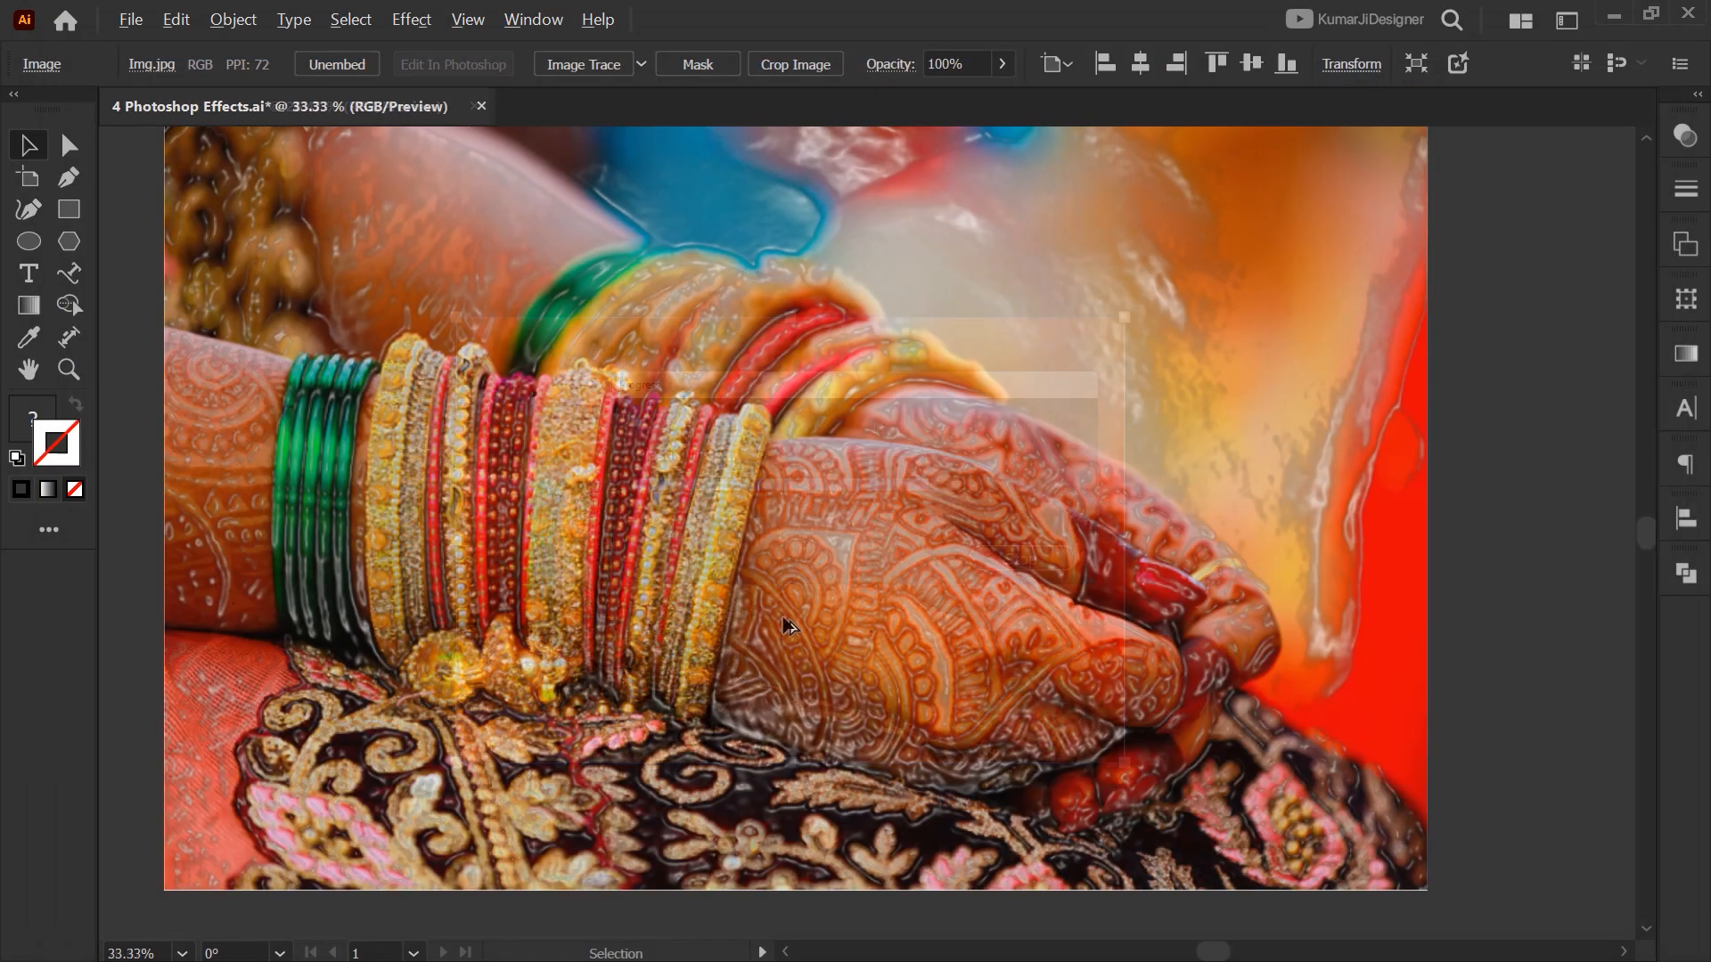
Inspect the filtered bangles photo and undo the Plastic Wrap effect
left_click_drag(1254, 575, 1243, 564)
scroll(1244, 564, "down", 1)
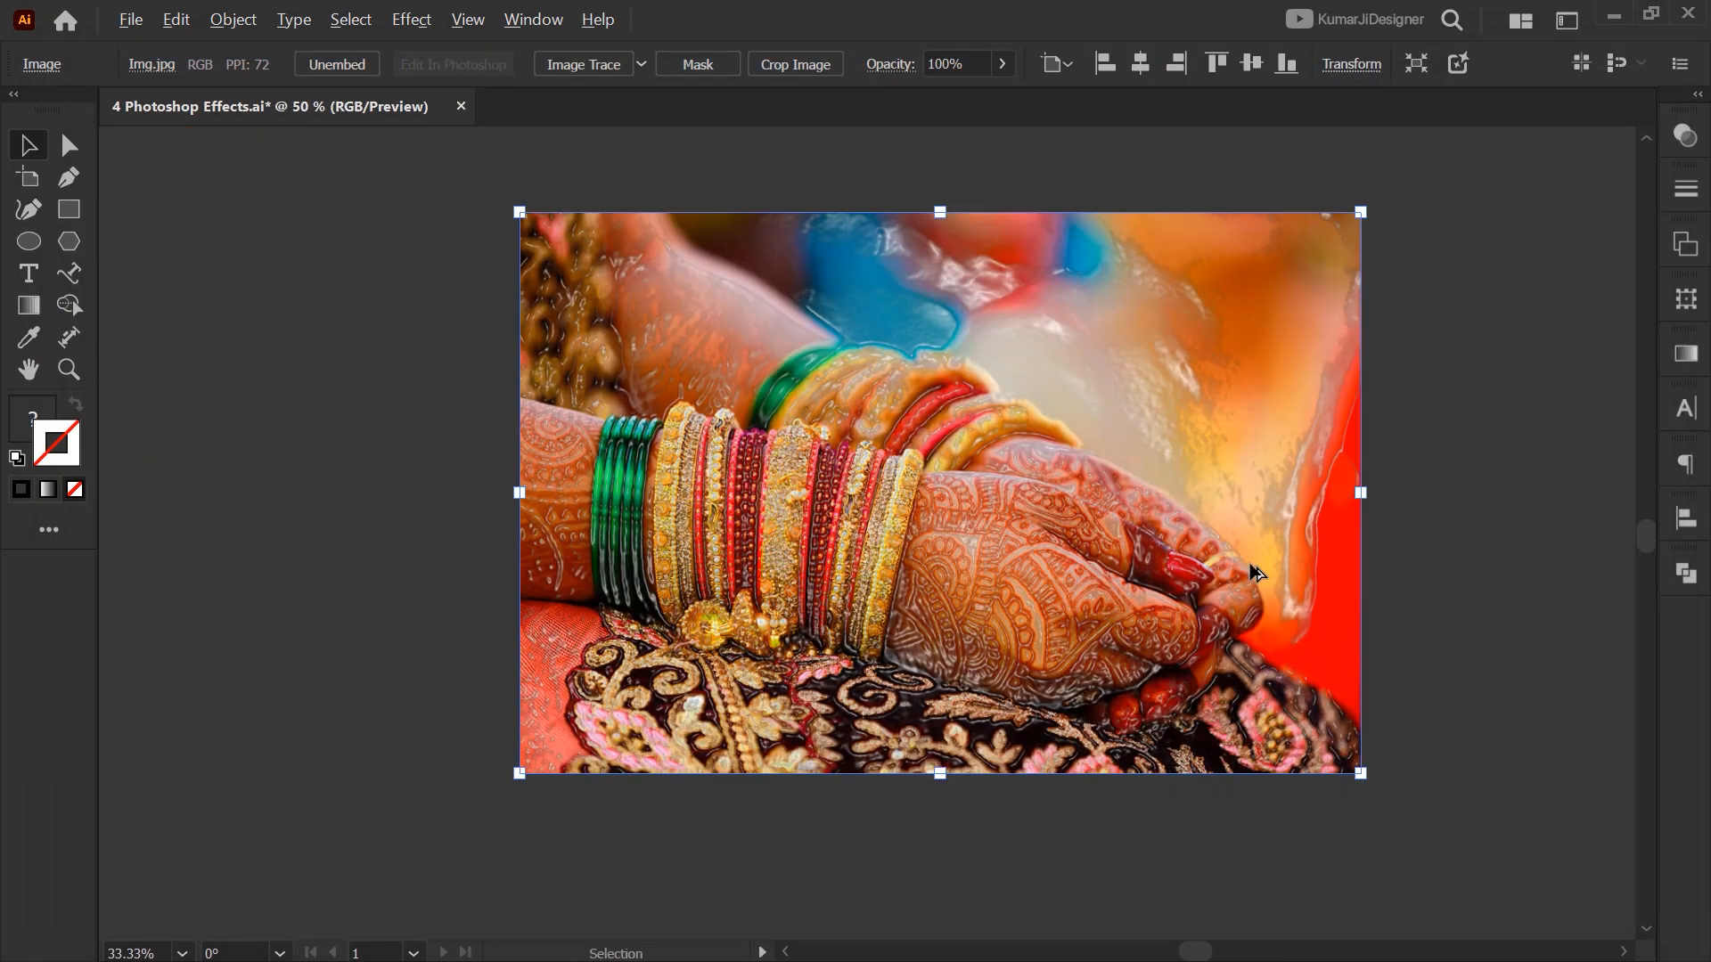
key("ctrl+z")
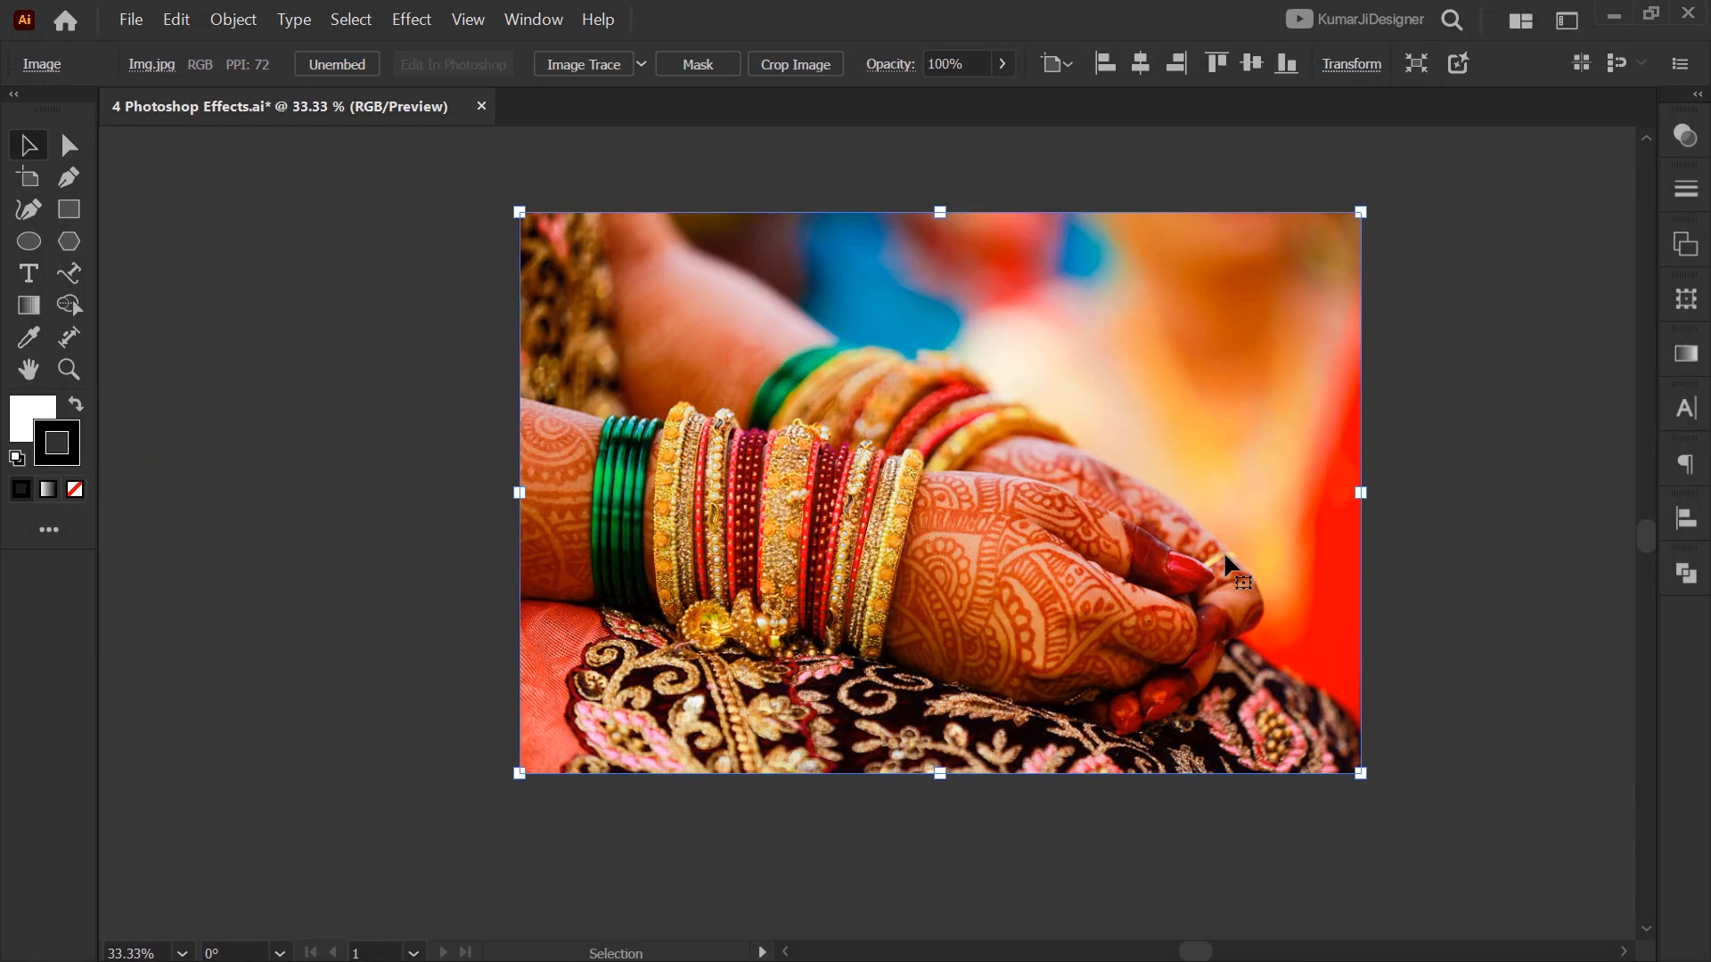
left_click_drag(1224, 556, 1179, 577)
scroll(1127, 570, "up", 1)
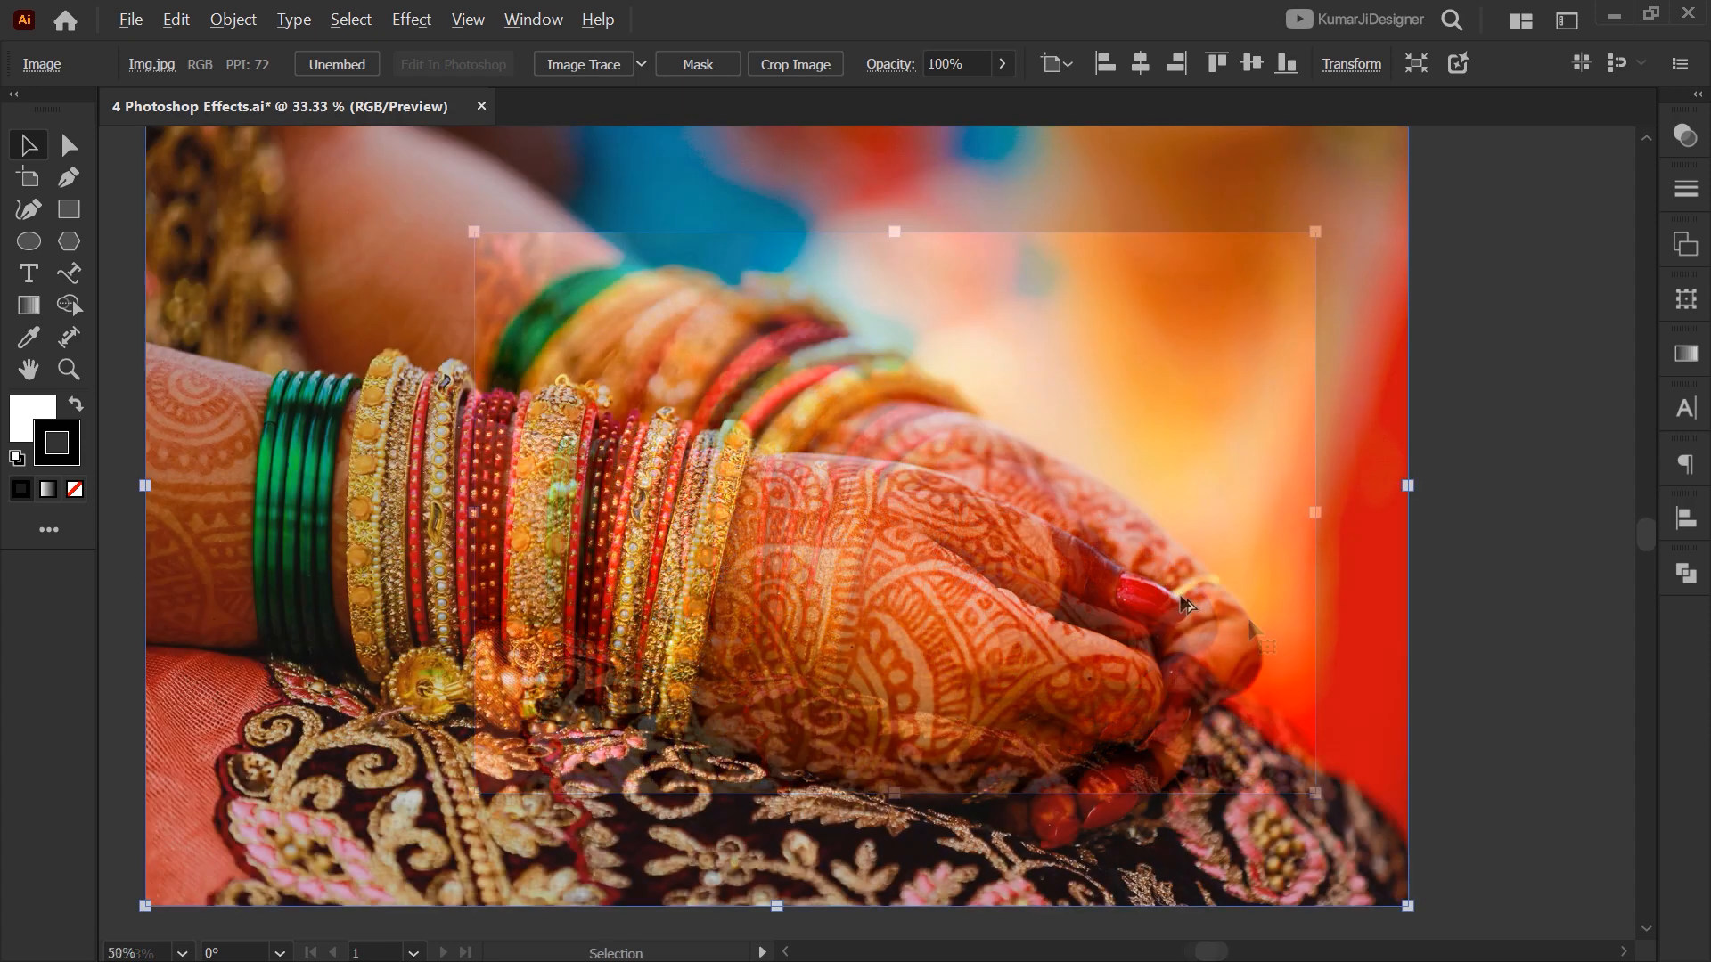
left_click_drag(1038, 487, 1039, 537)
scroll(1038, 537, "down", 1)
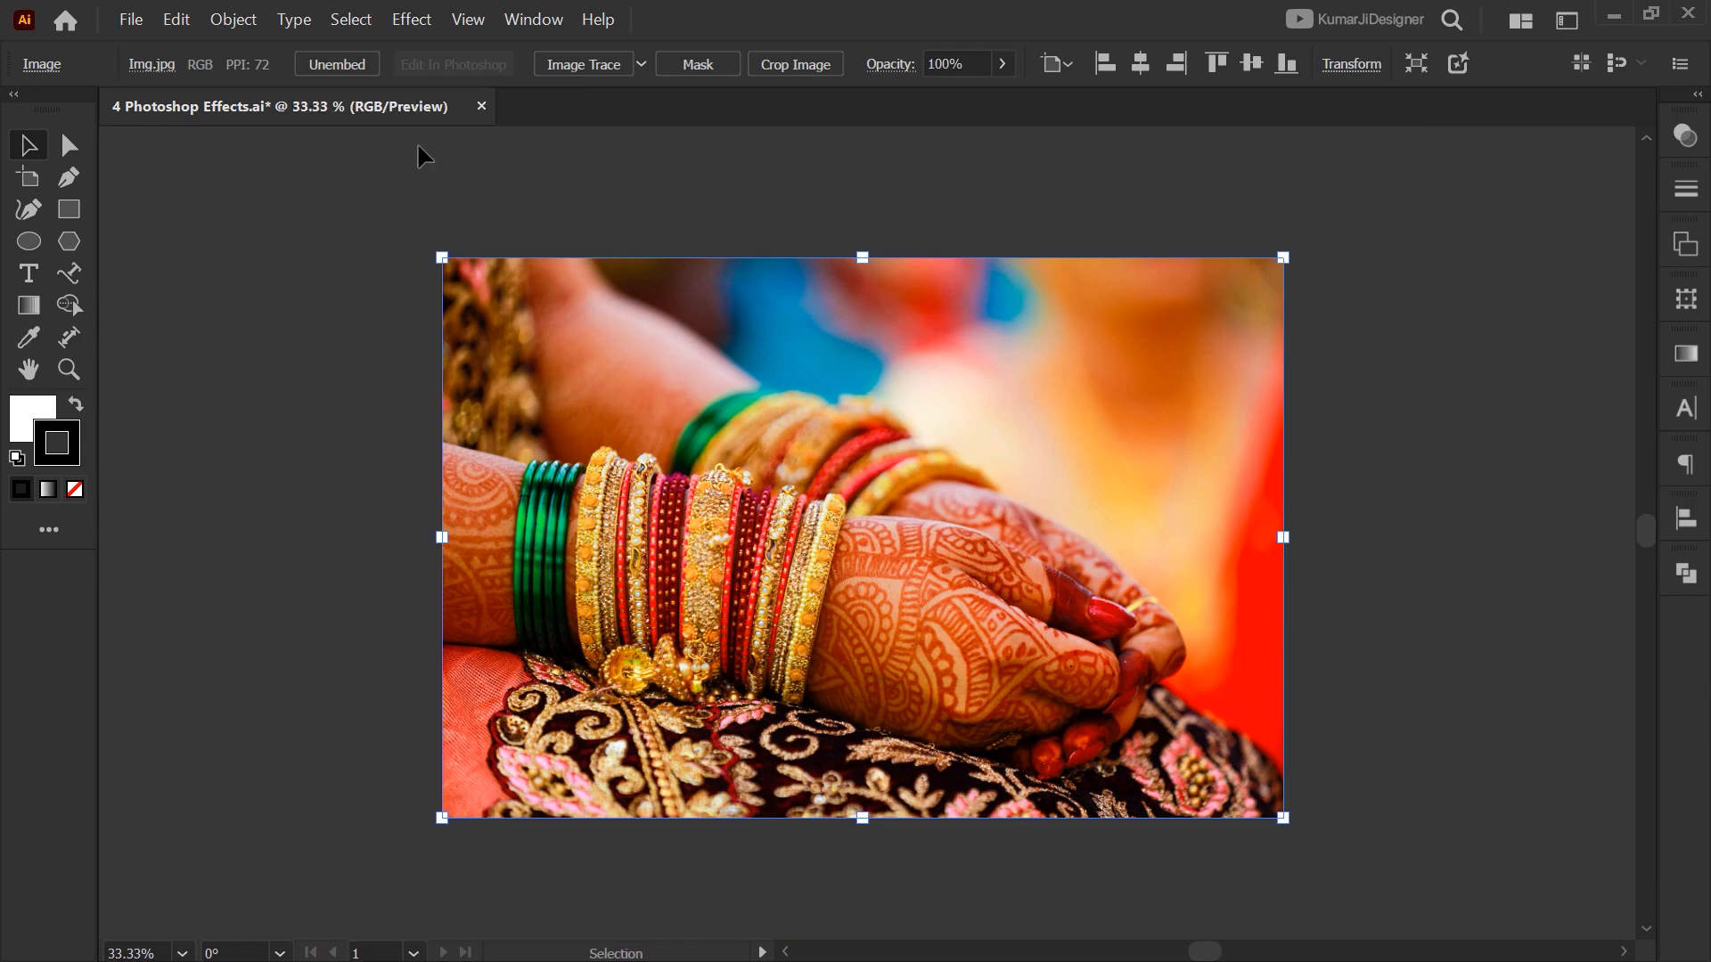
Apply a Gaussian Blur with a radius of 72.9895 pixels to the bangles photo and undo it
left_click(411, 13)
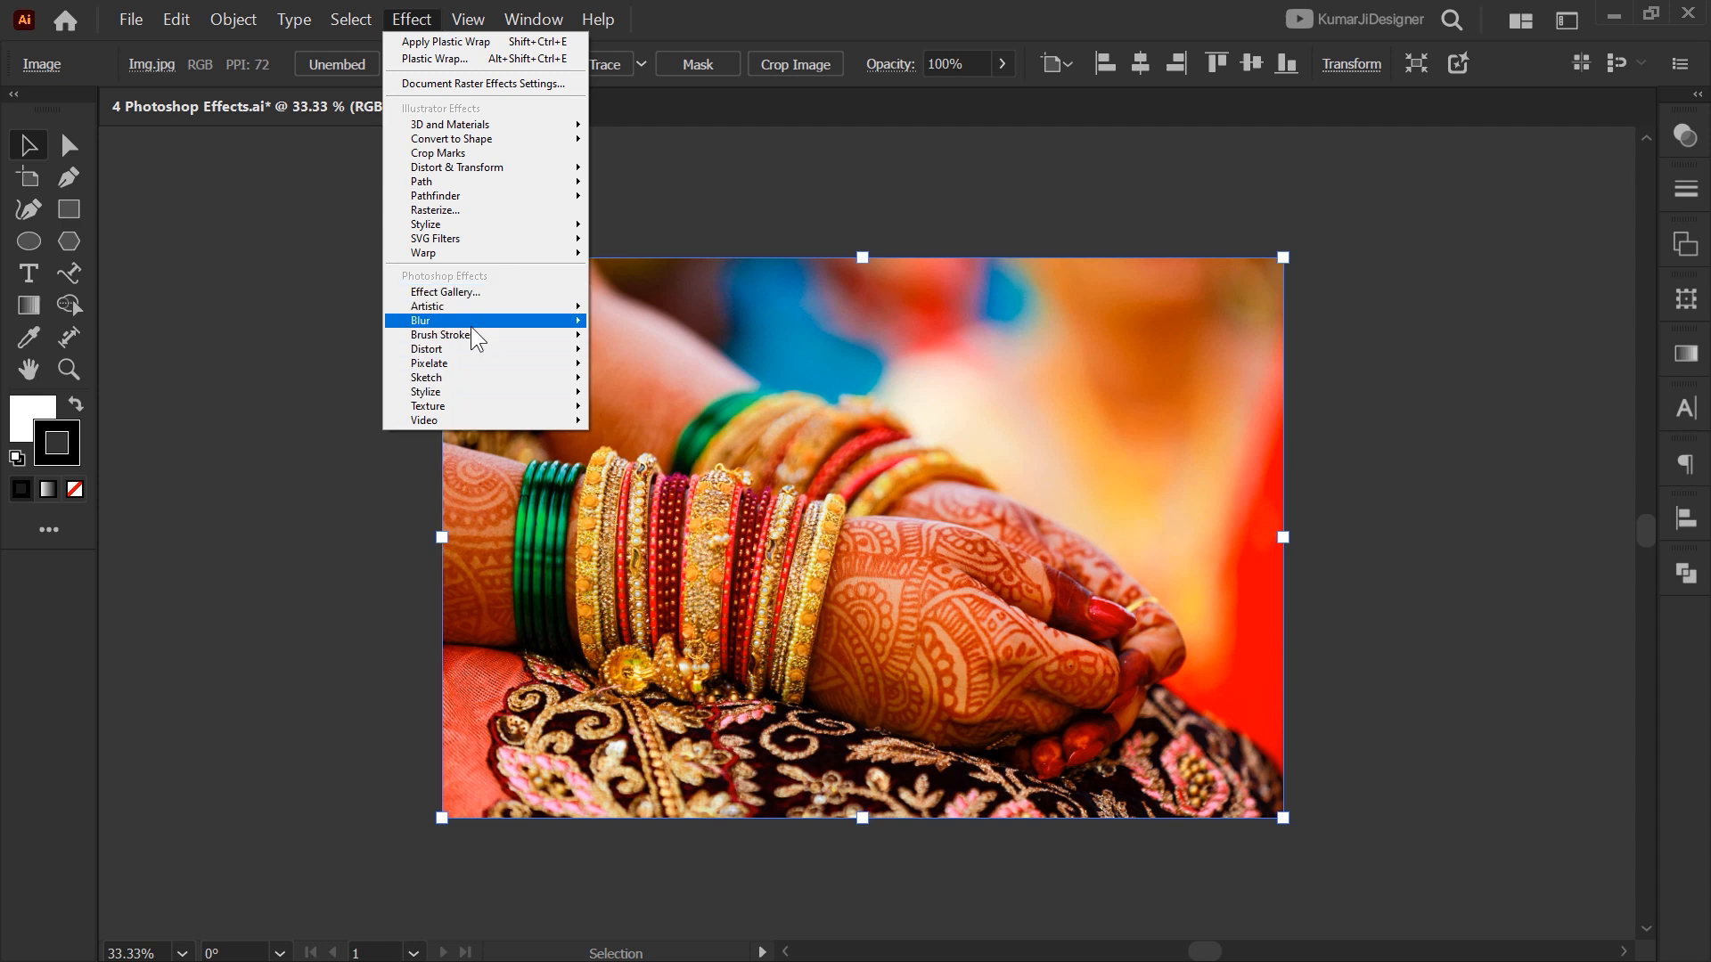
mouse_move(470, 326)
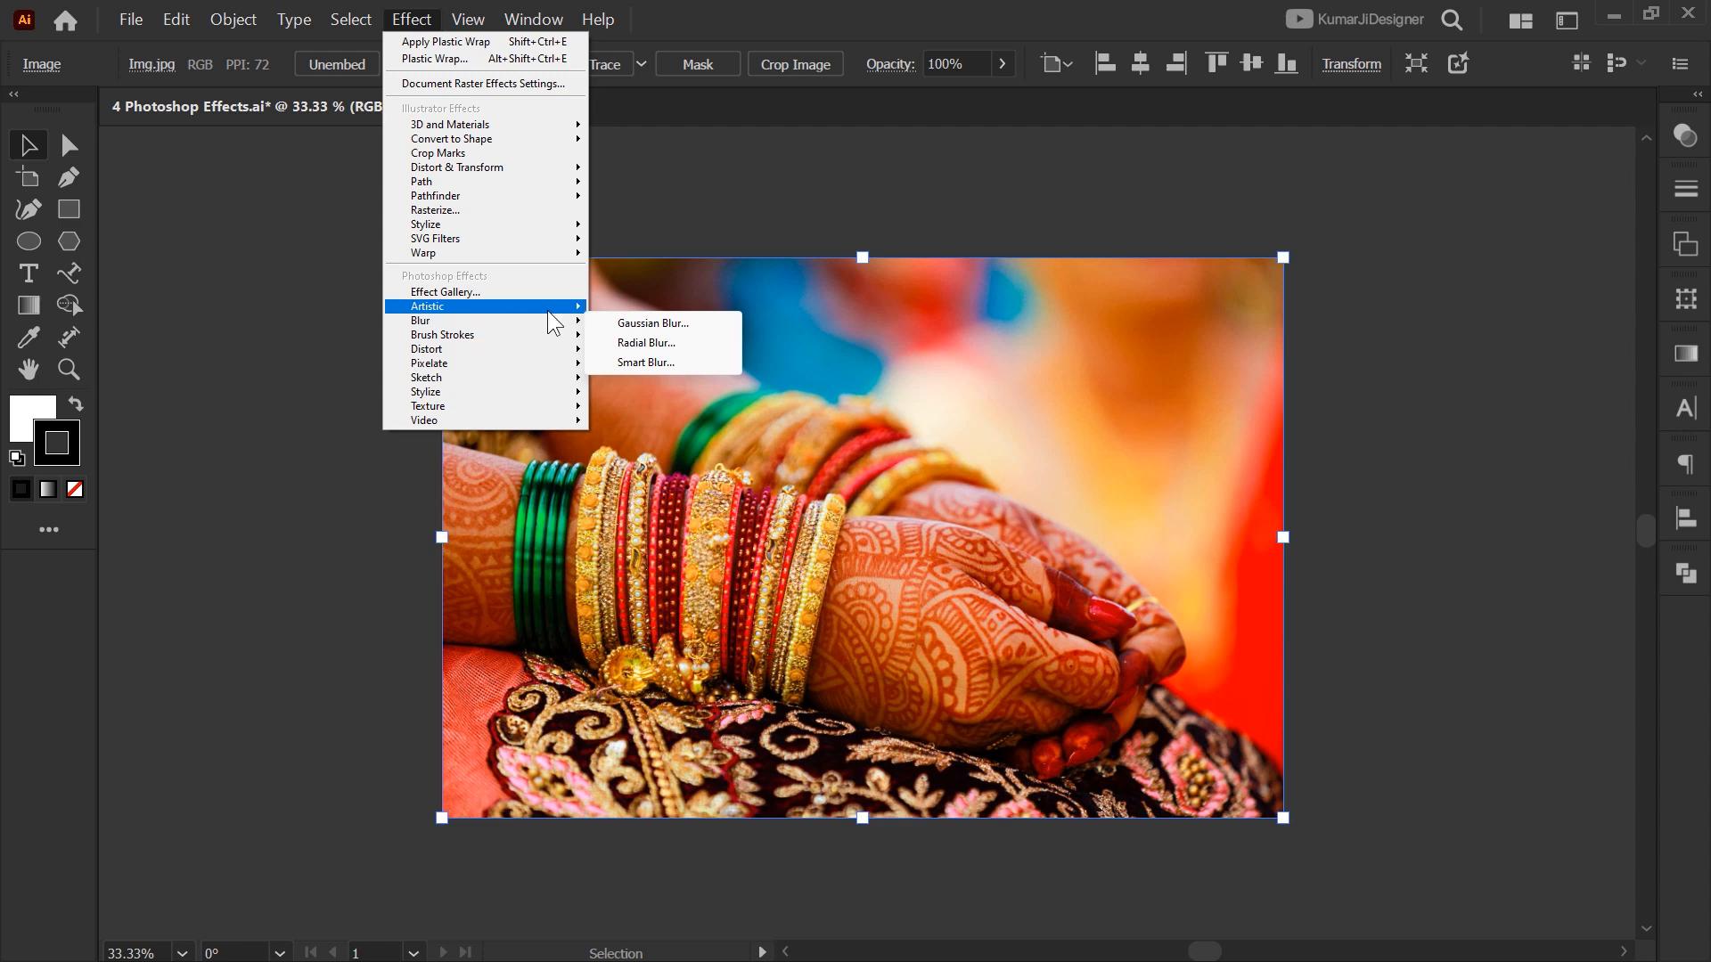
left_click(653, 324)
left_click_drag(1243, 576, 1345, 589)
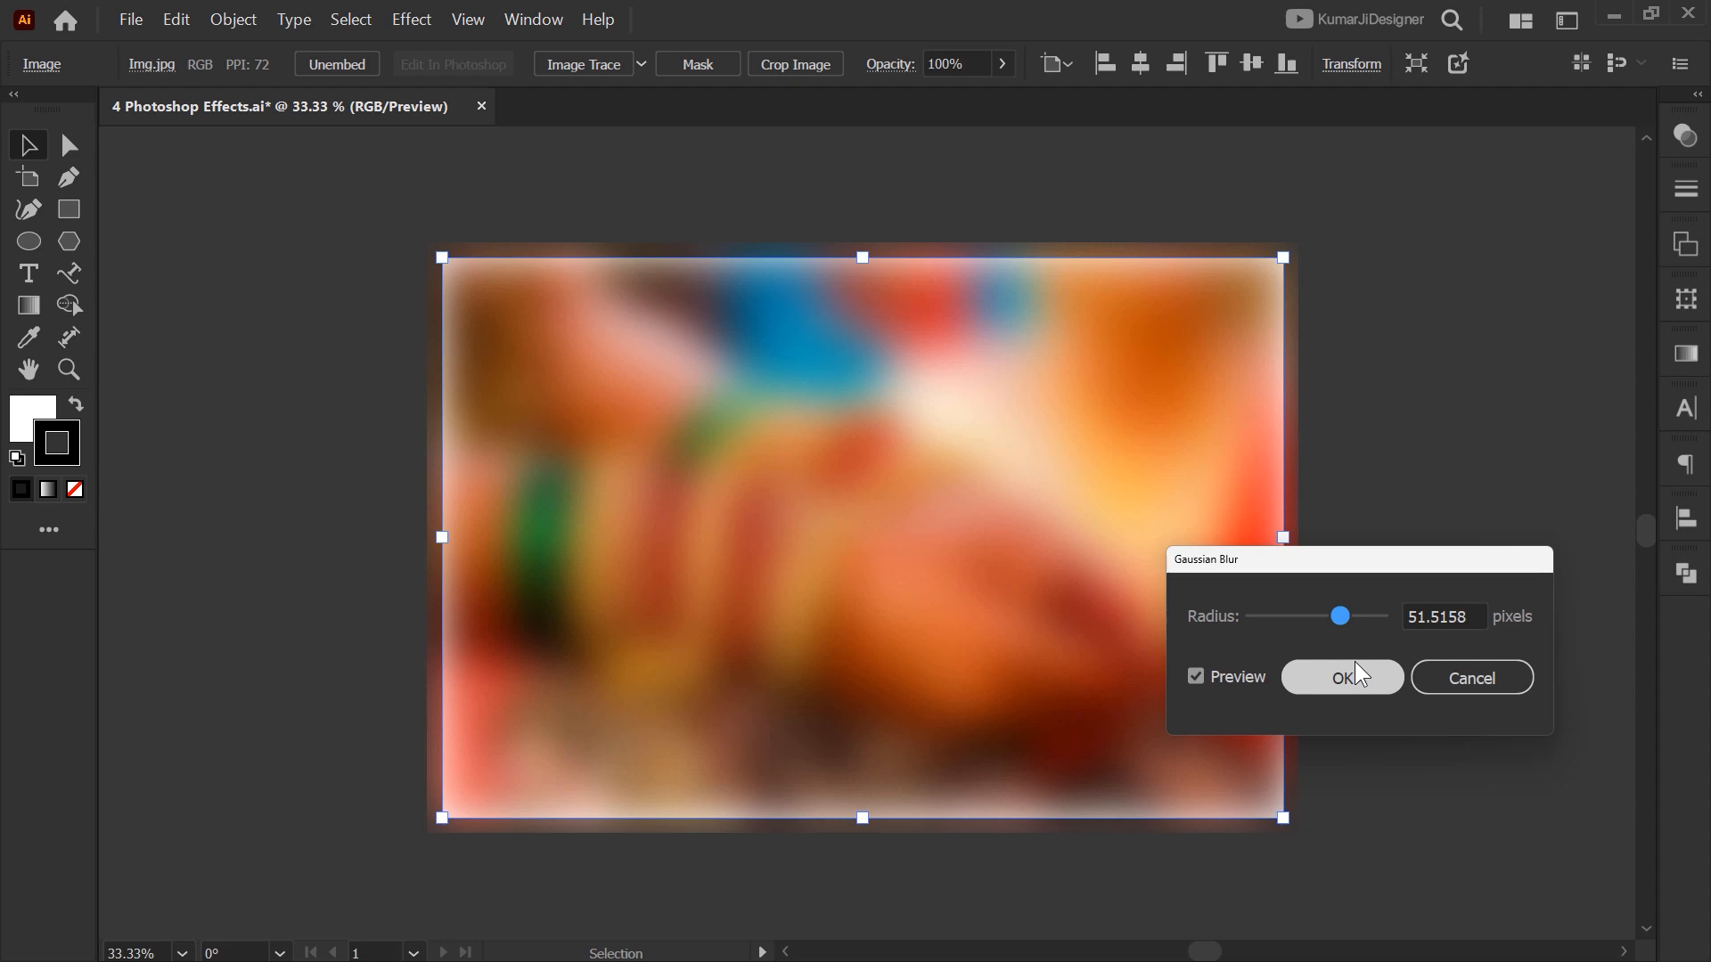
left_click_drag(1377, 553, 1367, 585)
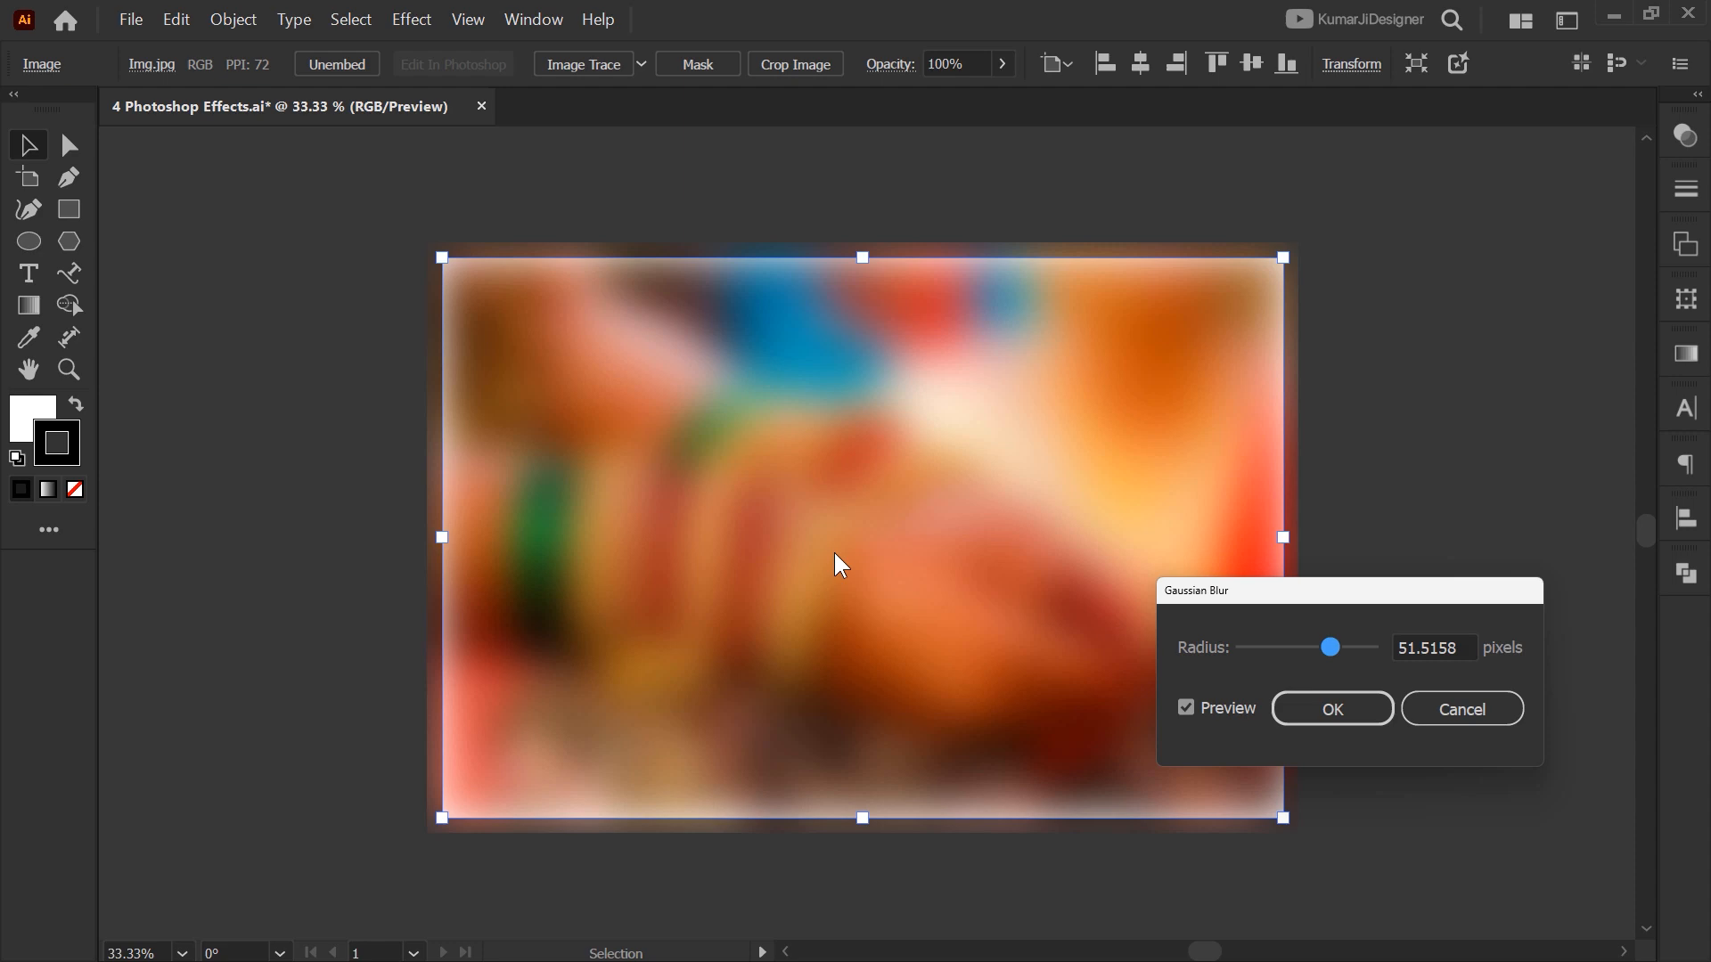
mouse_move(1343, 650)
left_mouse_down()
mouse_move(1365, 651)
mouse_move(1352, 666)
left_mouse_up()
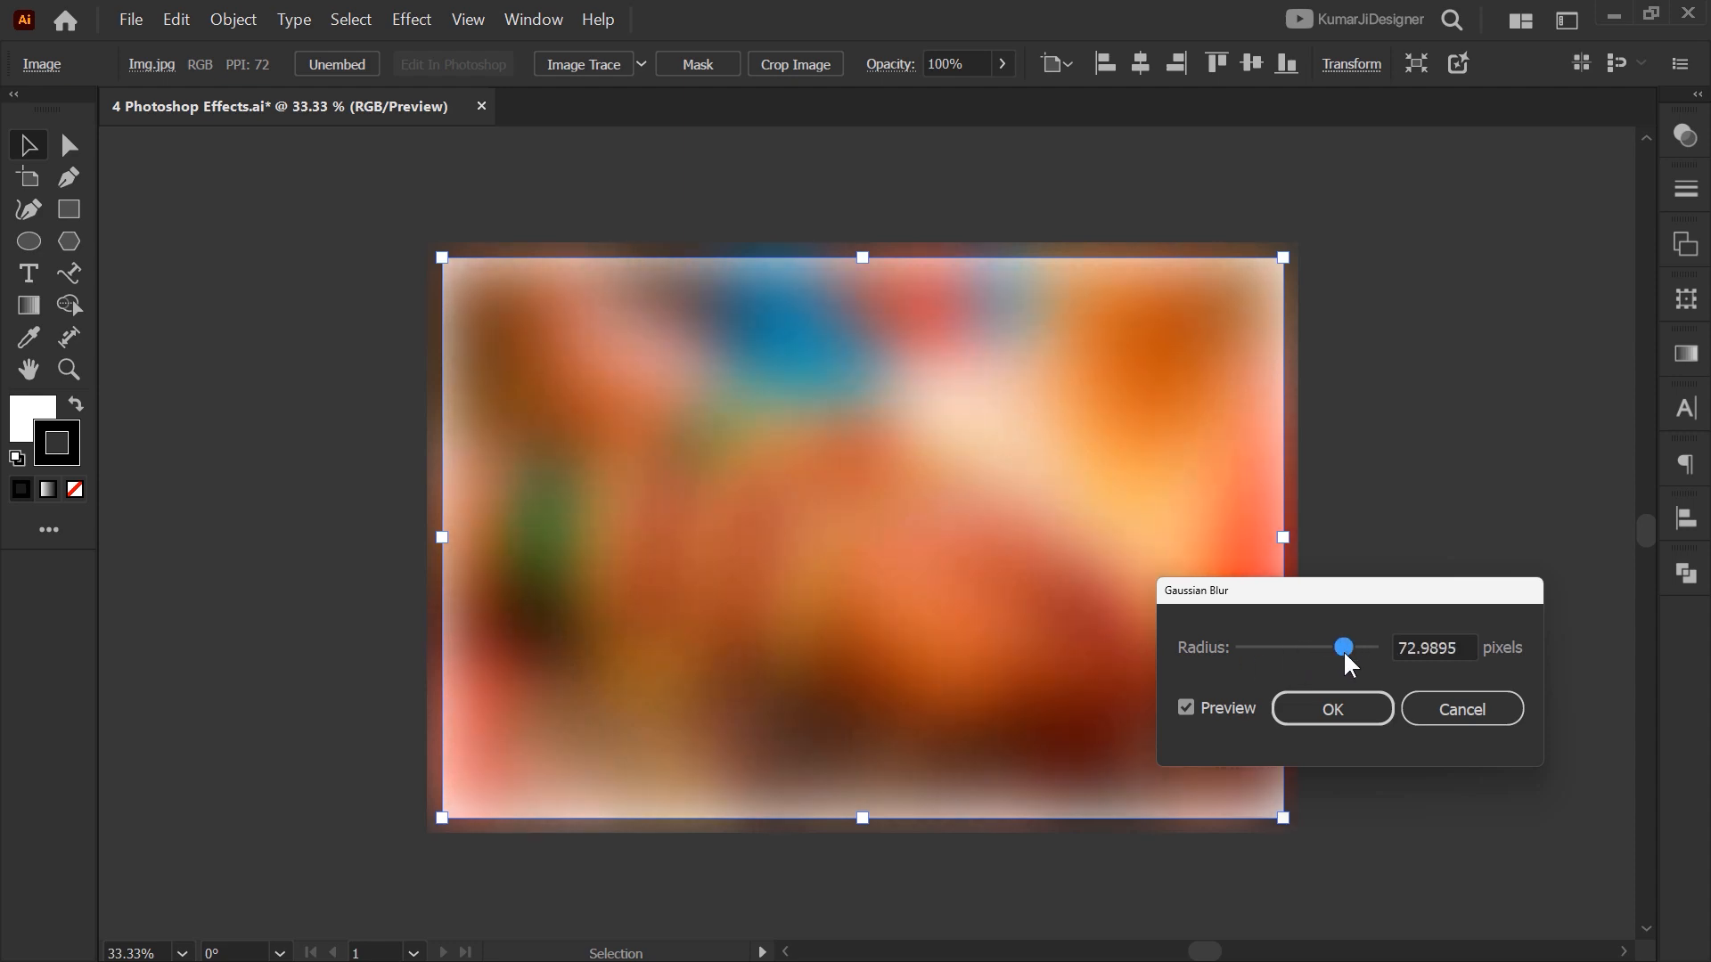
left_click(1344, 711)
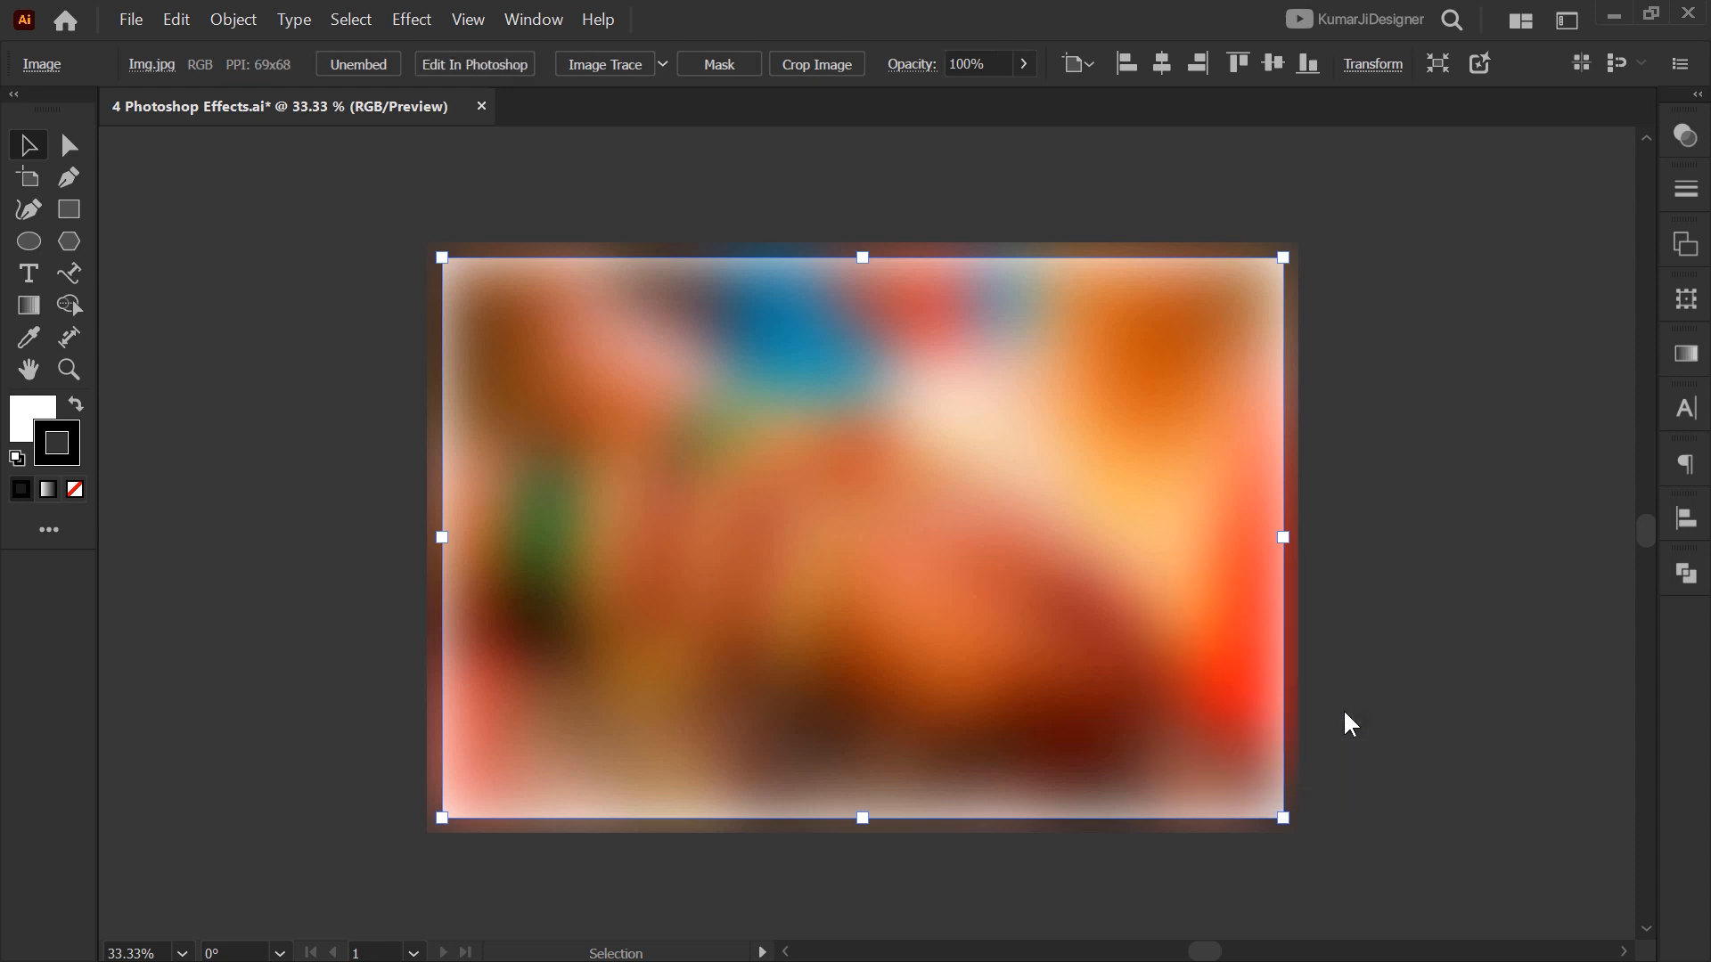
key("ctrl+z")
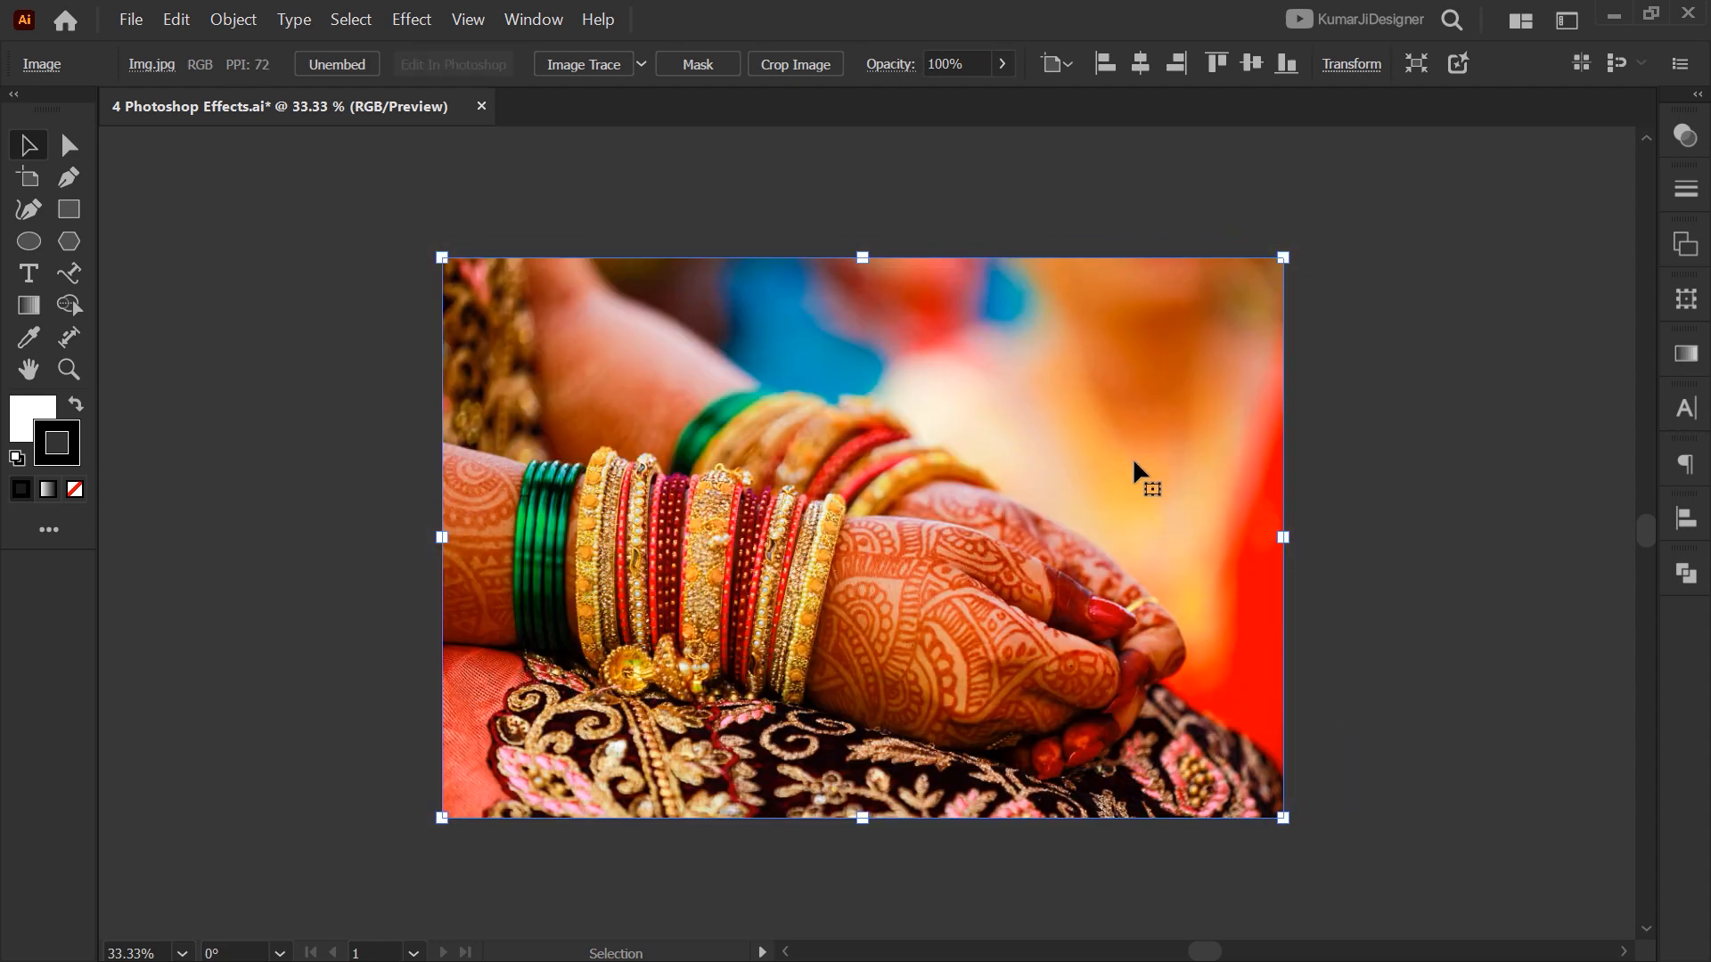
Reapply the last-used Gaussian Blur directly to the bangles photo and undo it again
left_click(411, 22)
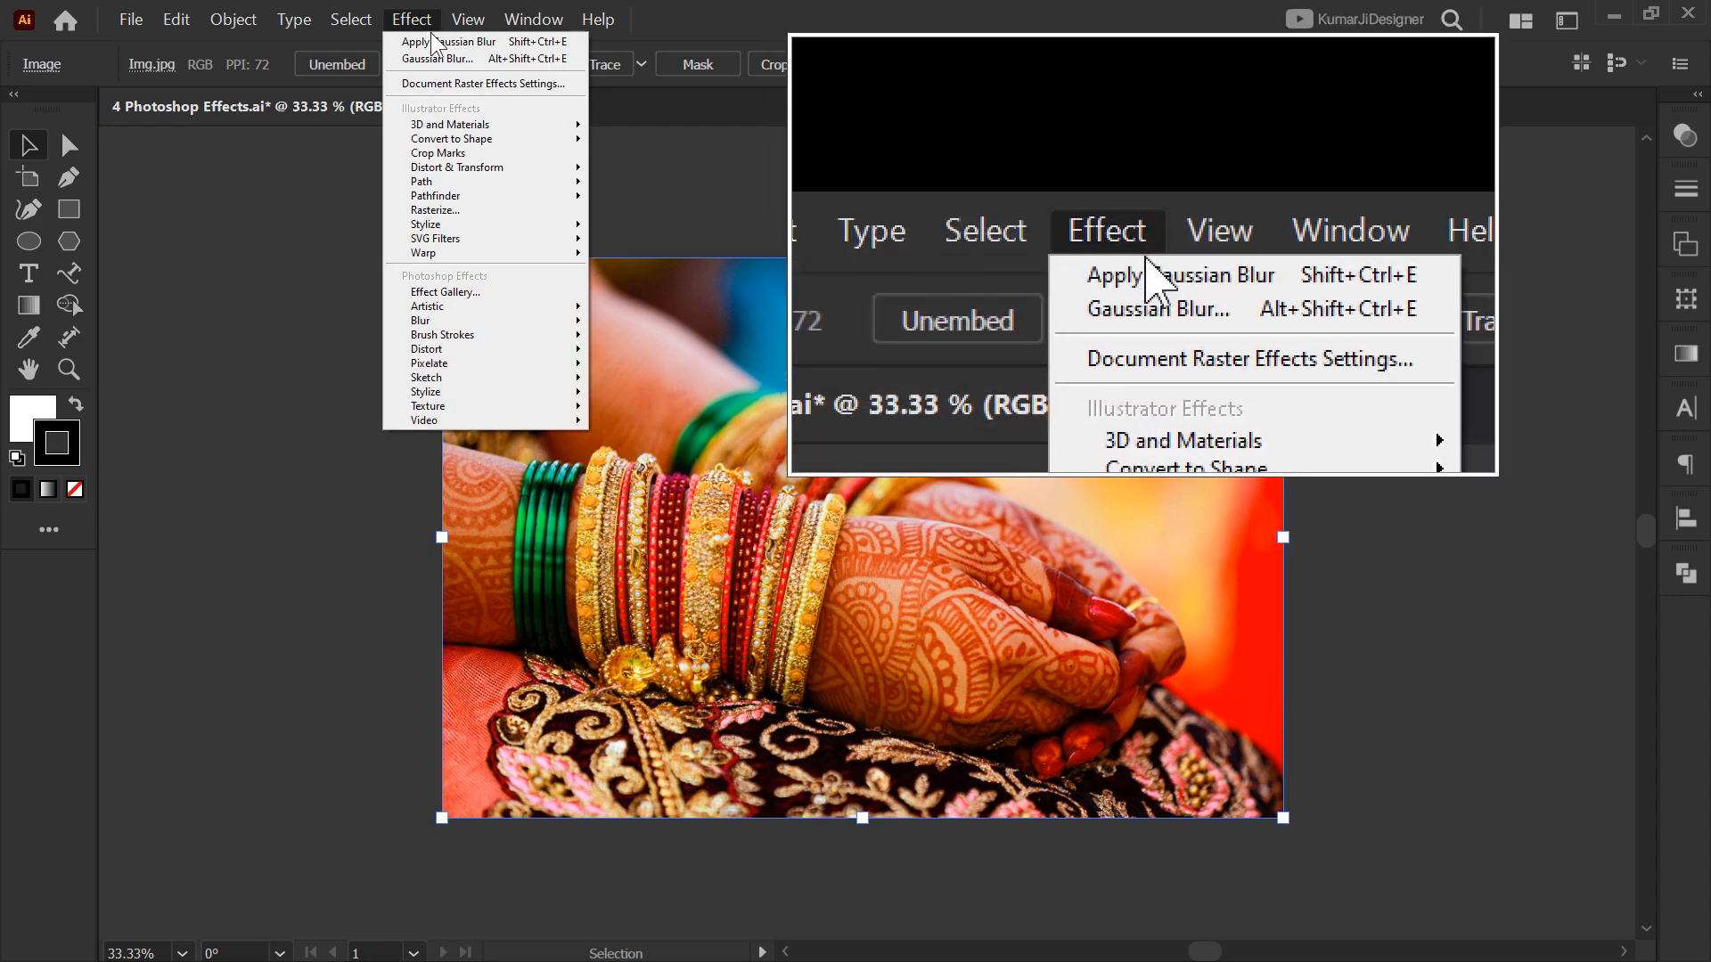
left_click(490, 43)
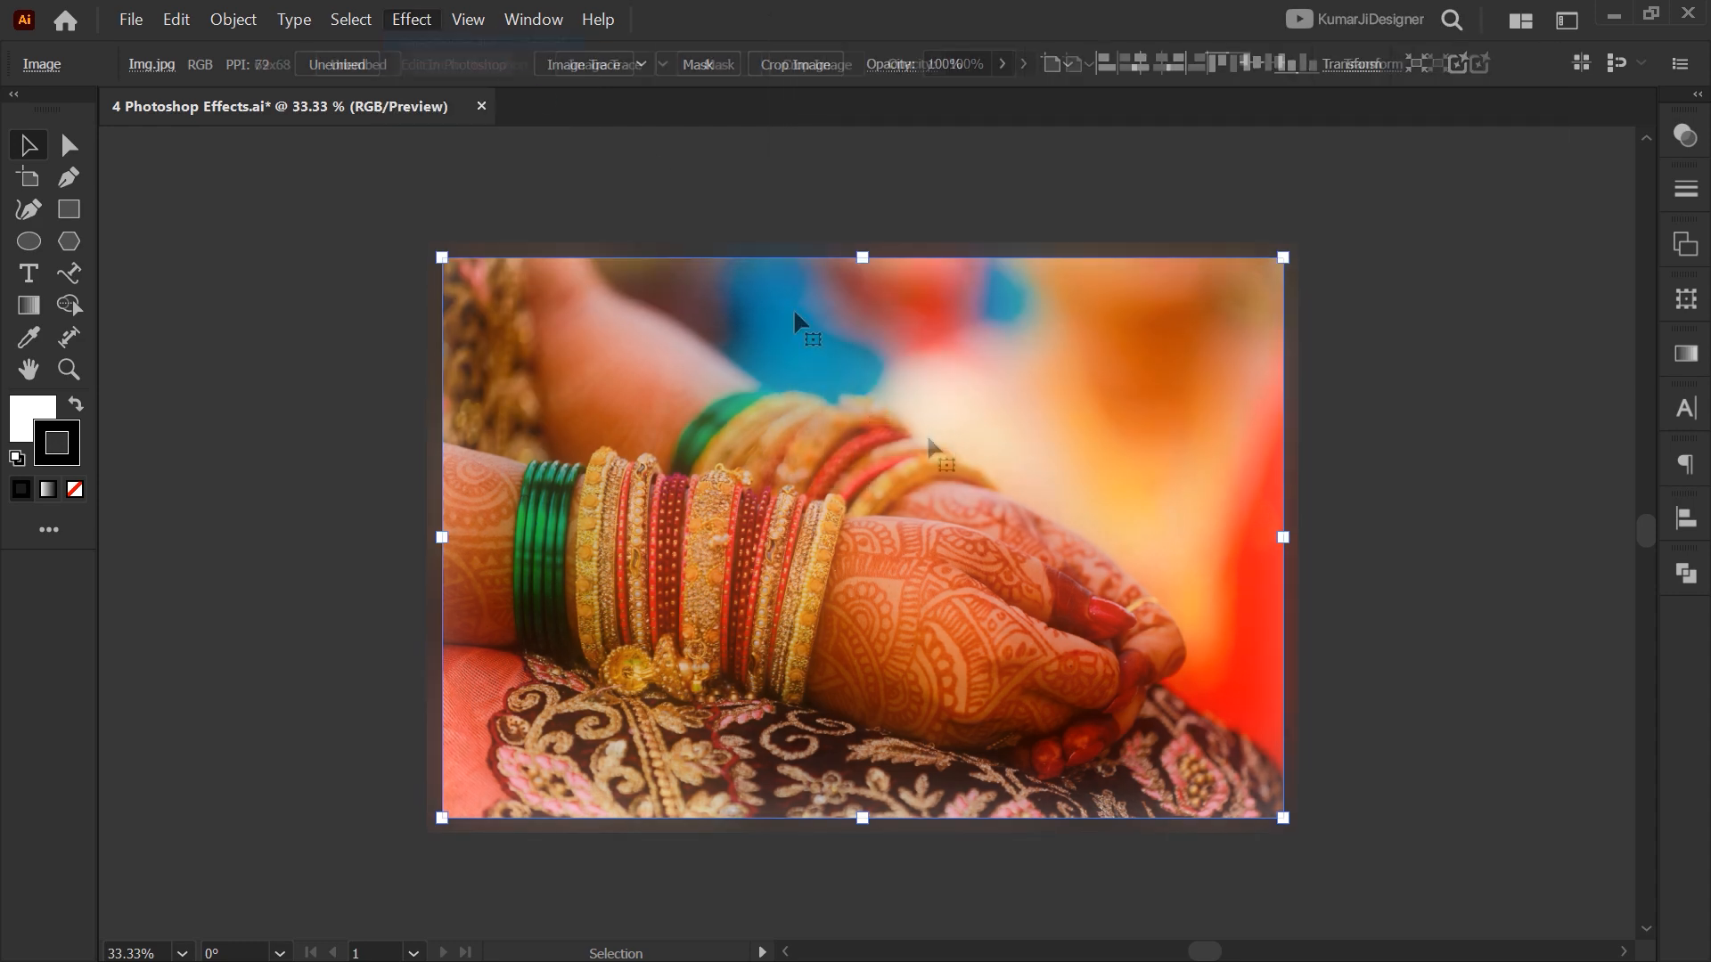
key("ctrl+z")
Reopen the settings of the last-used Gaussian Blur effect for the bangles photo and close them without applying
left_click(410, 19)
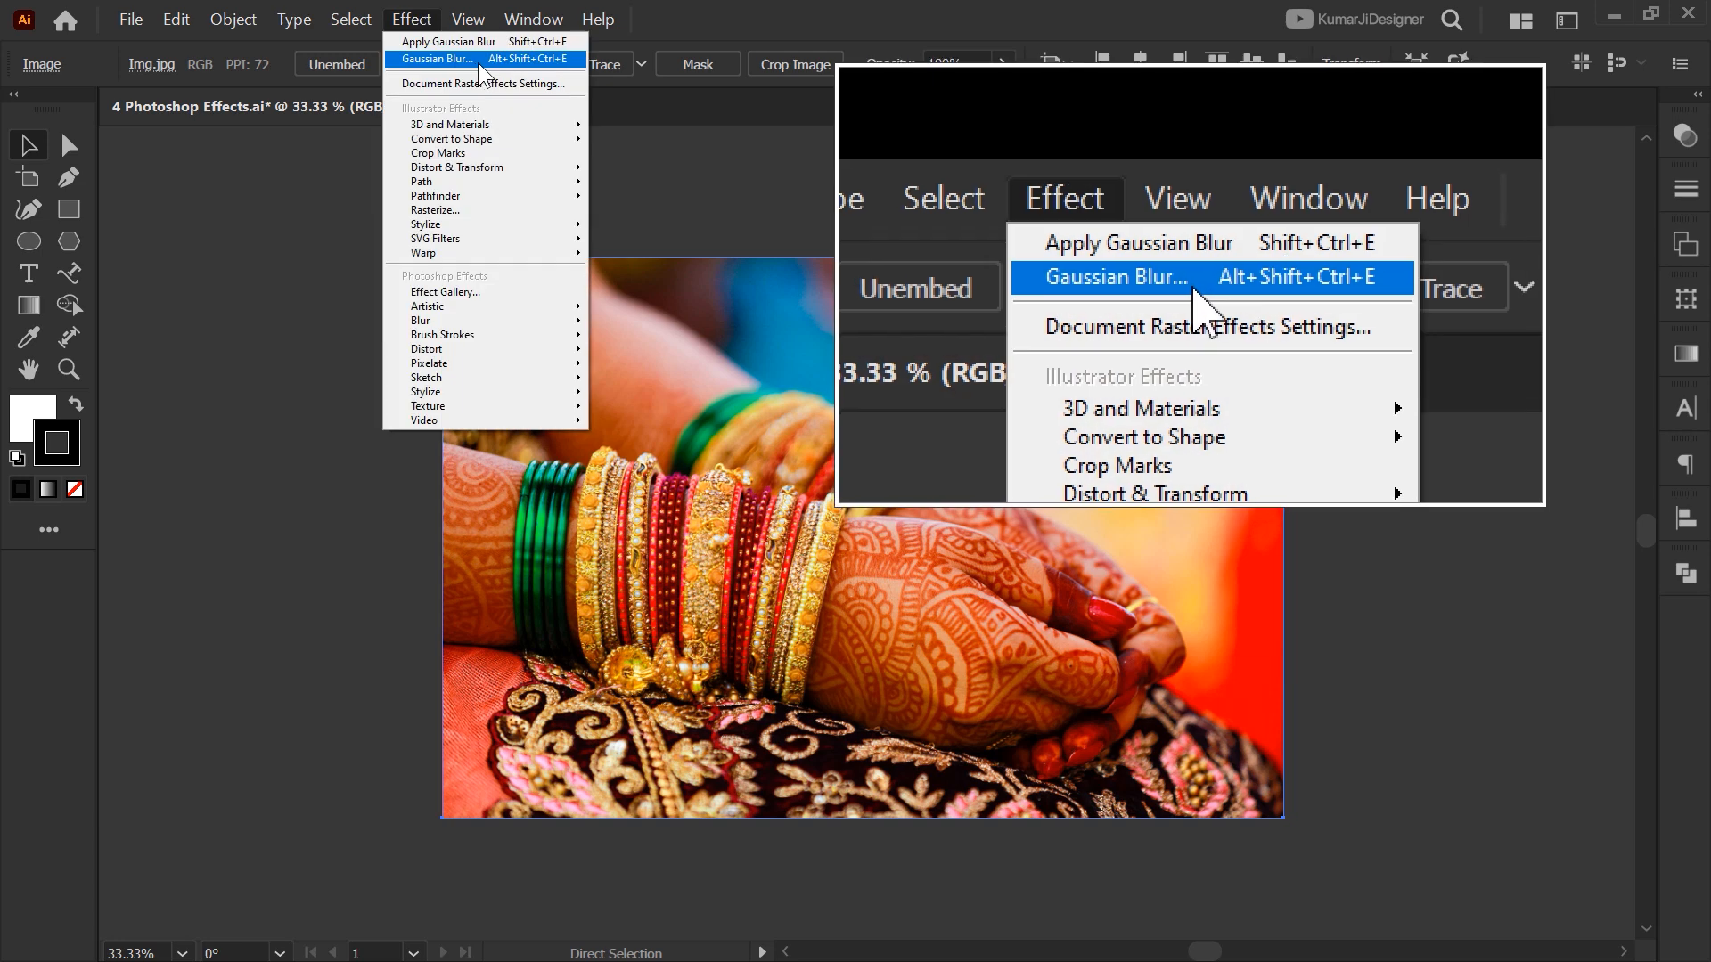
left_click(474, 59)
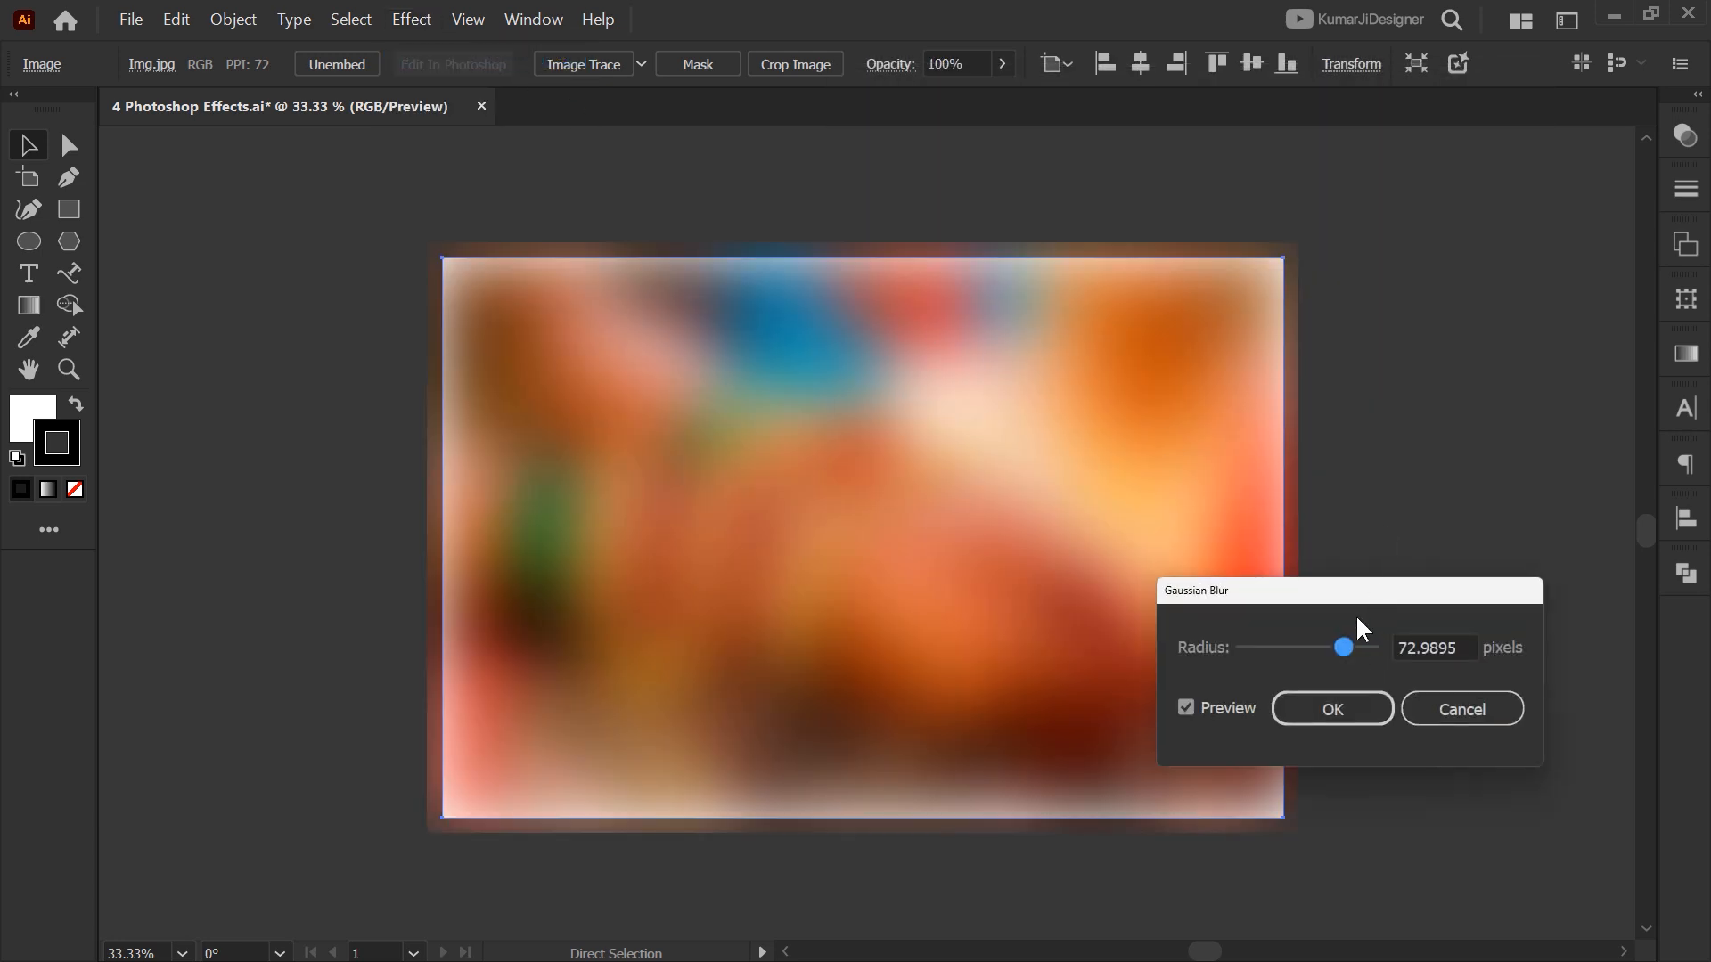
mouse_move(1272, 474)
left_mouse_down()
mouse_move(1297, 489)
mouse_move(1238, 469)
mouse_move(1258, 486)
left_mouse_up()
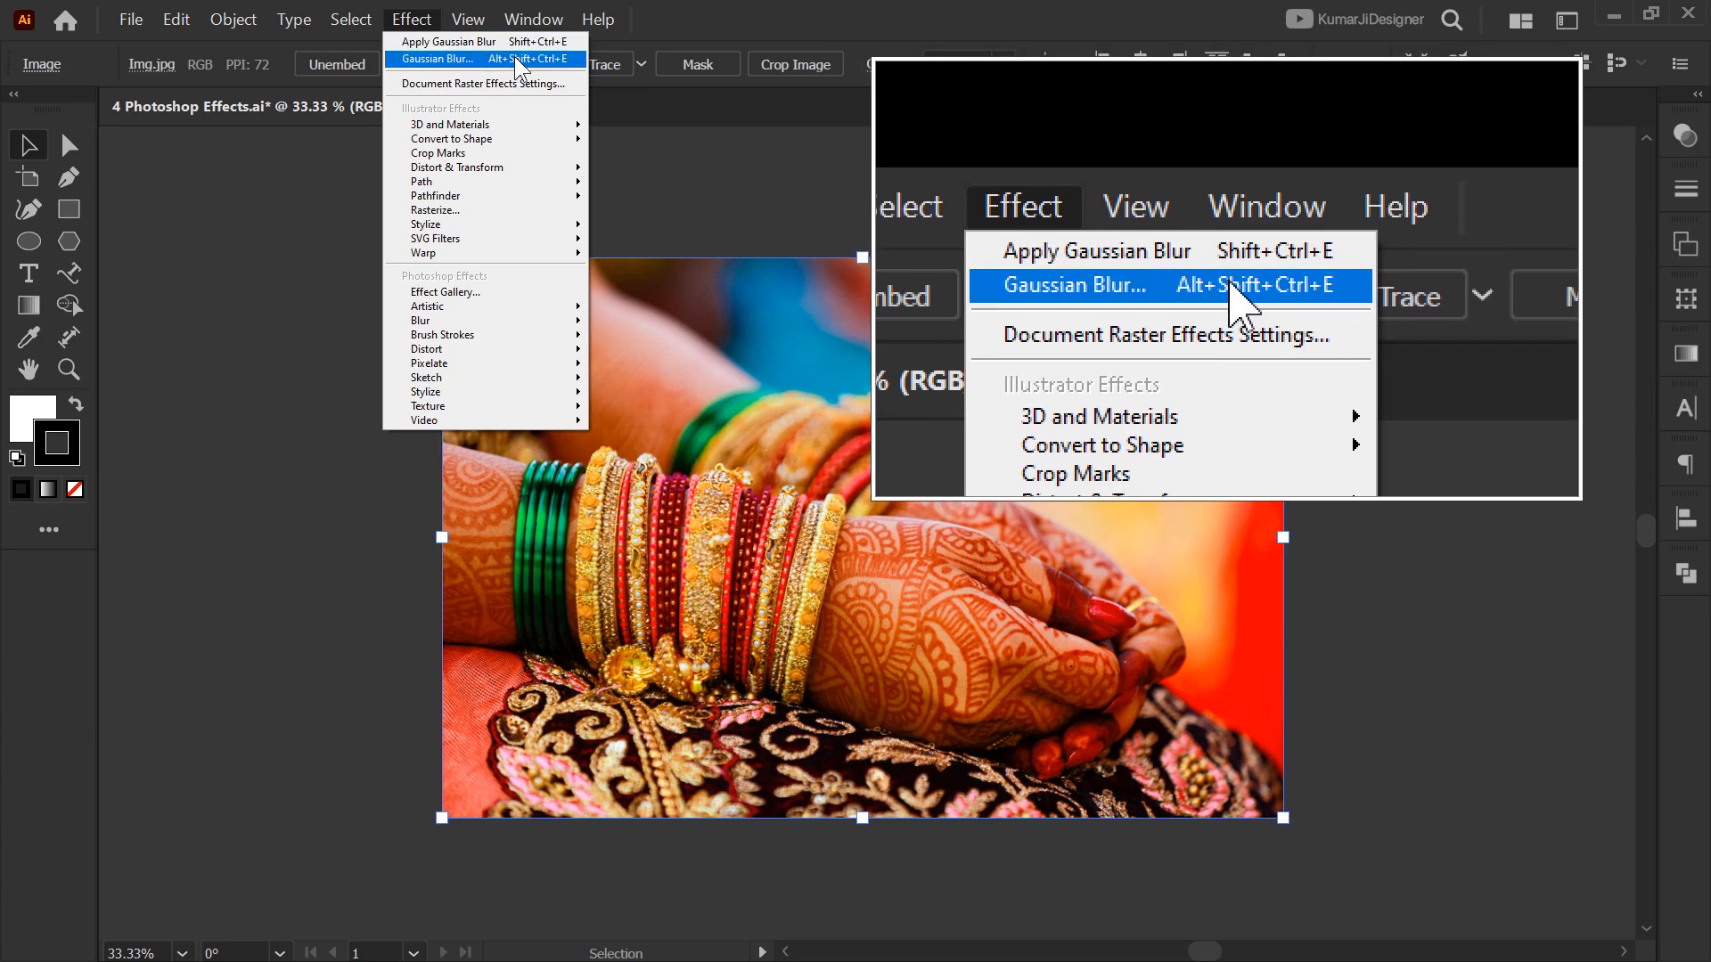
Display the Illustrator Stylize effects available for the bangles photo
mouse_move(501, 224)
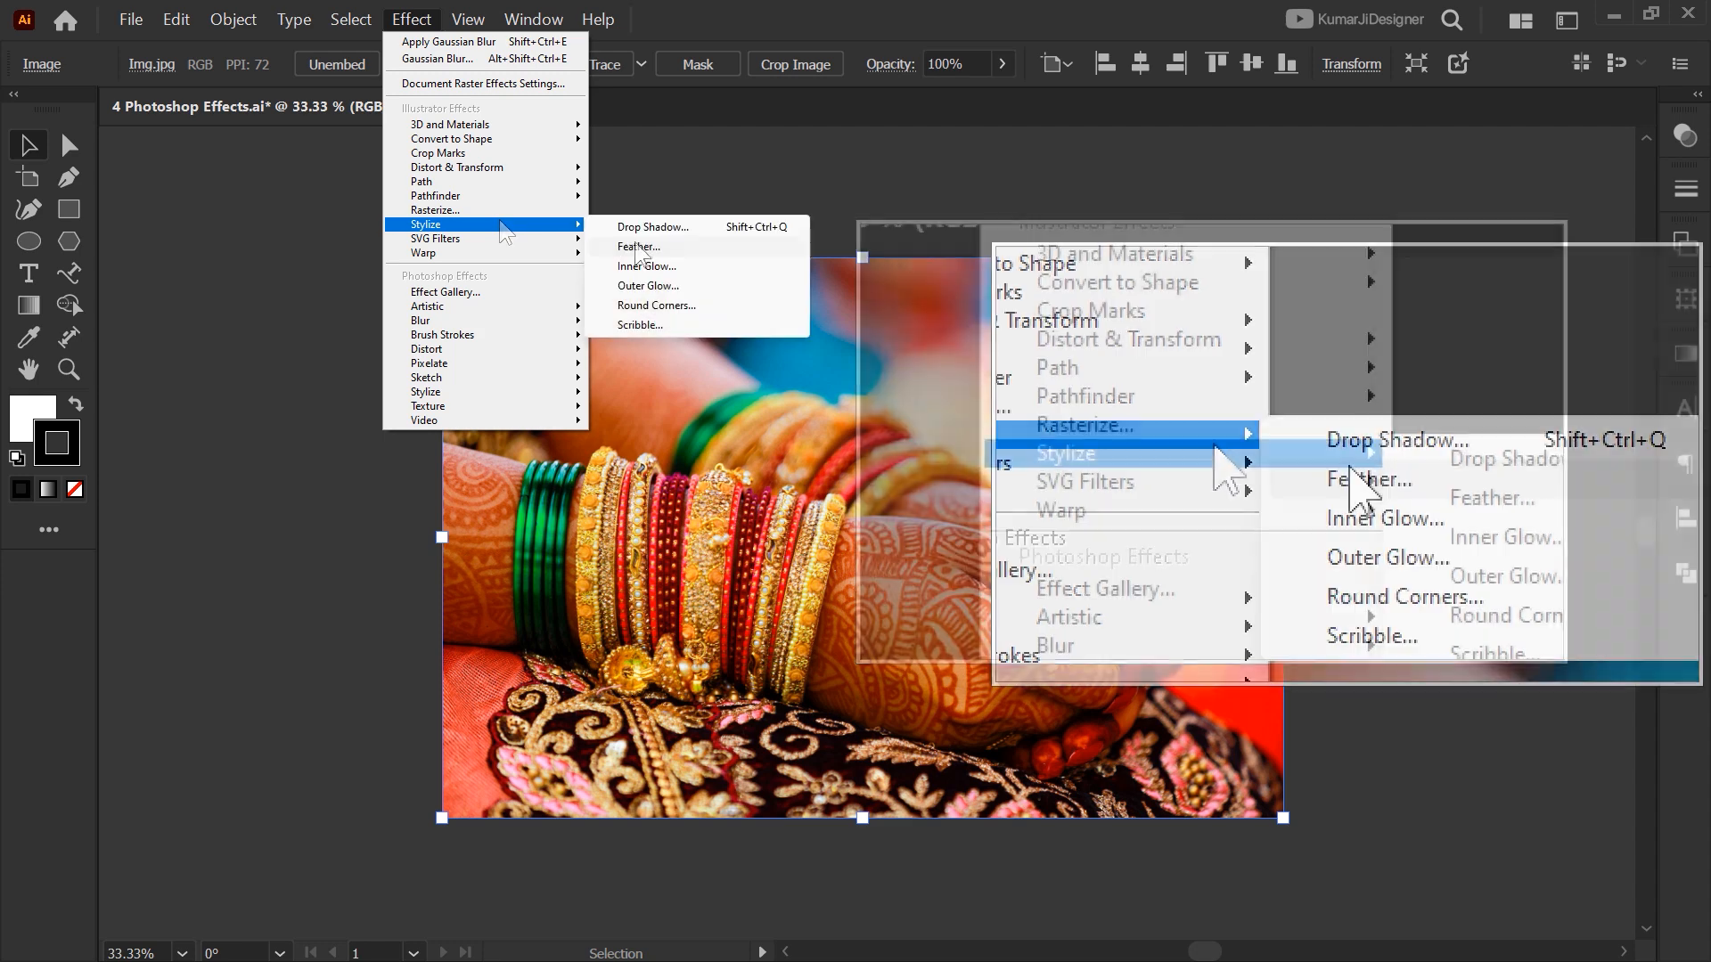